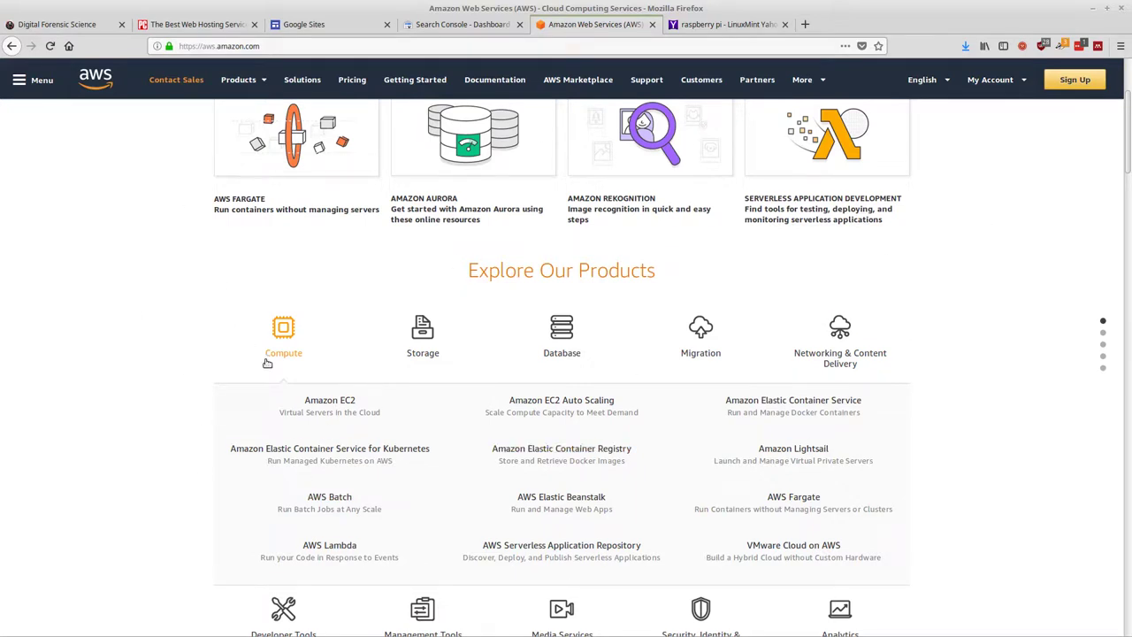
# - Look through the product categories in the Explore Our Products section of the AWS home page
pyautogui.scroll(3, 257, 276)
pyautogui.scroll(-6, 625, 403)
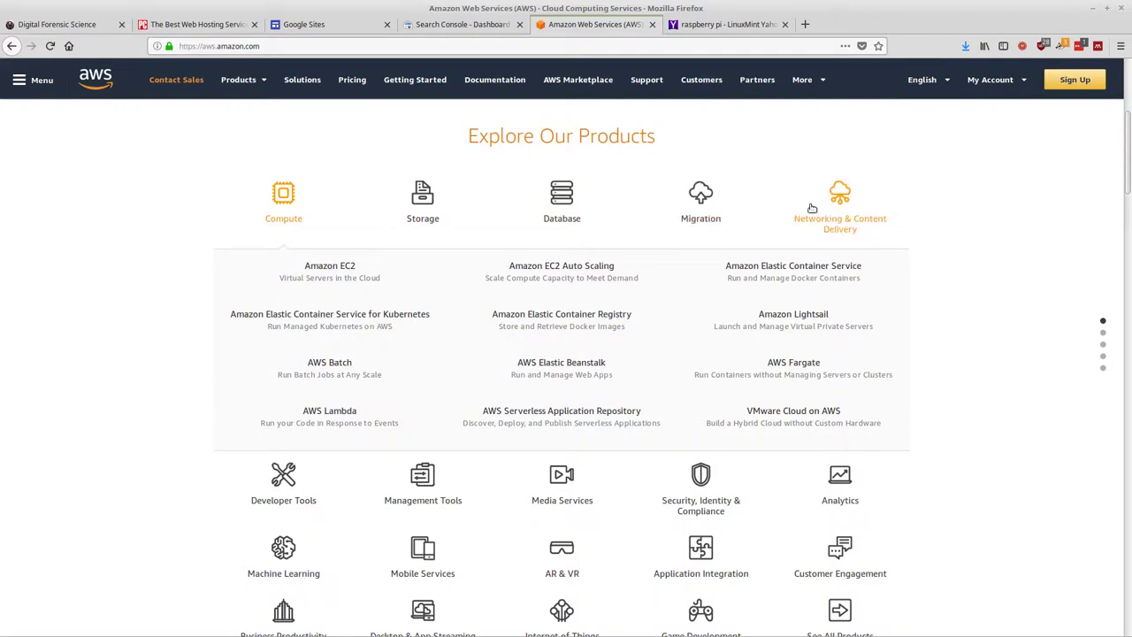
pyautogui.scroll(-4, 947, 332)
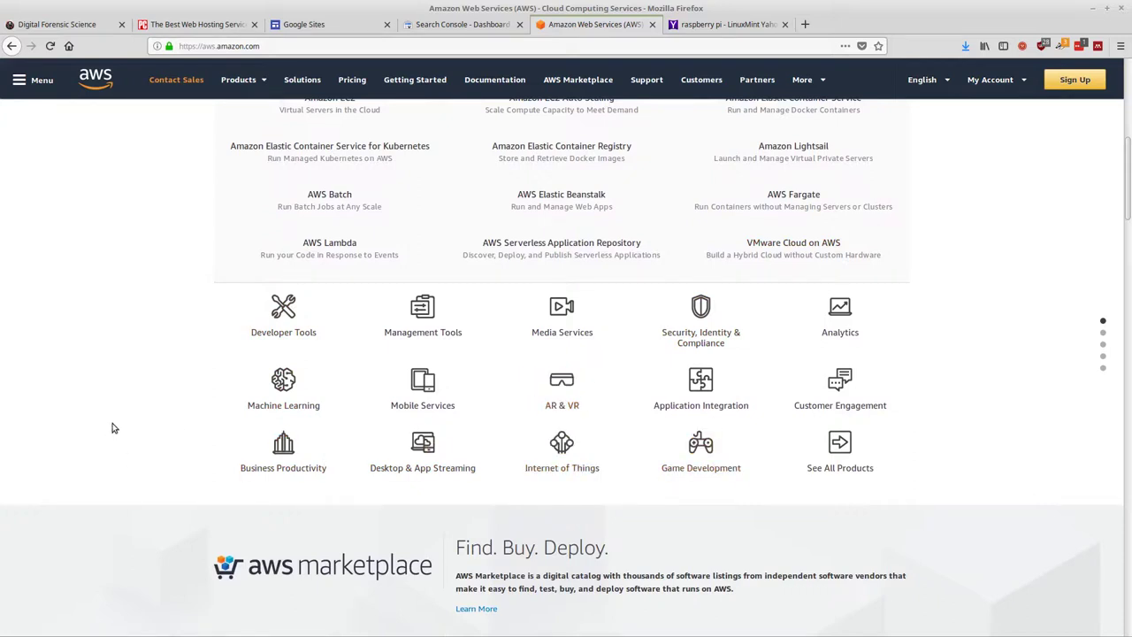
pyautogui.scroll(5, 111, 428)
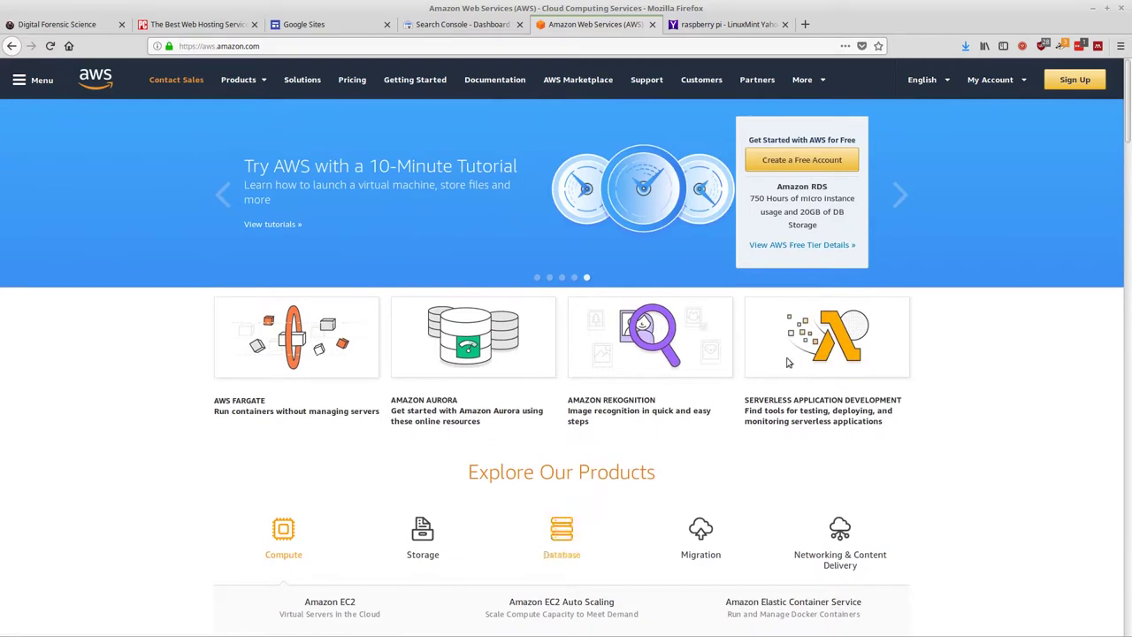
pyautogui.scroll(-2, 151, 423)
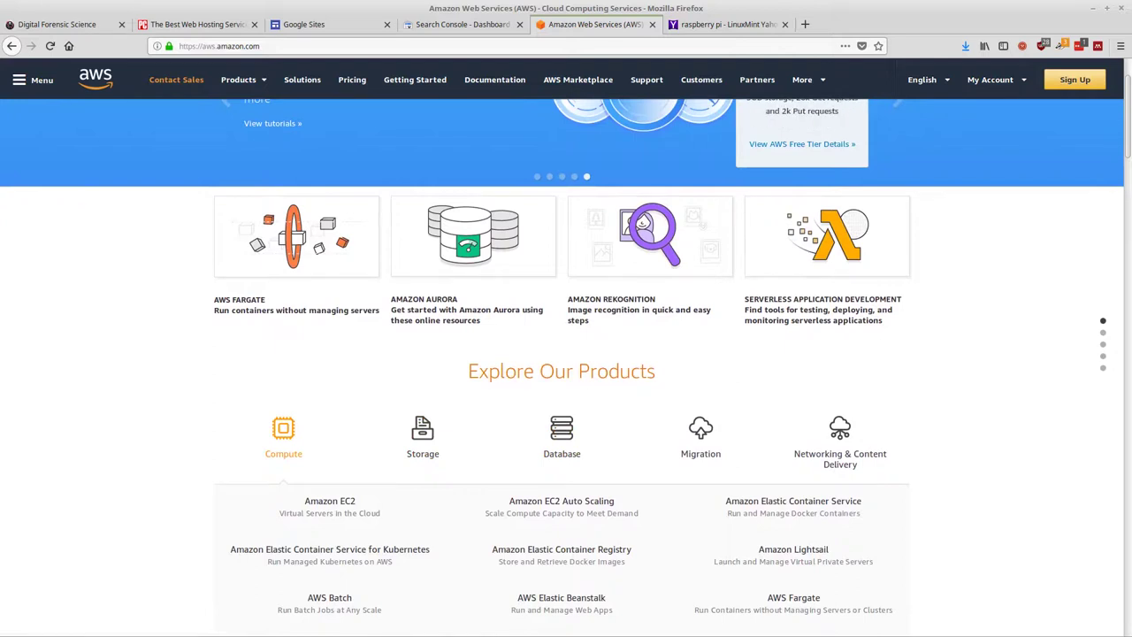
# - Close the AWS and Raspberry Pi image search pages and return to the Digital Forensic Science site
pyautogui.click(652, 23)
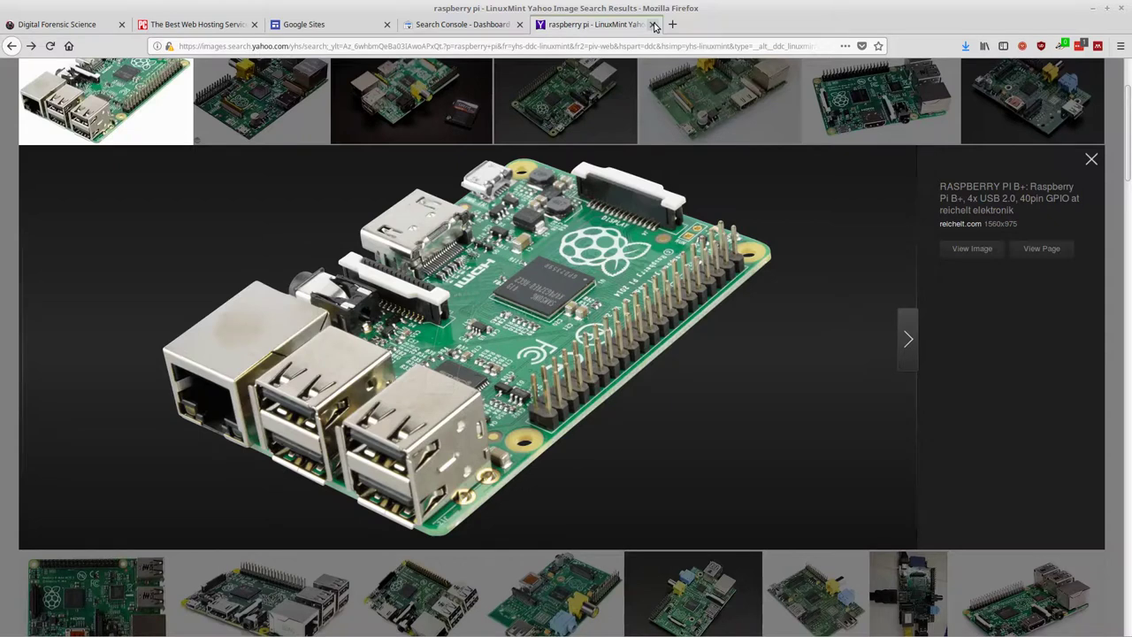
pyautogui.click(654, 25)
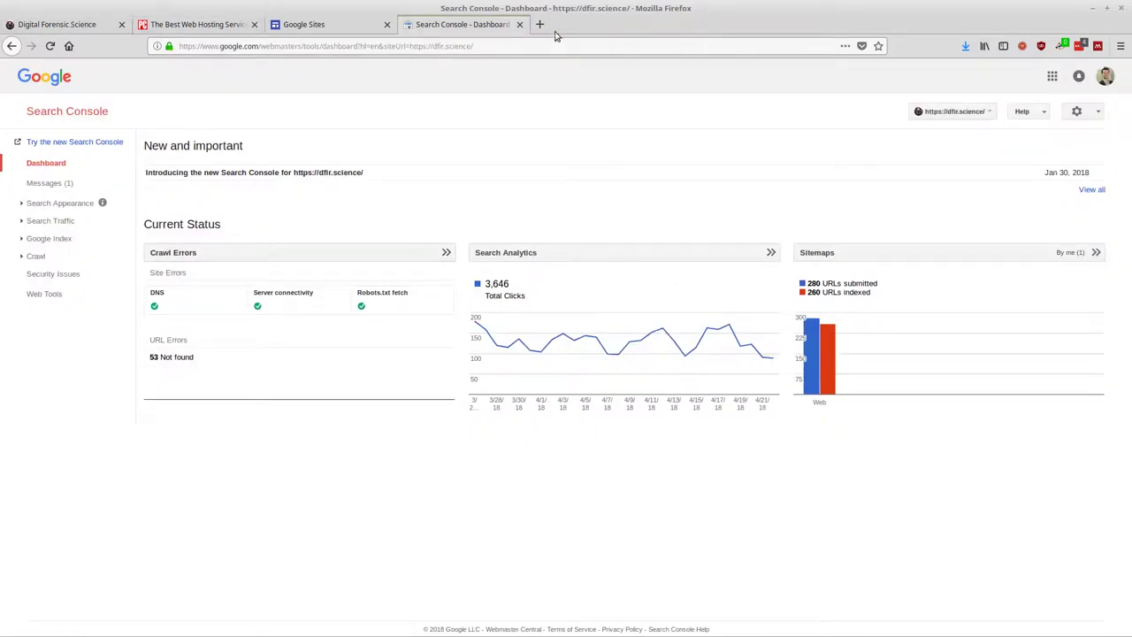
pyautogui.click(76, 24)
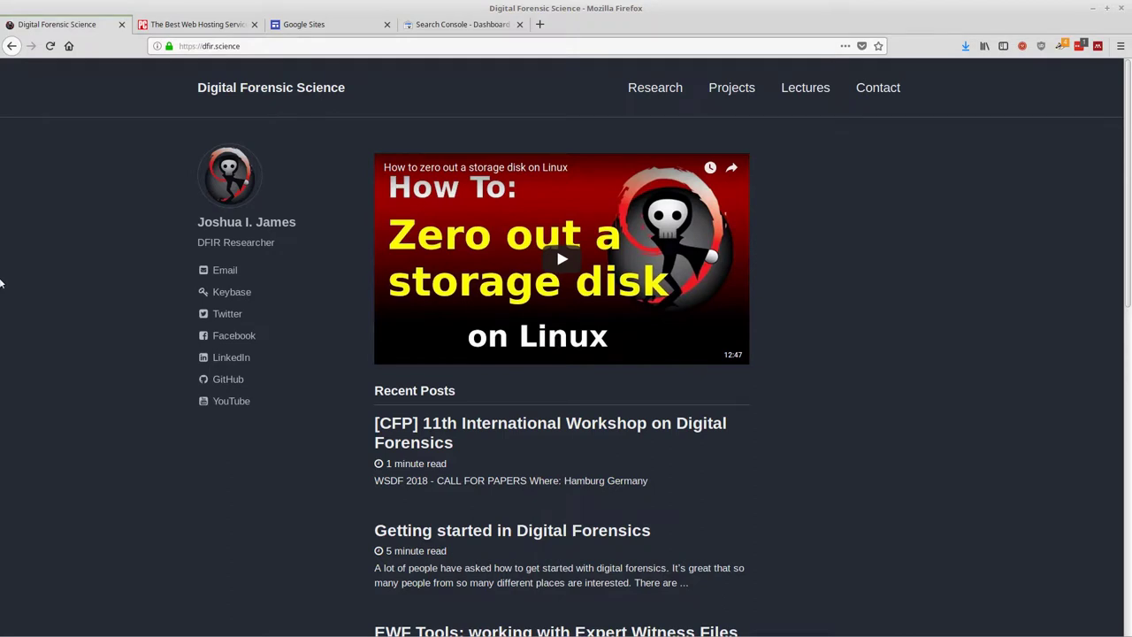
# - Review the dfir.science address and browse the Recent Posts on the Digital Forensic Science home page
pyautogui.moveTo(240, 46); pyautogui.dragTo(191, 46)
pyautogui.click(126, 174)
pyautogui.scroll(-3, 897, 214)
pyautogui.scroll(-5, 906, 230)
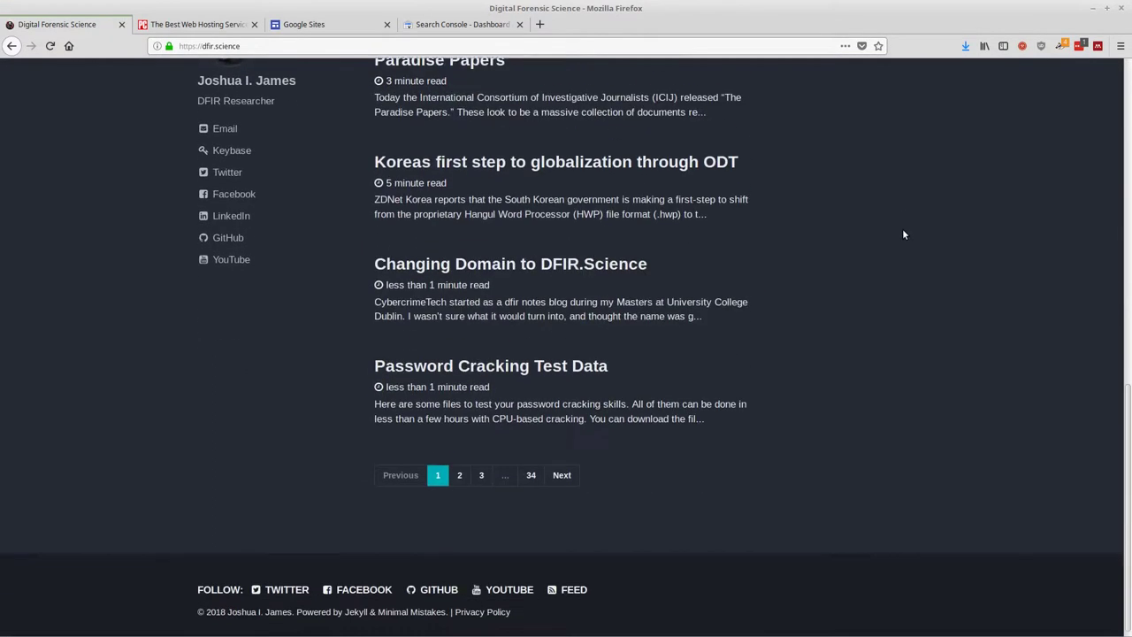
pyautogui.scroll(3, 902, 232)
pyautogui.scroll(2, 899, 237)
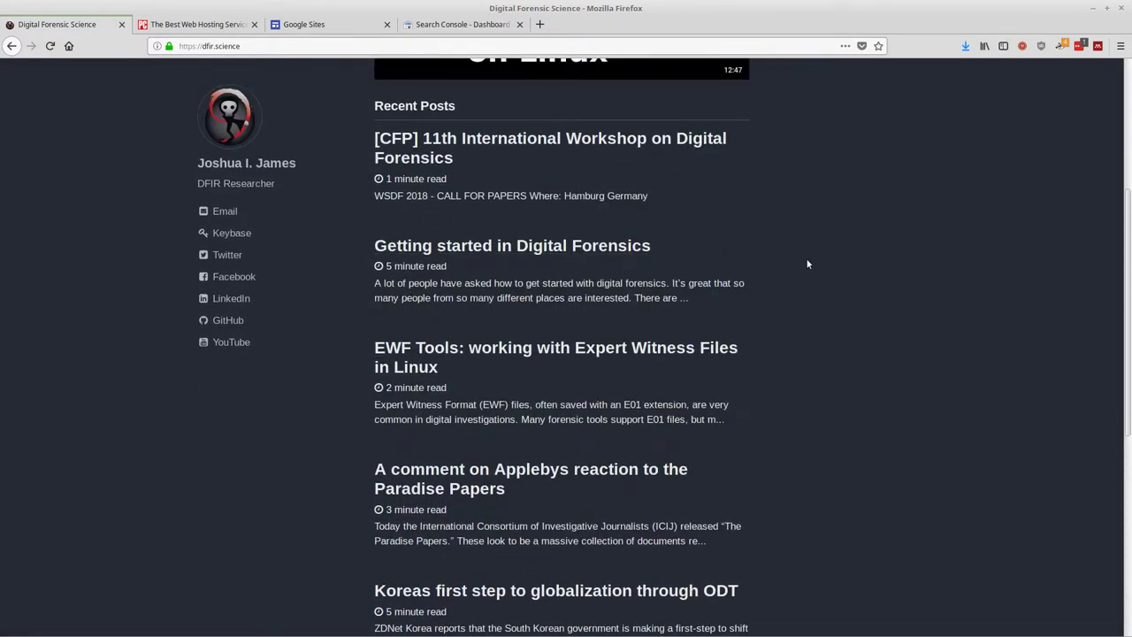
pyautogui.scroll(3, 858, 274)
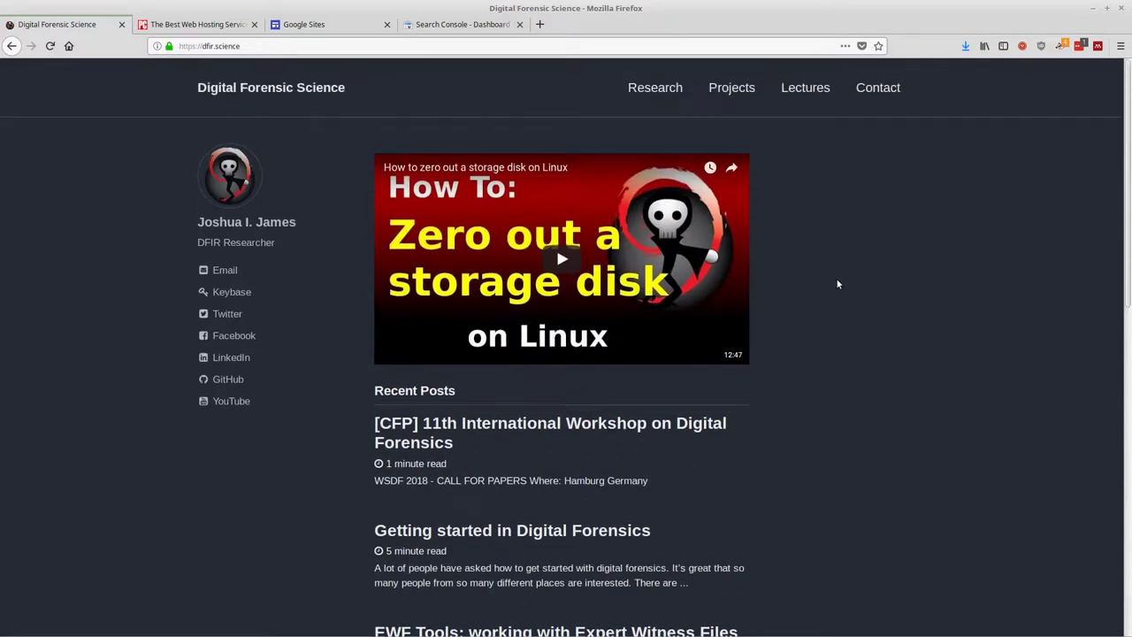
pyautogui.scroll(-2, 897, 286)
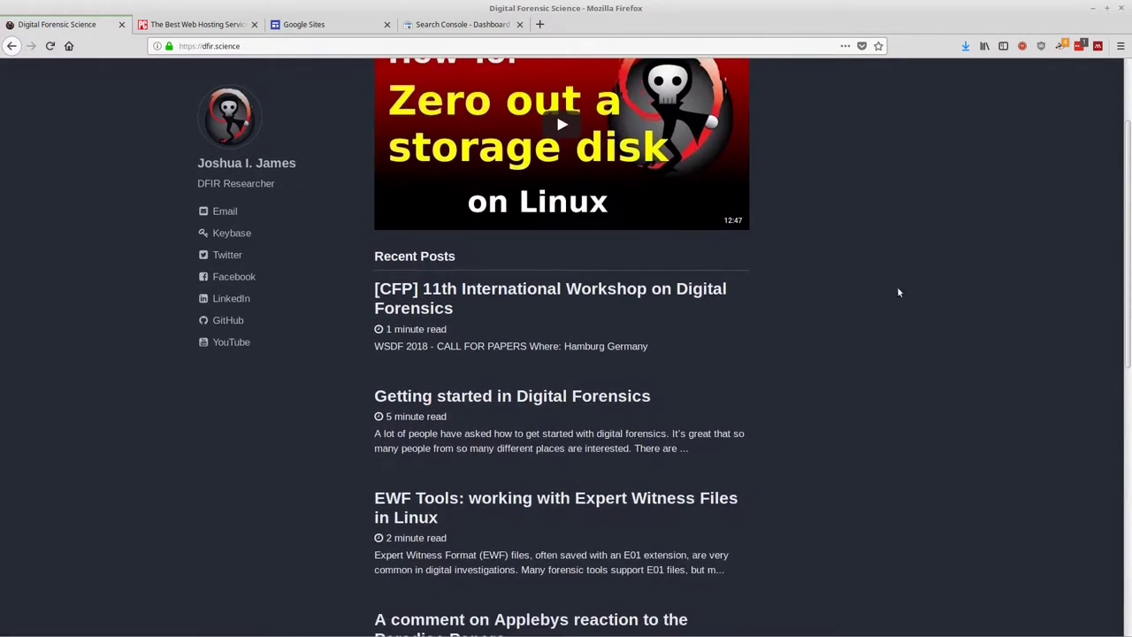
pyautogui.scroll(2, 893, 341)
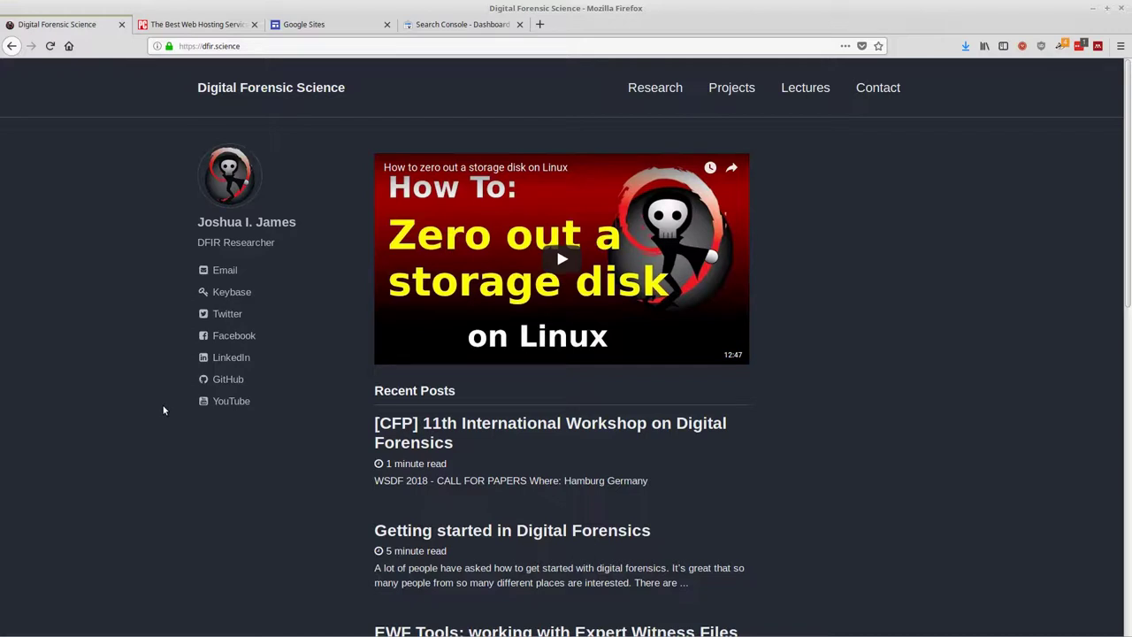
pyautogui.scroll(-5, 856, 307)
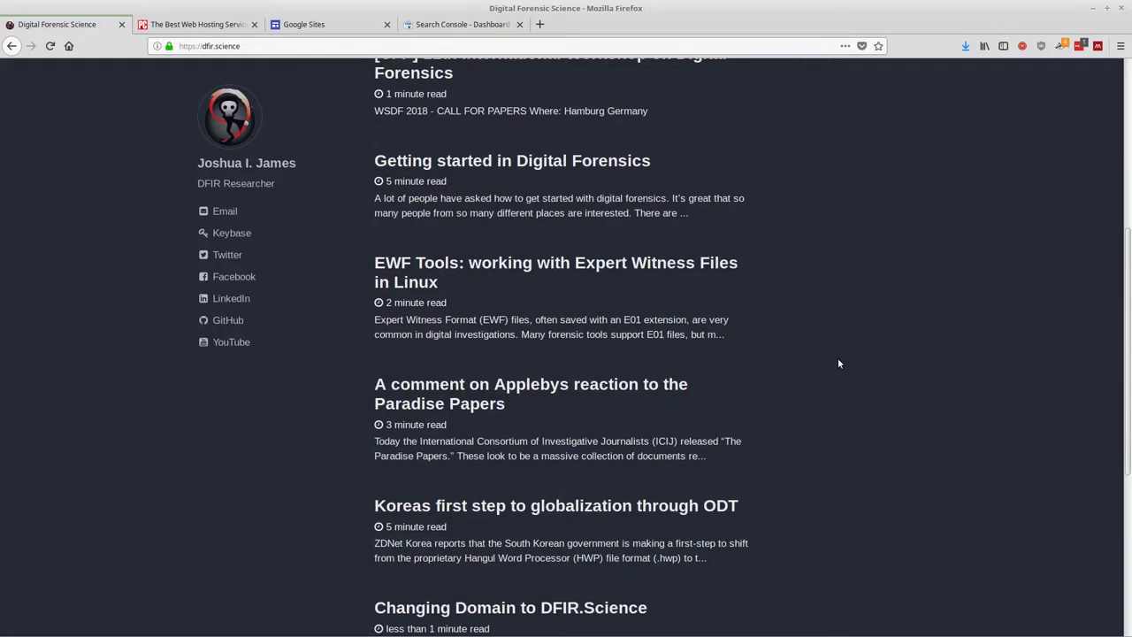
pyautogui.scroll(7, 838, 363)
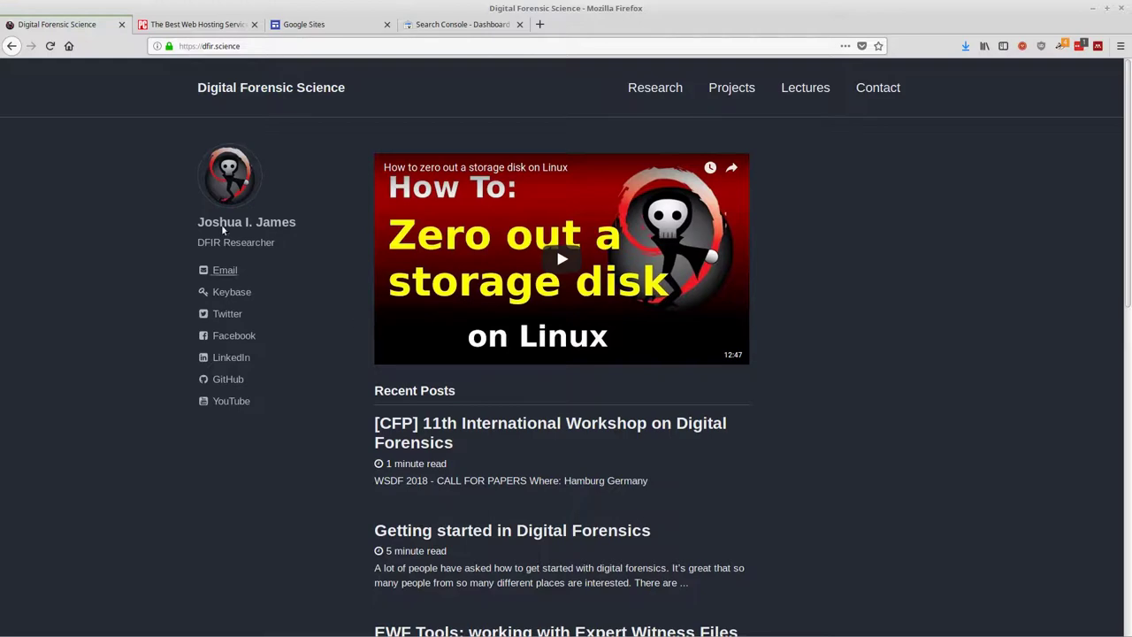
# - Examine the PCMag comparison table of the best web hosting services of 2018, including features and editors' ratings
pyautogui.click(199, 28)
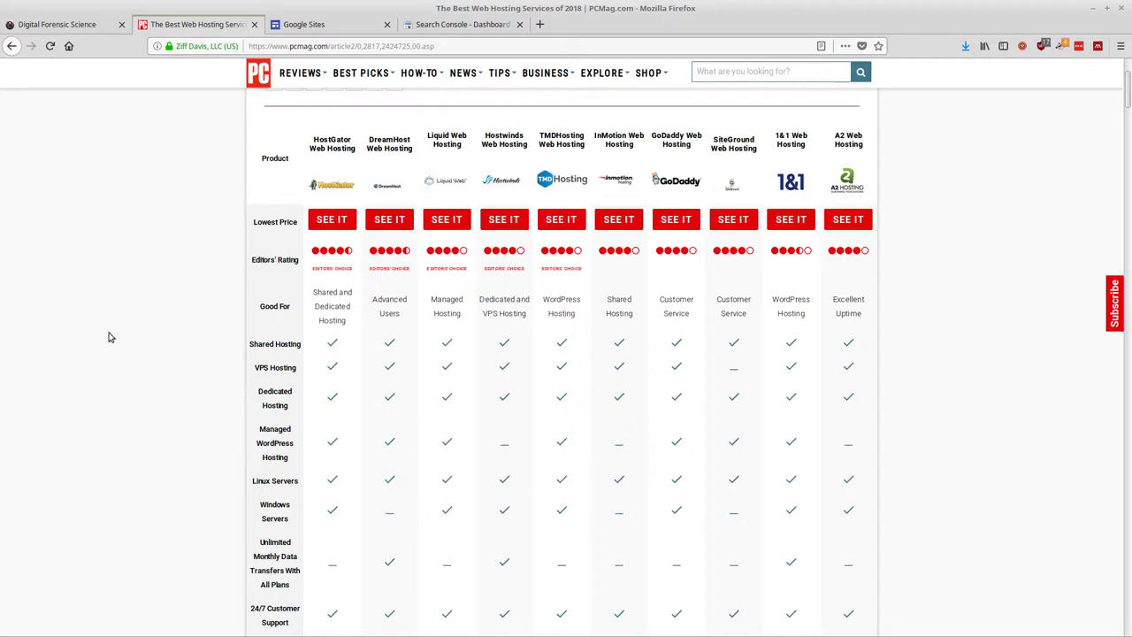
pyautogui.scroll(-6, 140, 331)
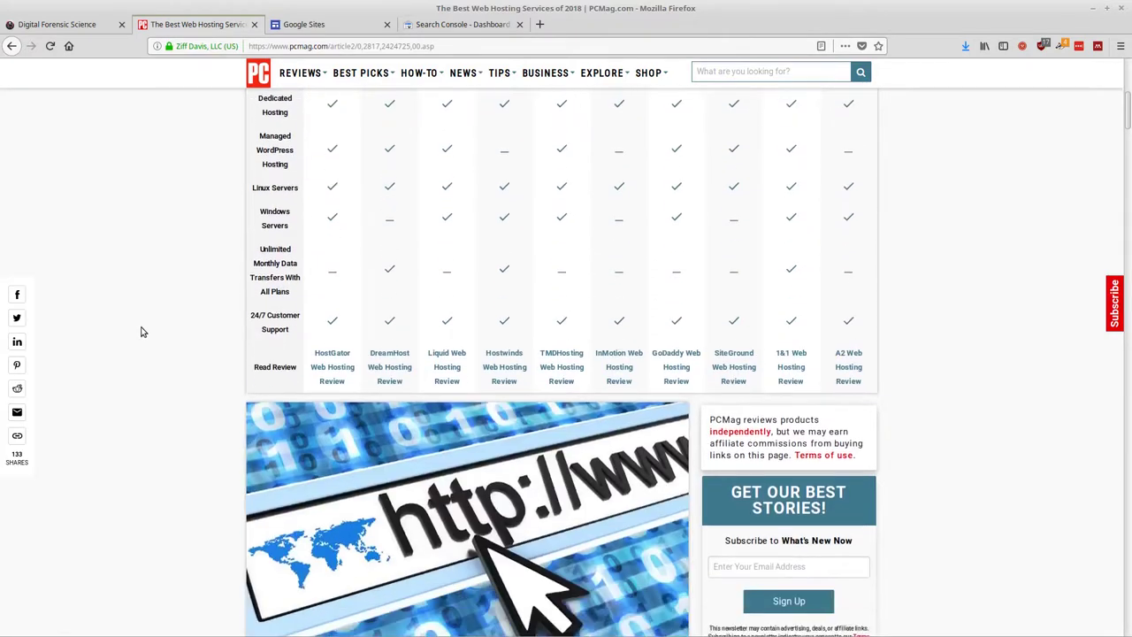
pyautogui.scroll(-3, 139, 332)
pyautogui.scroll(8, 140, 332)
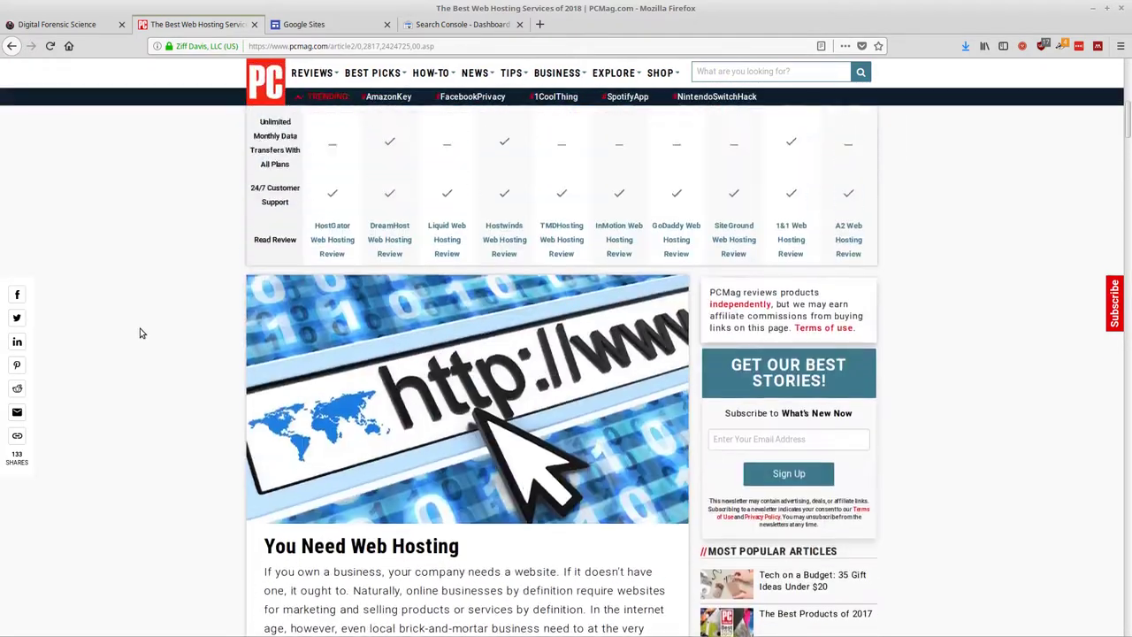
pyautogui.scroll(3, 140, 333)
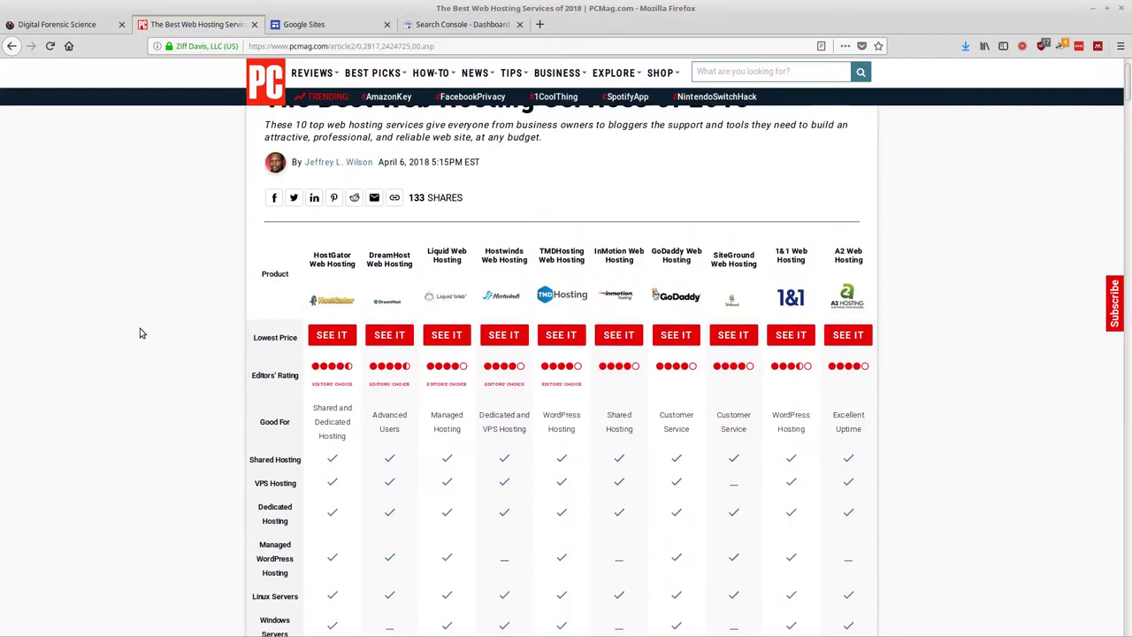
pyautogui.scroll(-1, 140, 332)
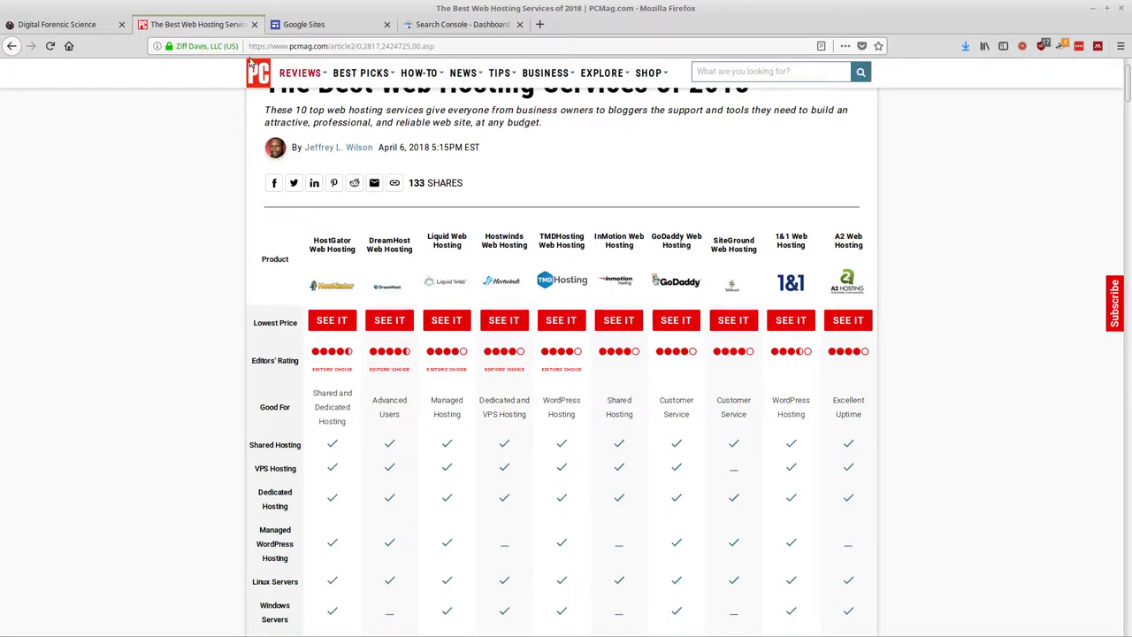
# - Revisit the Digital Forensic Science home page and return to the PCMag web hosting comparison
pyautogui.click(89, 24)
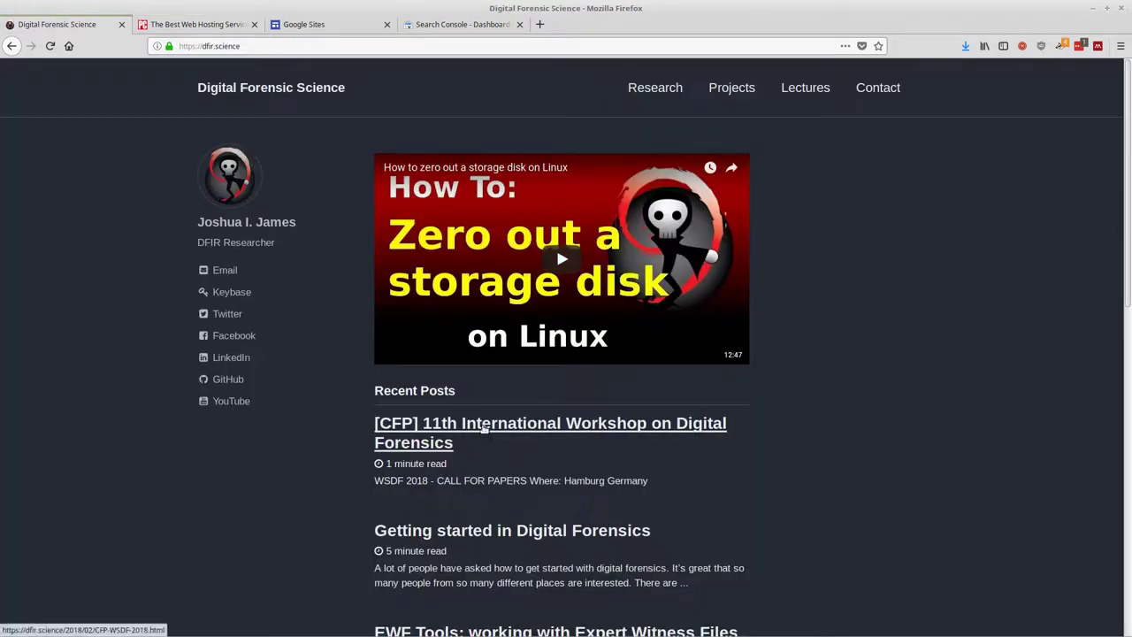
pyautogui.click(12, 45)
pyautogui.click(30, 45)
pyautogui.click(194, 26)
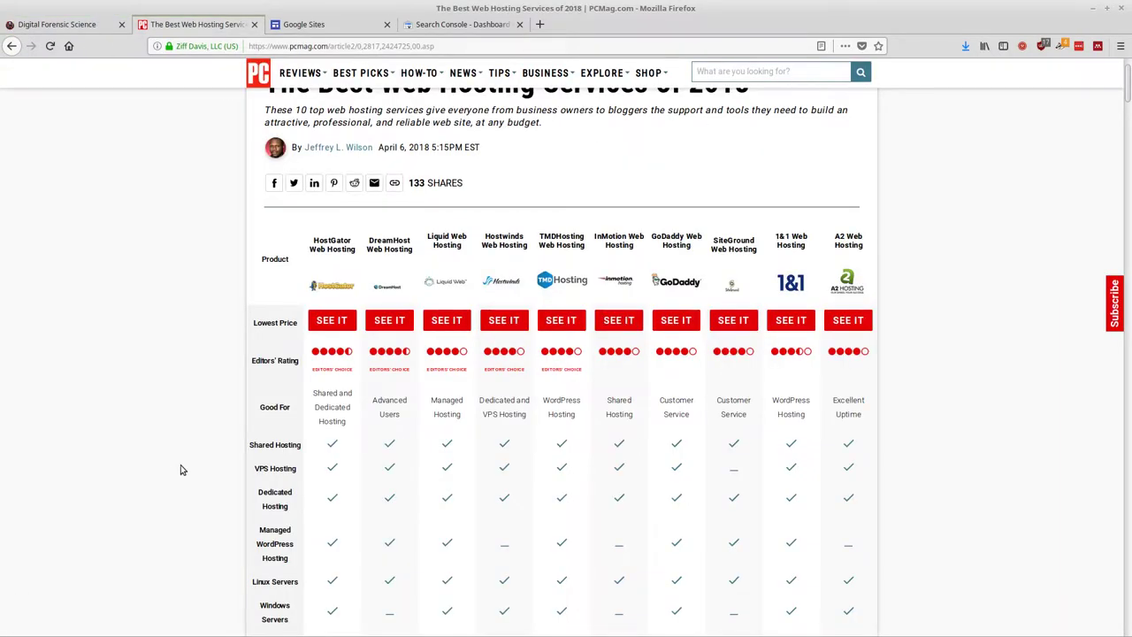
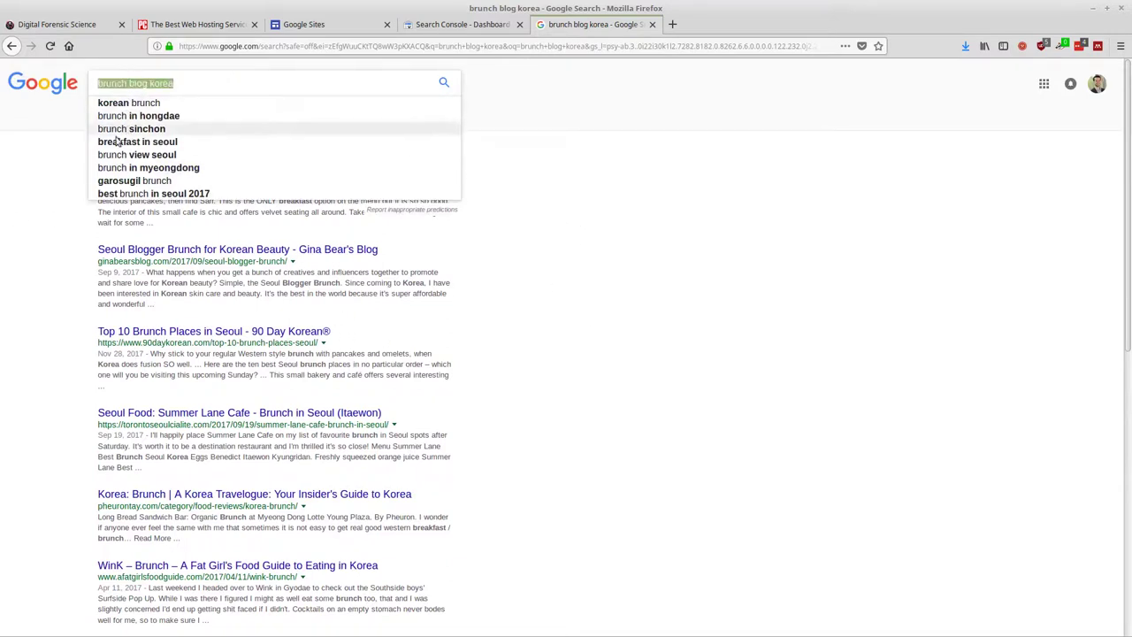
# - Replace the brunch blog query with a Google search for "naver cafe"
pyautogui.click(70, 192)
pyautogui.click(185, 82)
pyautogui.hotkey('ctrl', 'a')
pyautogui.press('BackSpace')
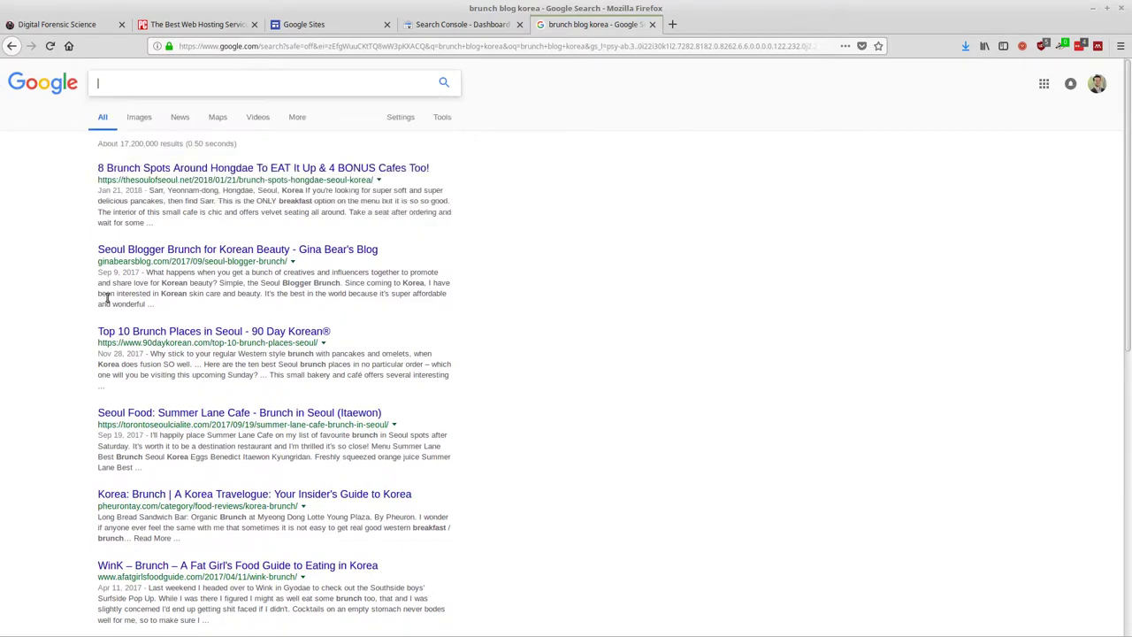
pyautogui.write('naver cafe\\')
pyautogui.press('Return')
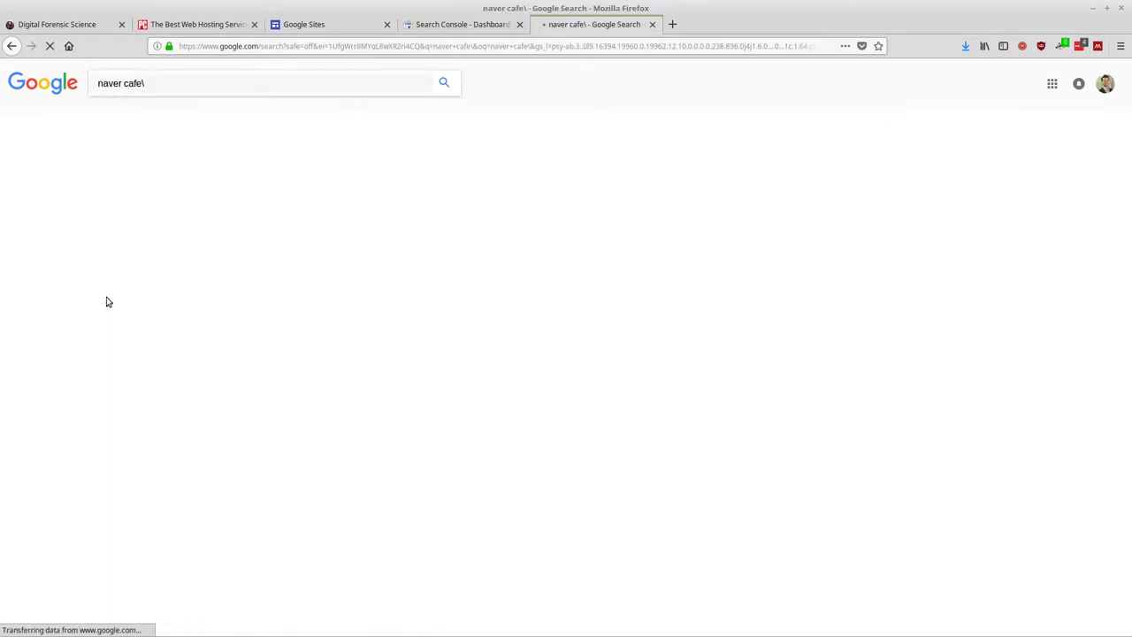
pyautogui.click(175, 97)
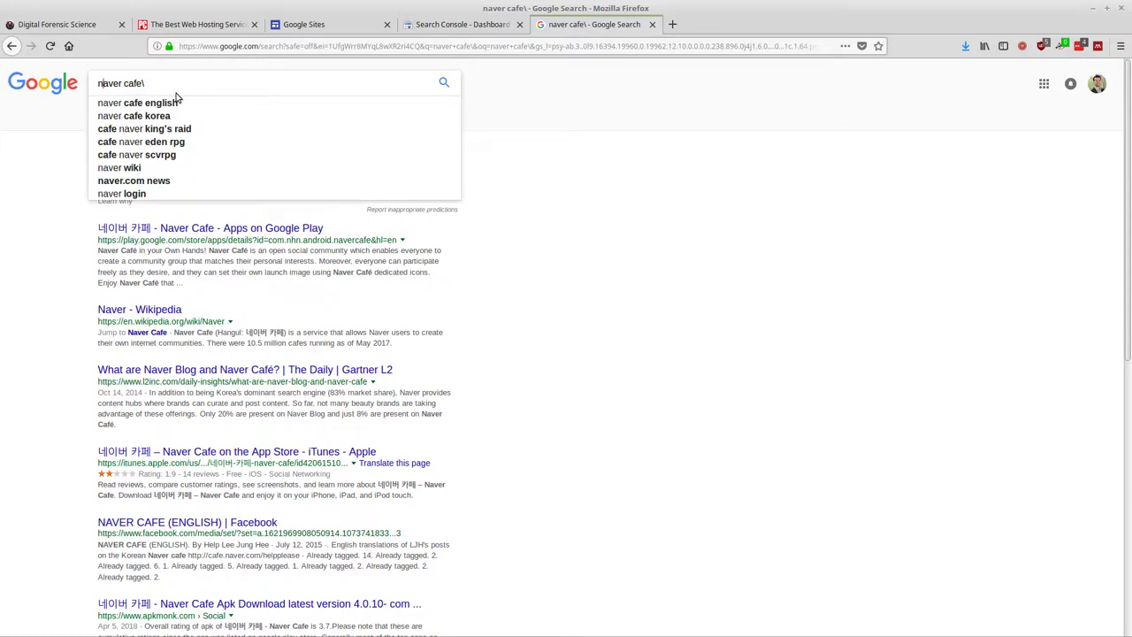
pyautogui.press('BackSpace')
pyautogui.press('Return')
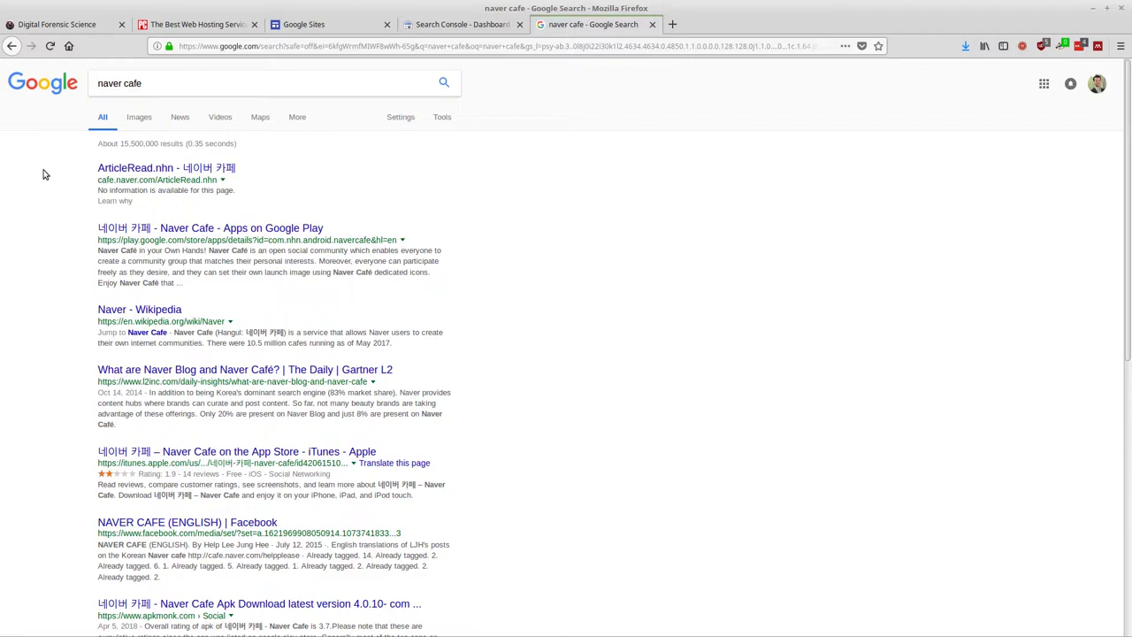
# - Check the ArticleRead.nhn result from Naver Cafe and close the Google search page
pyautogui.press('Return')
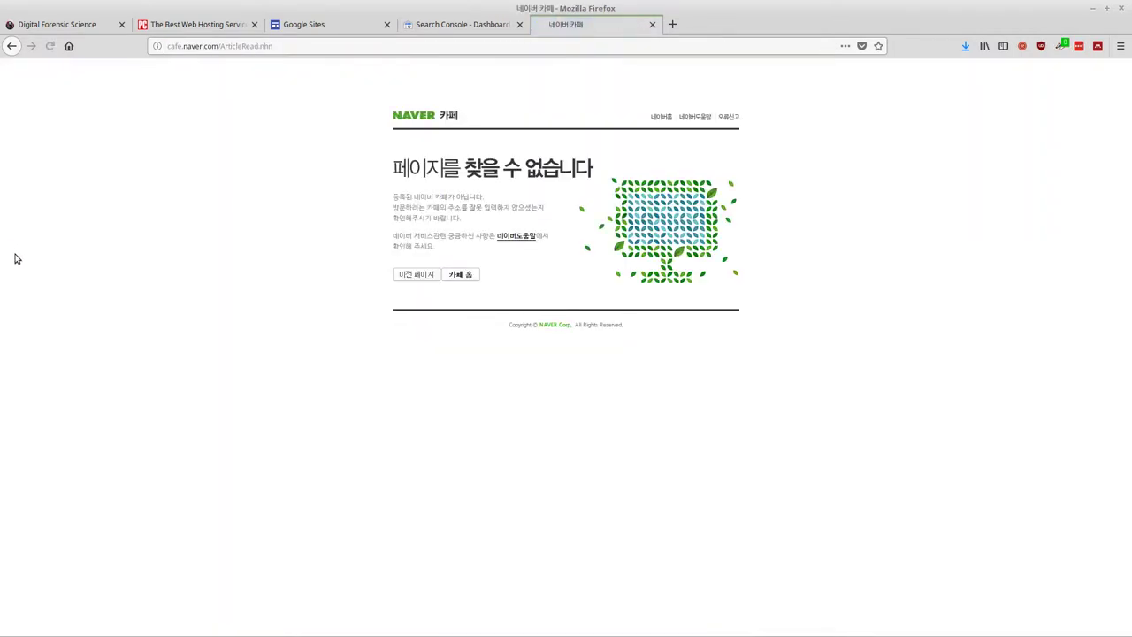
pyautogui.click(12, 45)
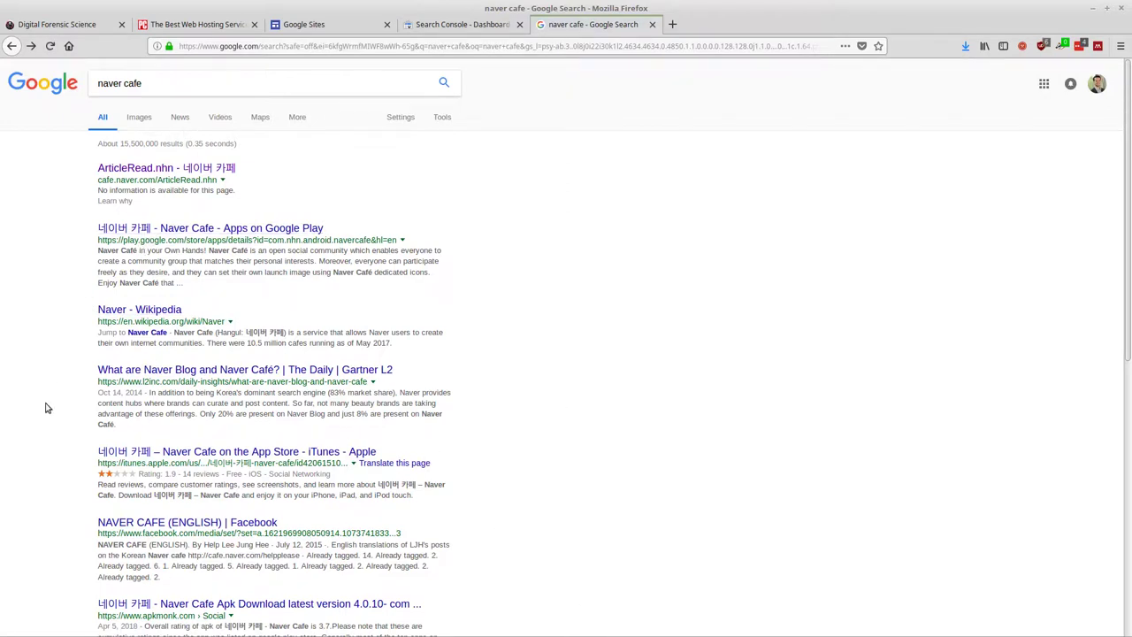
pyautogui.scroll(-4, 48, 408)
pyautogui.scroll(5, 45, 404)
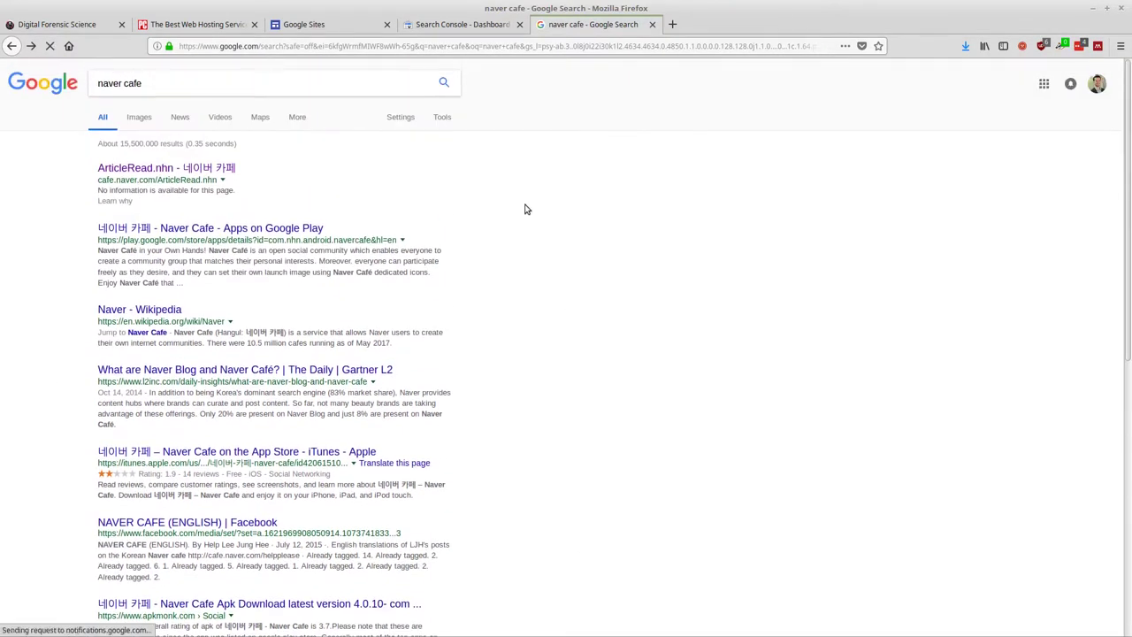
pyautogui.click(12, 46)
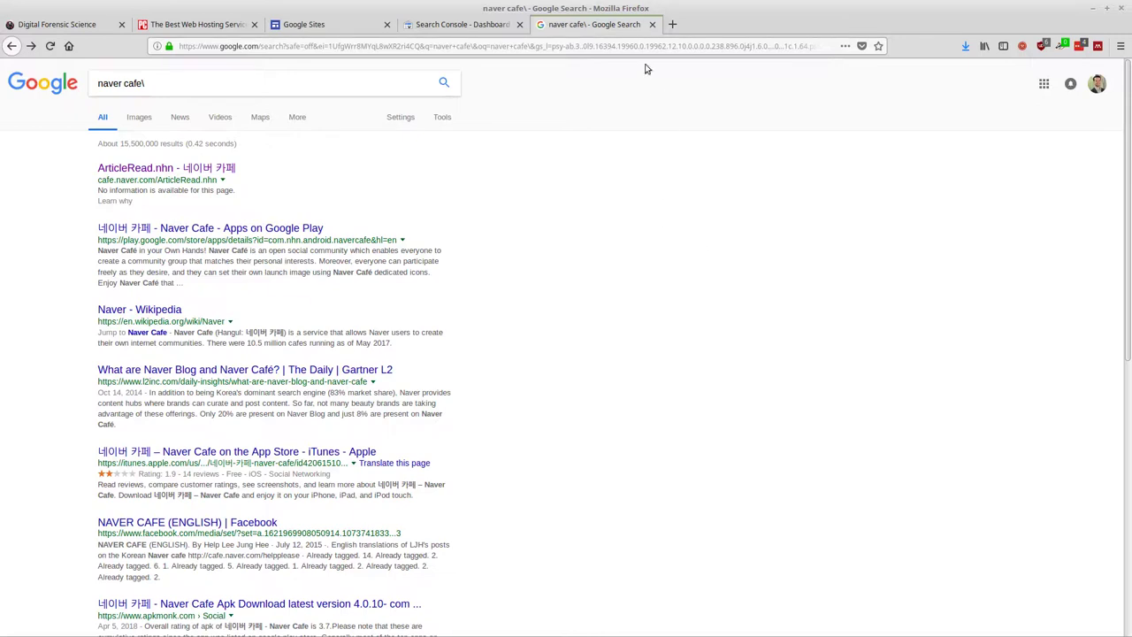
pyautogui.click(652, 25)
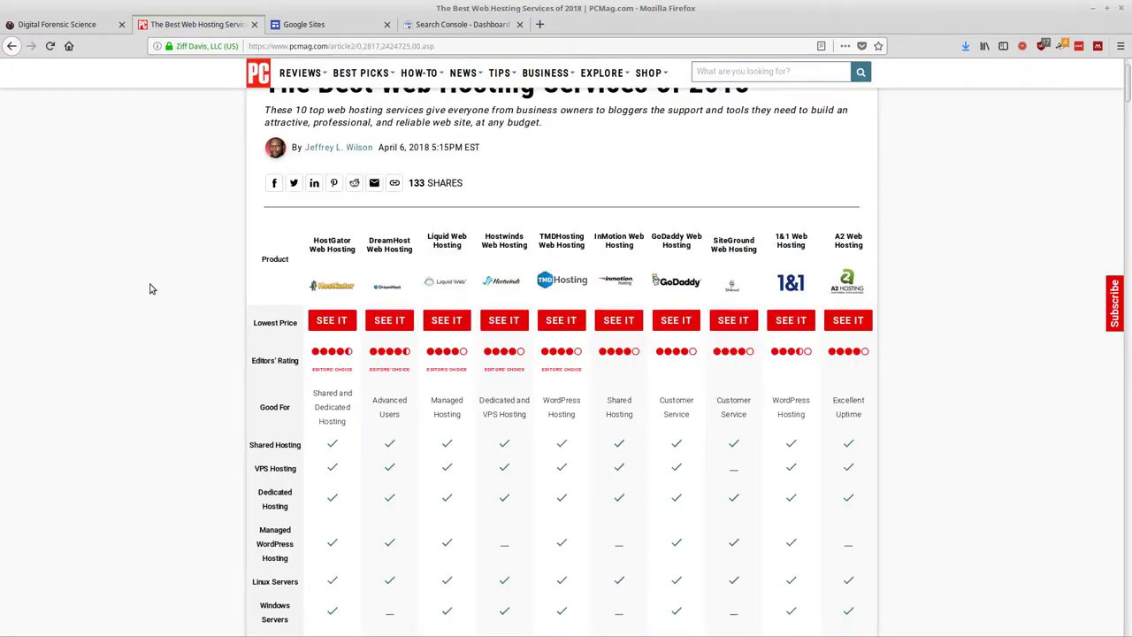
# - Open blogger.com in a new tab and browse the blog's list of all posts
pyautogui.click(539, 24)
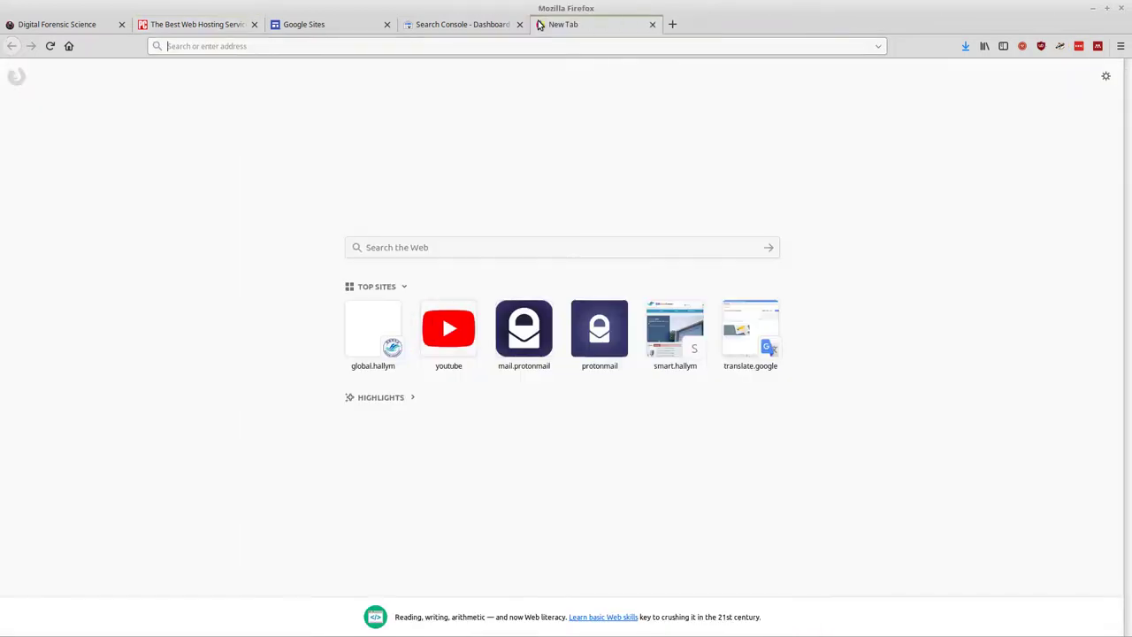
pyautogui.write('blo')
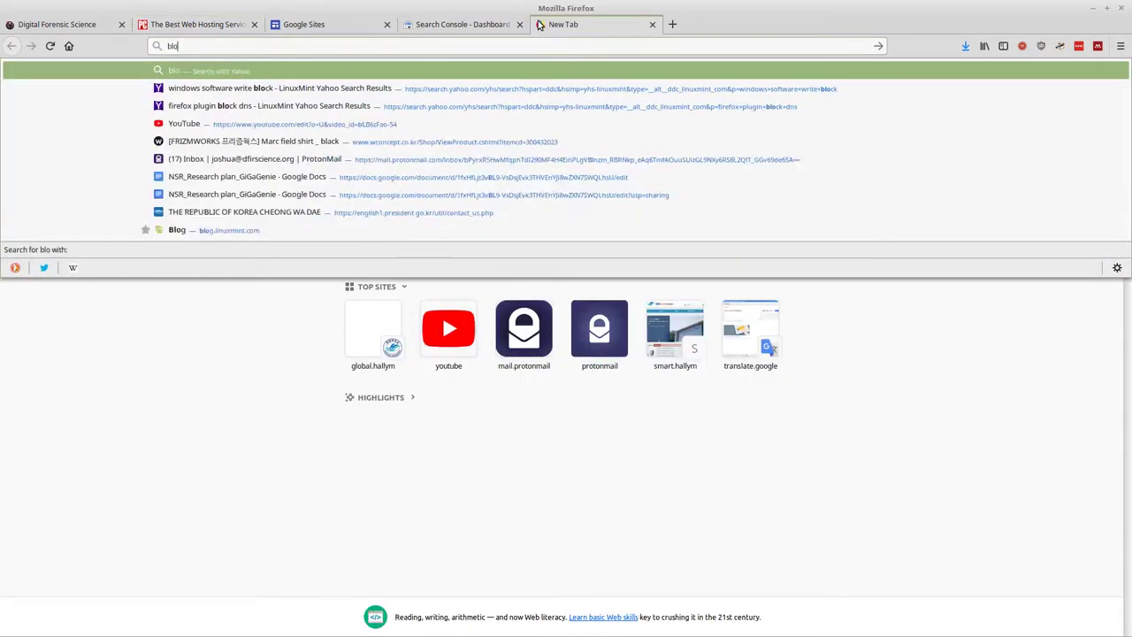
pyautogui.write('gger.com')
pyautogui.press('Return')
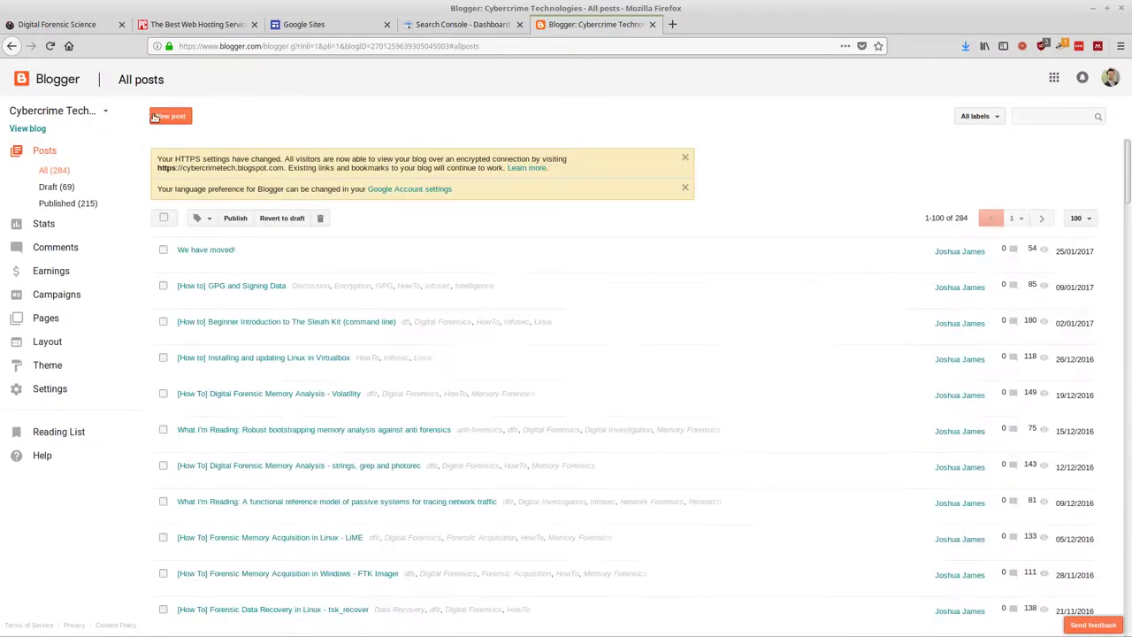
pyautogui.scroll(-2, 340, 264)
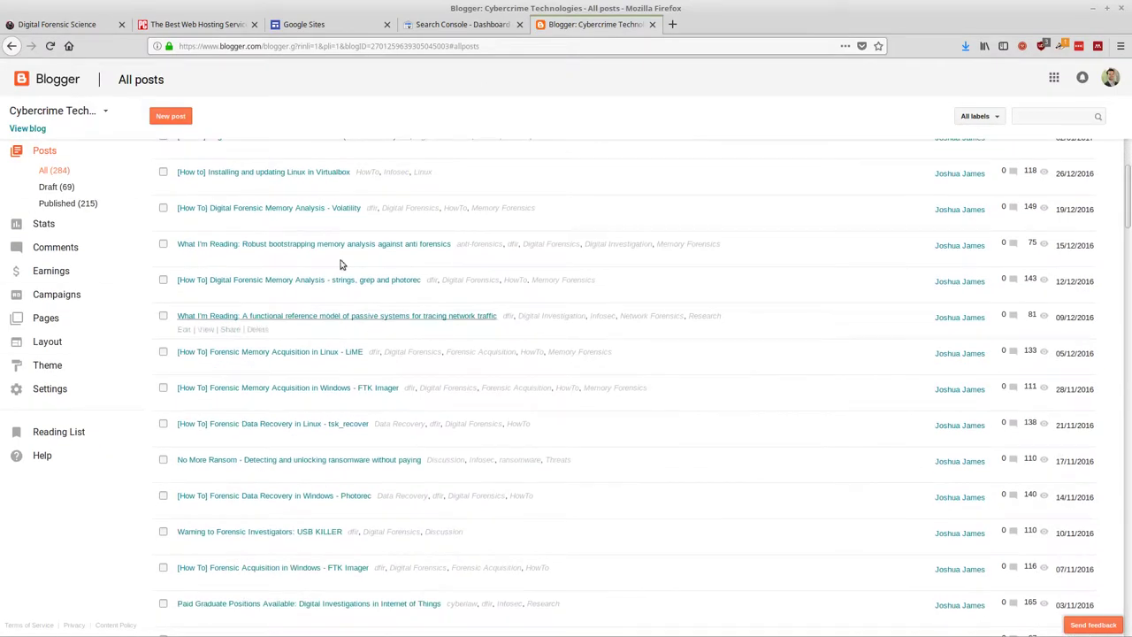
# - Close the Blogger post list and open global.hallym.ac.kr in a new tab
pyautogui.scroll(2, 270, 392)
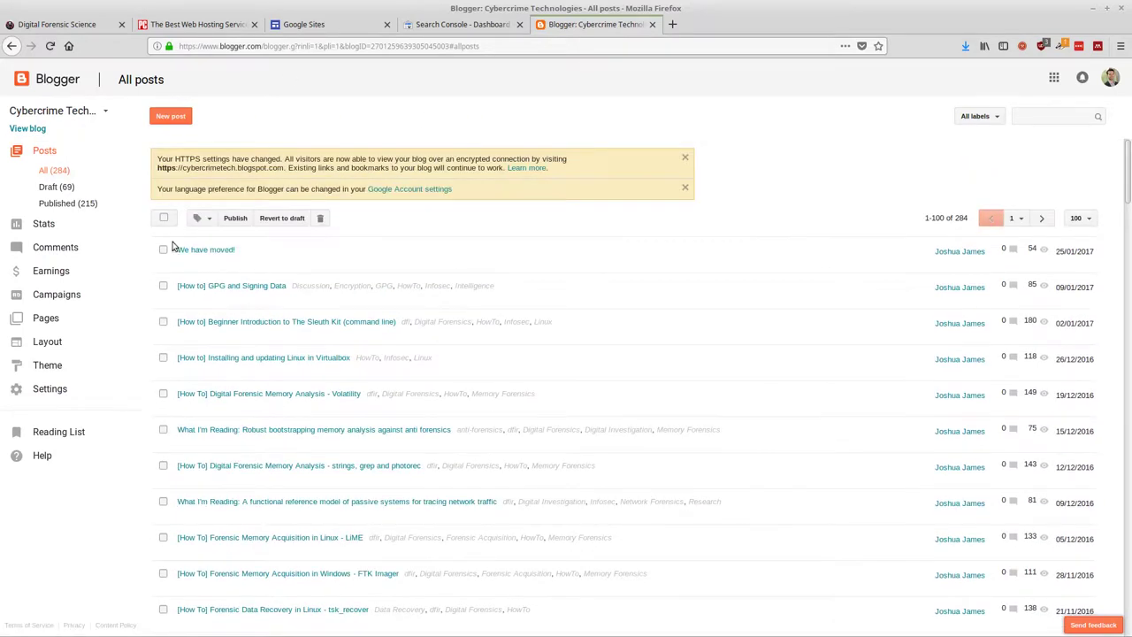
pyautogui.click(653, 24)
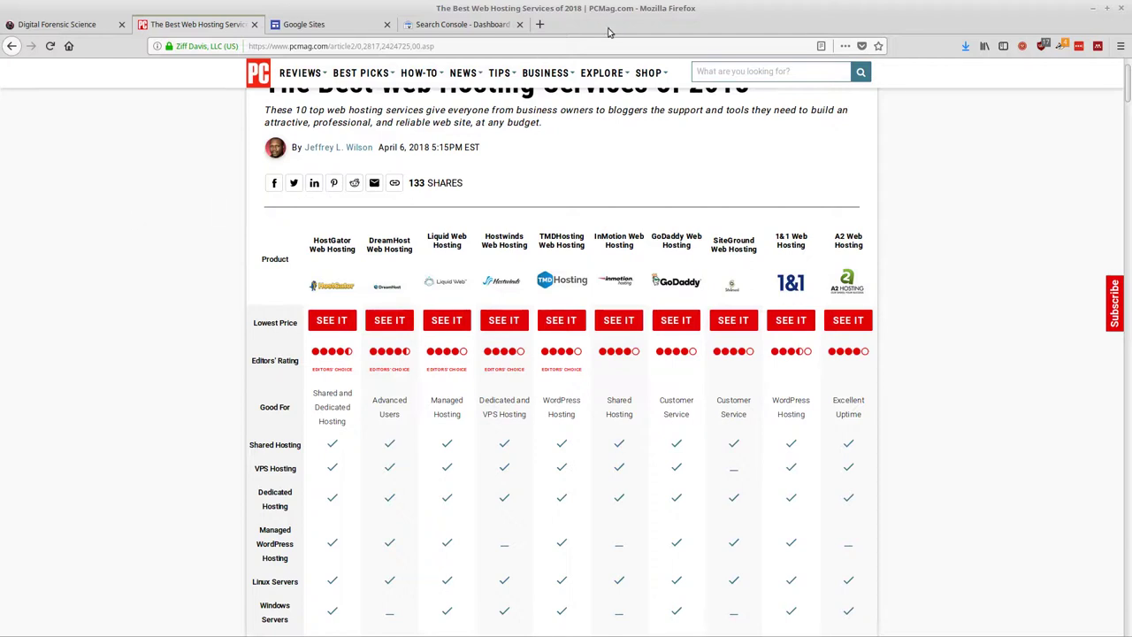
pyautogui.click(540, 24)
pyautogui.write('global.hallym.ac.kr/')
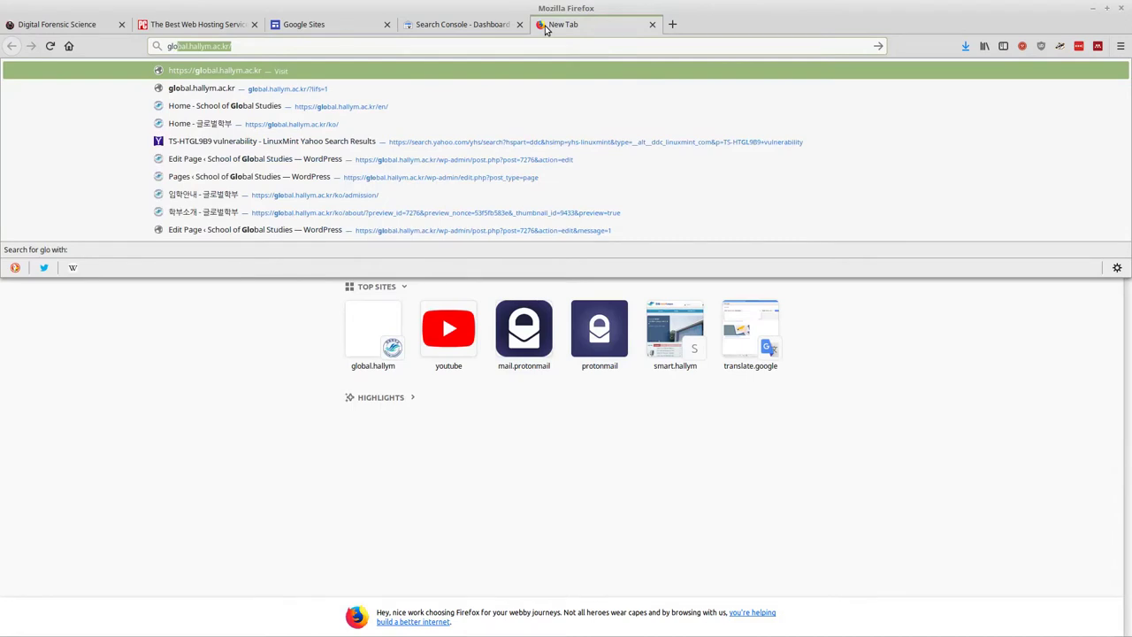
pyautogui.press('Return')
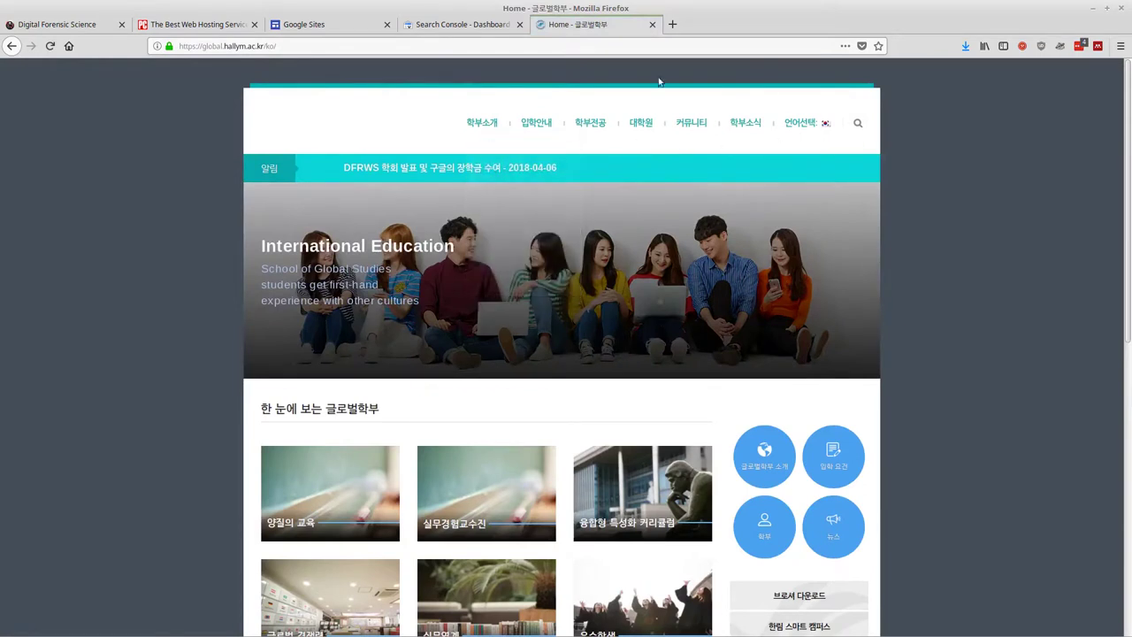
# - Check the latest news on the Hallym School of Global Studies site, view the 2018.04.13 강원지방경찰청 견학 article and return to the home page
pyautogui.scroll(-6, 157, 256)
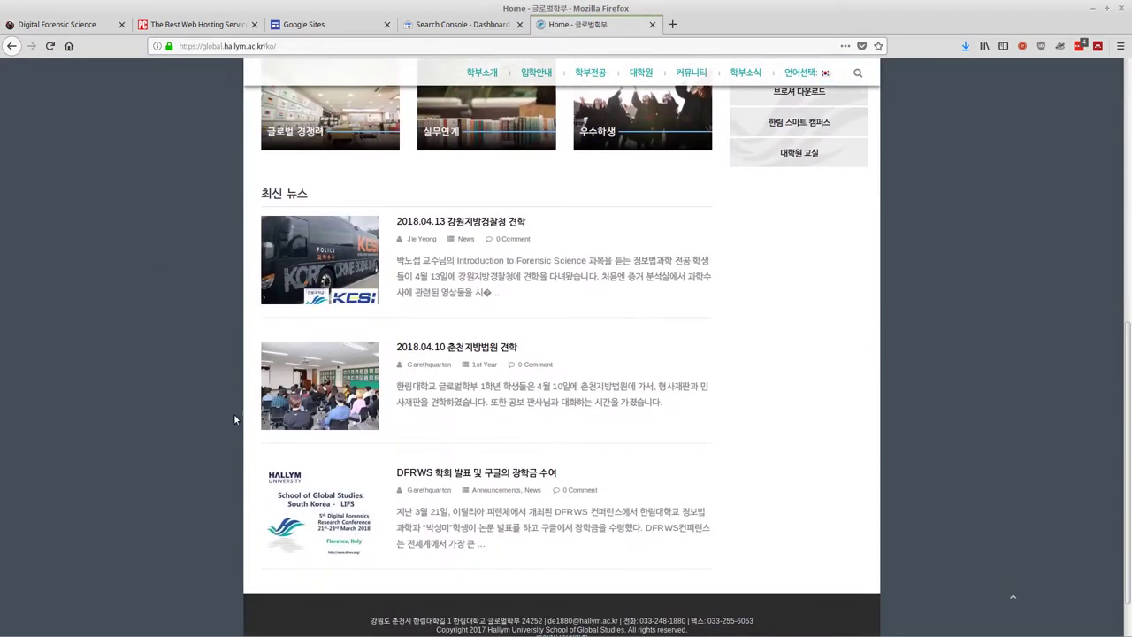
pyautogui.scroll(-1, 443, 513)
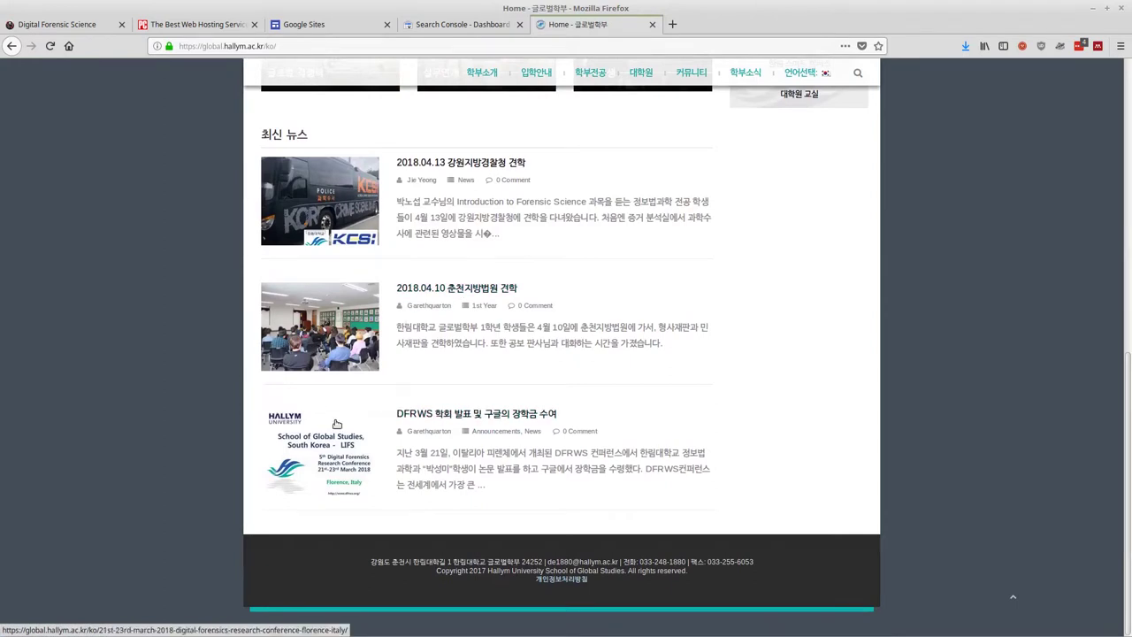
pyautogui.scroll(2, 257, 277)
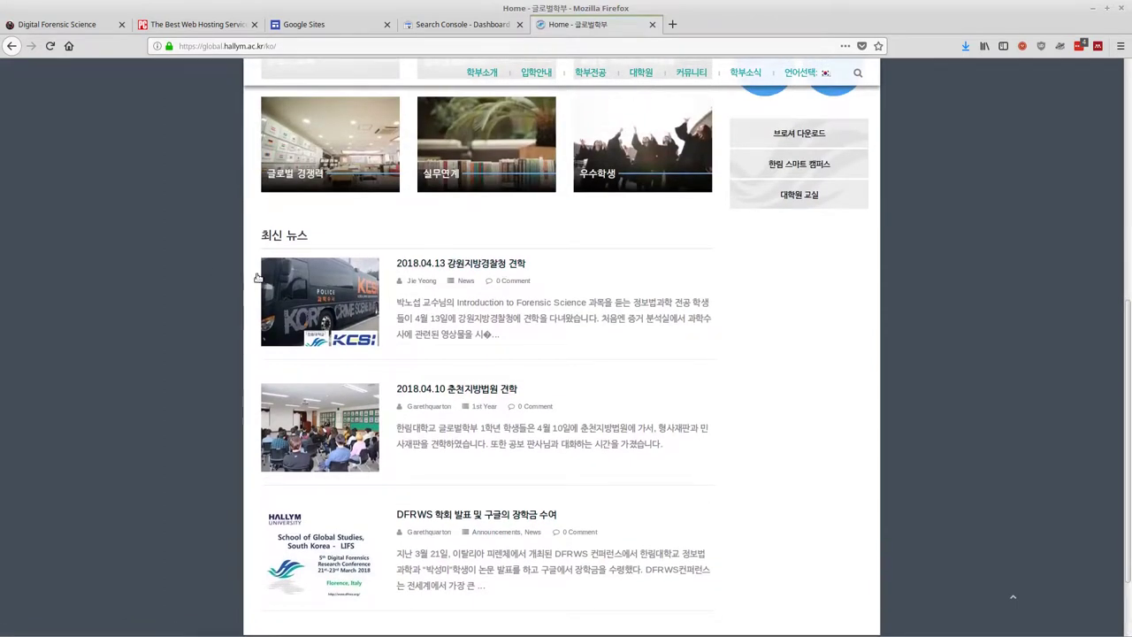
pyautogui.click(447, 264)
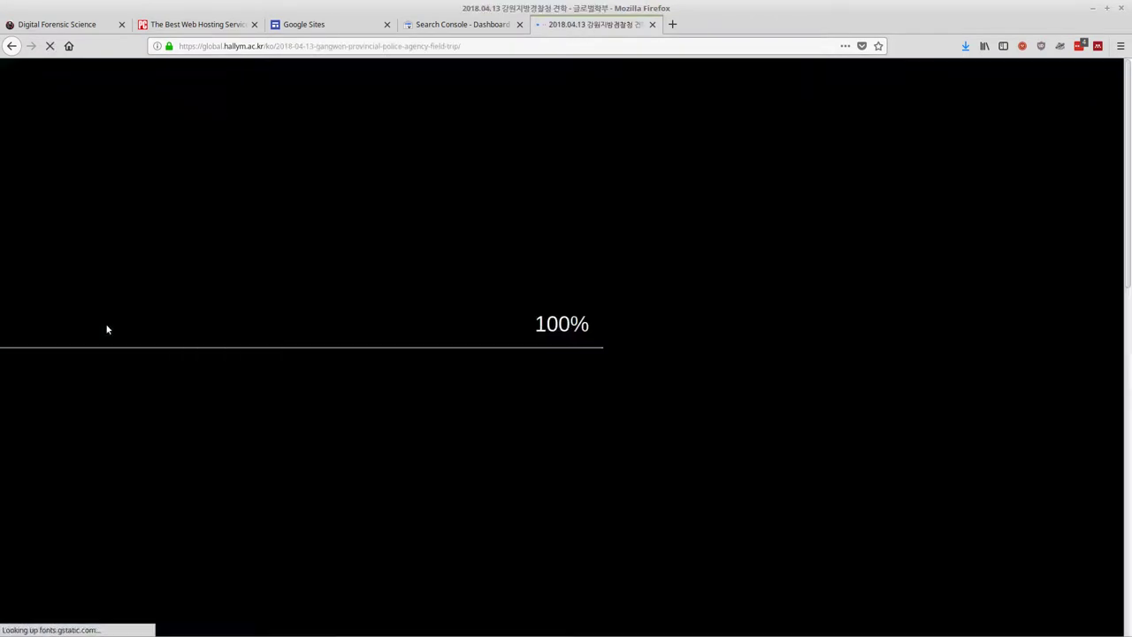
pyautogui.scroll(-10, 111, 327)
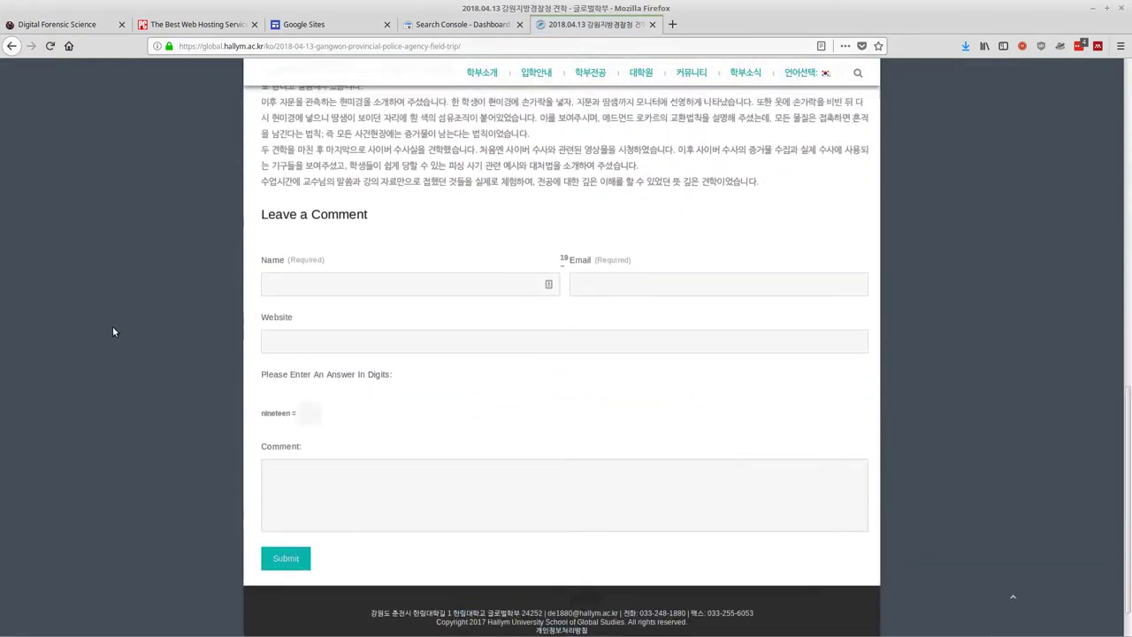
pyautogui.scroll(10, 112, 326)
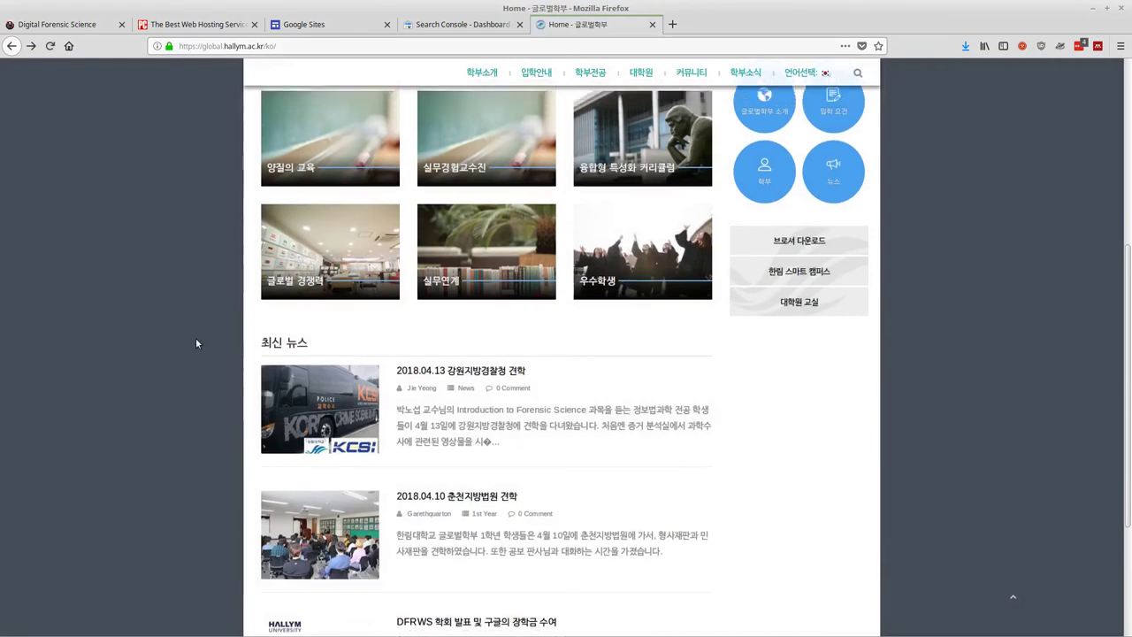
# - Examine the Hallym home page's layout, from the header banner and feature tiles to the latest news and footer
pyautogui.scroll(-3, 321, 398)
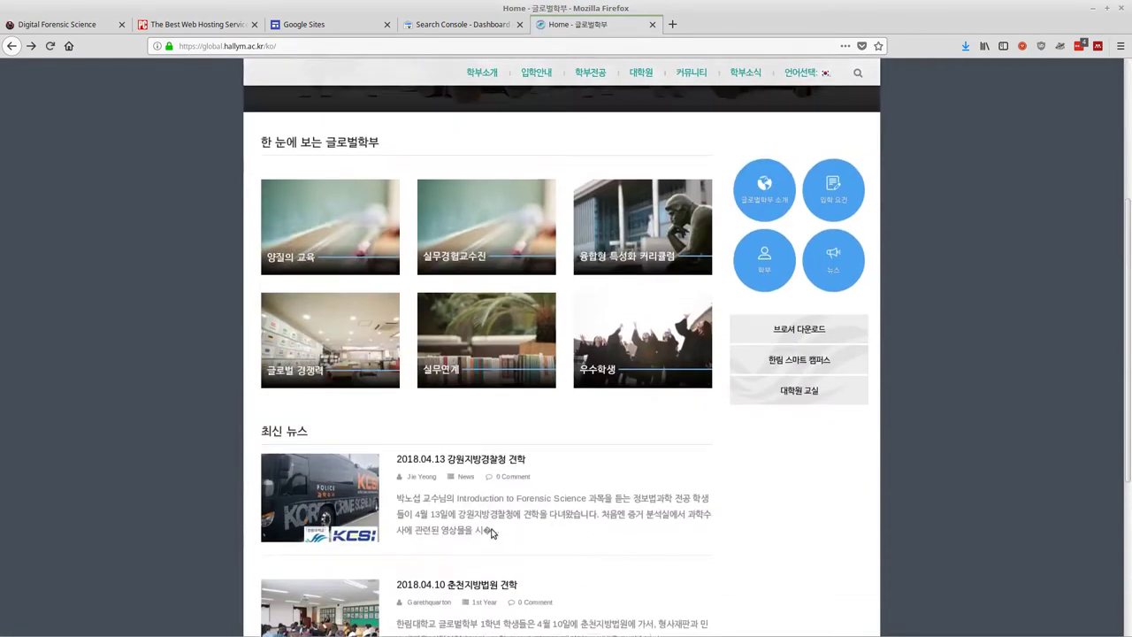
pyautogui.scroll(3, 493, 534)
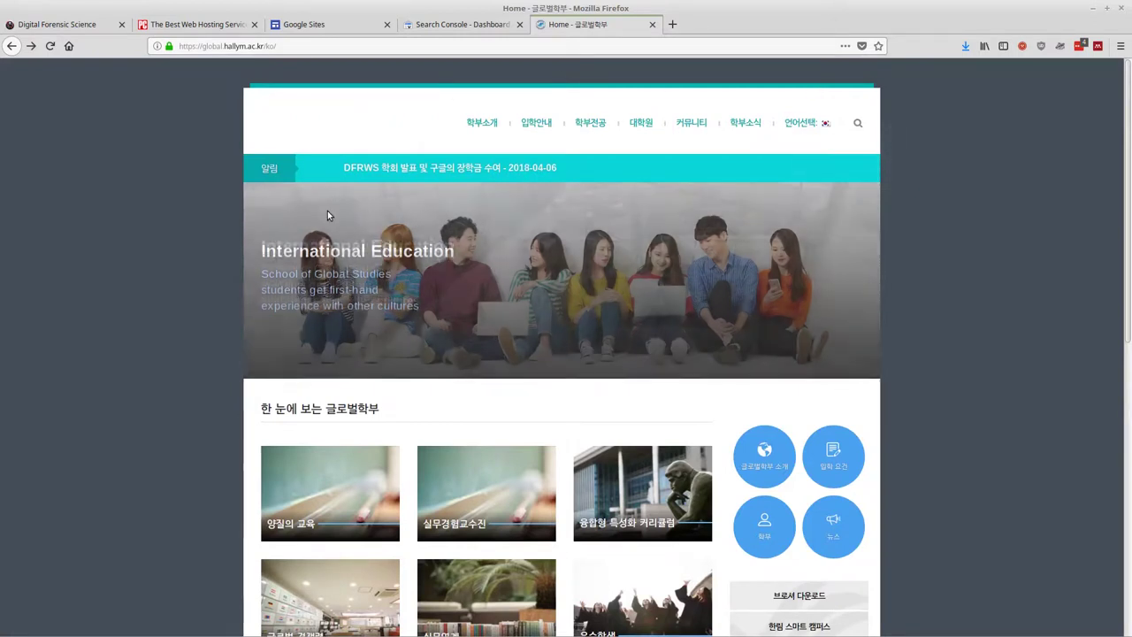
pyautogui.scroll(-5, 327, 215)
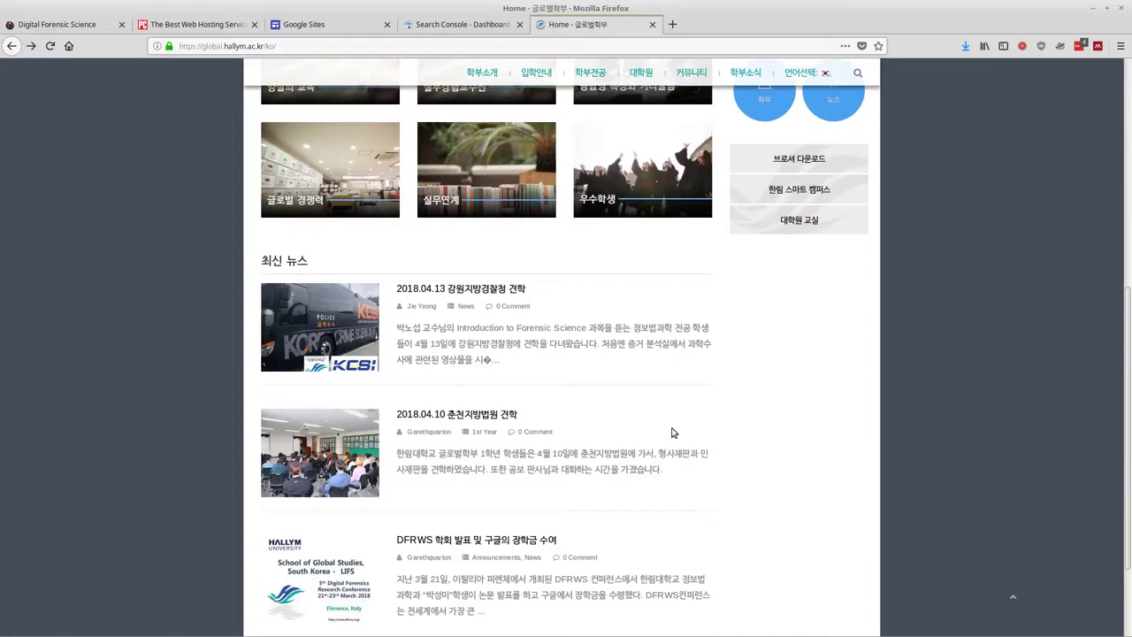
pyautogui.scroll(-2, 904, 491)
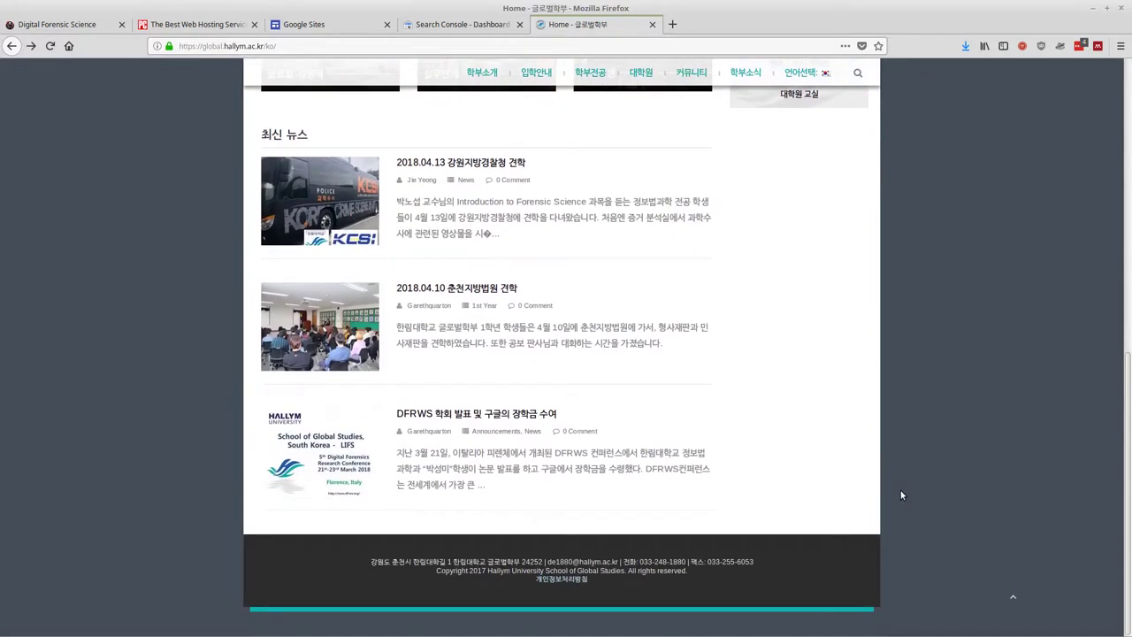
pyautogui.scroll(6, 899, 489)
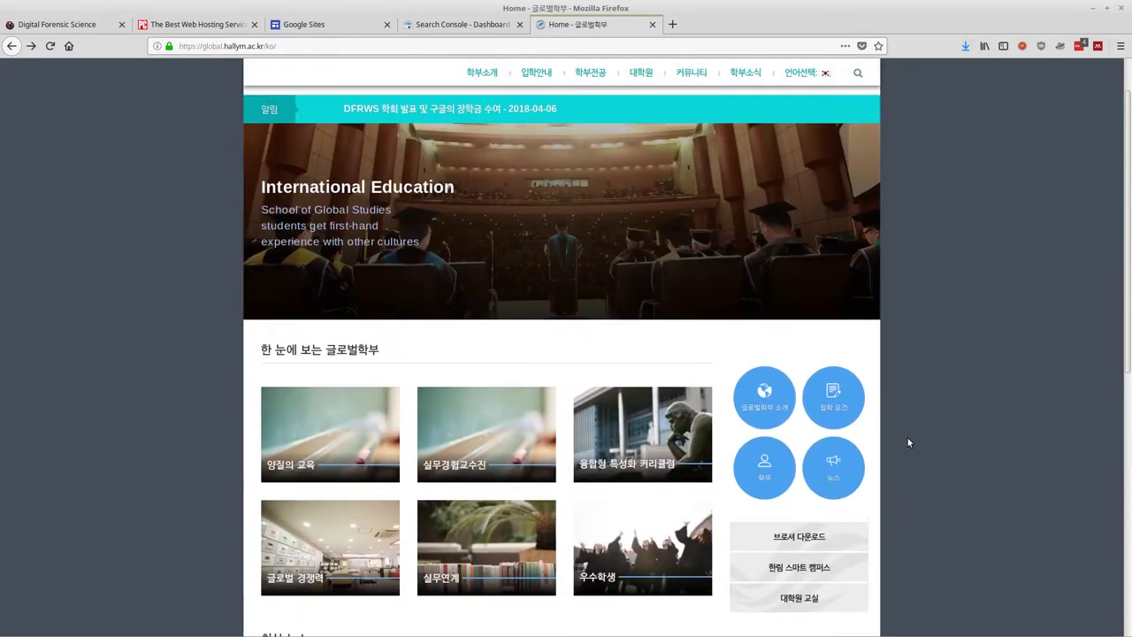
pyautogui.scroll(1, 907, 438)
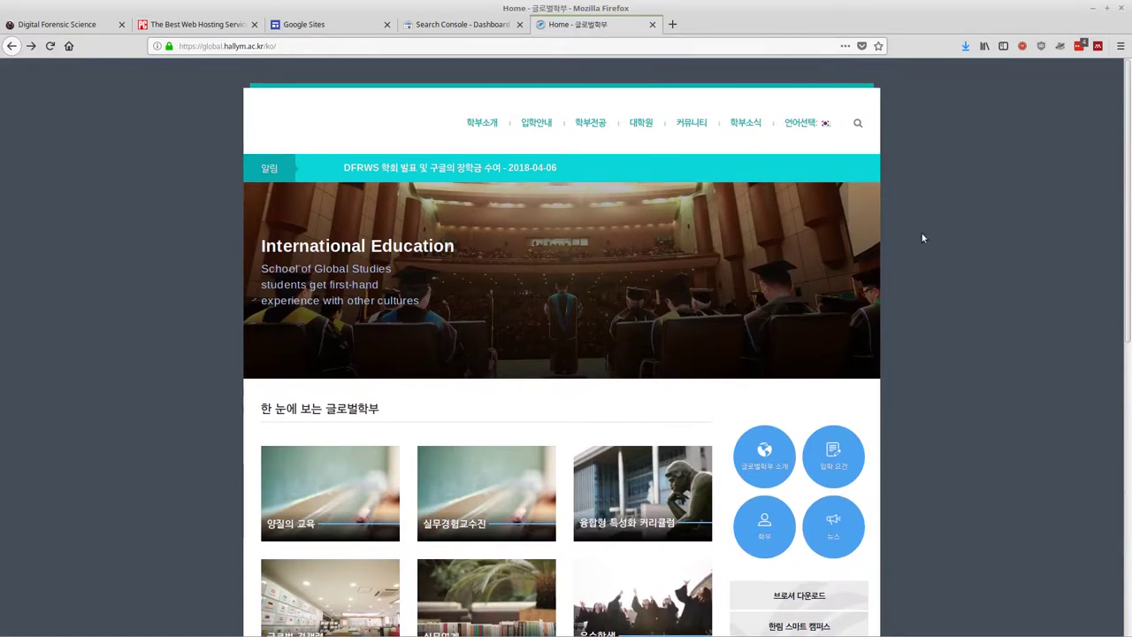
pyautogui.scroll(-7, 904, 251)
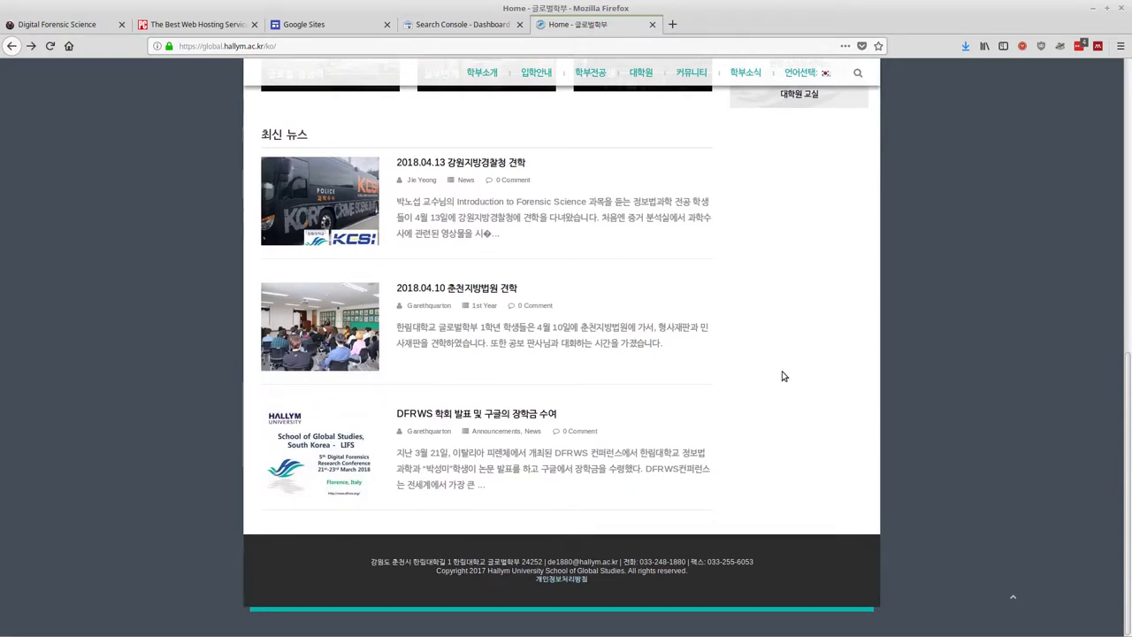
pyautogui.scroll(7, 907, 350)
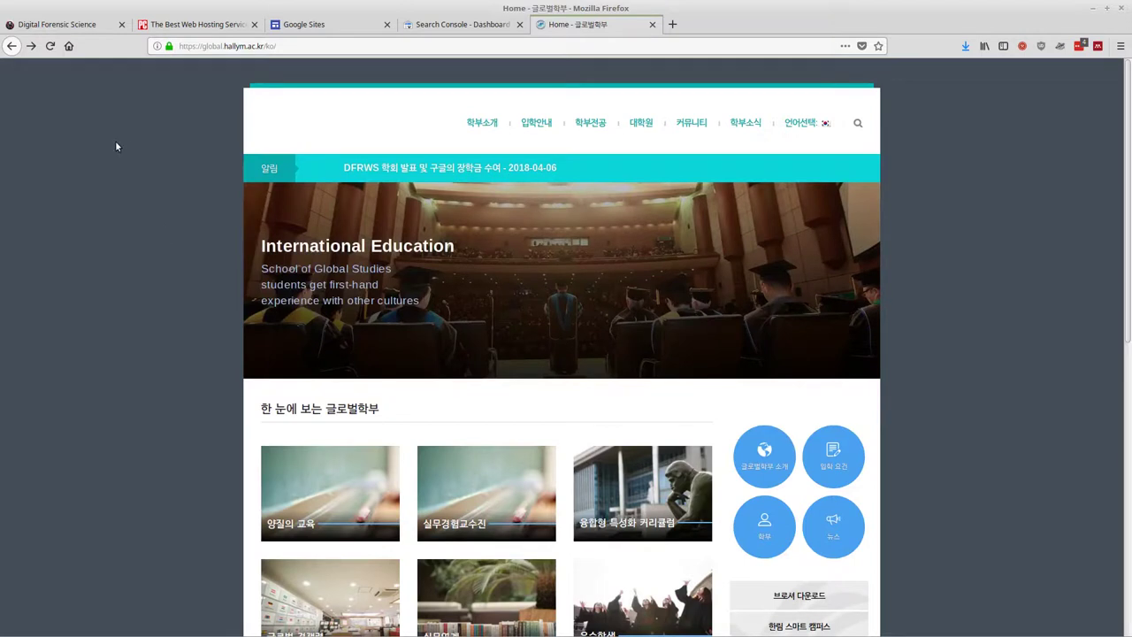
# - Review the PCMag web hosting comparison table, highlight WordPress under TMDHosting's Good For entry, and close the article
pyautogui.click(184, 25)
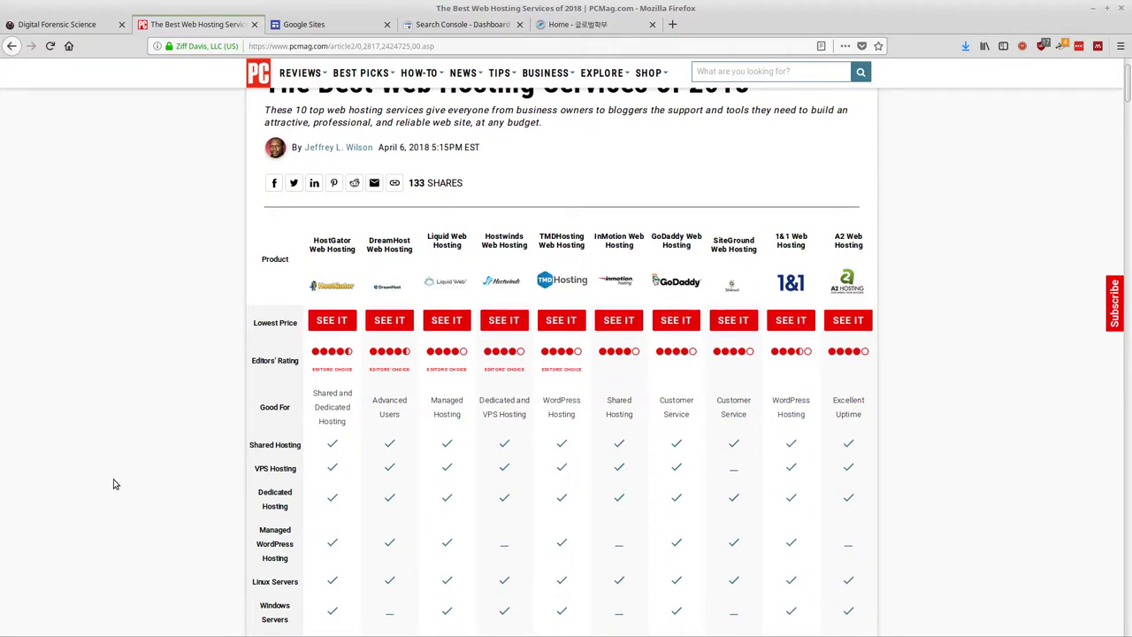
pyautogui.scroll(-2, 112, 480)
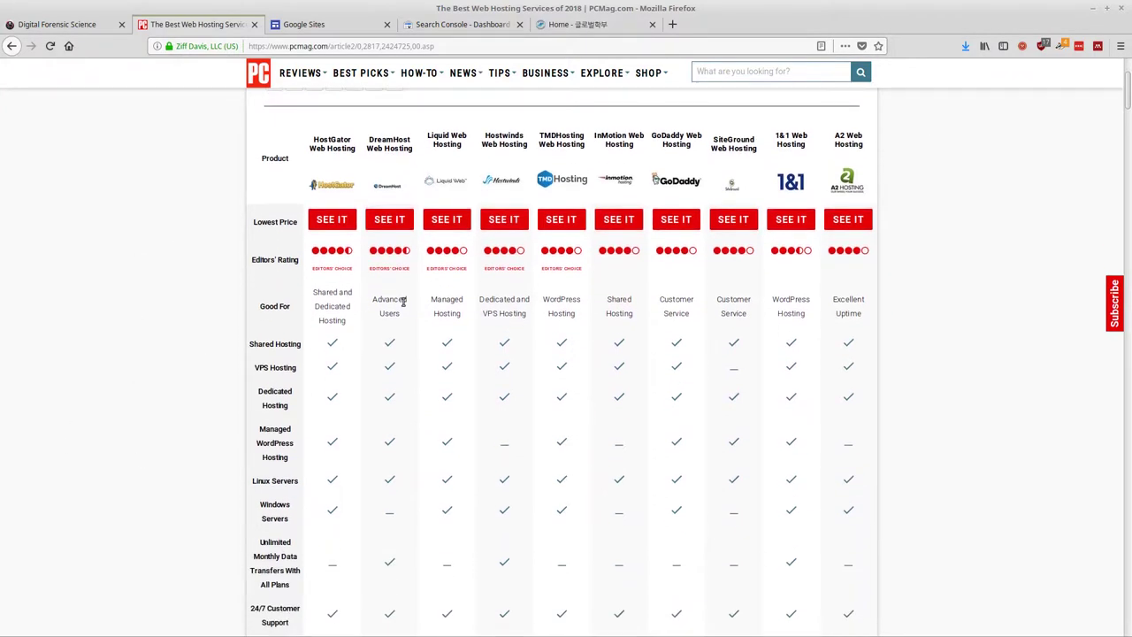
pyautogui.moveTo(584, 301); pyautogui.dragTo(543, 301)
pyautogui.scroll(-3, 147, 361)
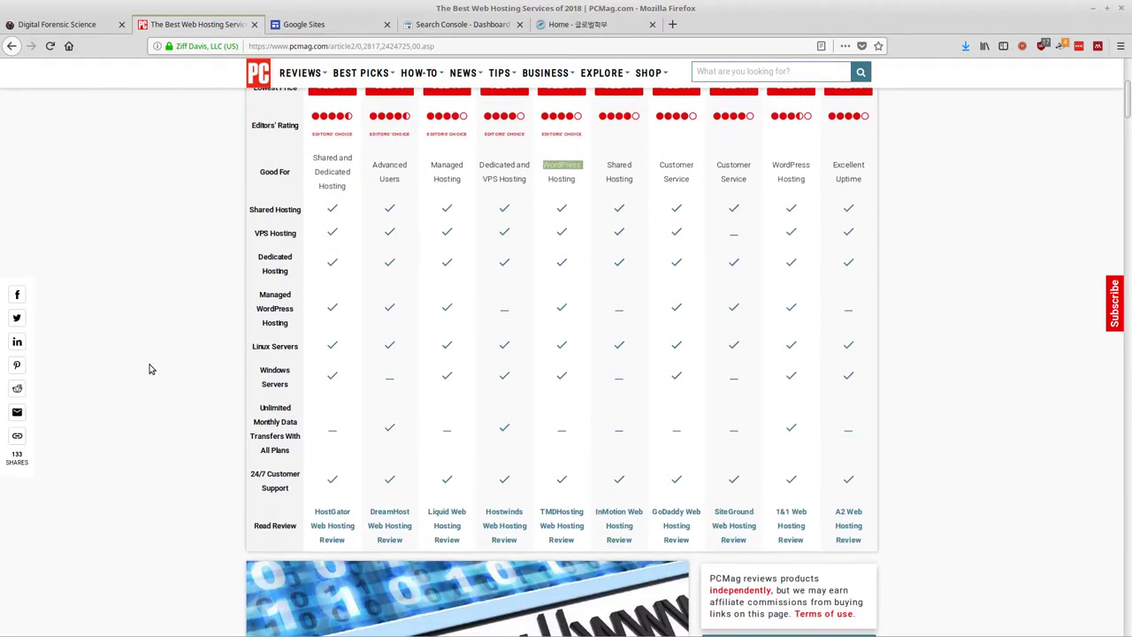
pyautogui.scroll(-5, 151, 369)
pyautogui.scroll(8, 156, 369)
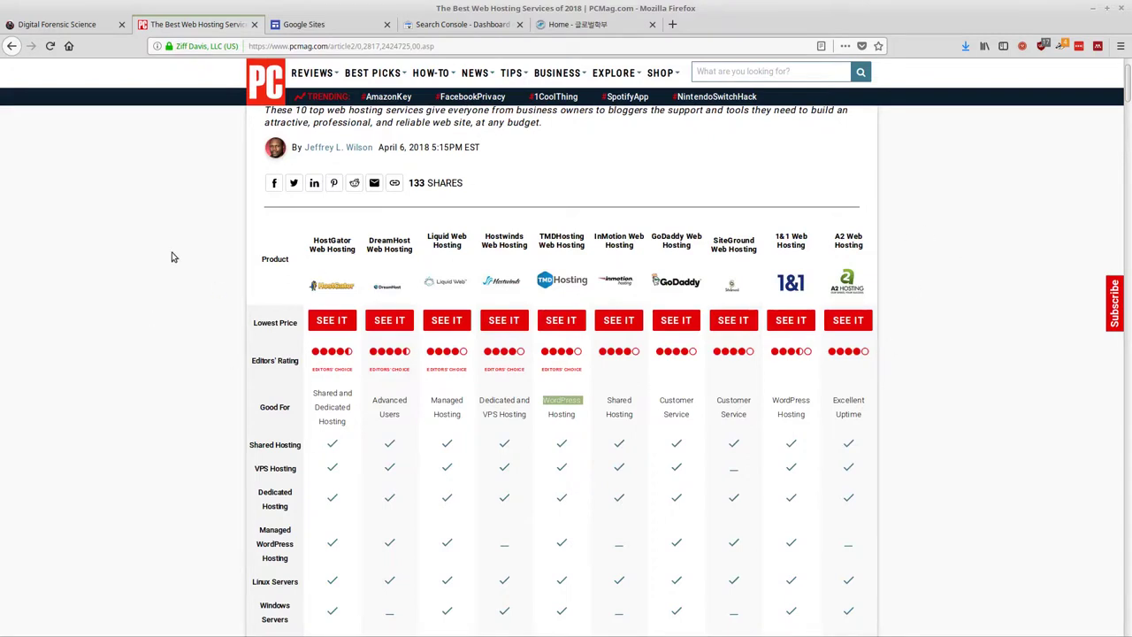
pyautogui.click(253, 26)
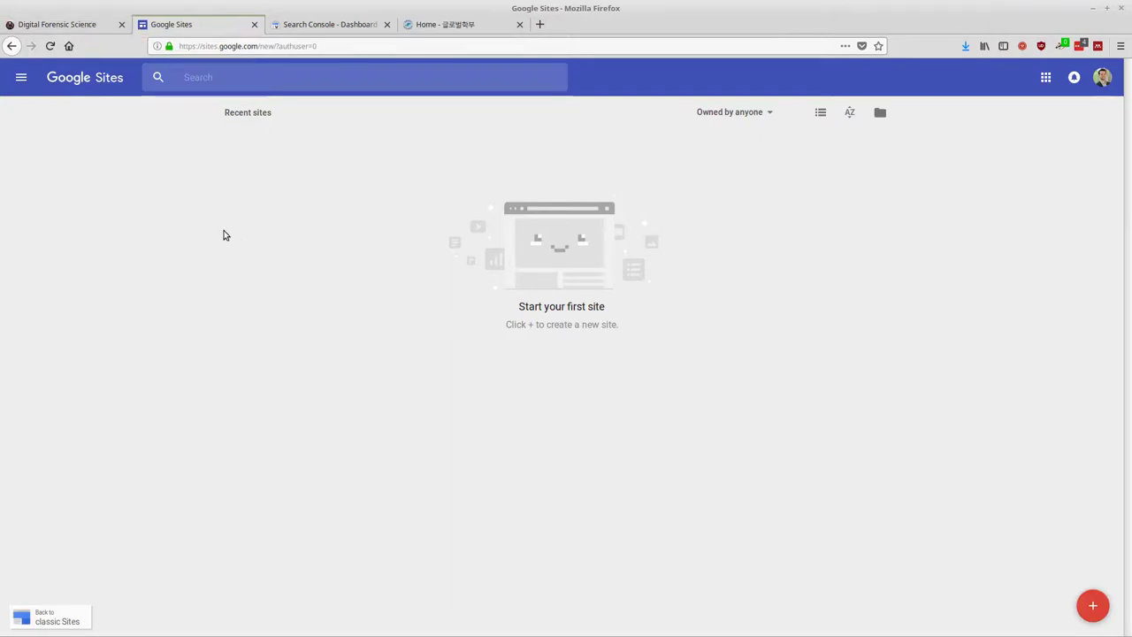
# - Close the Hallym site and open sites.google.com in a new tab
pyautogui.click(485, 28)
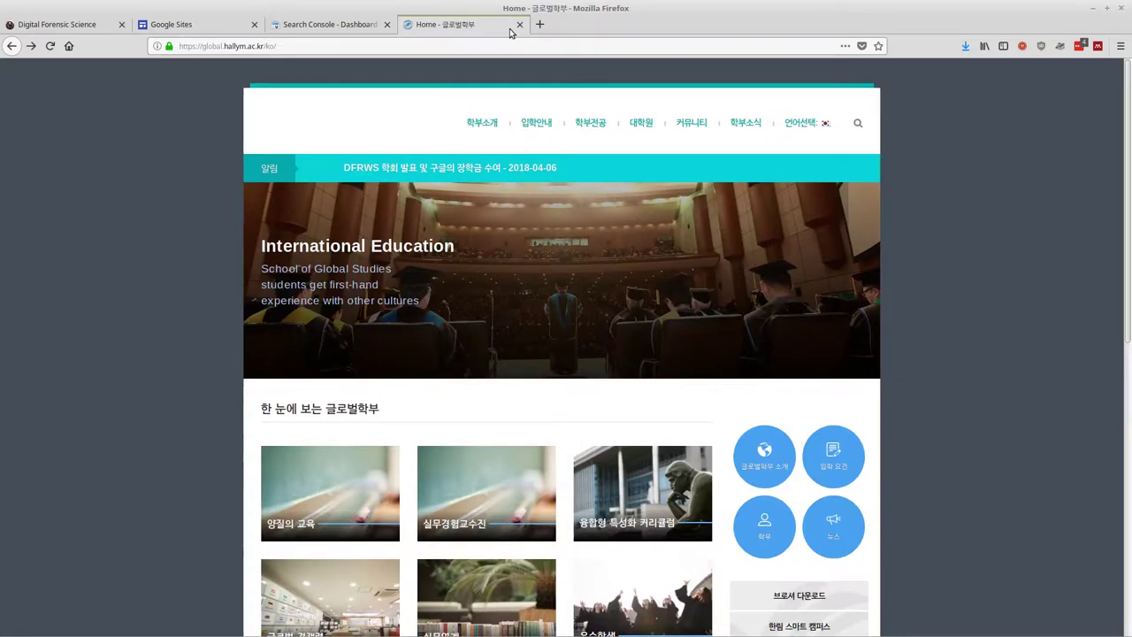
pyautogui.click(519, 25)
pyautogui.click(407, 24)
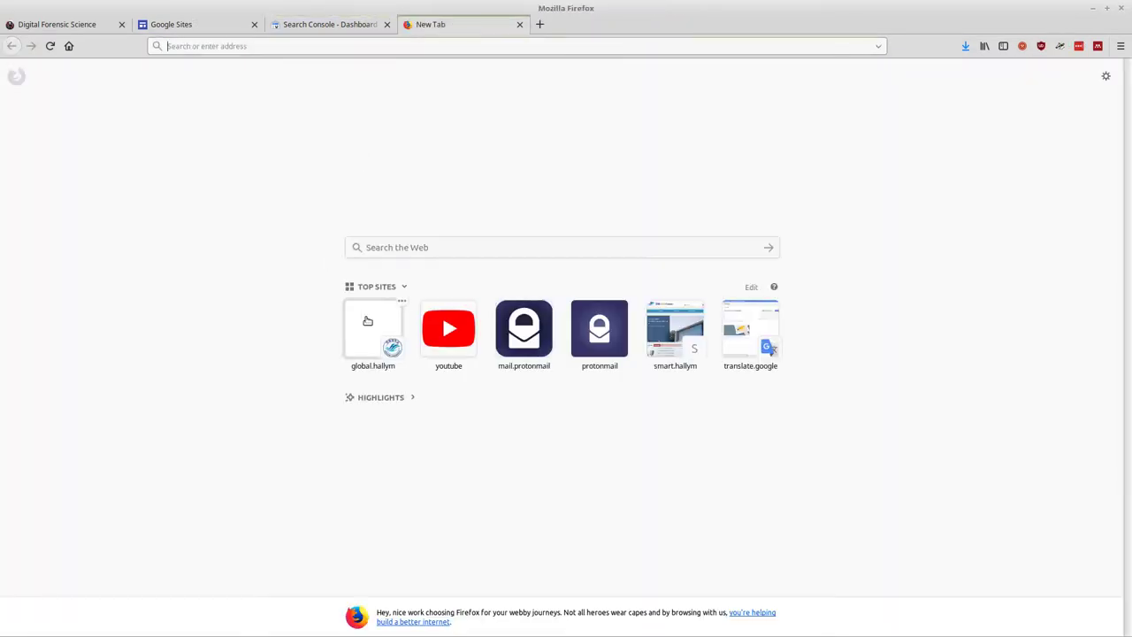
pyautogui.write('sites.google')
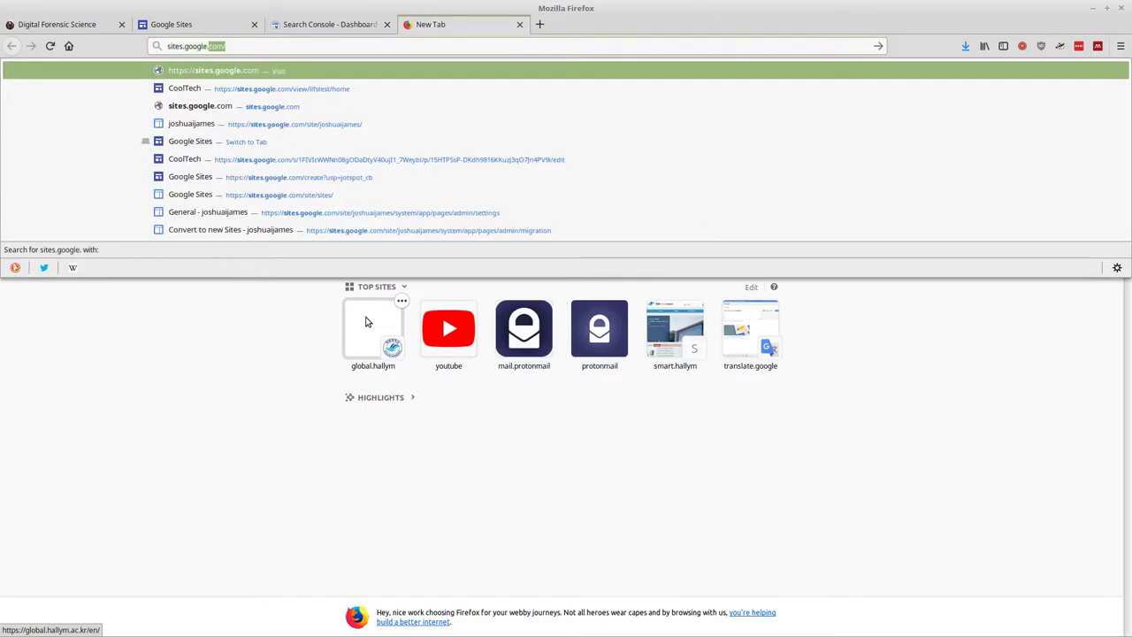
pyautogui.press('Return')
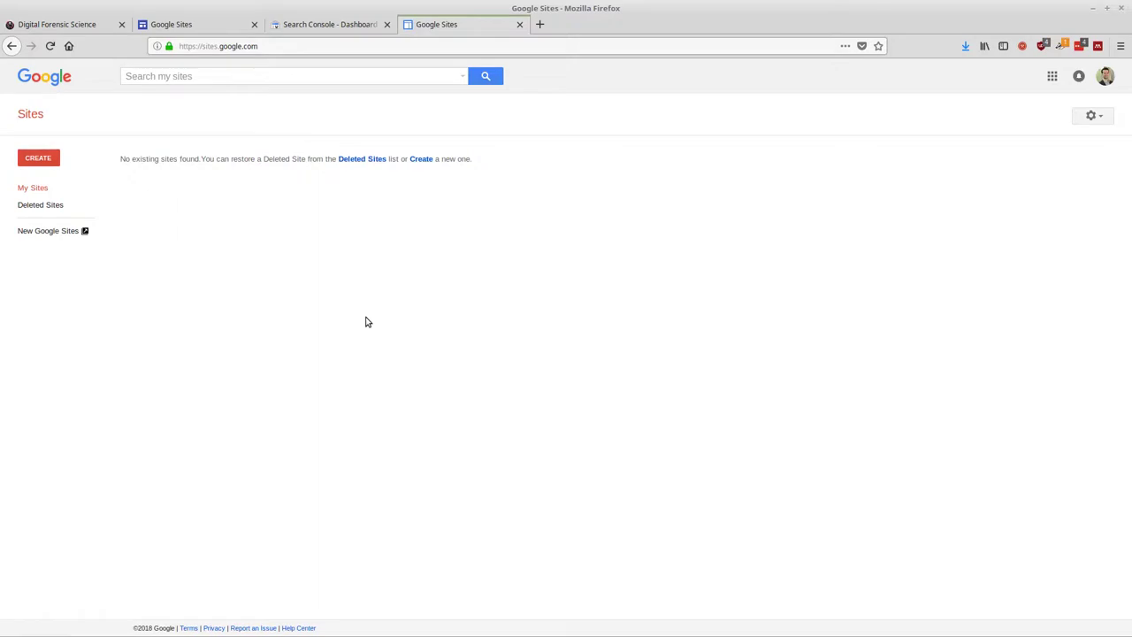
# - Highlight the sites.google.com address and close the older Google Sites tab
pyautogui.moveTo(265, 45); pyautogui.dragTo(171, 42)
pyautogui.click(350, 285)
pyautogui.click(282, 46)
pyautogui.moveTo(281, 46); pyautogui.dragTo(175, 46)
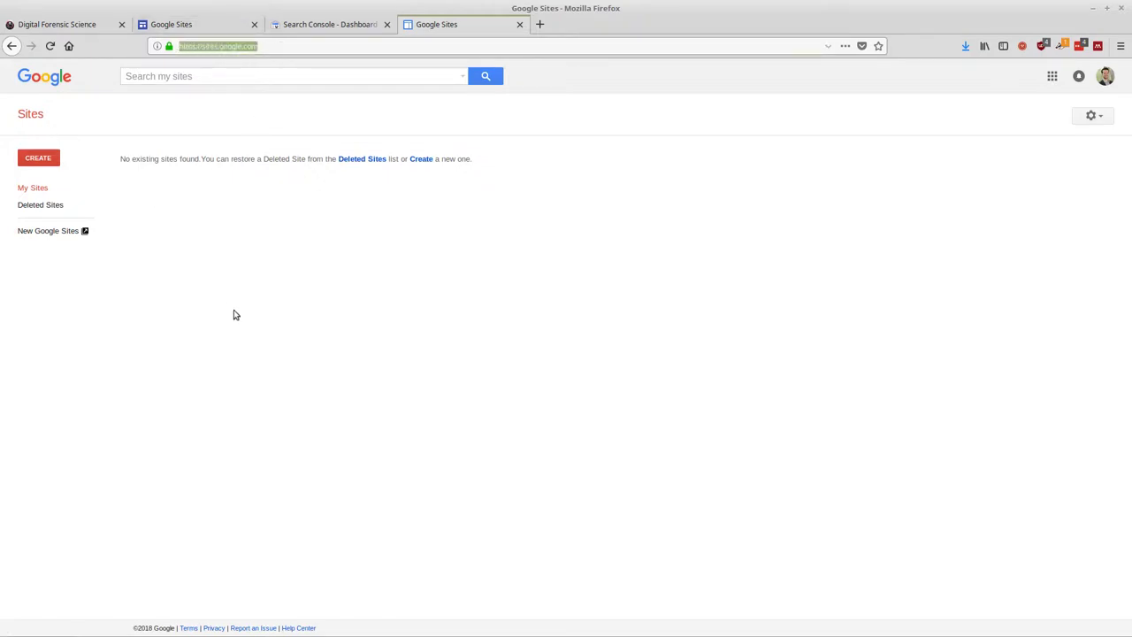
pyautogui.click(235, 268)
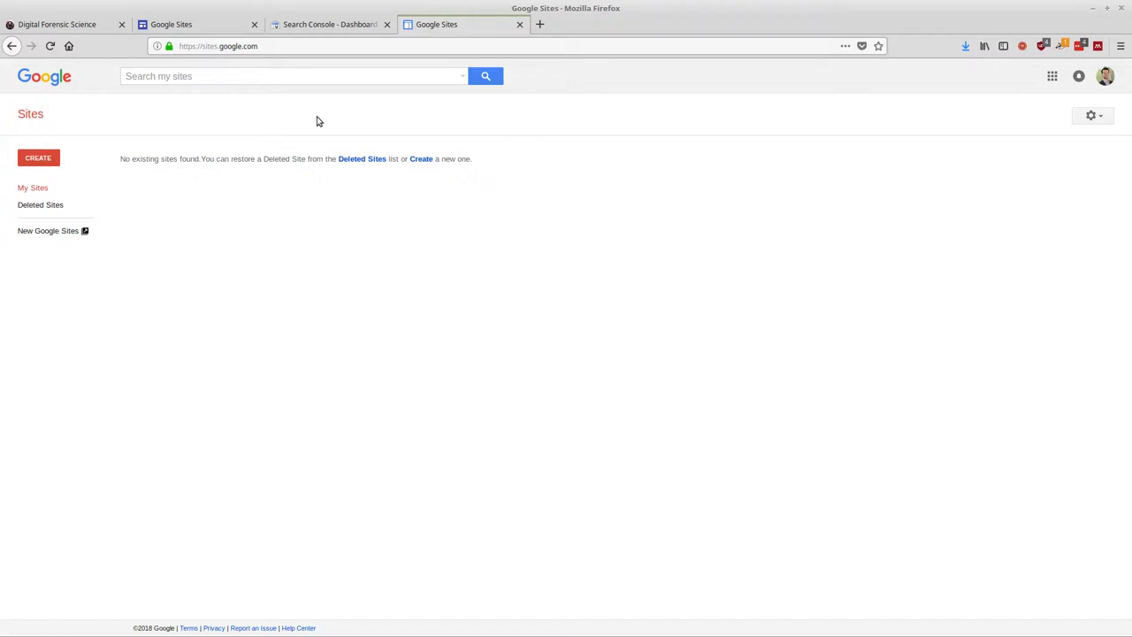
pyautogui.click(254, 24)
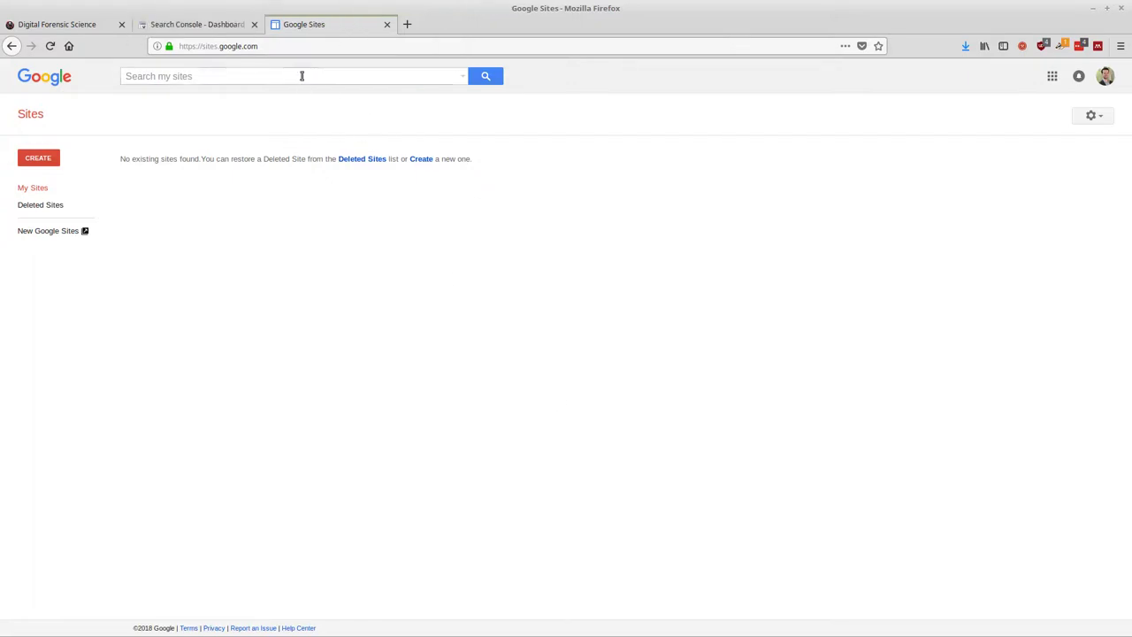
pyautogui.click(298, 45)
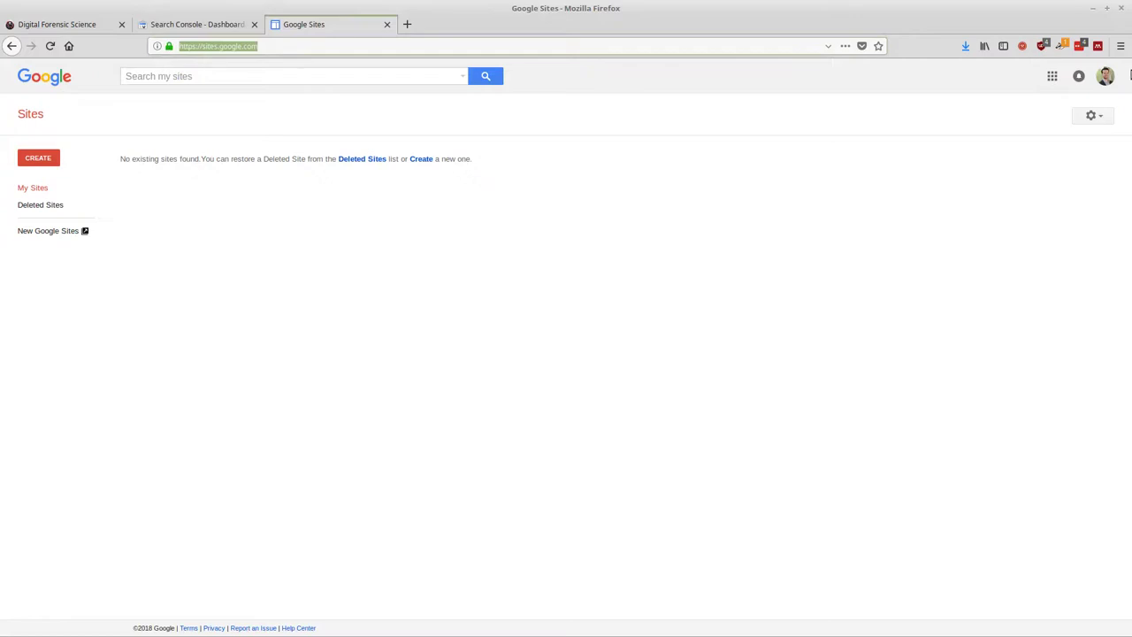
pyautogui.click(672, 223)
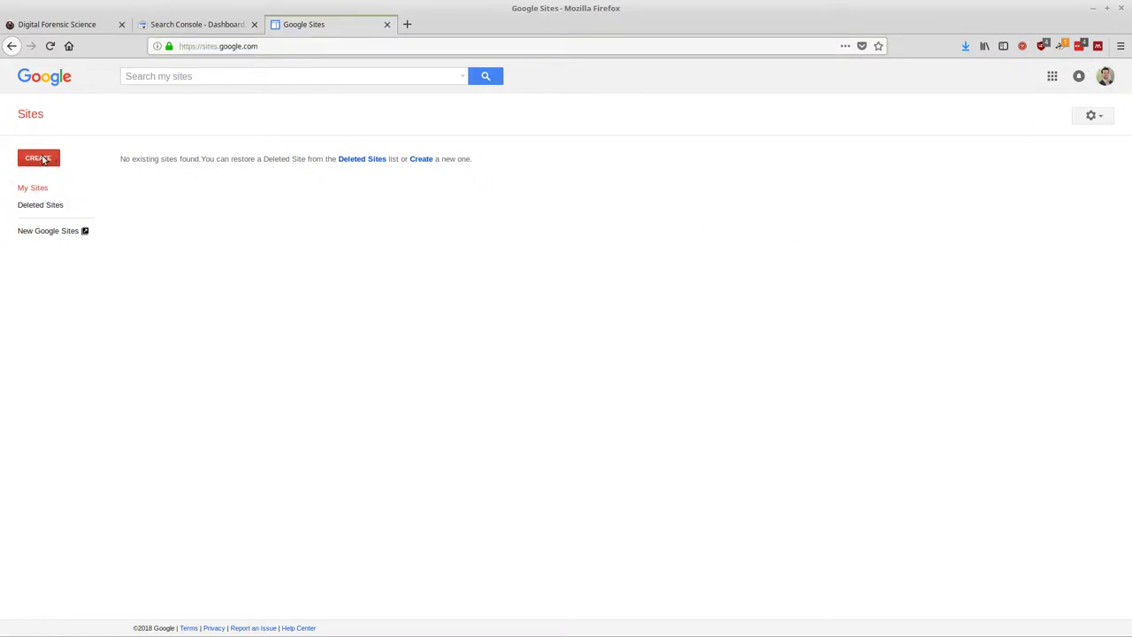
# - Create a blank site in new Google Sites and open its page list
pyautogui.click(43, 159)
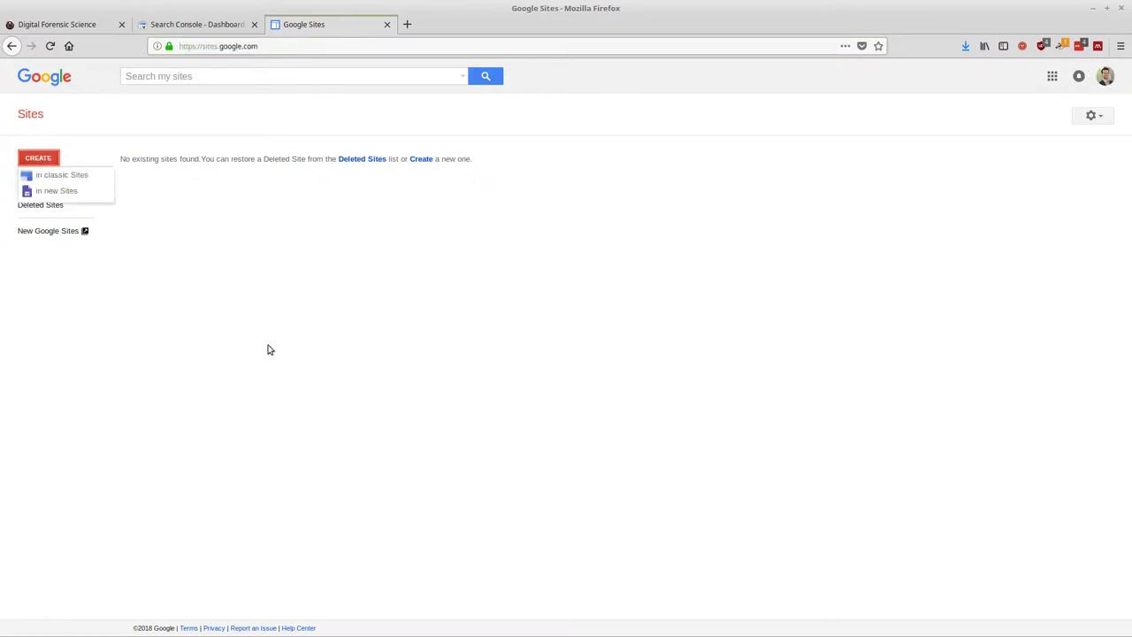
pyautogui.click(62, 192)
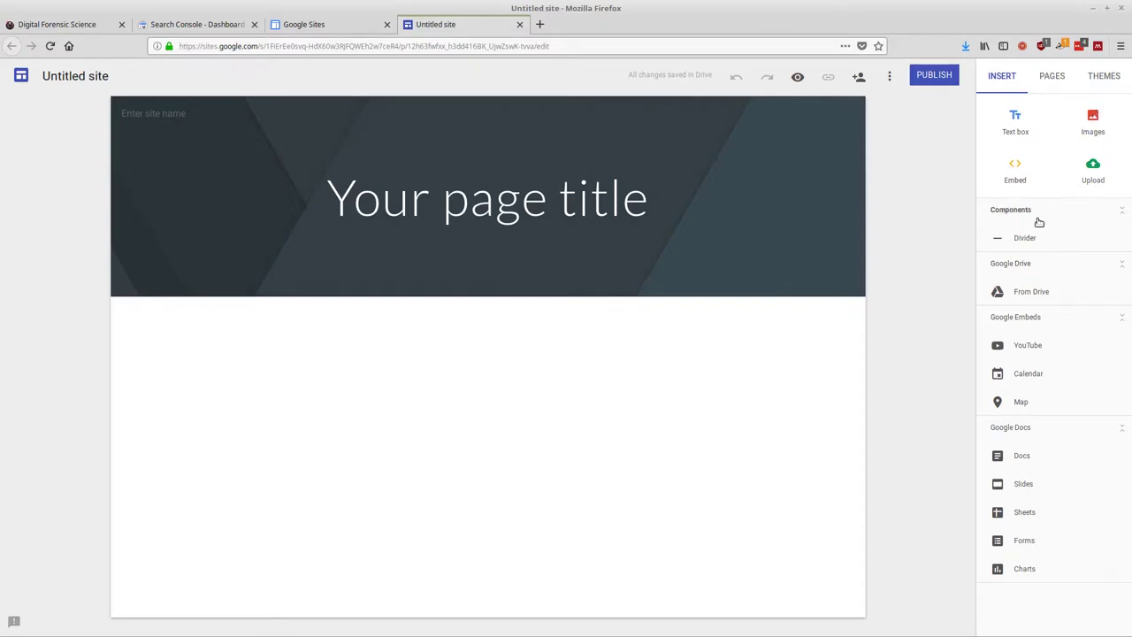
pyautogui.click(1055, 81)
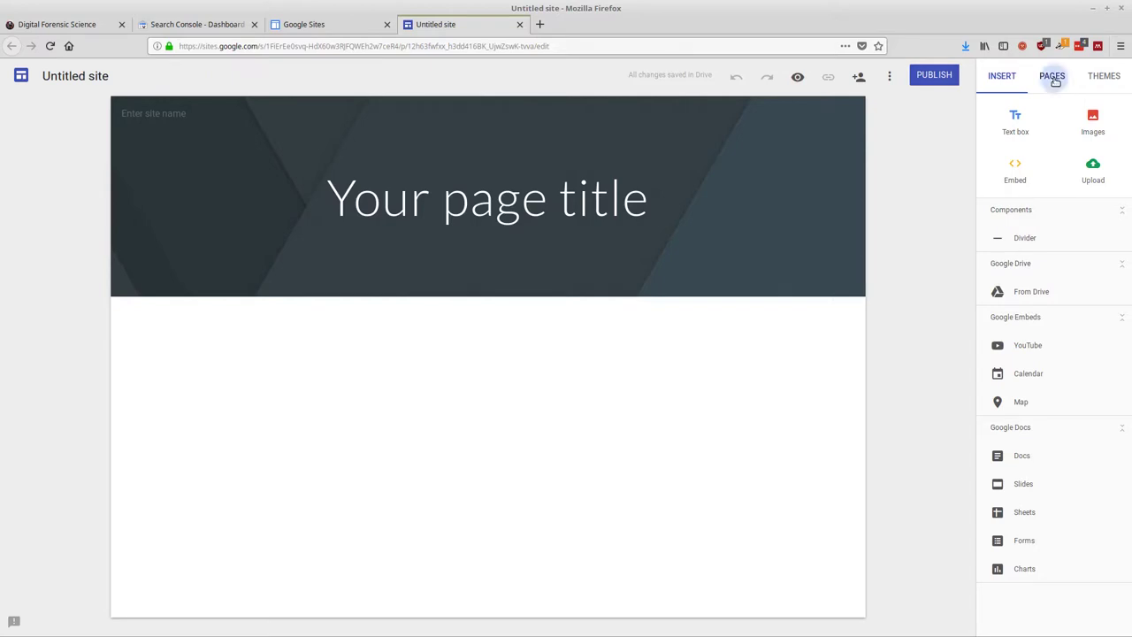
# - Look over the available site themes and name the site CoolSite
pyautogui.click(1104, 76)
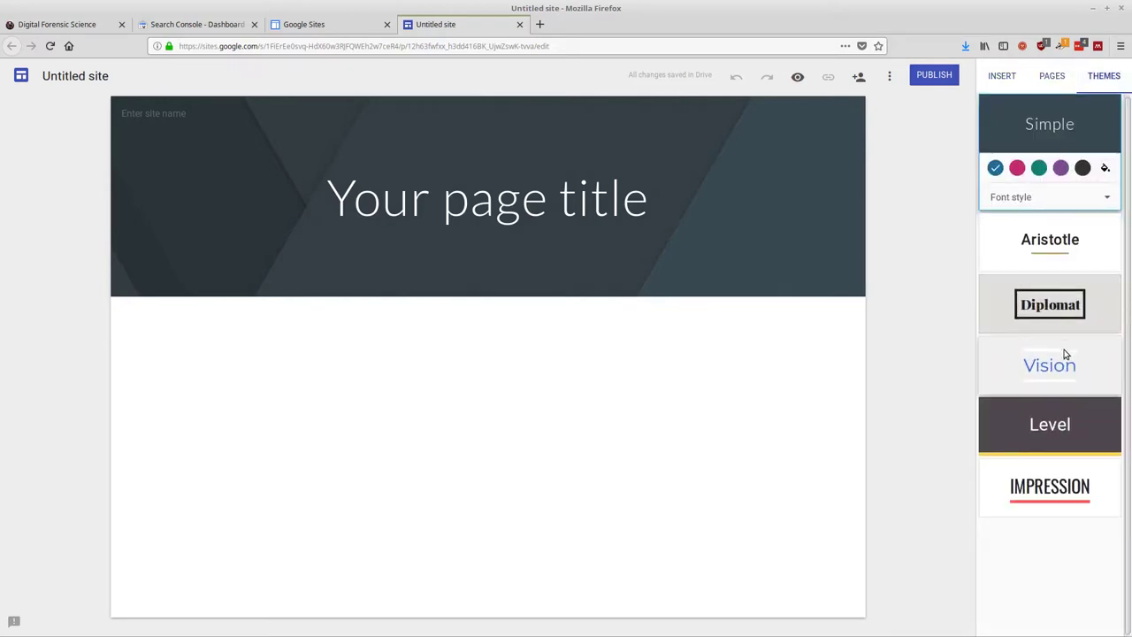
pyautogui.click(998, 77)
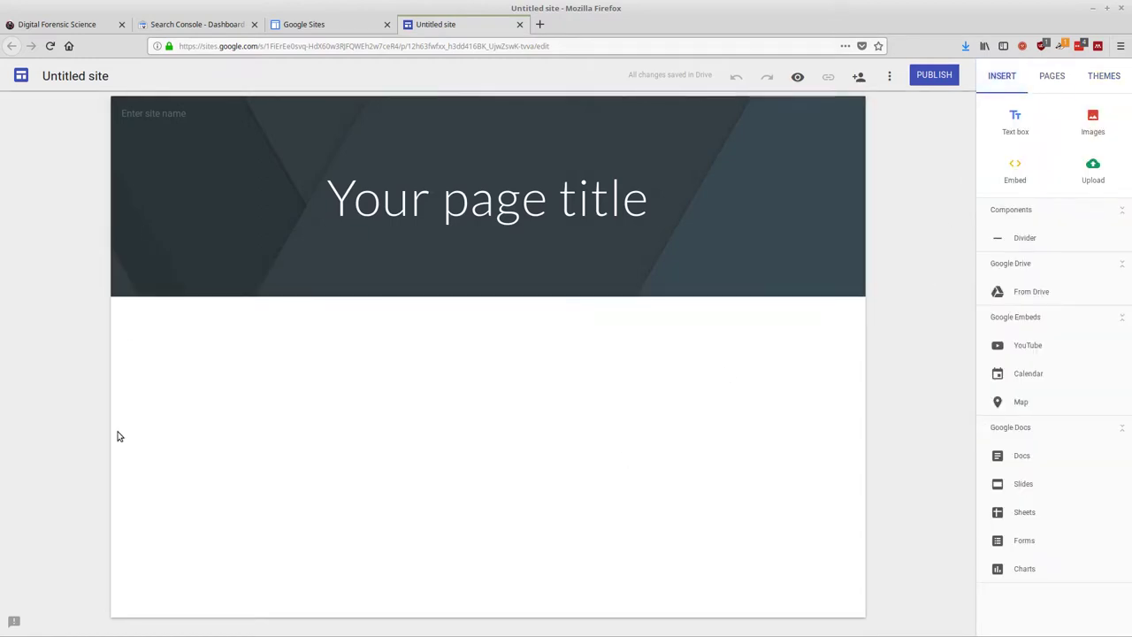
pyautogui.click(175, 110)
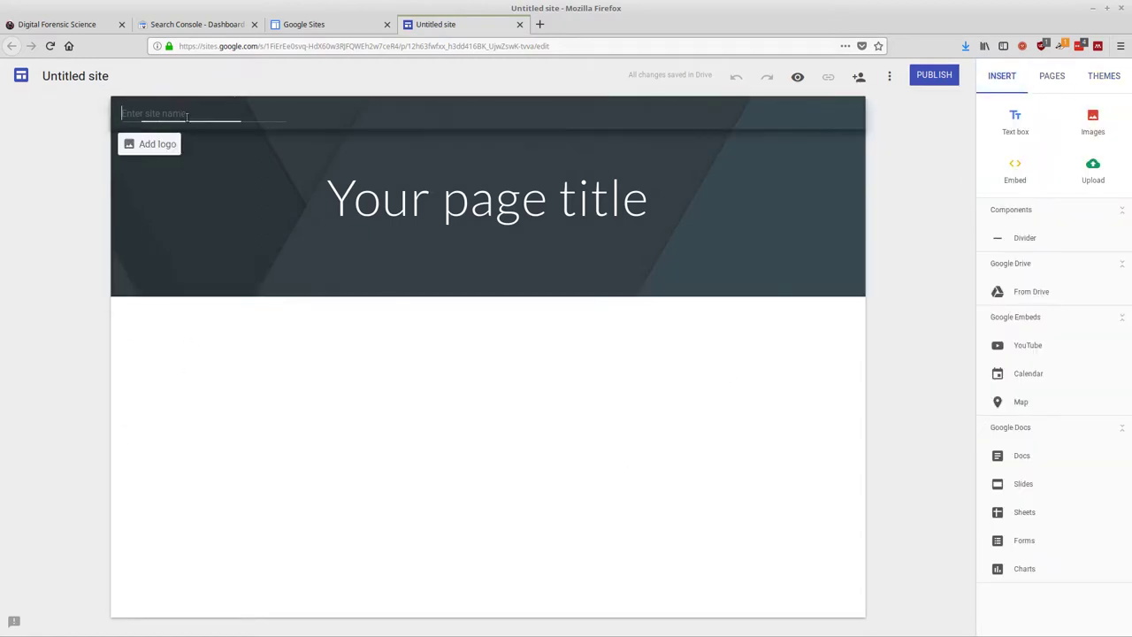
pyautogui.write('CoolSite')
pyautogui.click(30, 281)
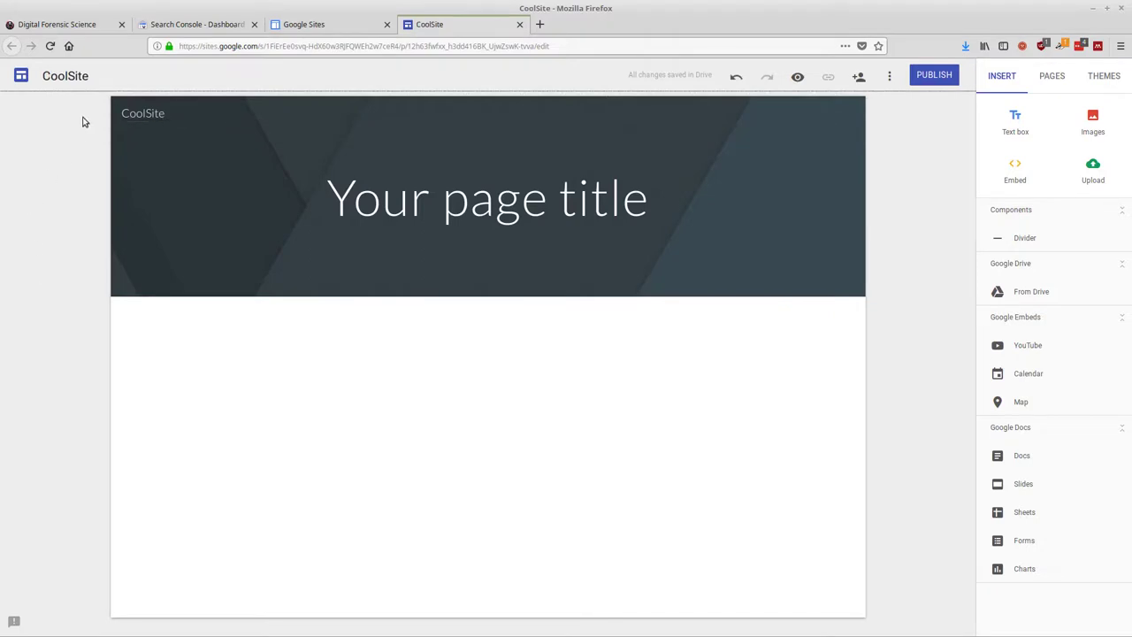
pyautogui.click(92, 76)
pyautogui.moveTo(91, 76); pyautogui.dragTo(41, 76)
pyautogui.click(48, 164)
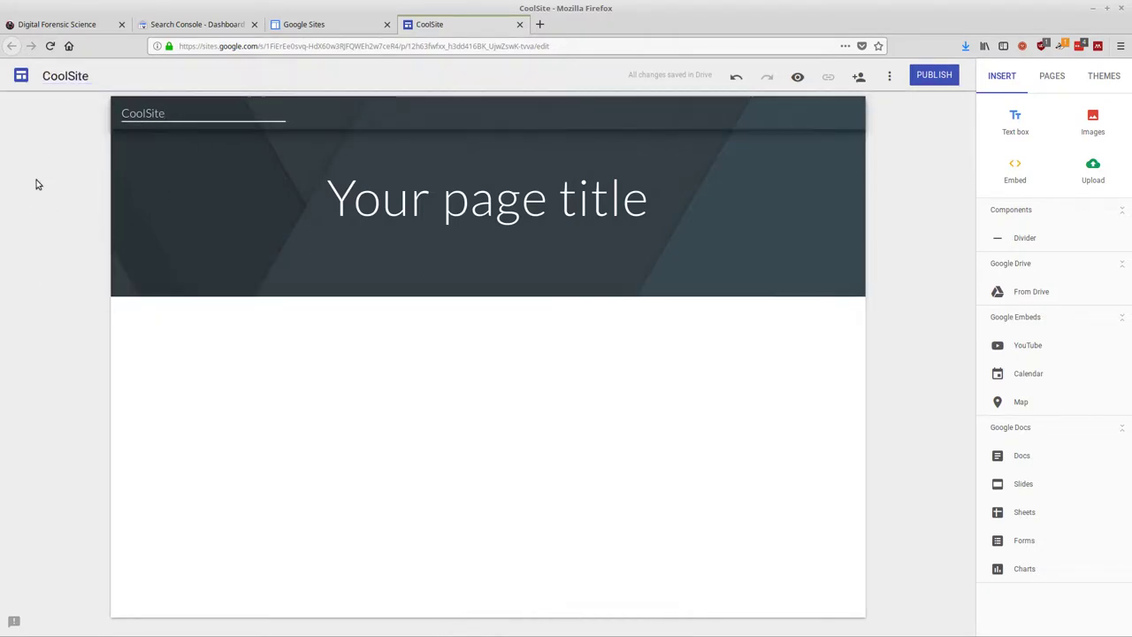
# - Replace the page title with AwesomeCoolSite and check its text style options
pyautogui.click(442, 212)
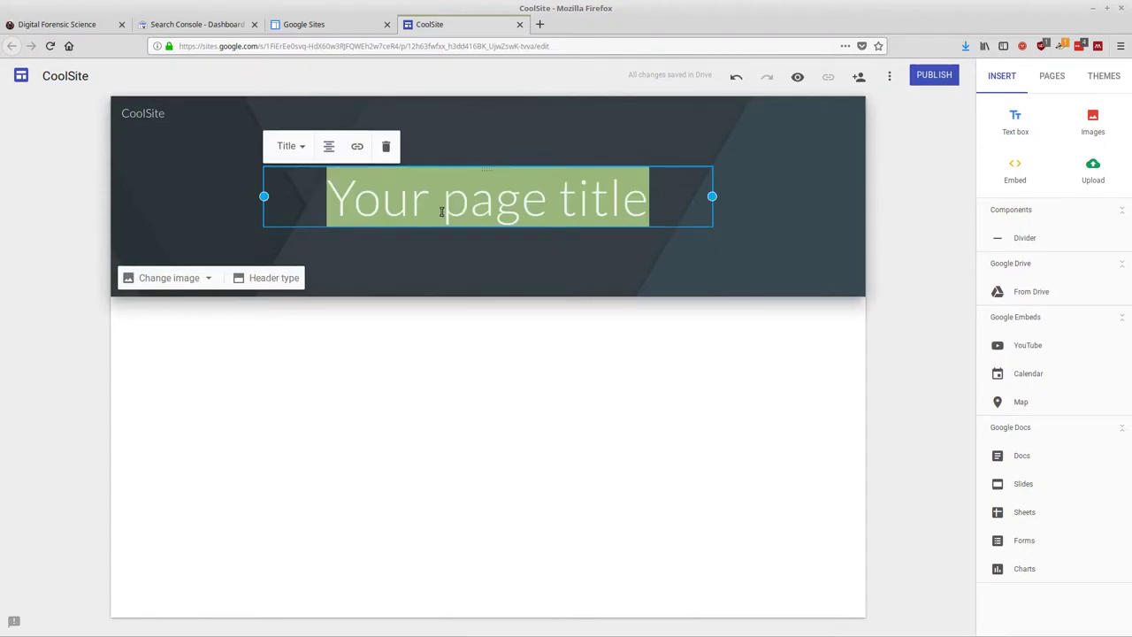
pyautogui.write('W')
pyautogui.press('BackSpace')
pyautogui.write('Aw')
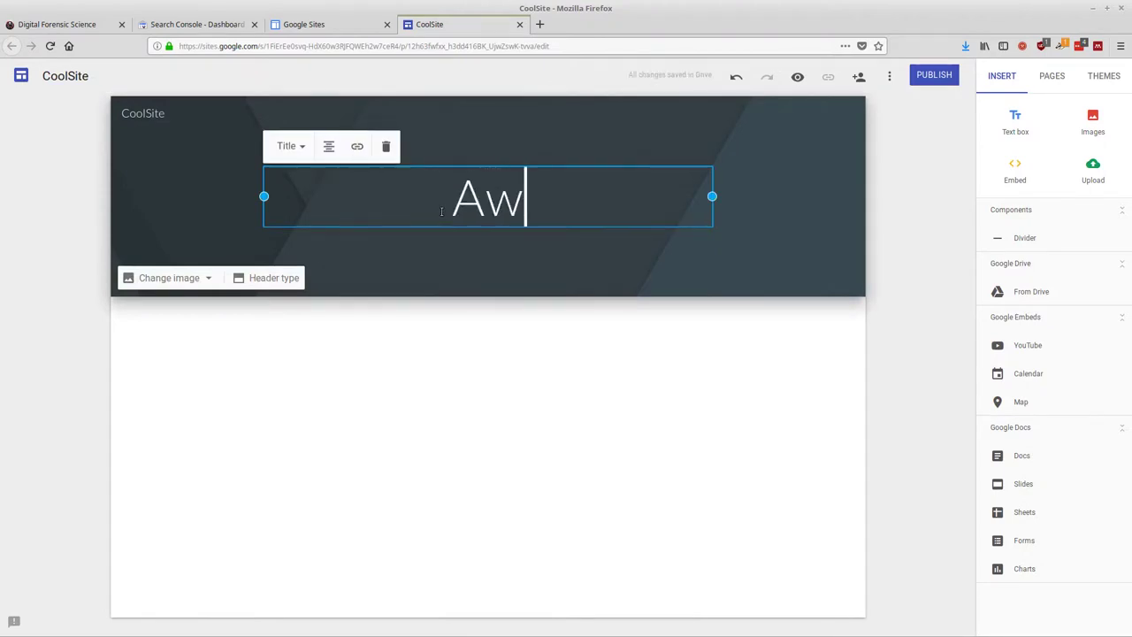
pyautogui.write('esomeCool')
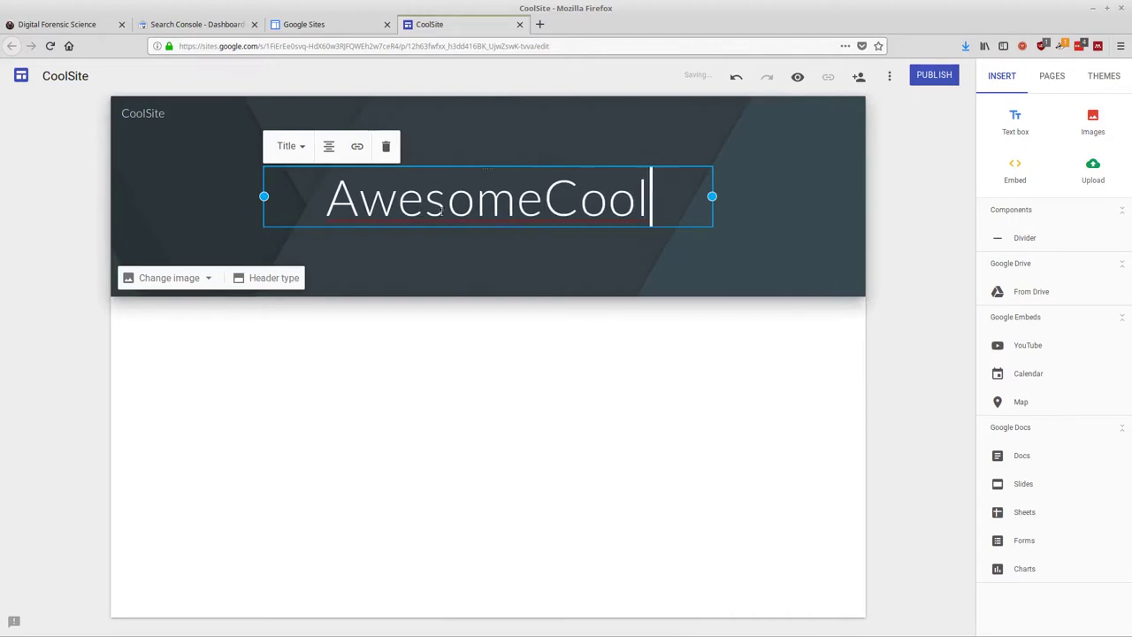
pyautogui.write('Site')
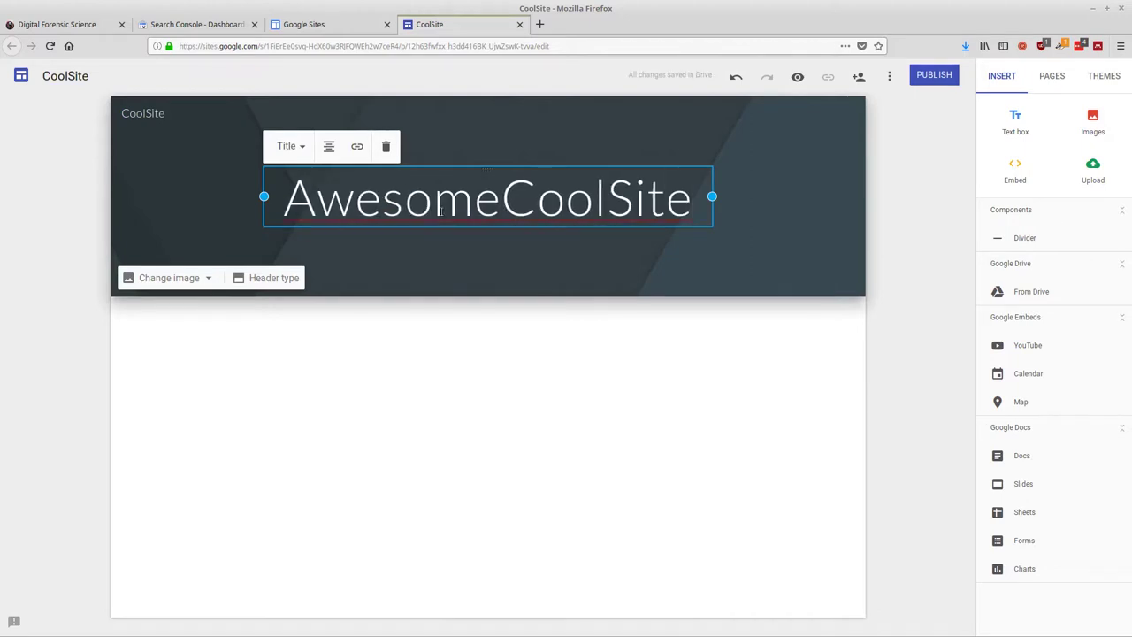
pyautogui.click(303, 148)
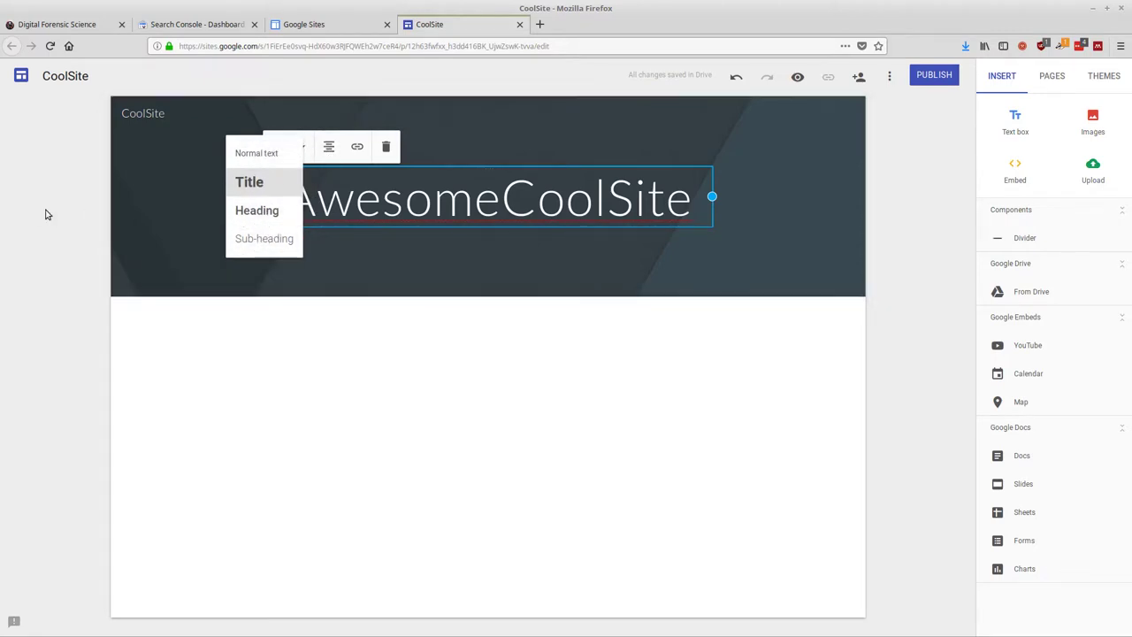
pyautogui.click(77, 207)
pyautogui.click(396, 196)
pyautogui.doubleClick(396, 196)
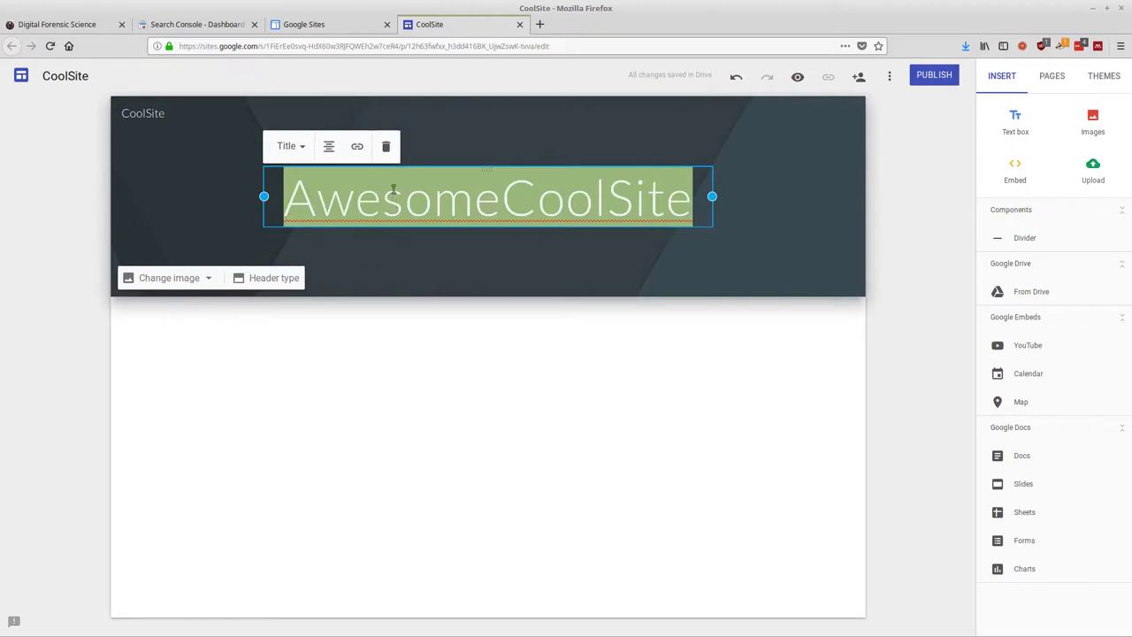
pyautogui.click(24, 227)
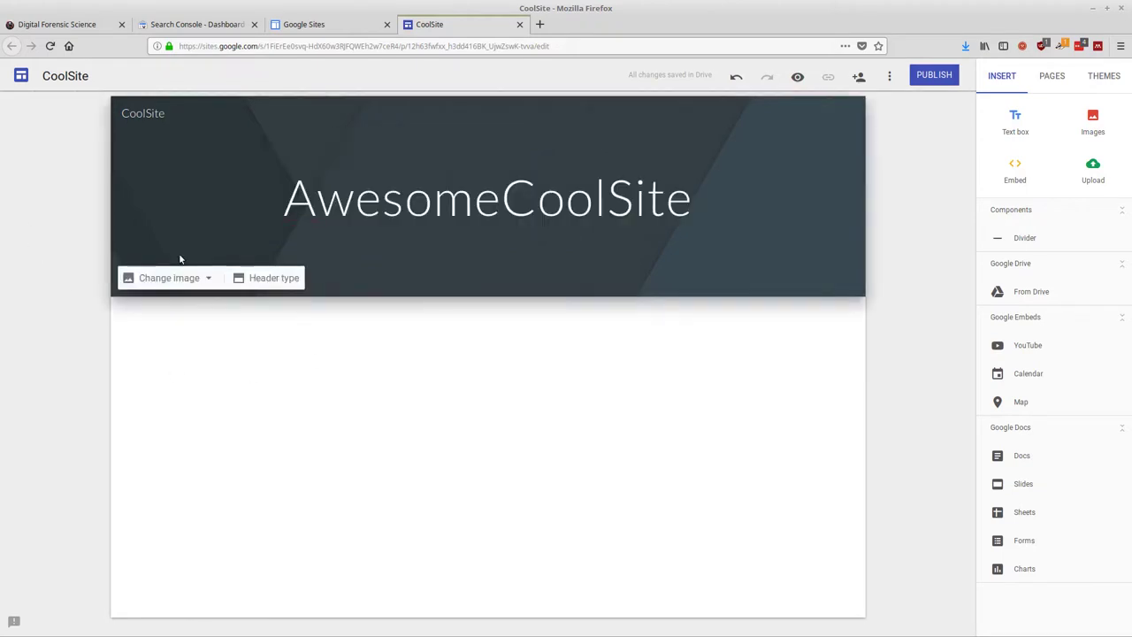
# - Try to upload a new image for the page header
pyautogui.click(208, 279)
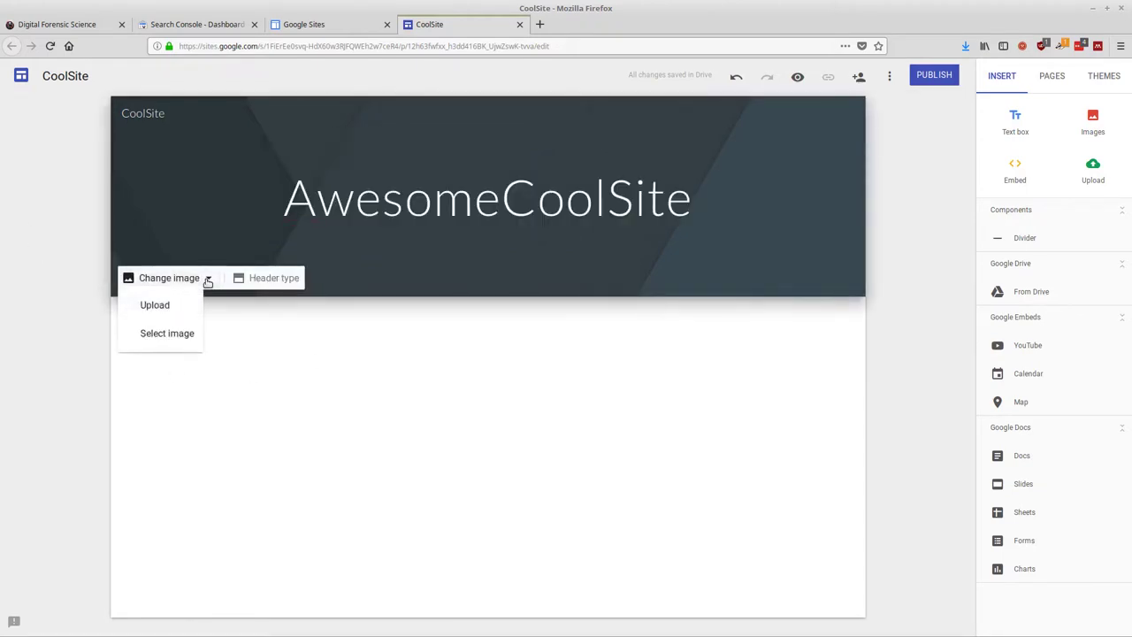
pyautogui.click(156, 306)
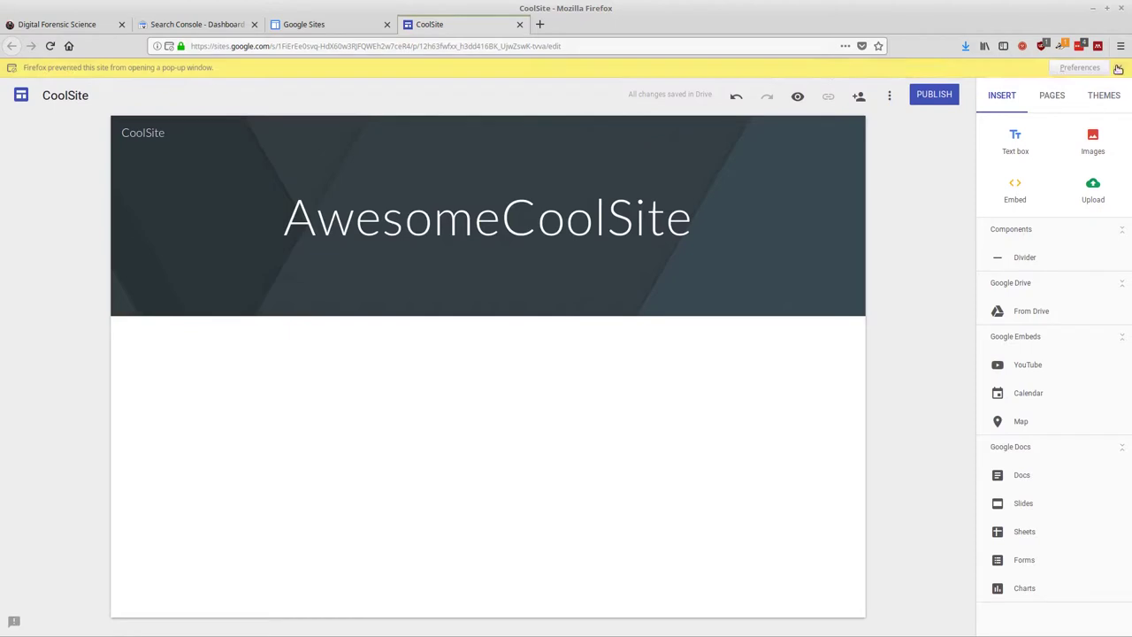
pyautogui.click(1118, 69)
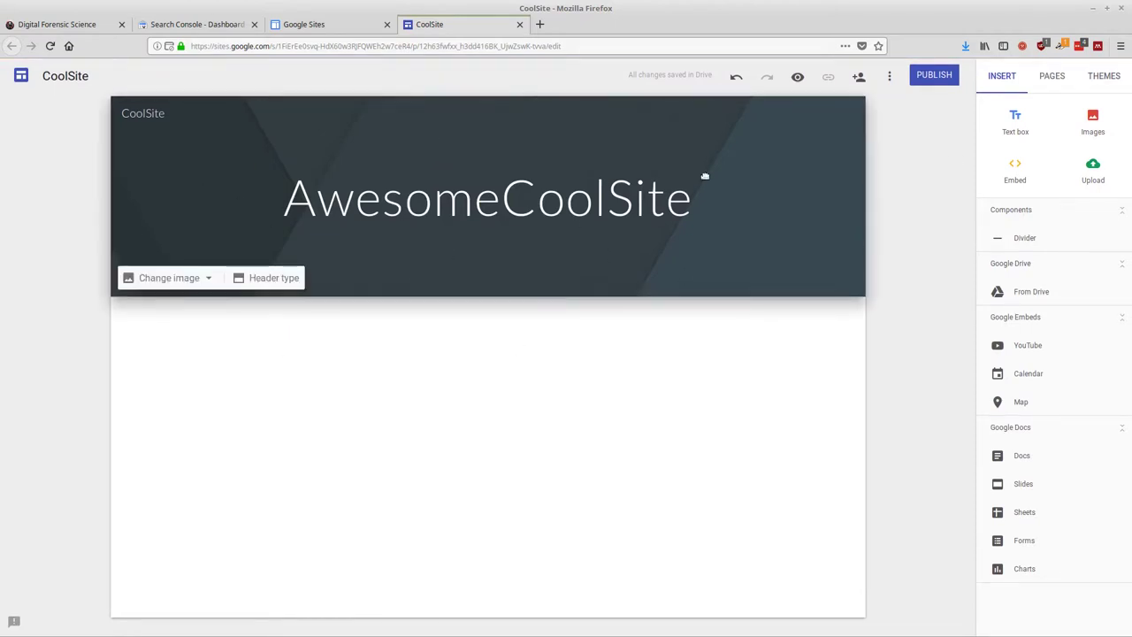
# - Try the Title only and Large banner header types, and return the header to Banner
pyautogui.click(260, 280)
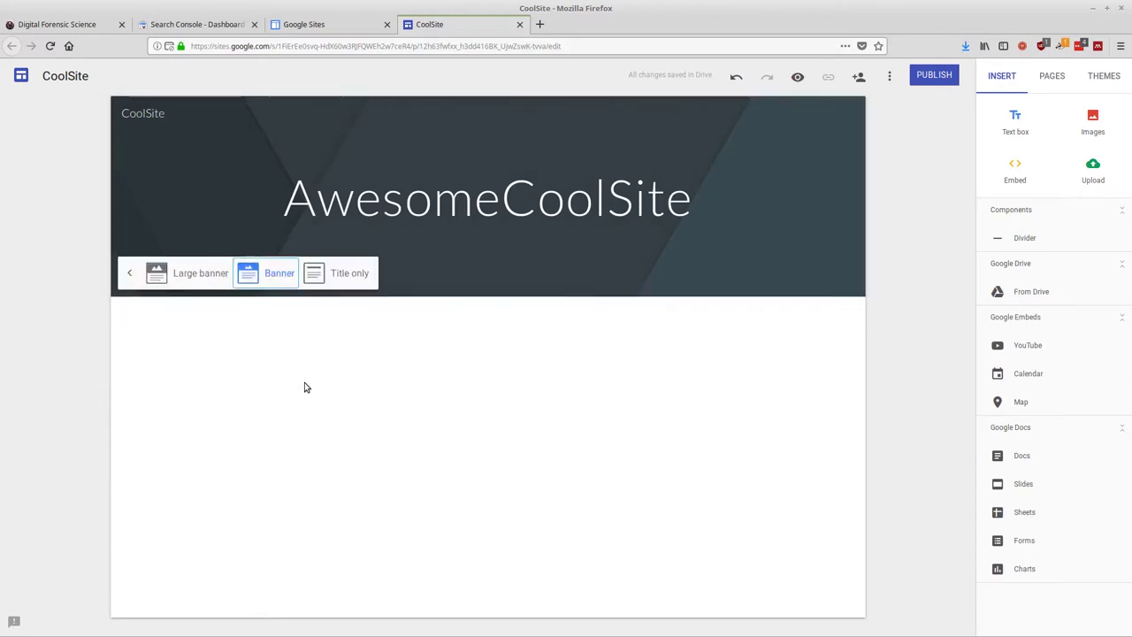
pyautogui.click(347, 274)
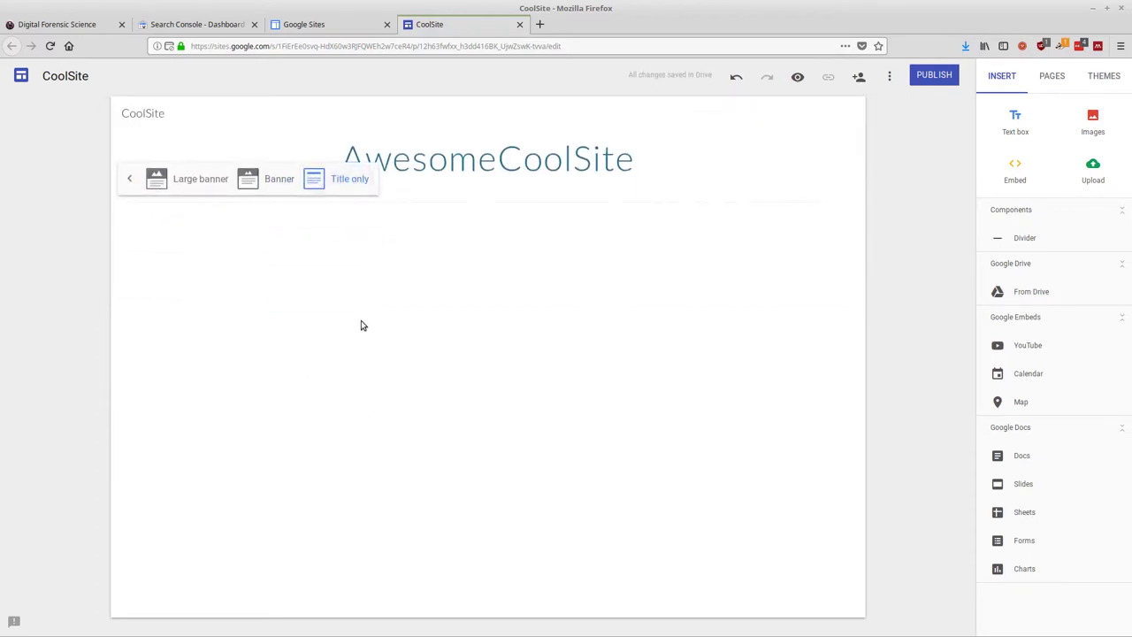
pyautogui.click(200, 179)
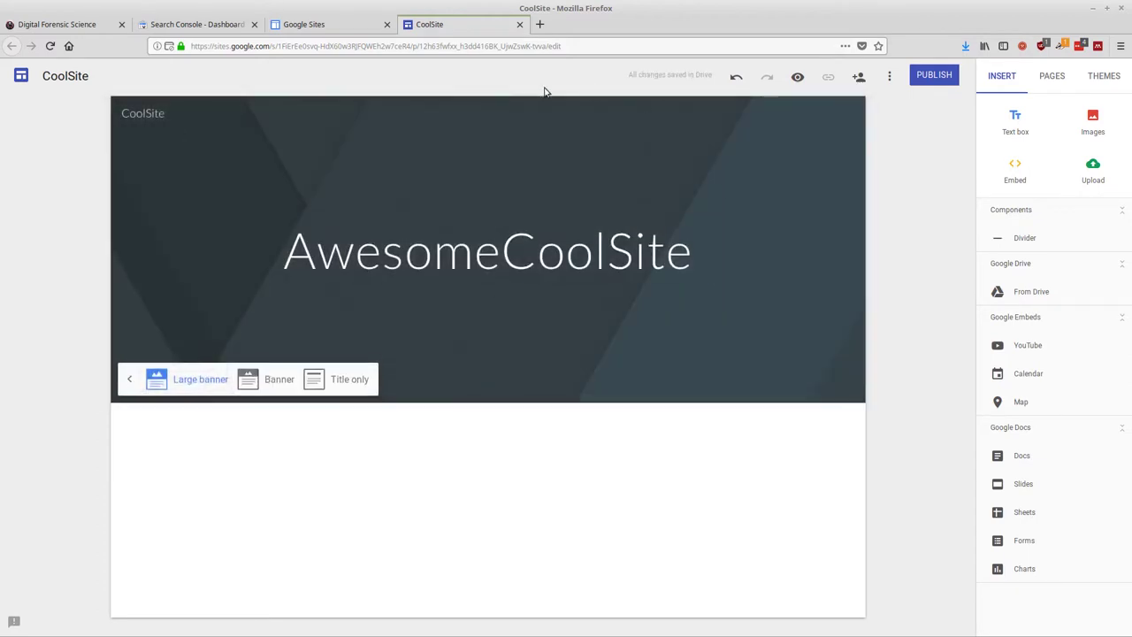
pyautogui.click(281, 384)
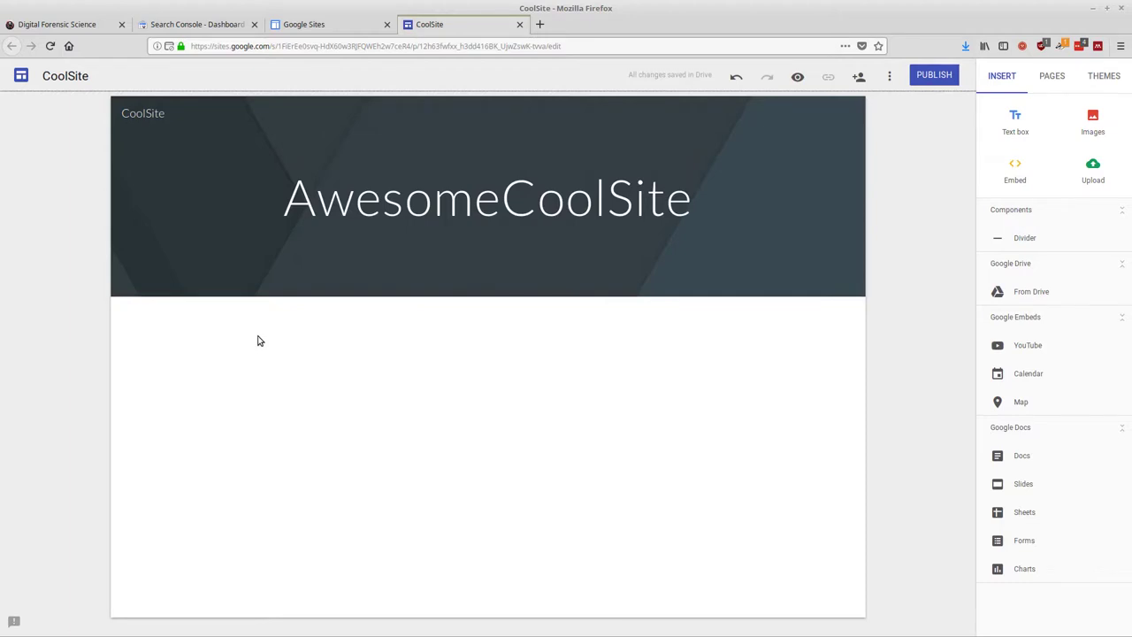
# - Add a text box below the header reading "My awesome site is now online! Welcome to CoolSite! Please buy our product."
pyautogui.rightClick(439, 353)
pyautogui.click(442, 348)
pyautogui.doubleClick(442, 347)
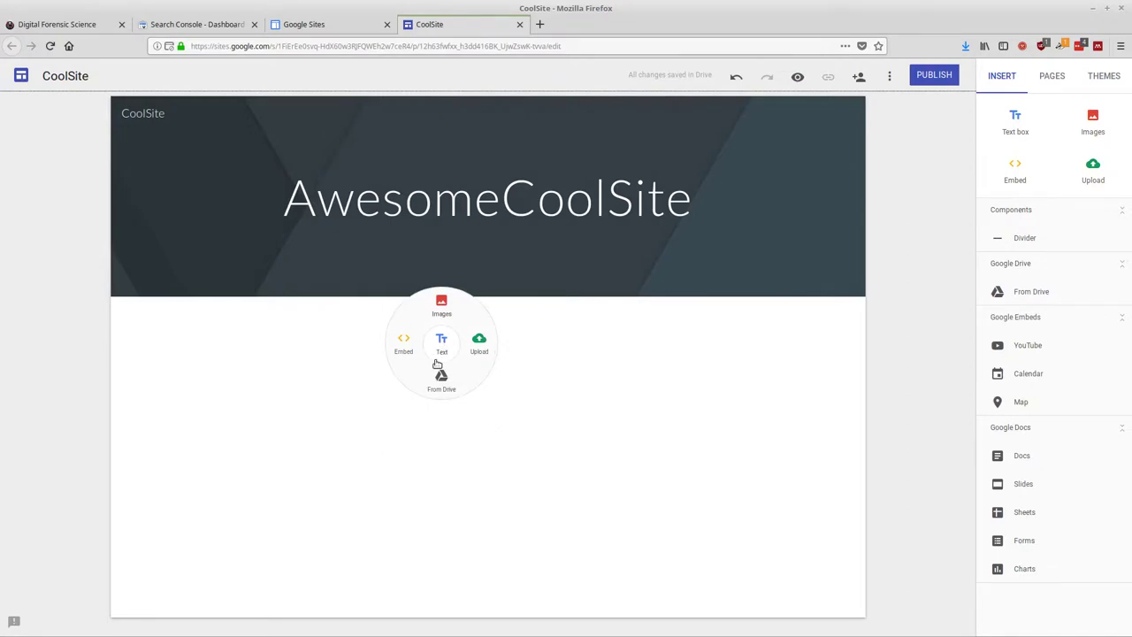
pyautogui.click(440, 348)
pyautogui.write('My aweoms')
pyautogui.press('BackSpace')
pyautogui.press('BackSpace')
pyautogui.press('BackSpace')
pyautogui.write('seom')
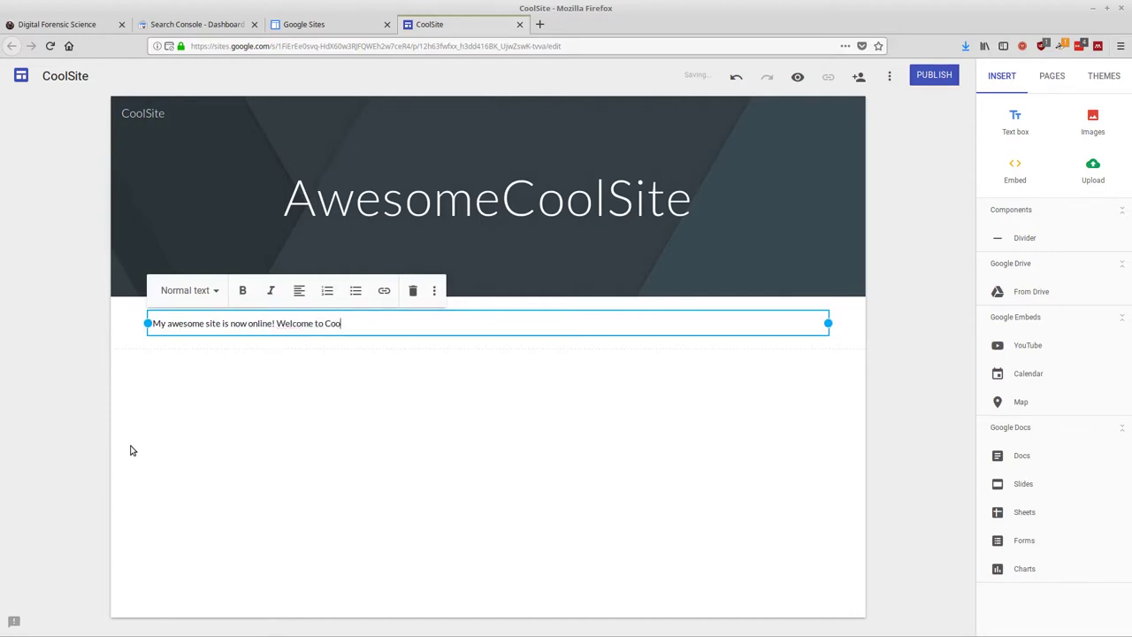
pyautogui.write('! ')
pyautogui.write('.')
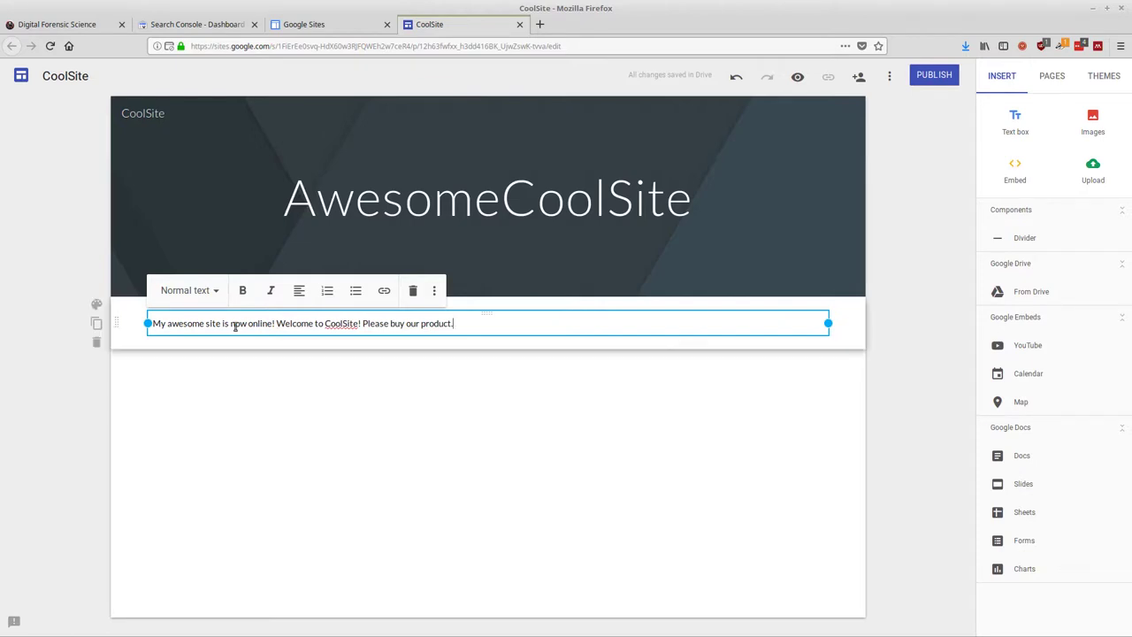
# - Try bold formatting on the welcome text and undo it
pyautogui.moveTo(509, 324); pyautogui.dragTo(235, 324)
pyautogui.doubleClick(202, 323)
pyautogui.click(202, 324)
pyautogui.click(244, 291)
pyautogui.hotkey('ctrl', 'z')
# - Make the sentence "Please buy our product." bold and check the text style options
pyautogui.click(354, 323)
pyautogui.moveTo(463, 327); pyautogui.dragTo(361, 324)
pyautogui.click(243, 291)
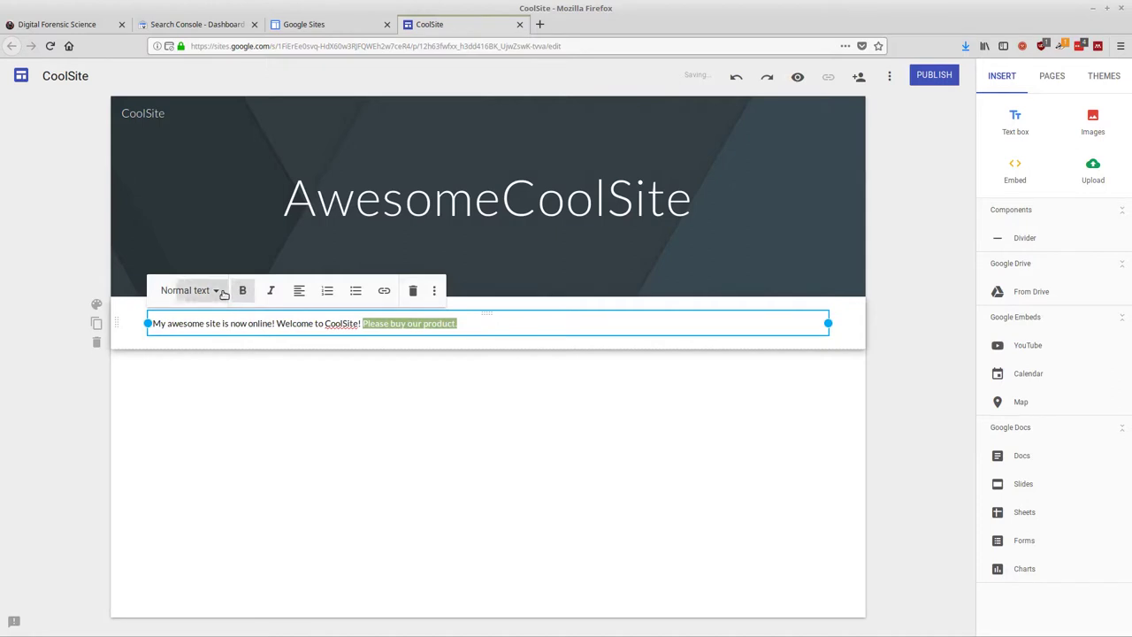
pyautogui.click(221, 292)
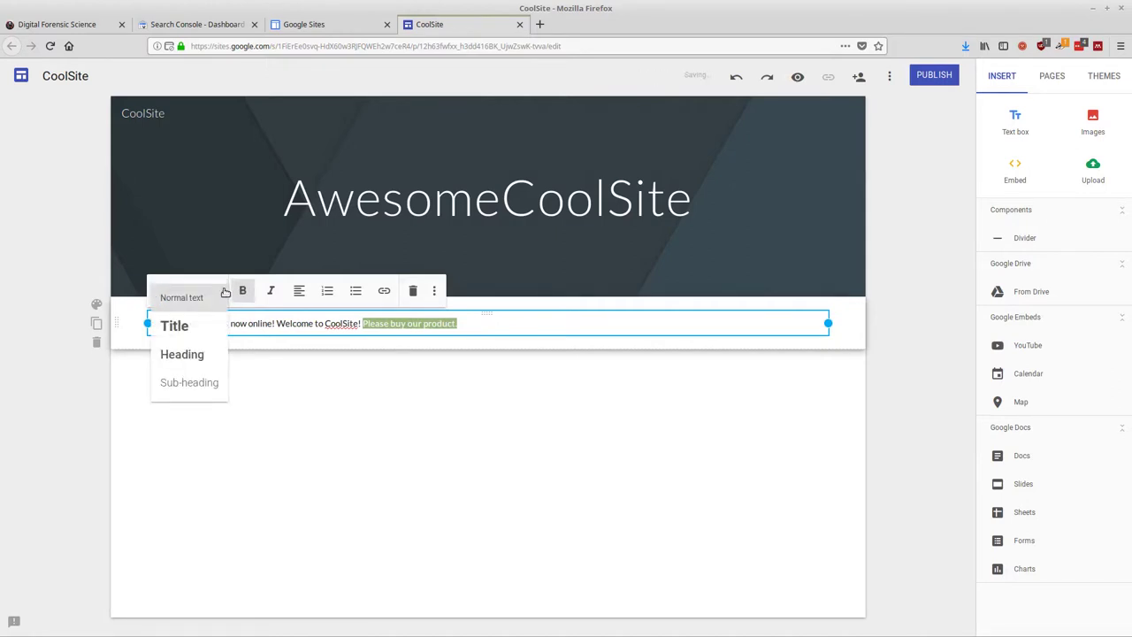
pyautogui.click(25, 363)
# - Select the whole welcome text and center it in its text box
pyautogui.hotkey('ctrl', 'z')
pyautogui.hotkey('ctrl', 'z')
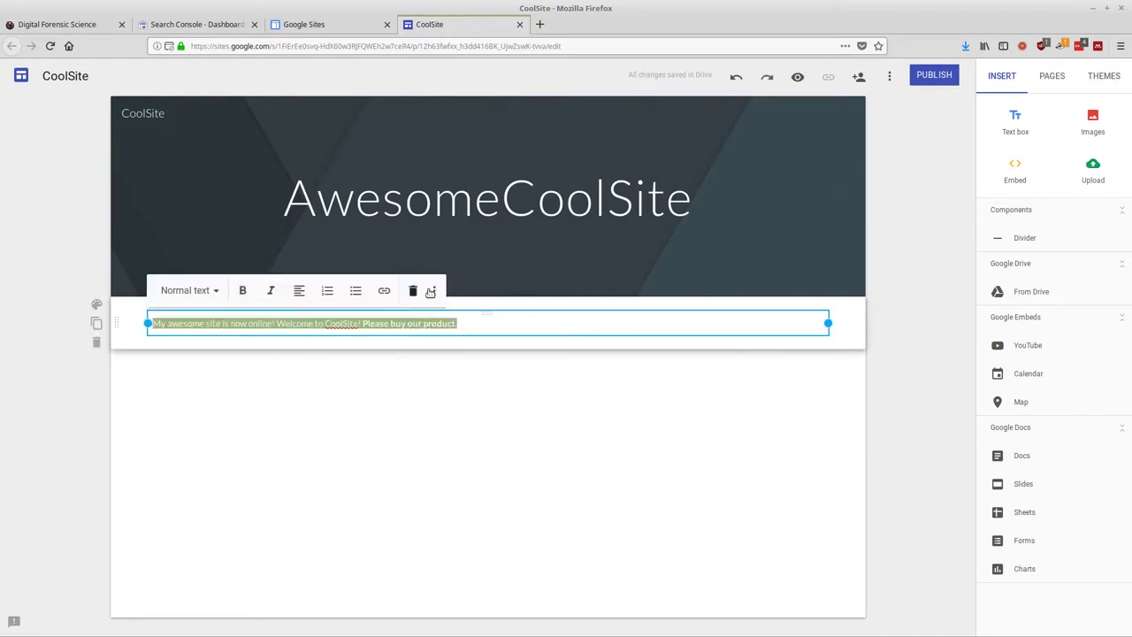
pyautogui.click(431, 292)
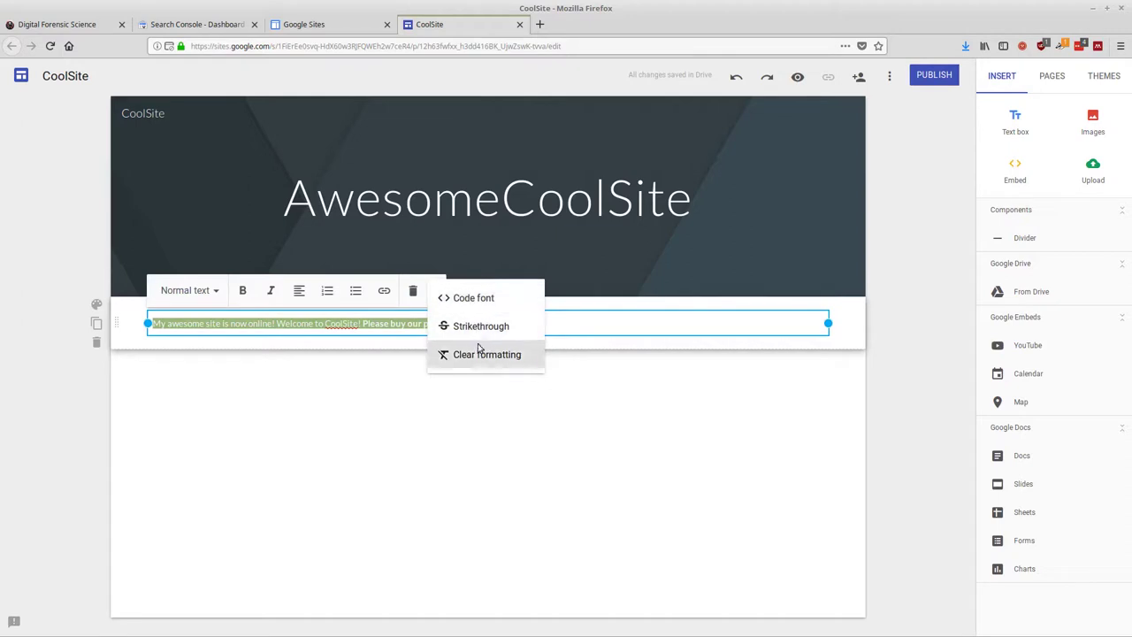
pyautogui.click(300, 292)
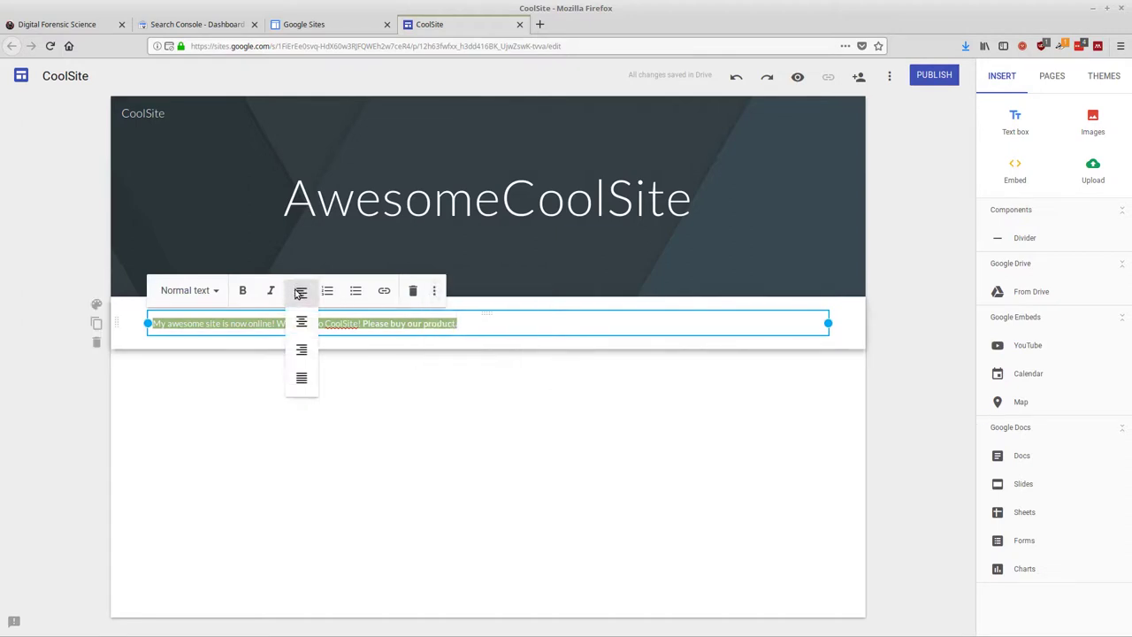
pyautogui.click(301, 324)
pyautogui.click(69, 400)
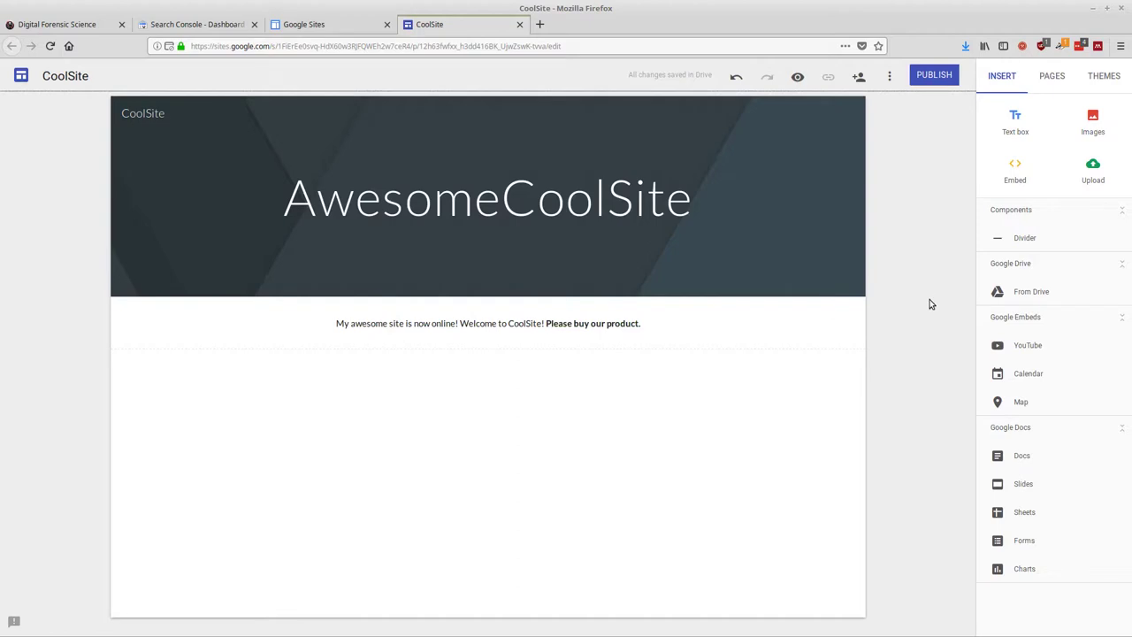
# - Search YouTube for dfirscience and embed the video "[How To] Fuzzy Hashing with SSDEEP (similarity matching)" below the welcome text
pyautogui.click(1022, 346)
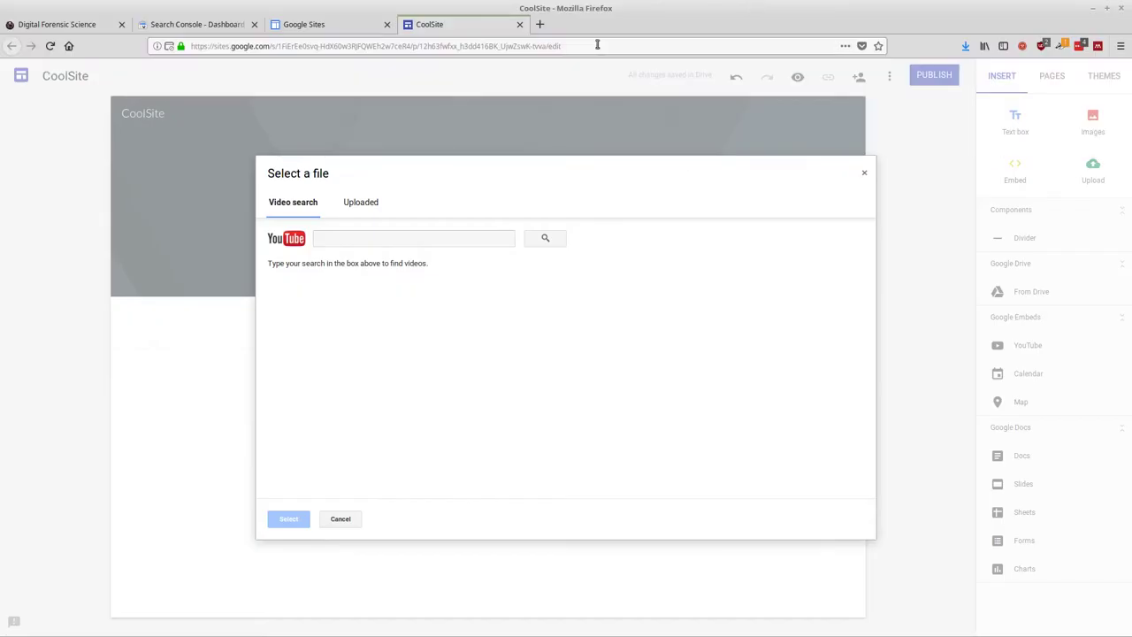
pyautogui.click(461, 244)
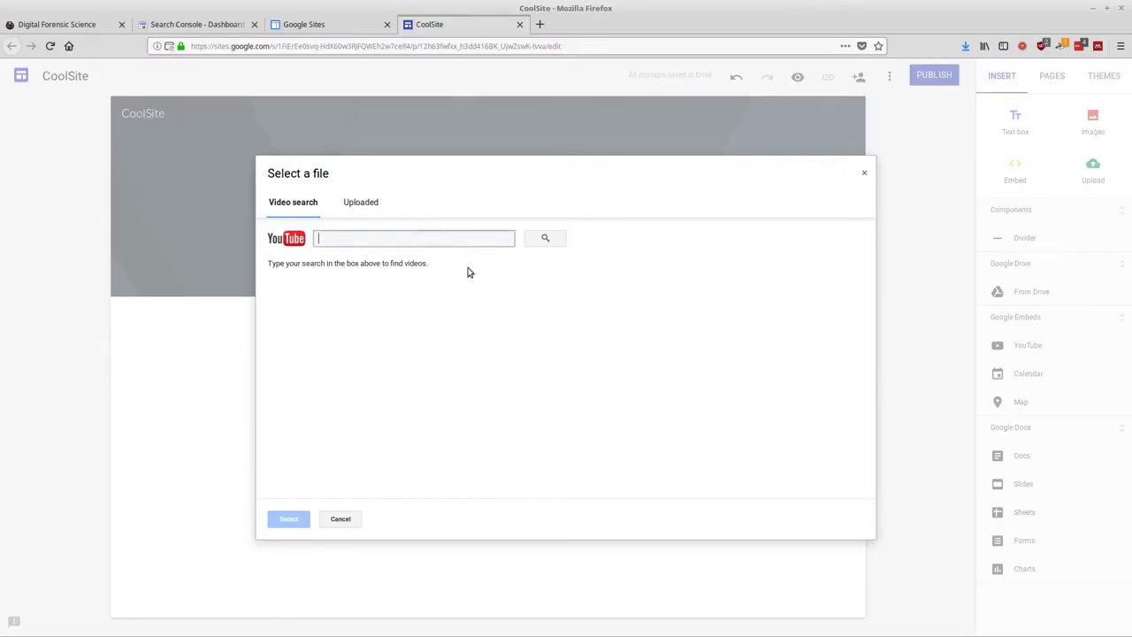
pyautogui.write('dfirscie')
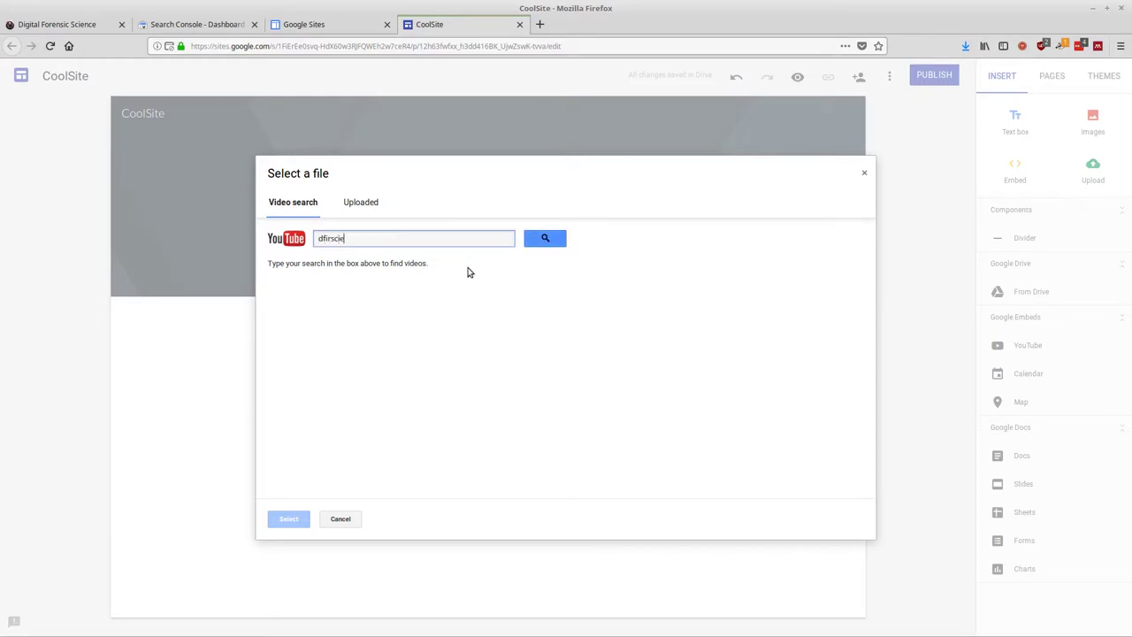
pyautogui.click(545, 238)
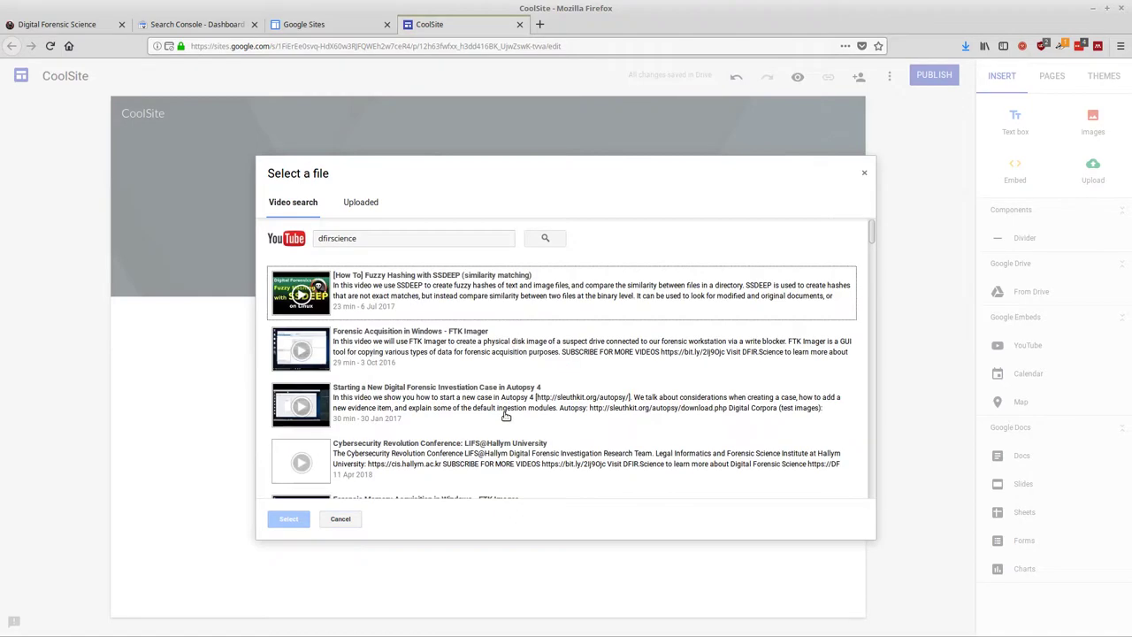
pyautogui.click(416, 281)
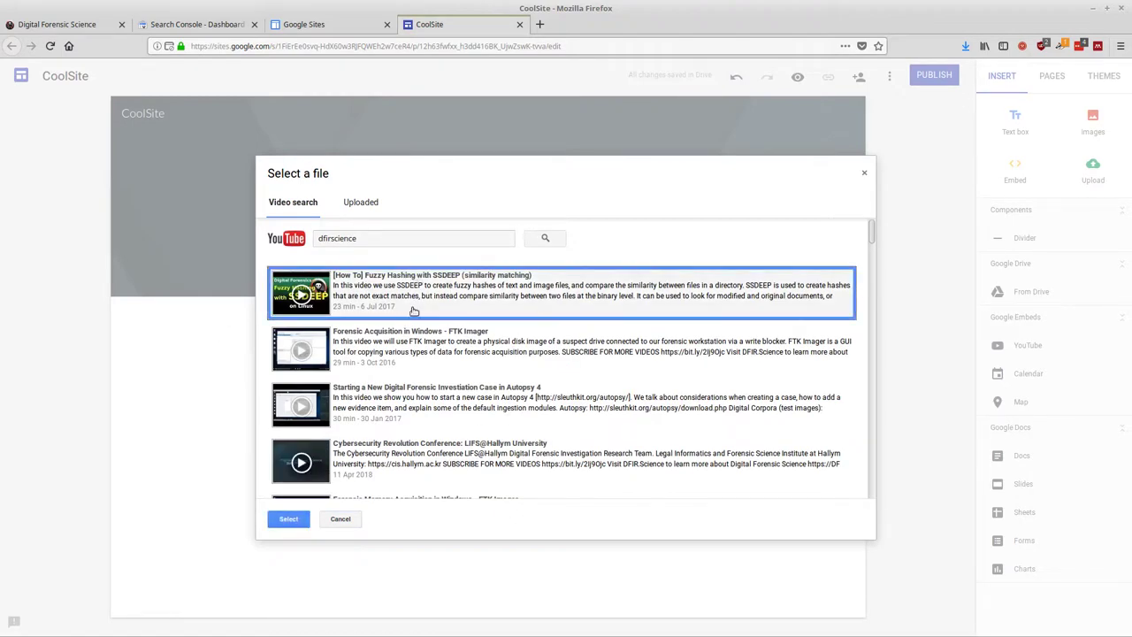
pyautogui.click(289, 519)
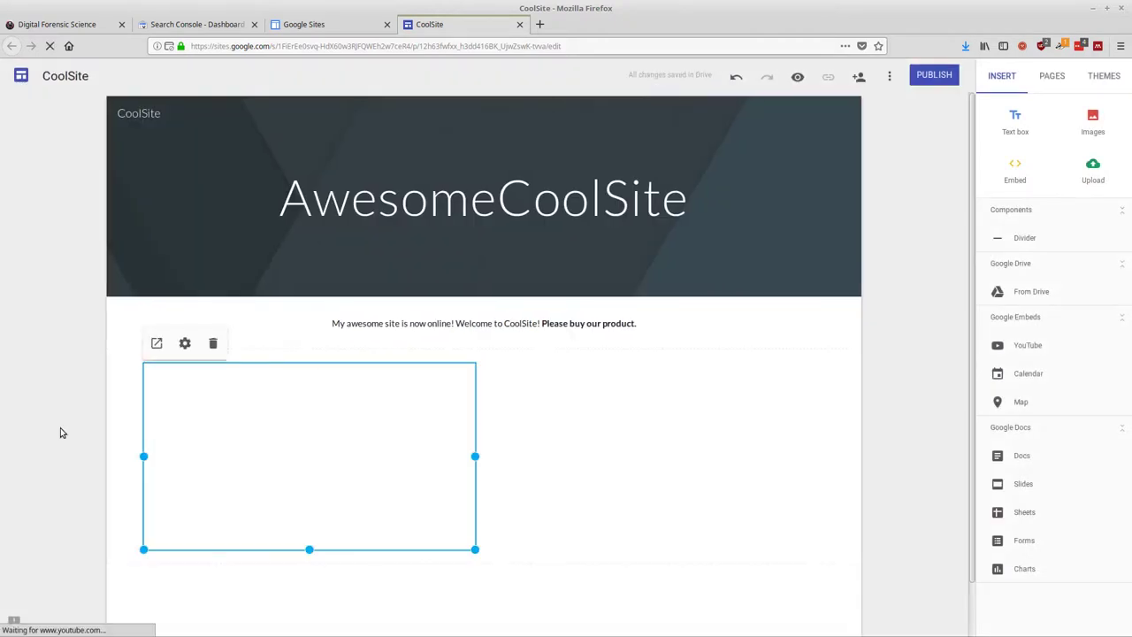
pyautogui.scroll(-1, 20, 374)
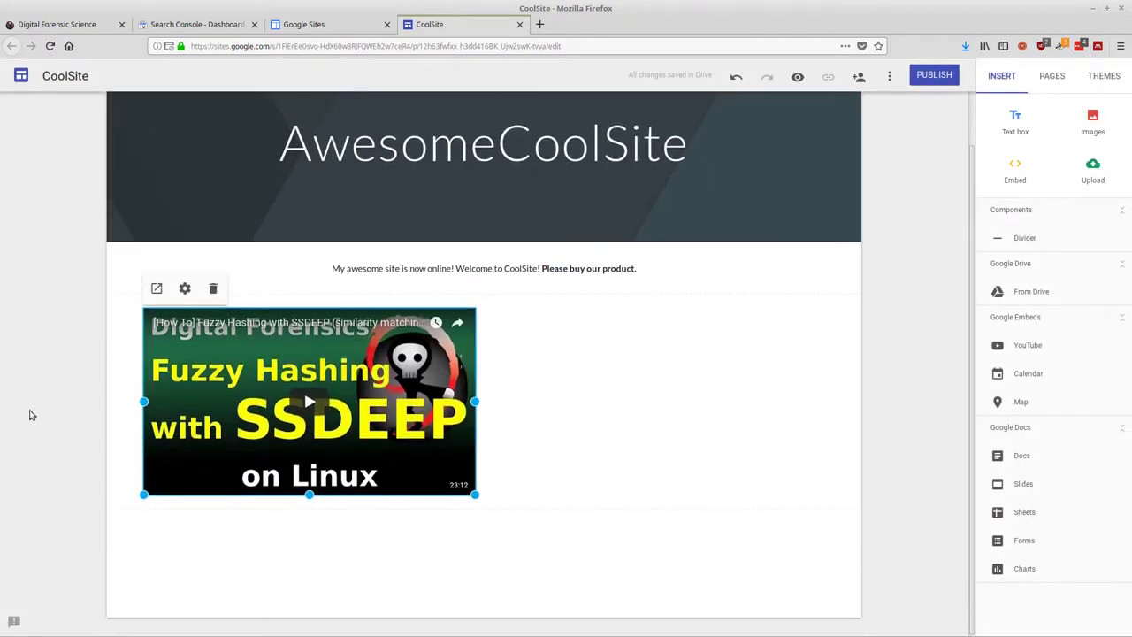
# - Center the video in its section and add a text box below it reading "You can find us at" followed by the street address
pyautogui.moveTo(242, 355); pyautogui.dragTo(507, 355)
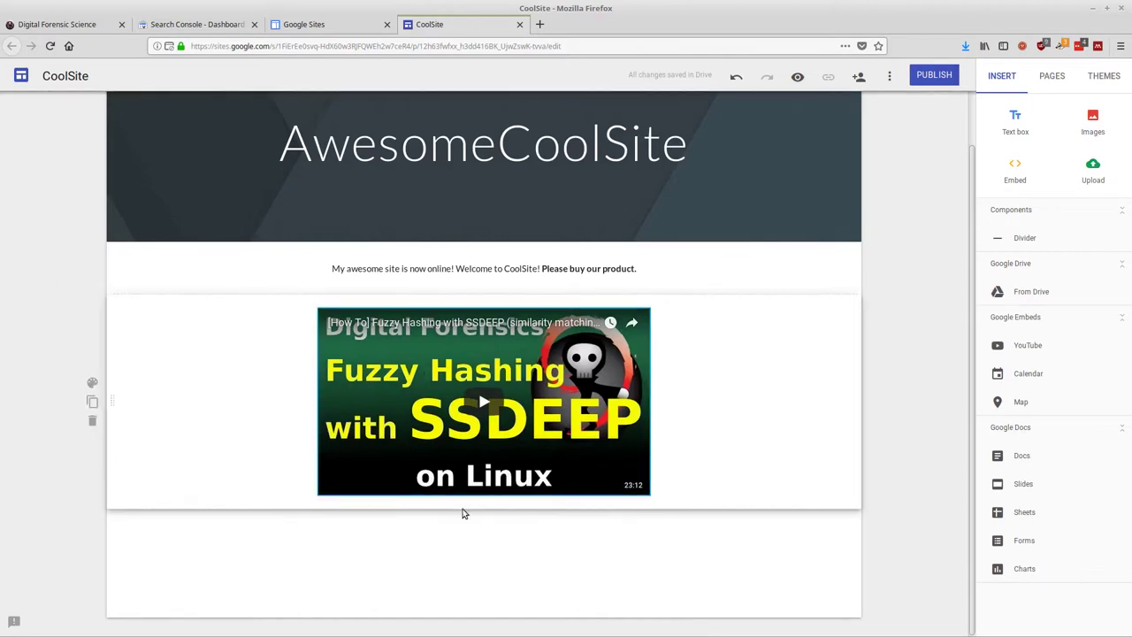
pyautogui.rightClick(450, 535)
pyautogui.press('Escape')
pyautogui.doubleClick(430, 531)
pyautogui.click(408, 530)
pyautogui.write('You can fi')
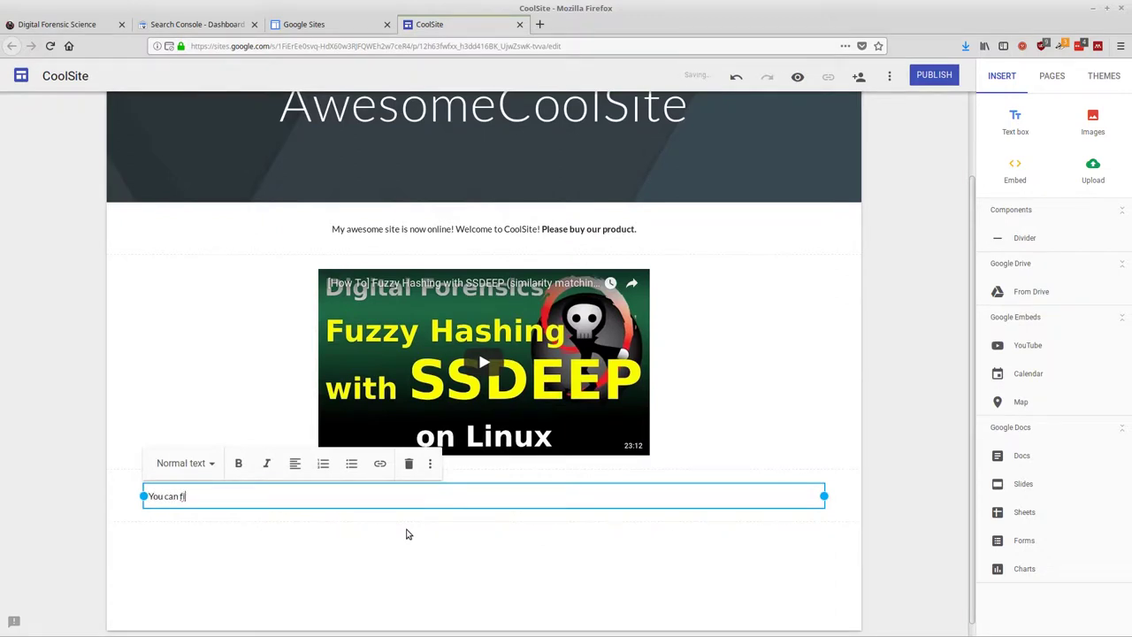
pyautogui.write('nd us at 1 Hallym University Road')
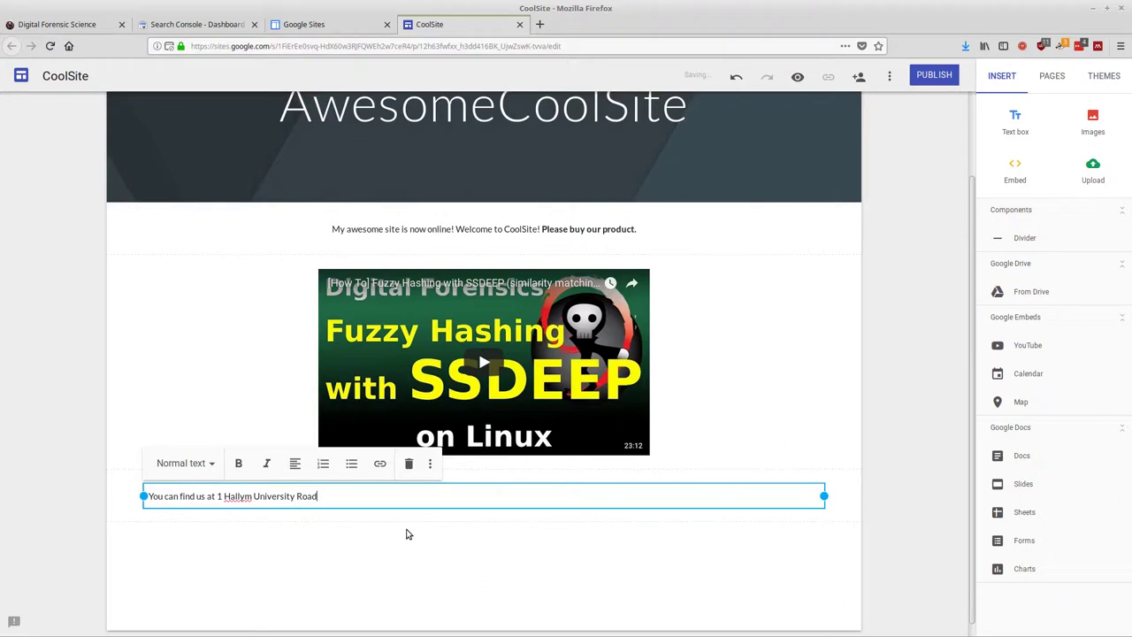
pyautogui.write(', Chuncheon, South Korea.')
pyautogui.click(69, 468)
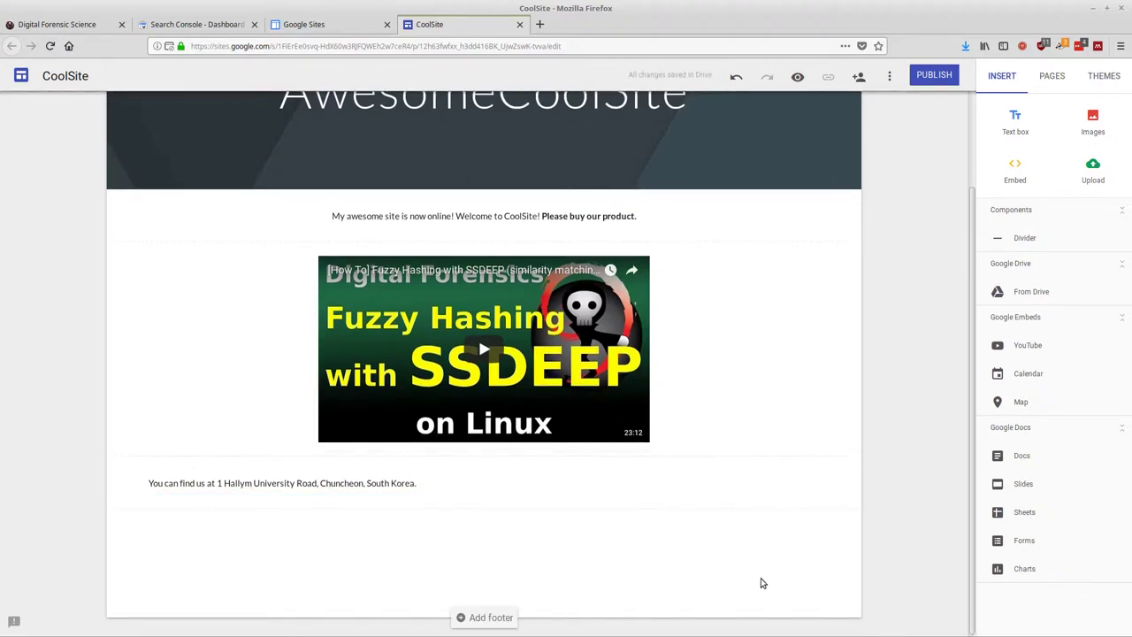
# - Insert a map of Hallym University below the address text and widen it to the full content width
pyautogui.click(1019, 402)
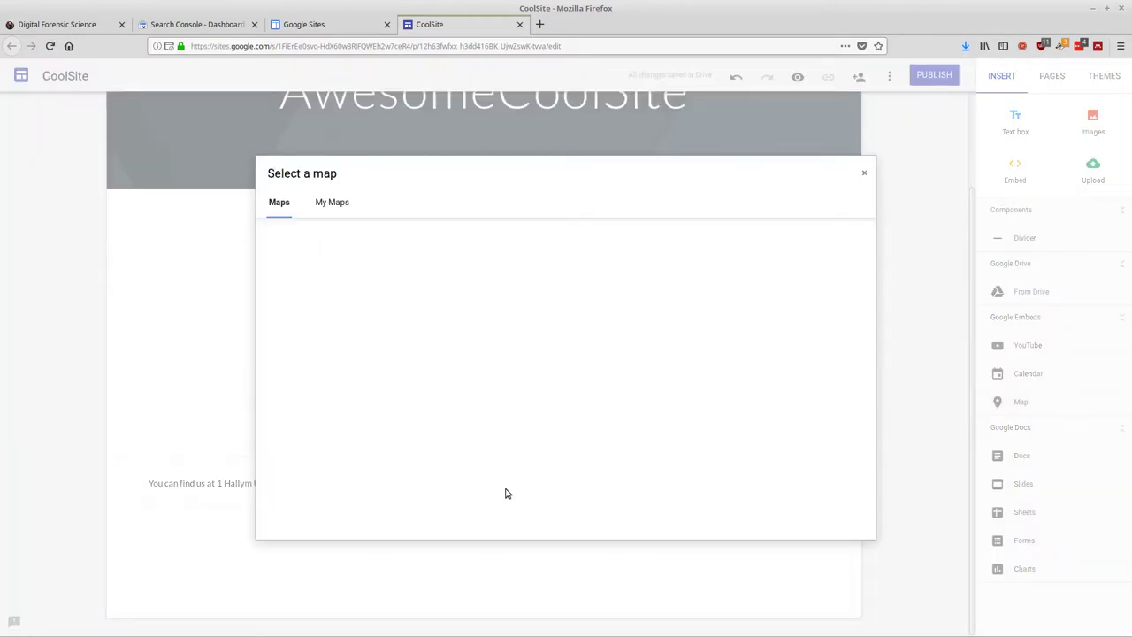
pyautogui.write('hallym univer')
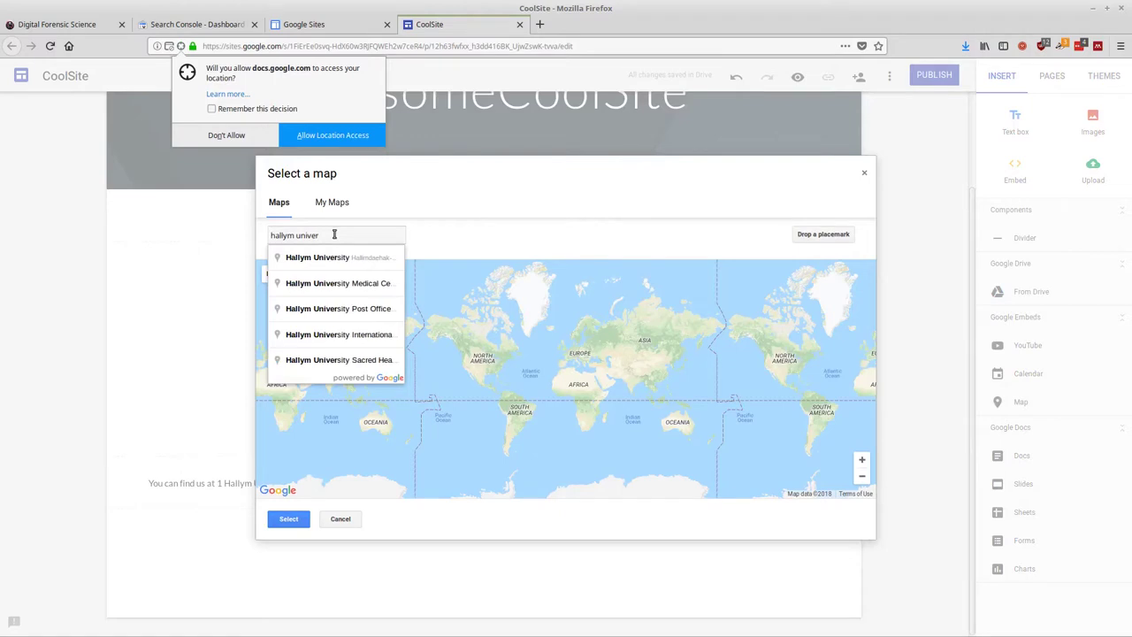
pyautogui.click(324, 259)
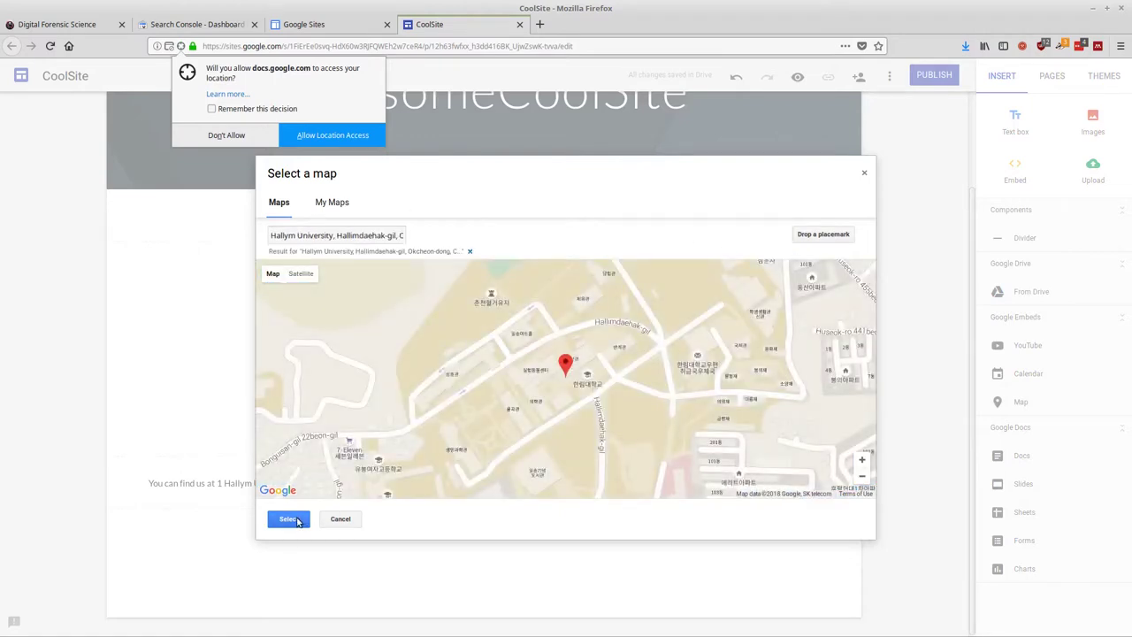
pyautogui.click(300, 522)
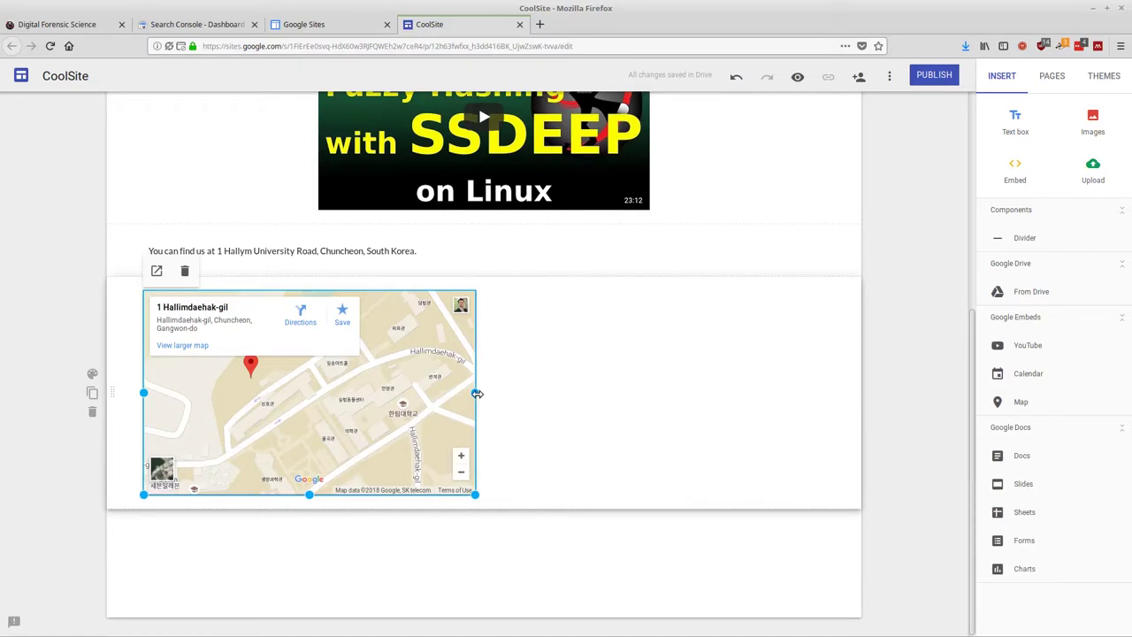
pyautogui.moveTo(476, 393); pyautogui.dragTo(824, 393)
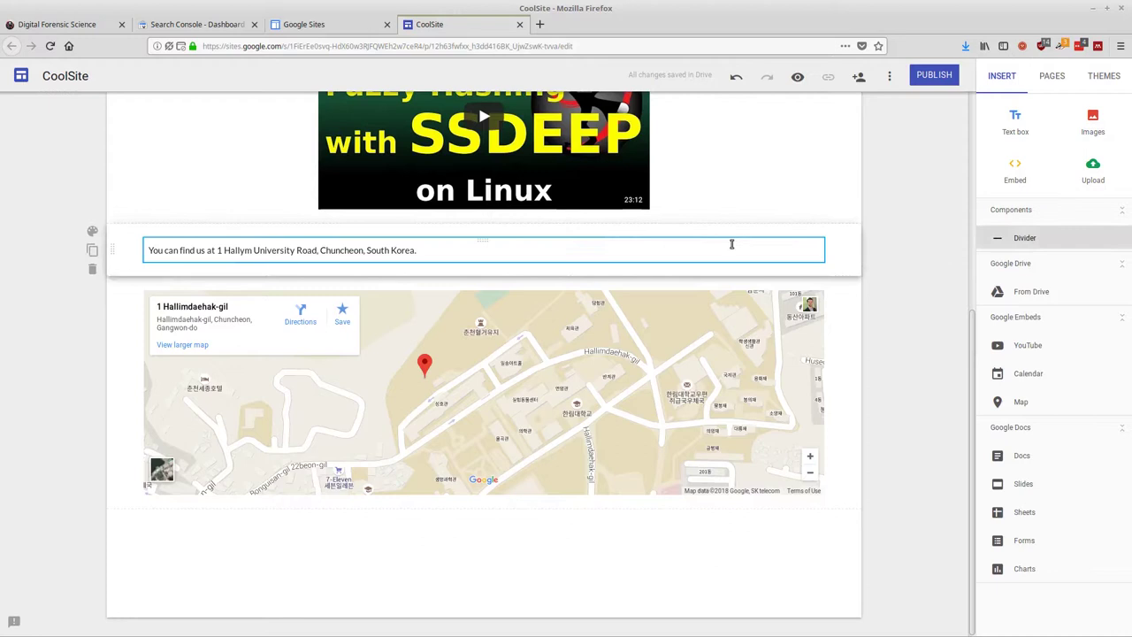
# - Insert a divider and place it between the video and the address text
pyautogui.click(1013, 243)
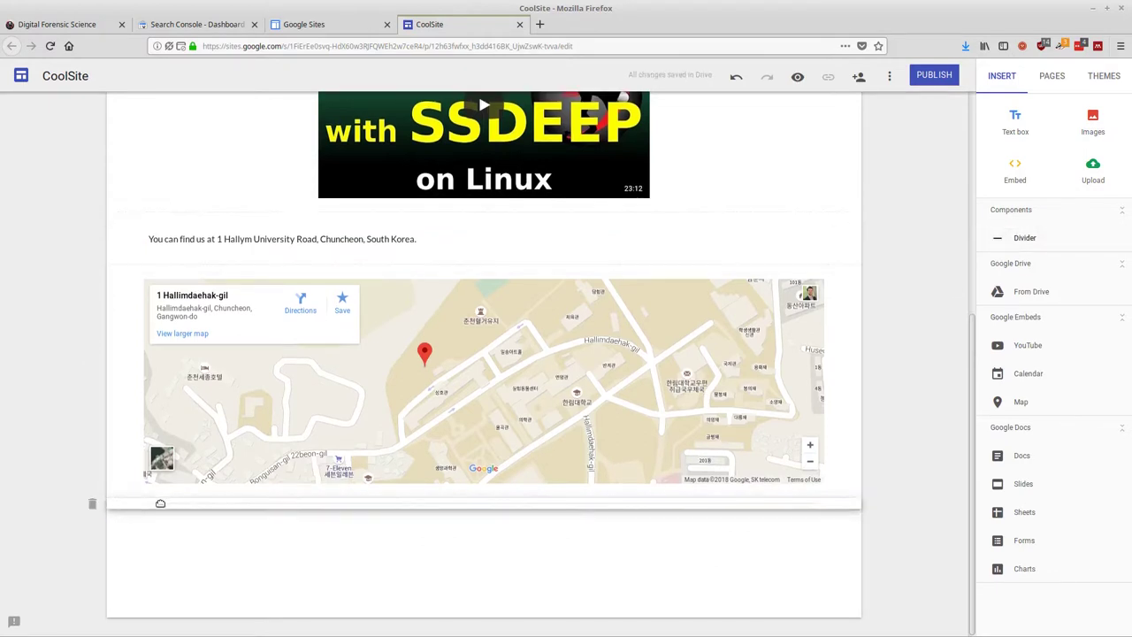
pyautogui.moveTo(128, 502); pyautogui.dragTo(106, 208)
pyautogui.scroll(3, 36, 223)
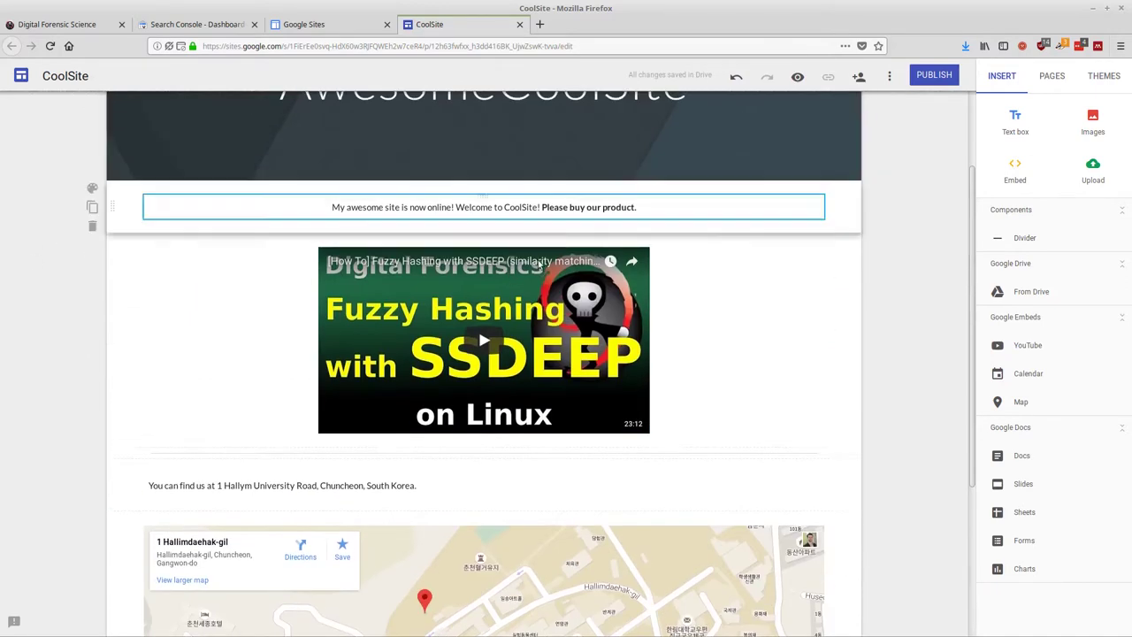
pyautogui.scroll(2, 917, 437)
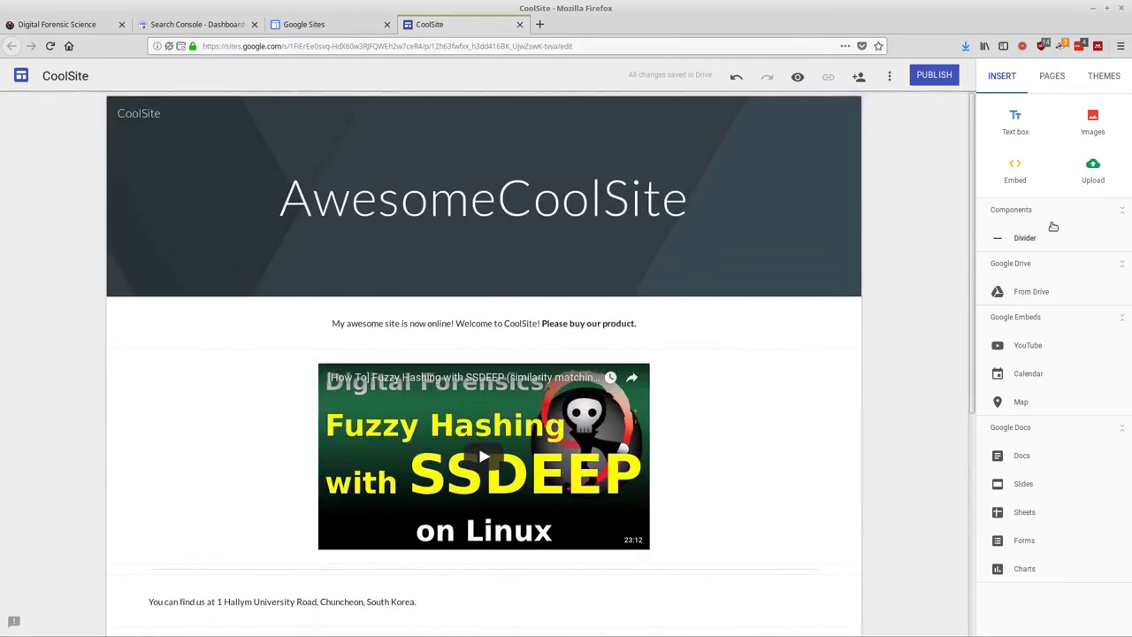
pyautogui.scroll(-4, 918, 265)
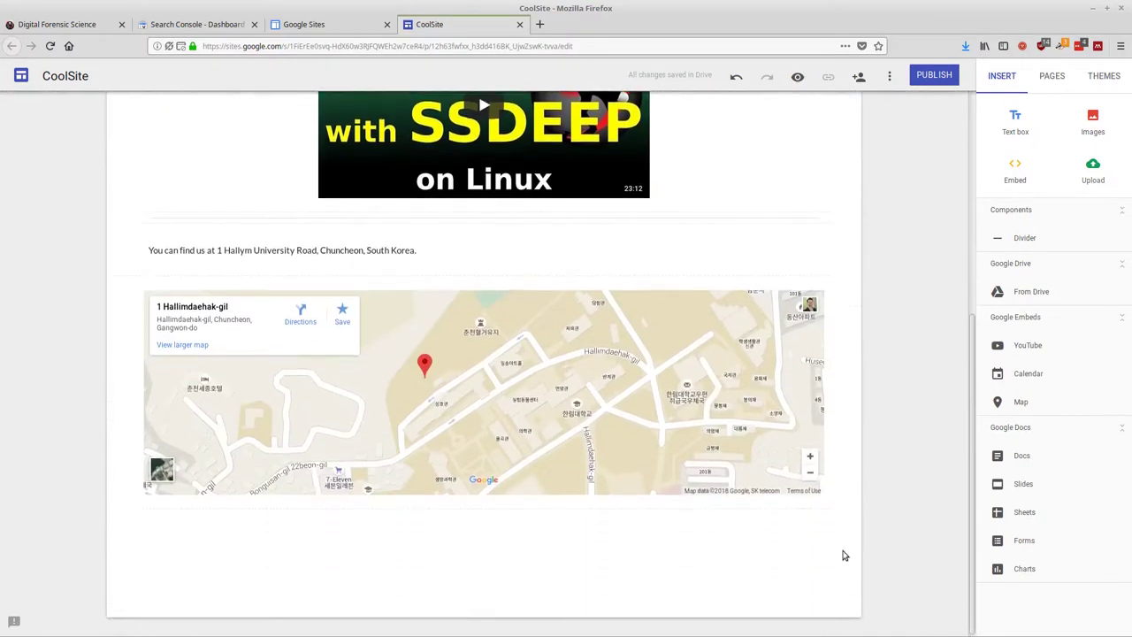
# - Try embedding the HTML code "<strong>Hello</strong>" below the map, and delete the embedded block
pyautogui.click(1013, 173)
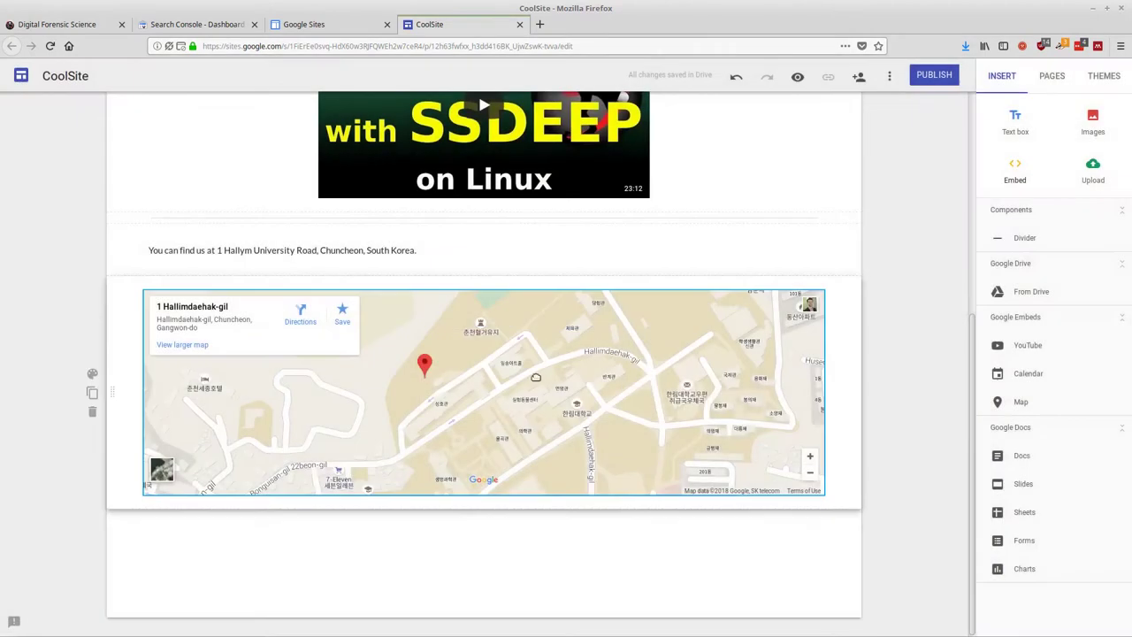
pyautogui.click(1012, 173)
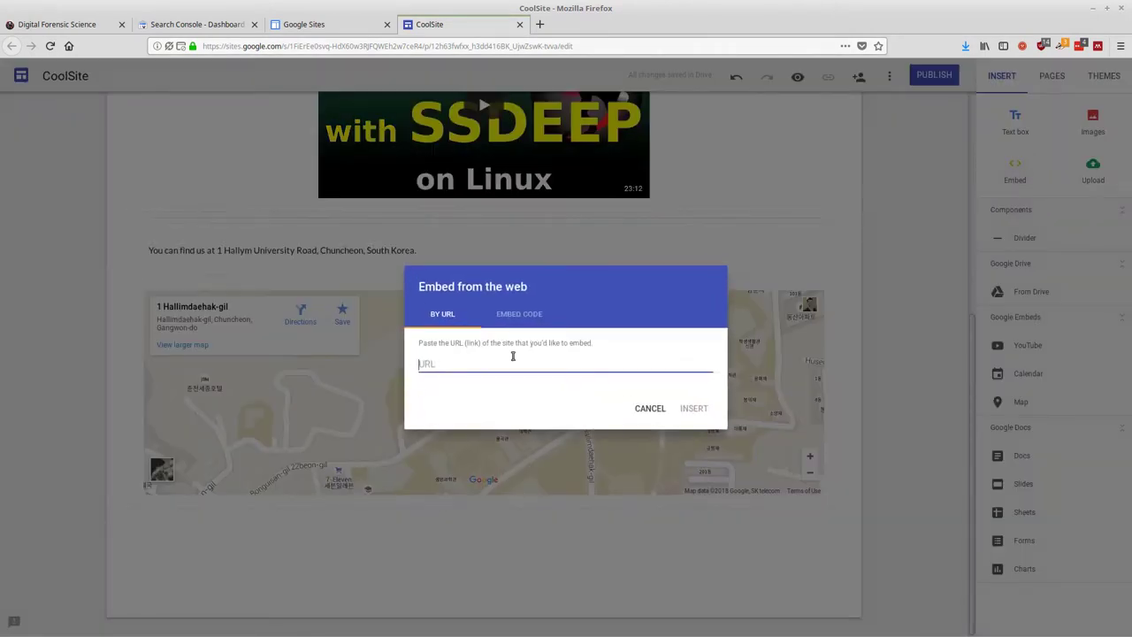
pyautogui.moveTo(433, 344); pyautogui.dragTo(549, 342)
pyautogui.click(548, 343)
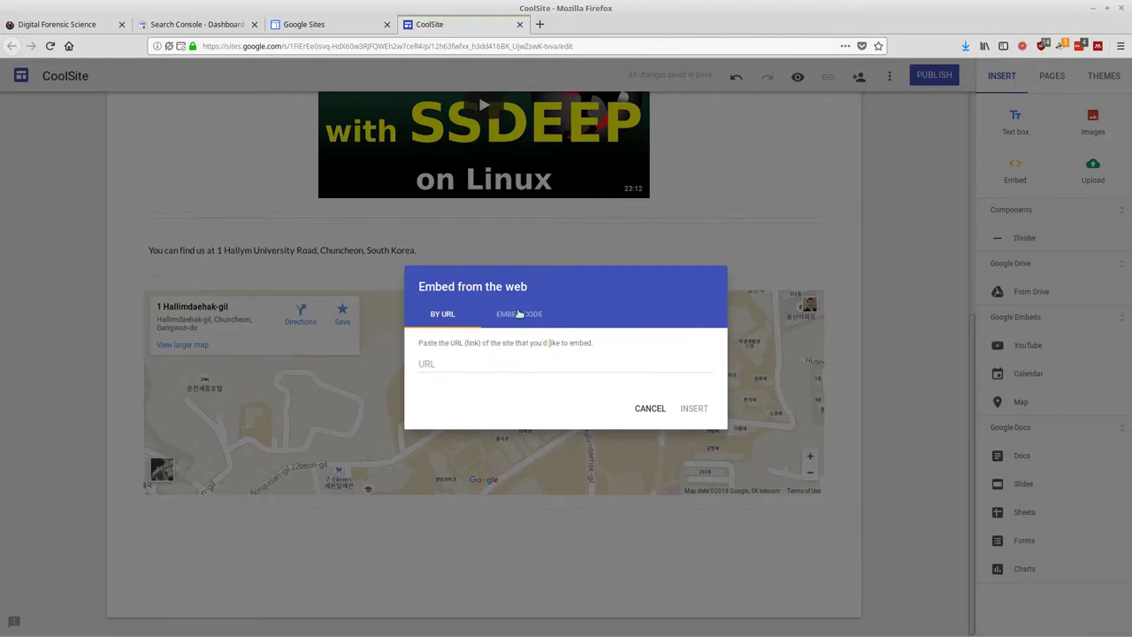
pyautogui.click(519, 314)
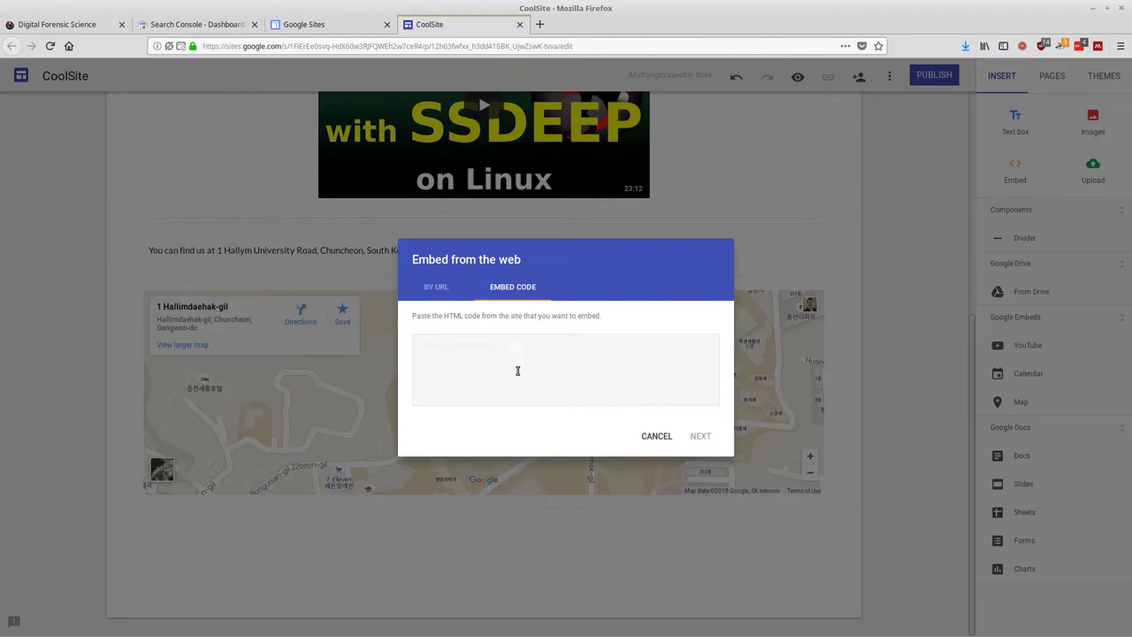
pyautogui.write('<strong>Hello</strong>')
pyautogui.click(701, 436)
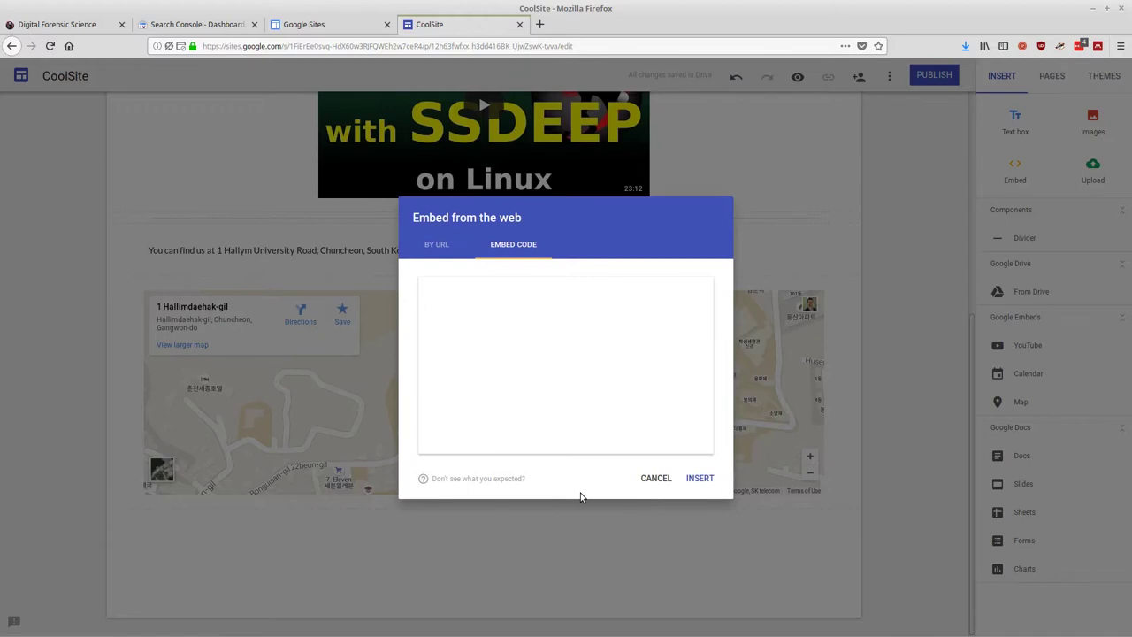
pyautogui.click(688, 483)
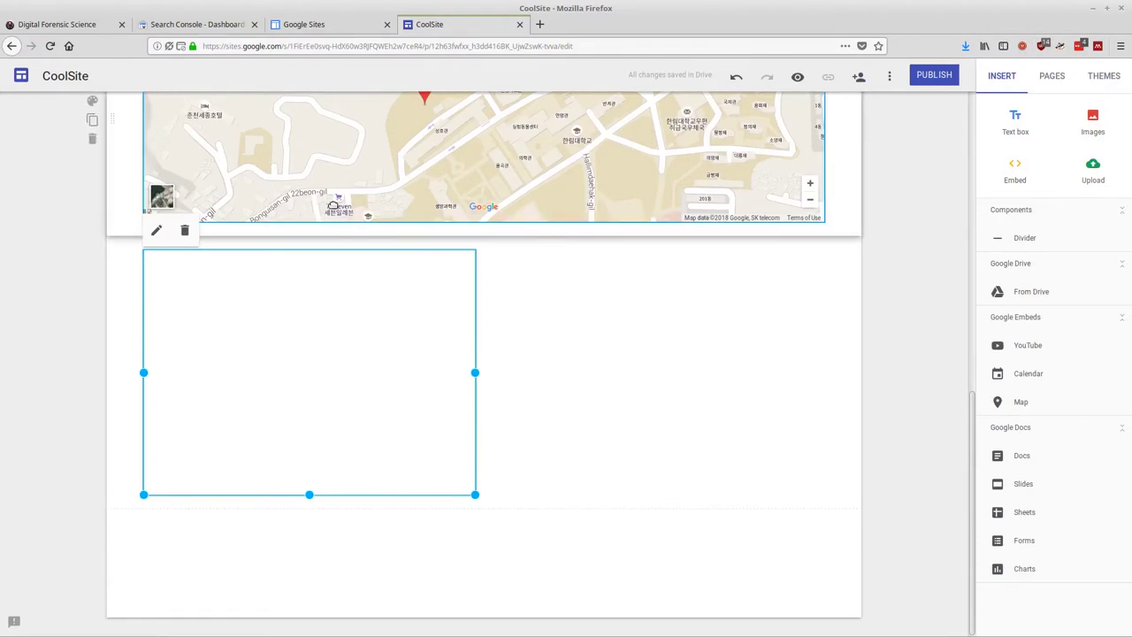
pyautogui.click(184, 231)
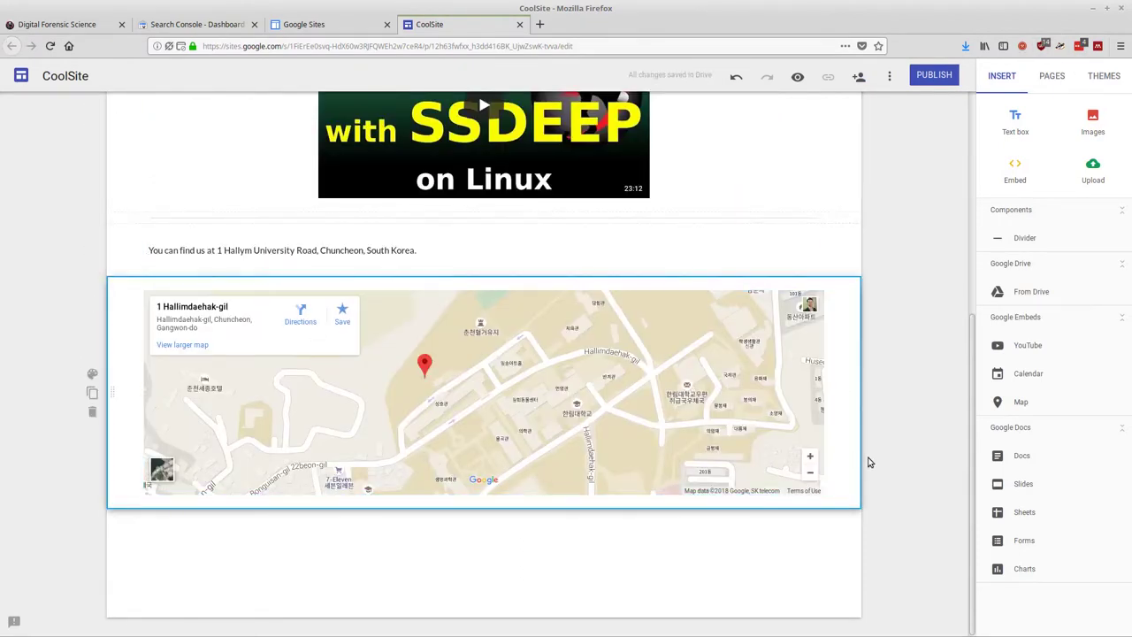
pyautogui.scroll(5, 890, 466)
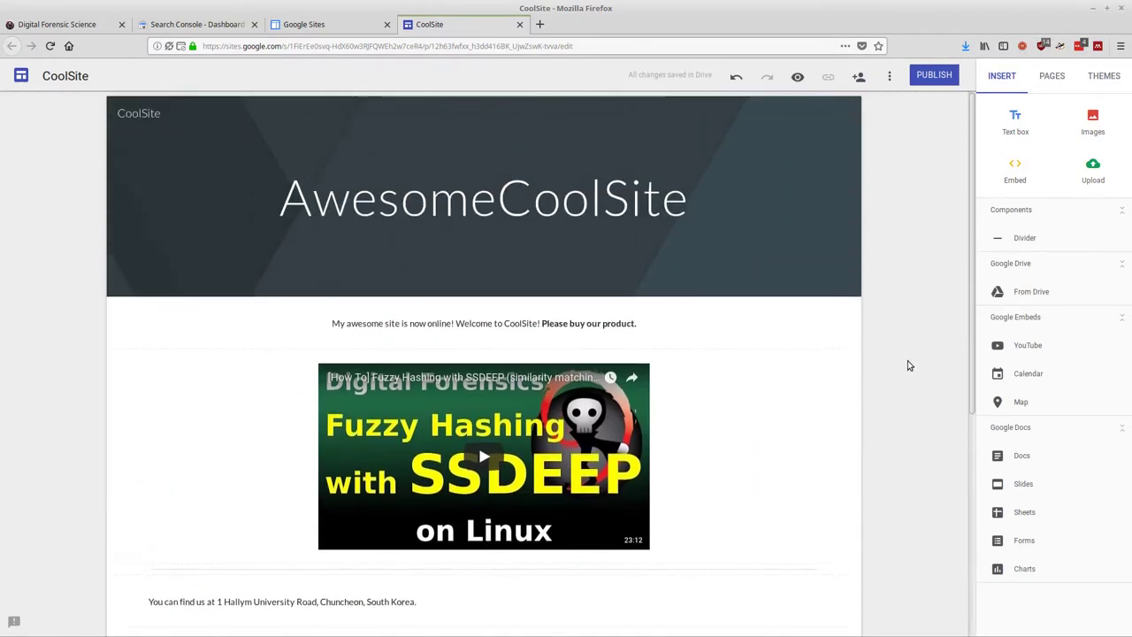
pyautogui.scroll(-2, 897, 354)
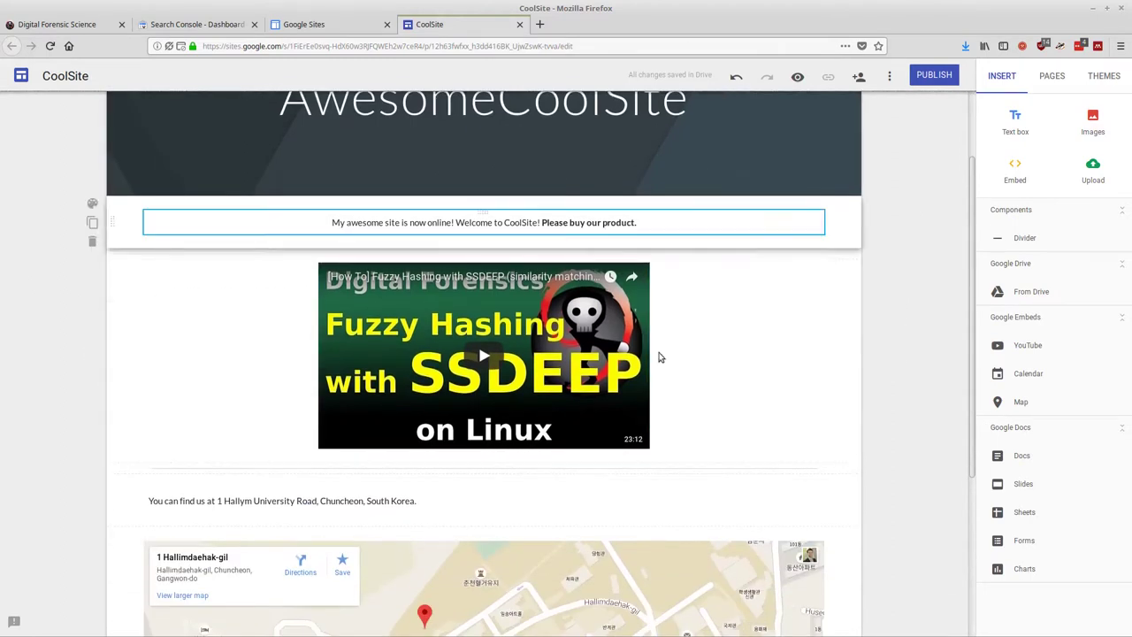
pyautogui.scroll(-4, 885, 393)
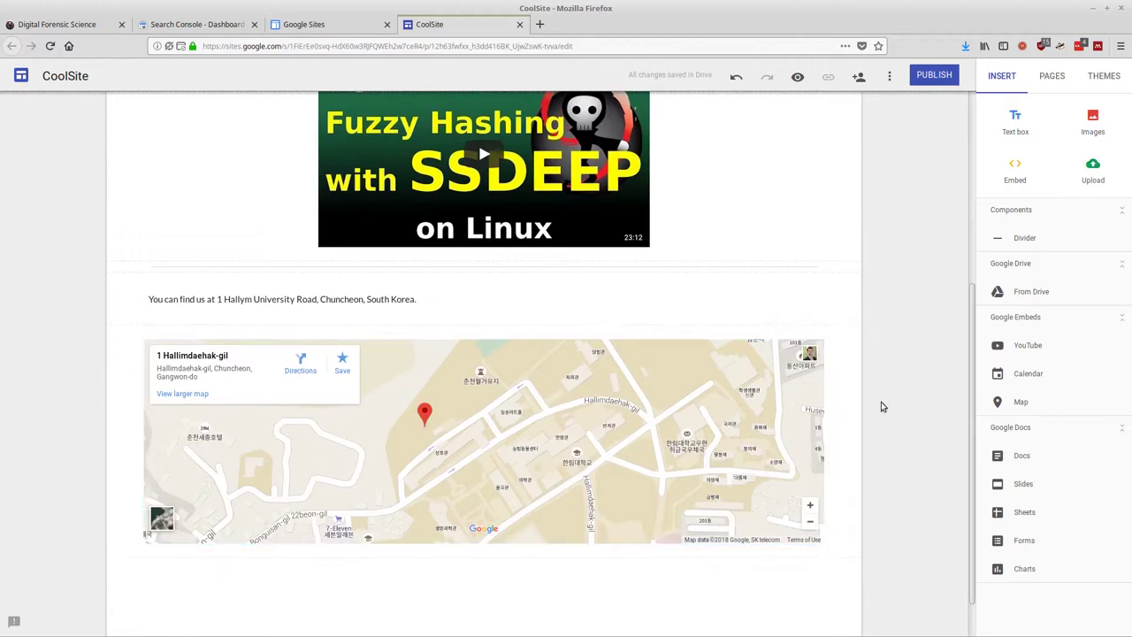
pyautogui.scroll(5, 888, 413)
pyautogui.scroll(1, 887, 415)
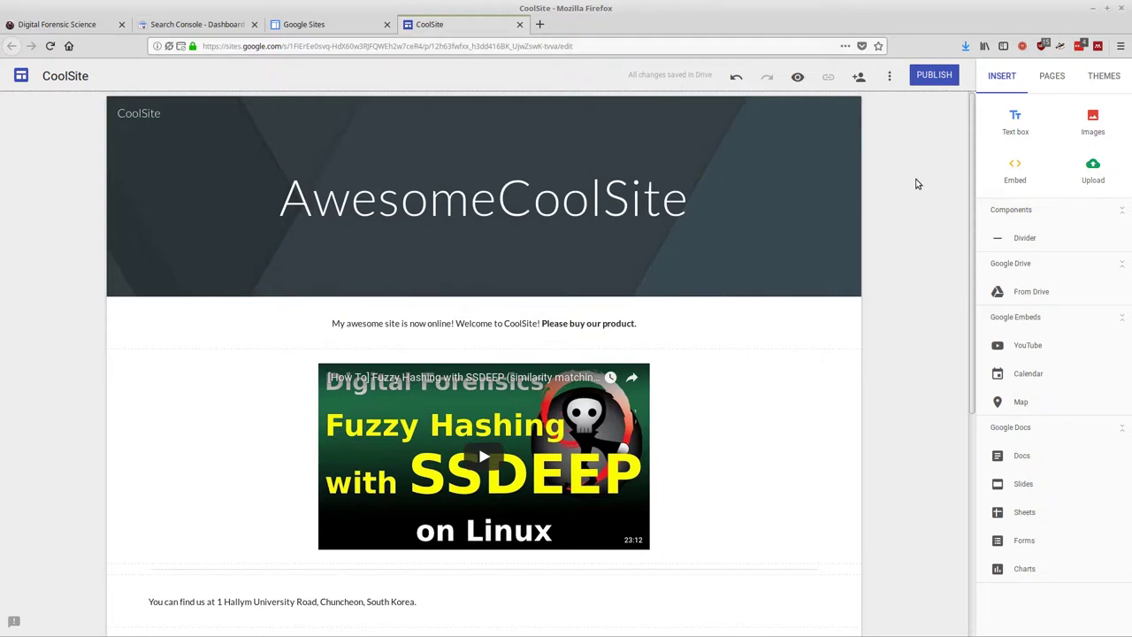
# - Start a new link in the site's page list
pyautogui.click(1052, 76)
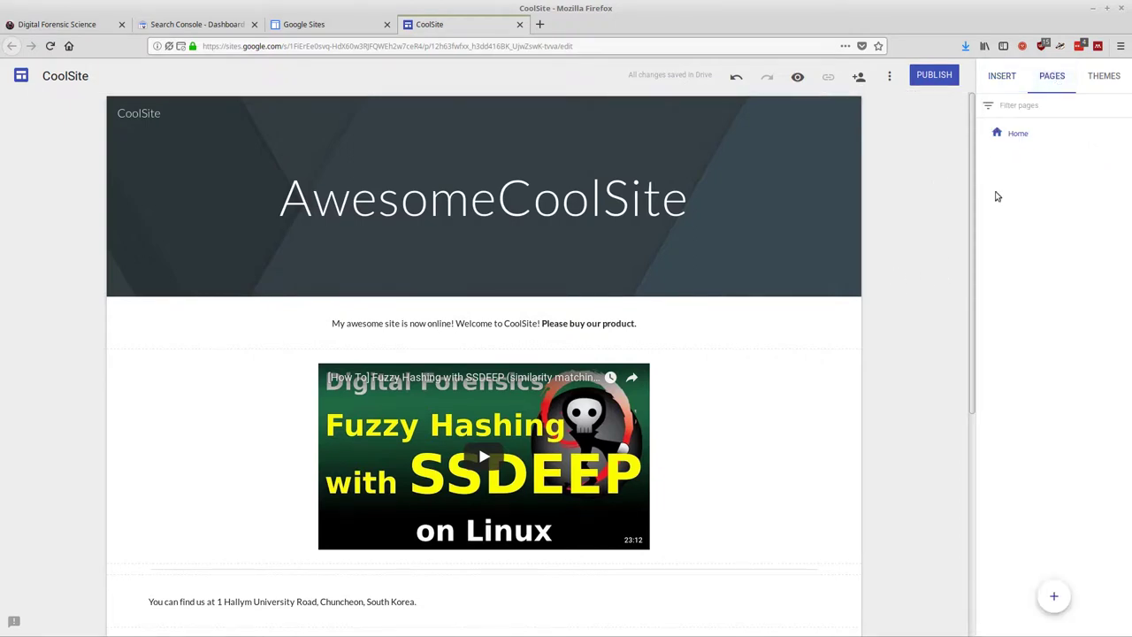
pyautogui.moveTo(1053, 601)
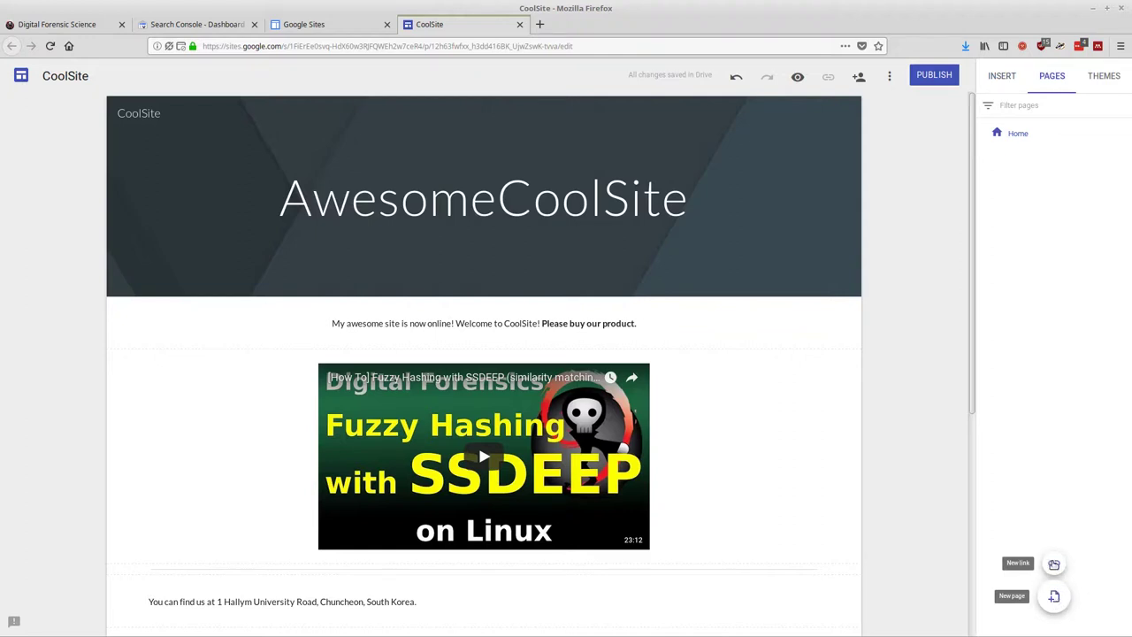
pyautogui.click(1054, 565)
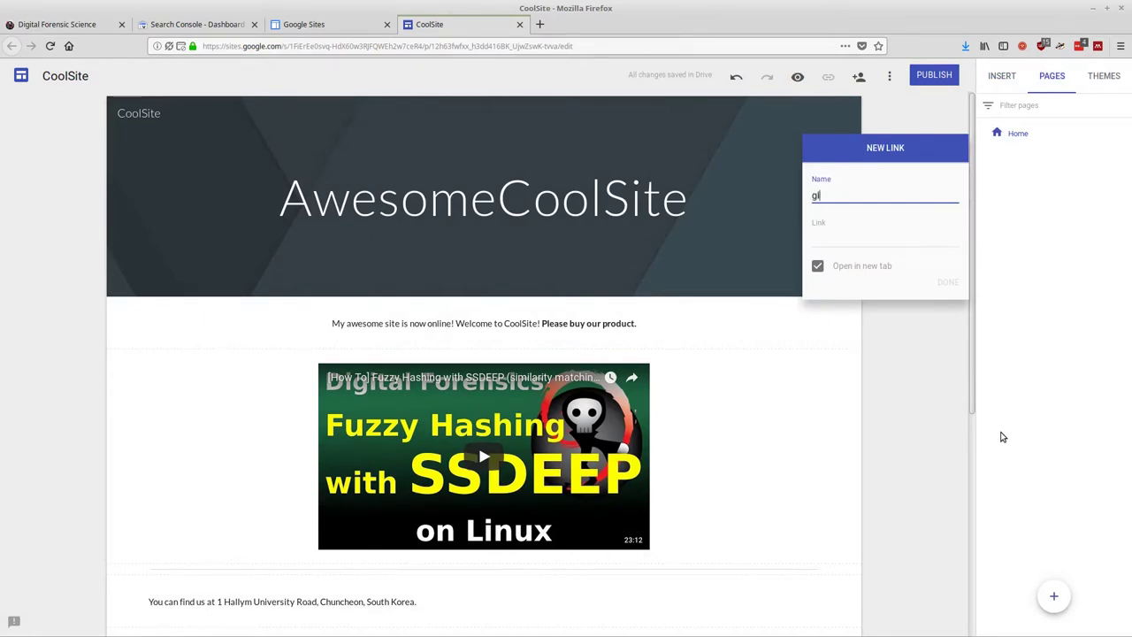
pyautogui.write('Globa')
pyautogui.write('l.Hallym')
pyautogui.press('BackSpace')
pyautogui.press('BackSpace')
pyautogui.press('BackSpace')
pyautogui.press('BackSpace')
pyautogui.press('BackSpace')
pyautogui.press('BackSpace')
pyautogui.press('BackSpace')
pyautogui.press('BackSpace')
pyautogui.press('BackSpace')
pyautogui.press('BackSpace')
pyautogui.press('BackSpace')
pyautogui.press('BackSpace')
pyautogui.press('BackSpace')
pyautogui.write('Hallym Global')
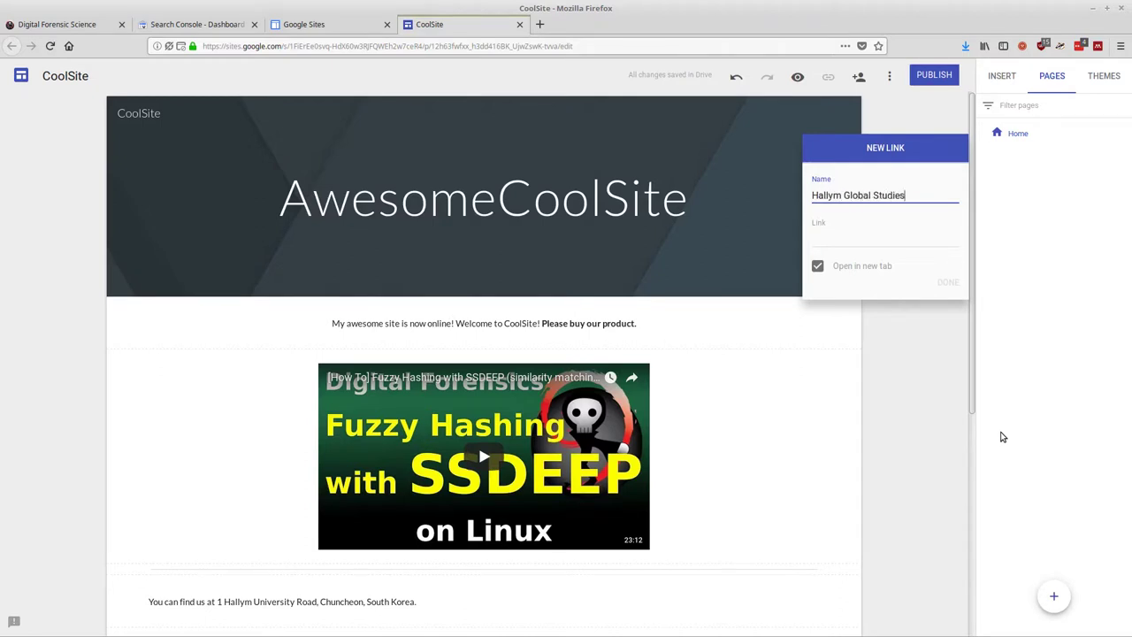
pyautogui.press('Tab')
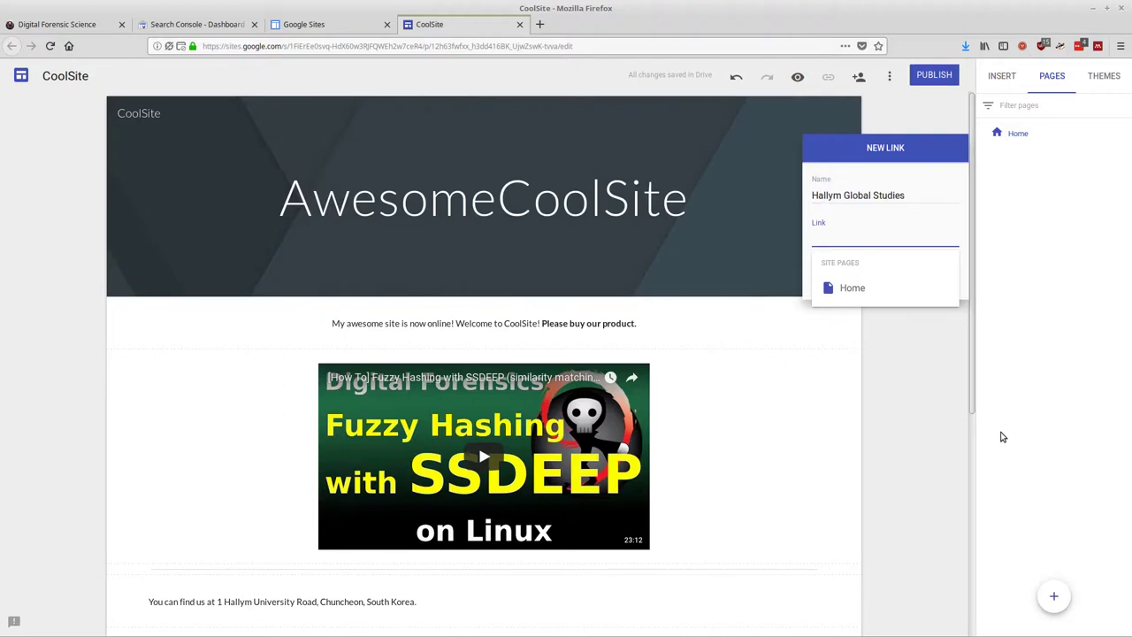
pyautogui.write('https://glob')
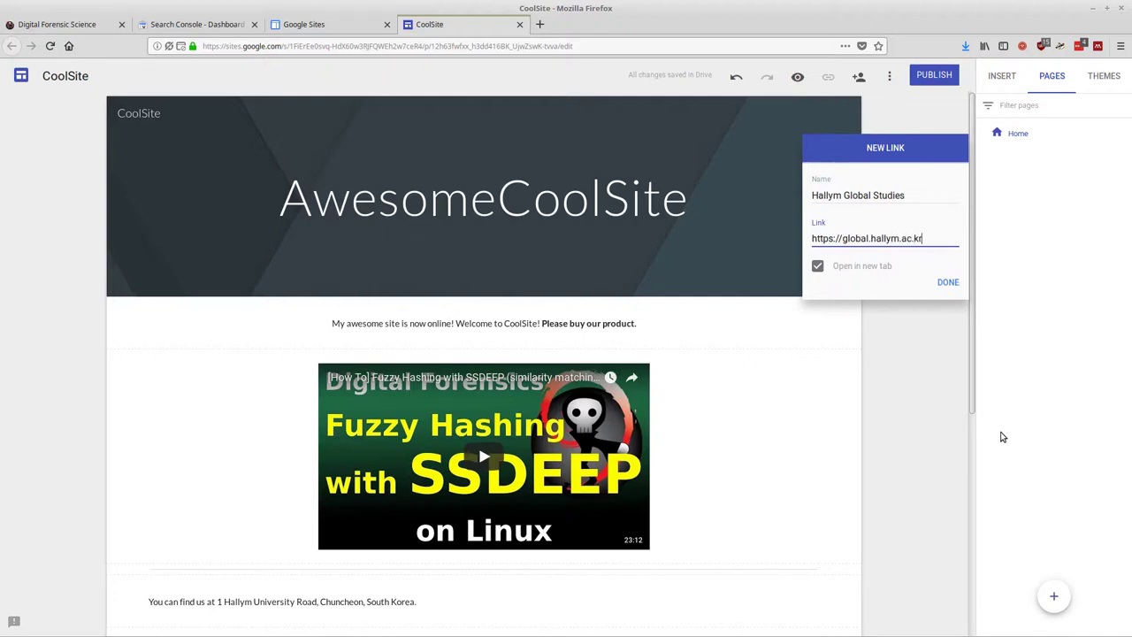
pyautogui.write('al.hallym.ac.kr')
pyautogui.click(952, 285)
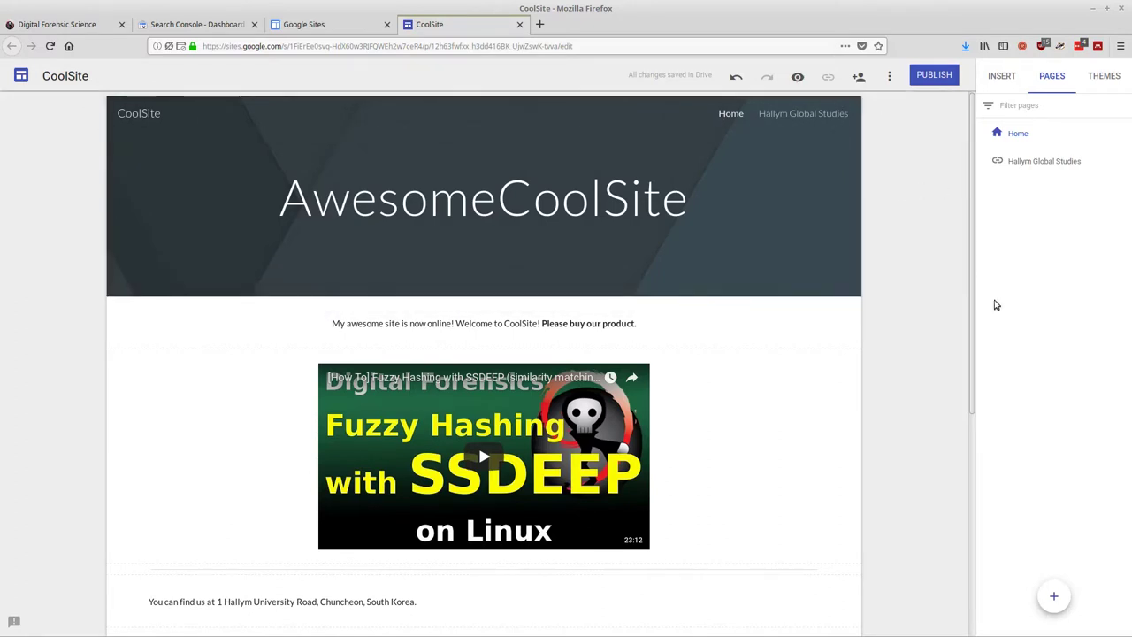
# - Add a new page without entering a name, and dismiss a second new-page form
pyautogui.click(1050, 571)
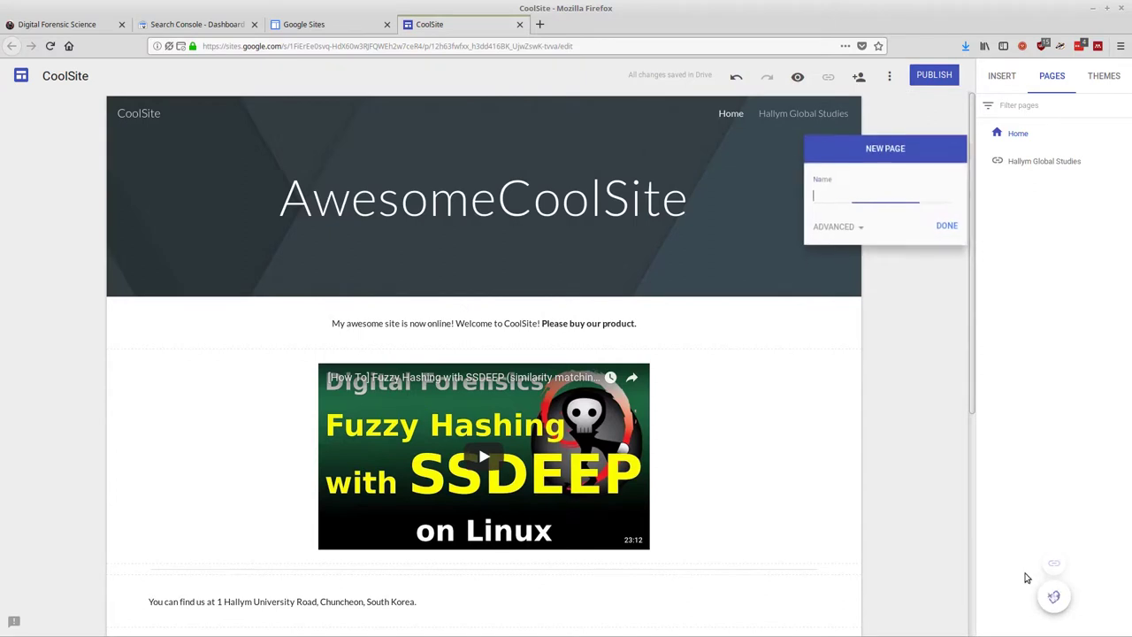
pyautogui.click(948, 227)
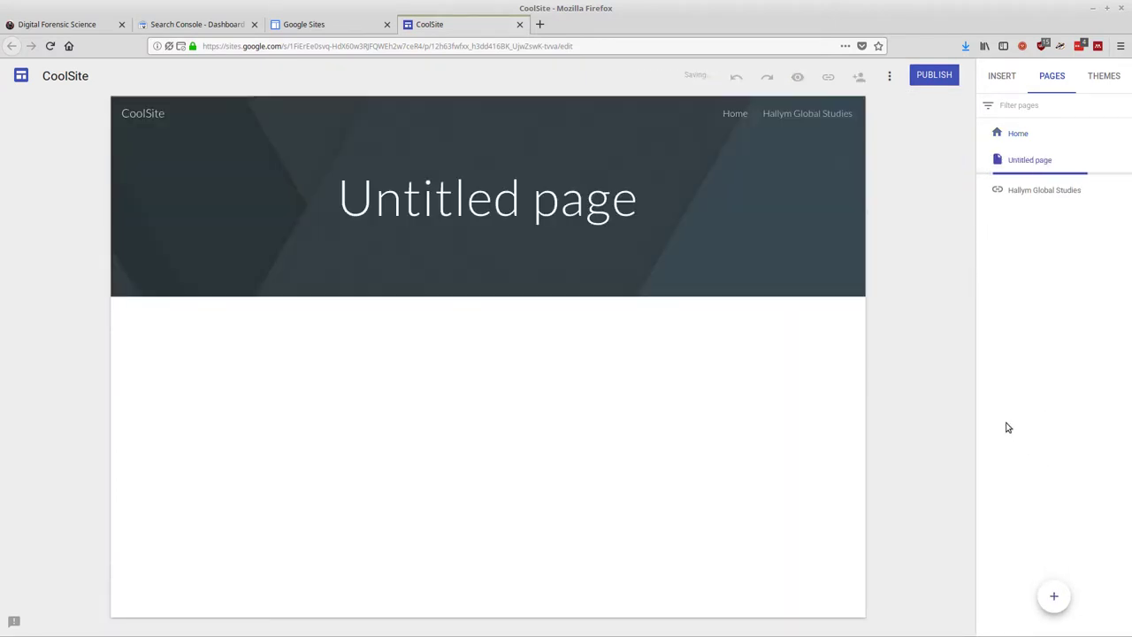
pyautogui.click(1054, 595)
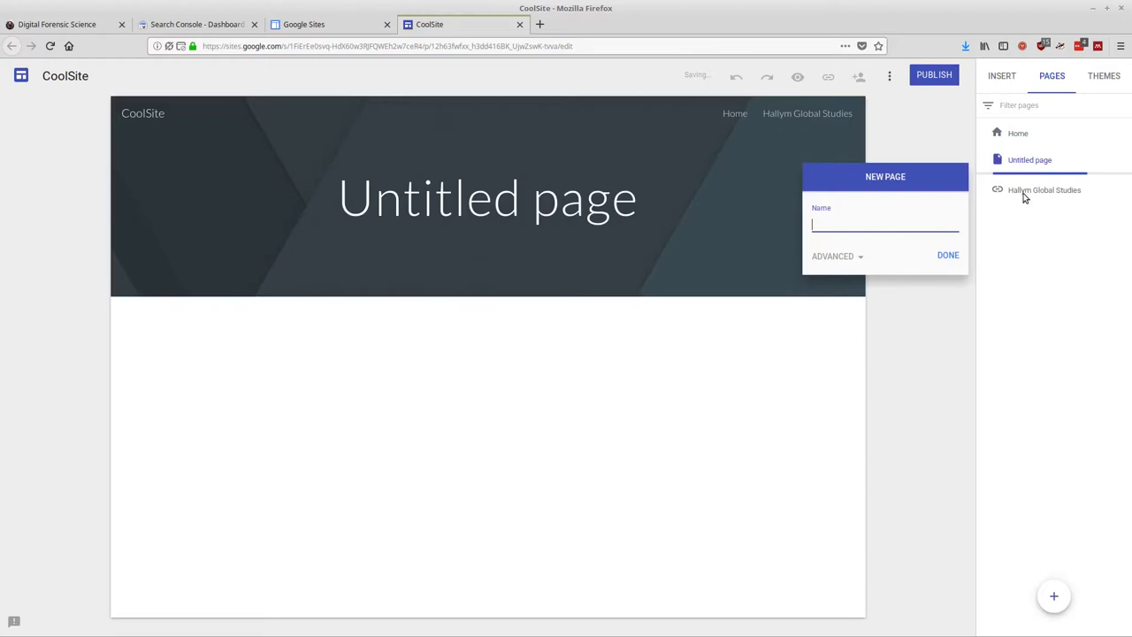
pyautogui.click(1023, 163)
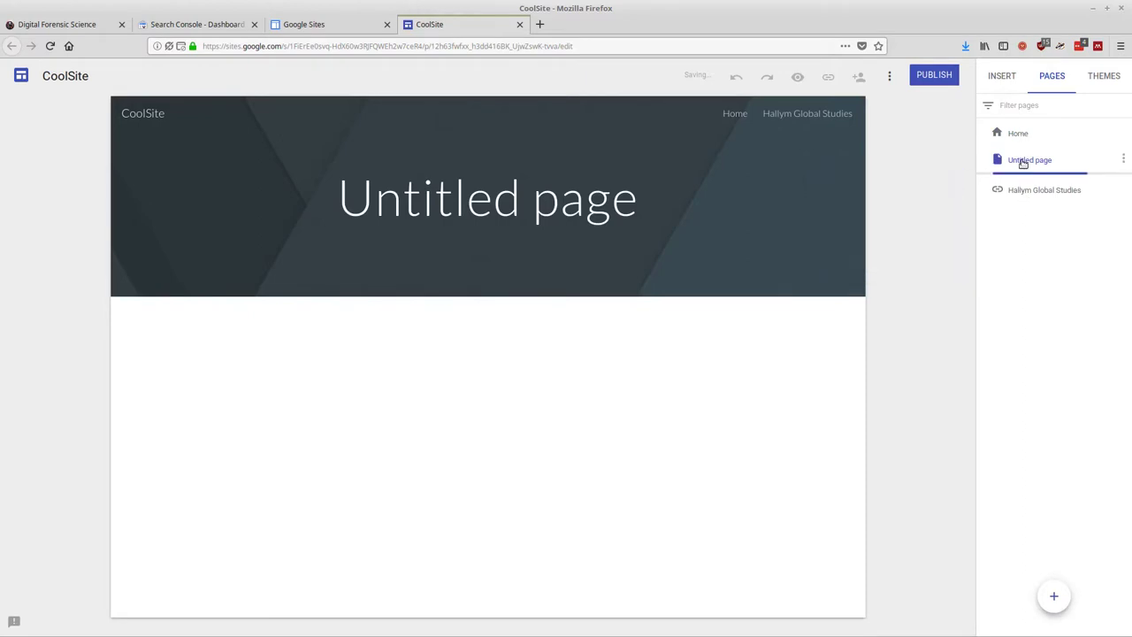
# - Delete the untitled page from the site
pyautogui.click(1120, 160)
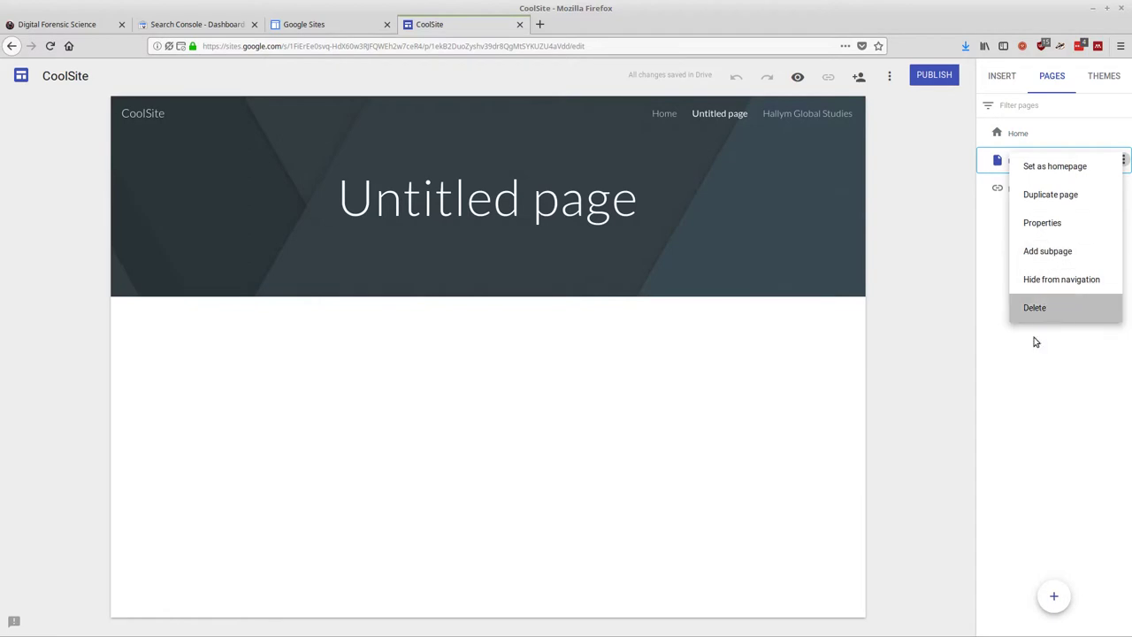
pyautogui.click(1035, 308)
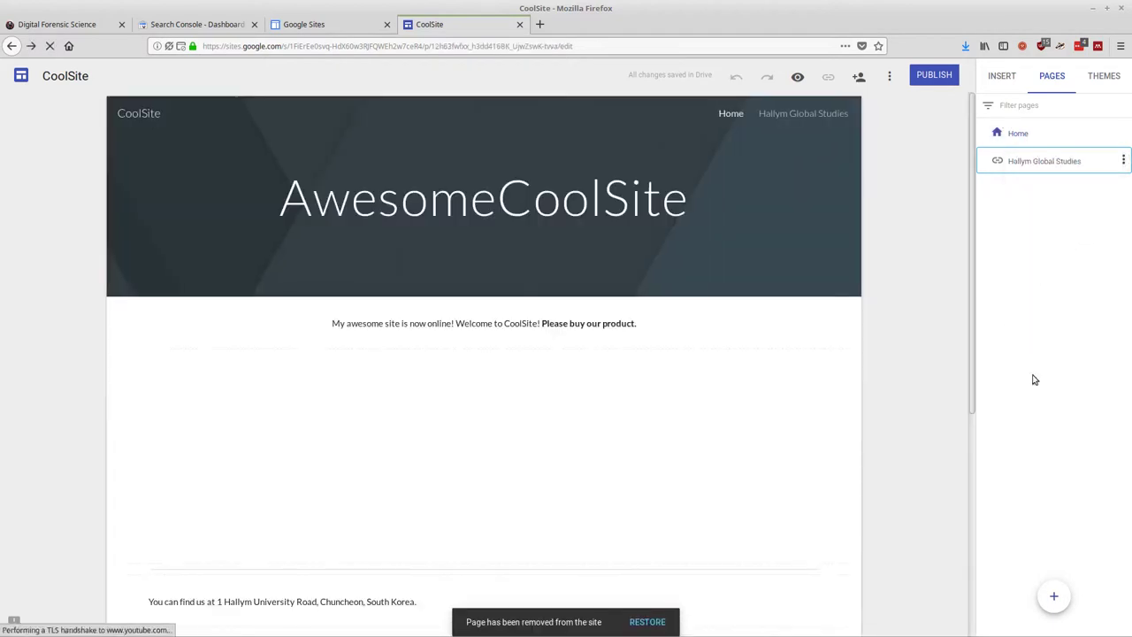
pyautogui.click(1052, 598)
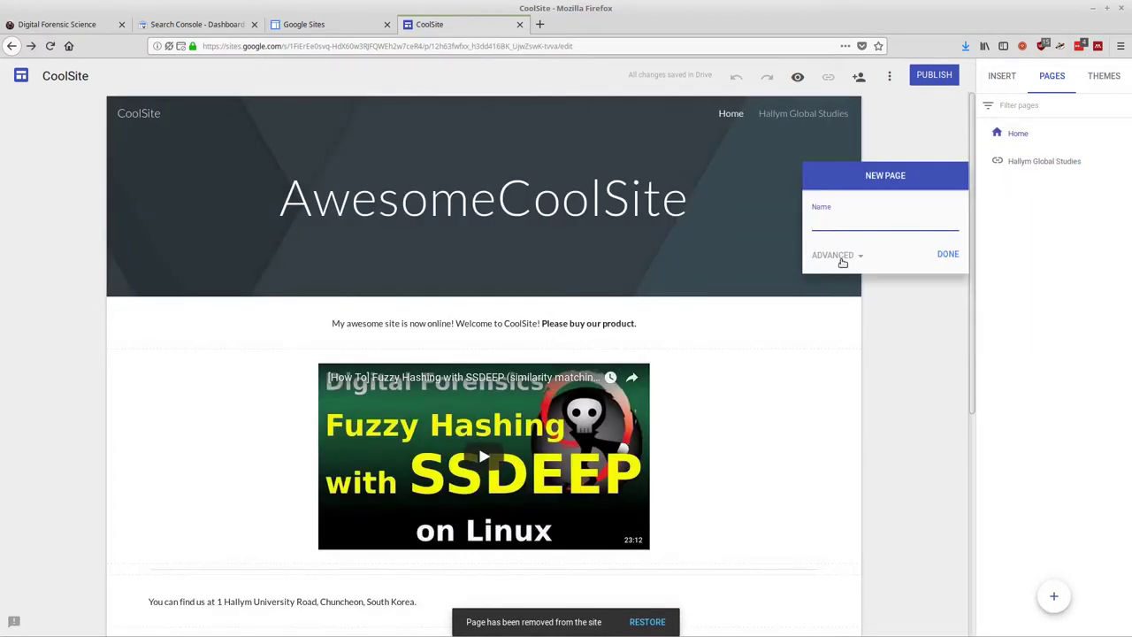
pyautogui.click(926, 405)
pyautogui.click(1053, 596)
pyautogui.click(880, 316)
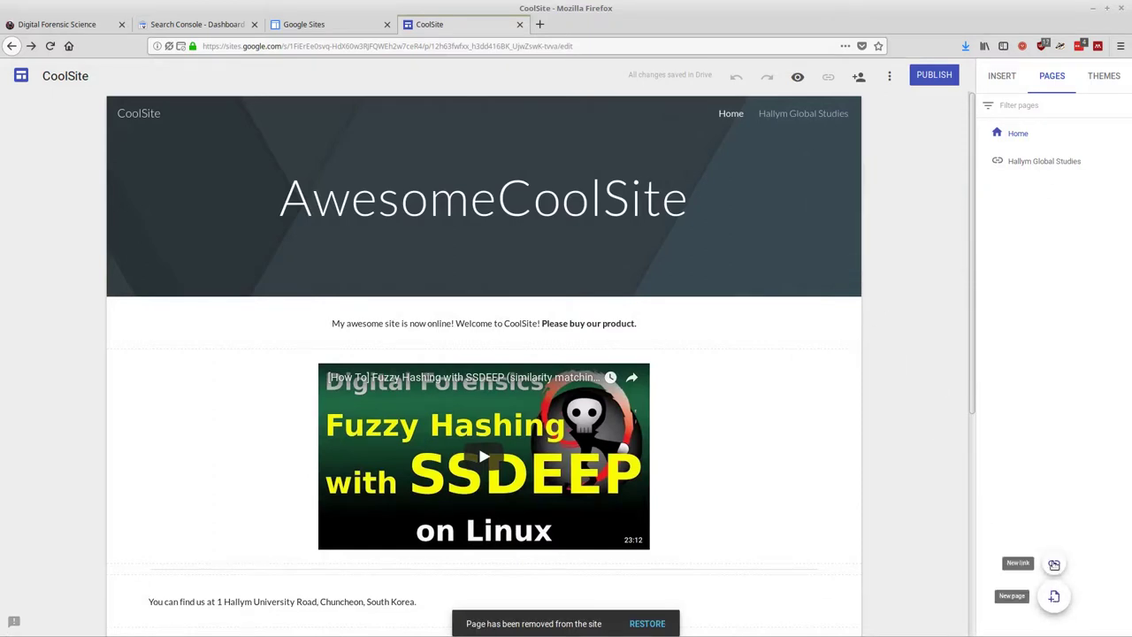
pyautogui.click(1054, 564)
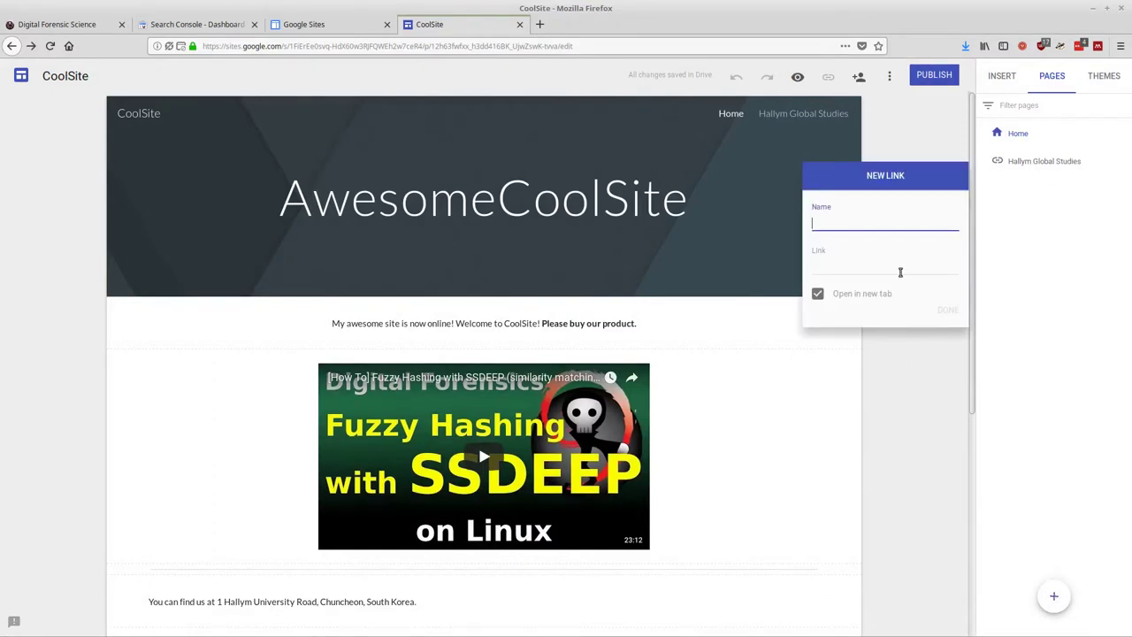
pyautogui.write('nce')
pyautogui.click(854, 249)
pyautogui.write('ht')
pyautogui.press('BackSpace')
pyautogui.write('ttps://d')
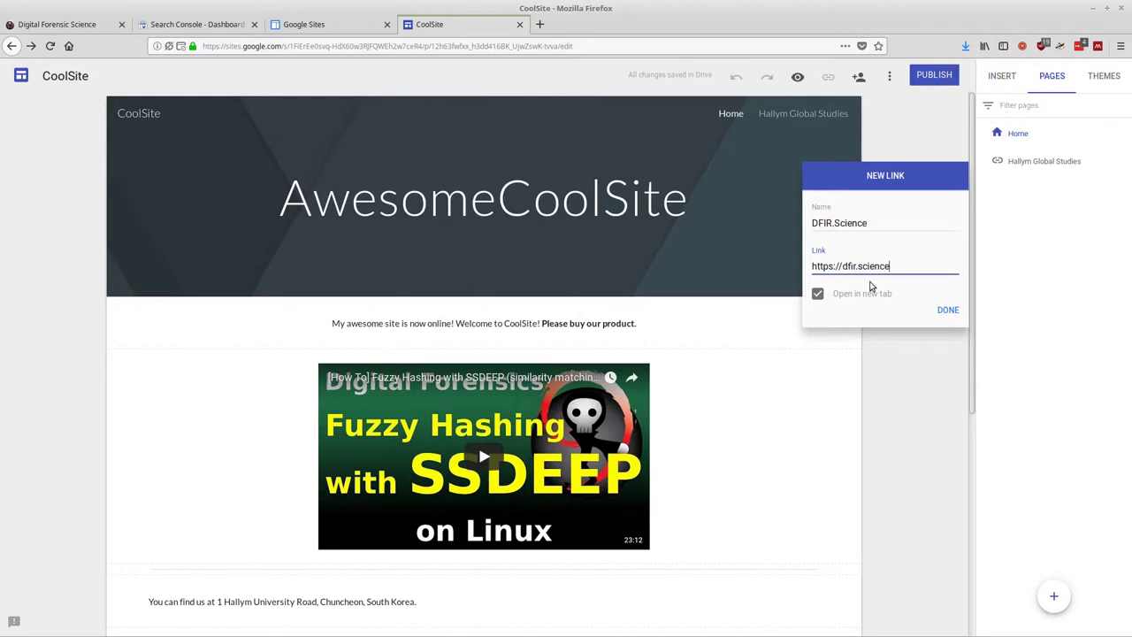
pyautogui.click(950, 311)
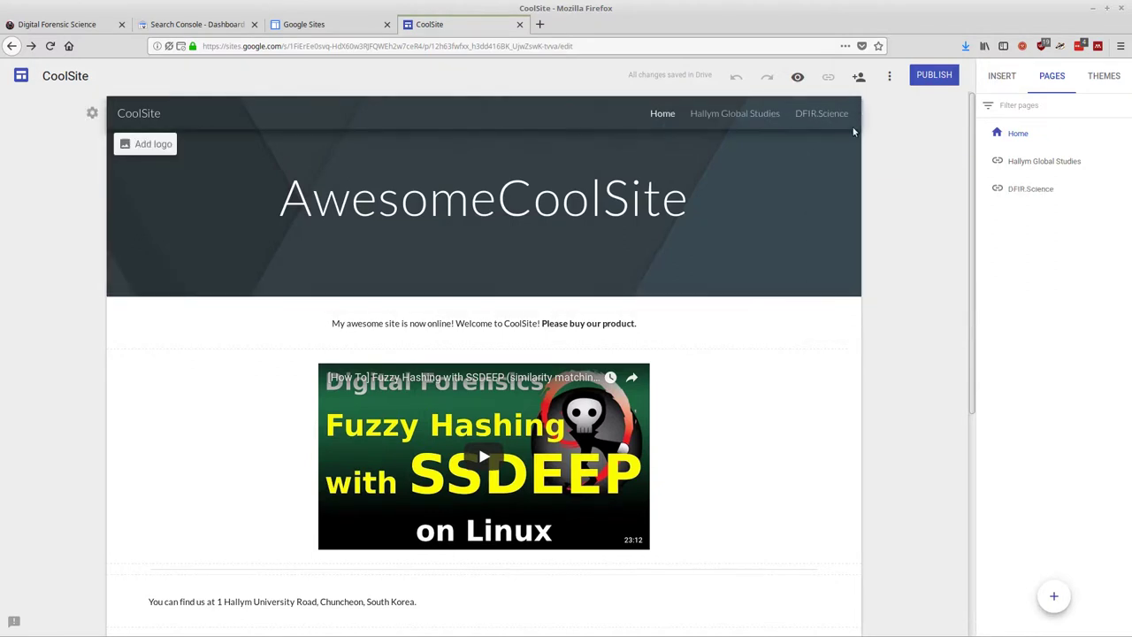
# - Start publishing the site and try "coolsite" as its web address
pyautogui.scroll(-3, 912, 207)
pyautogui.scroll(2, 912, 208)
pyautogui.scroll(2, 912, 209)
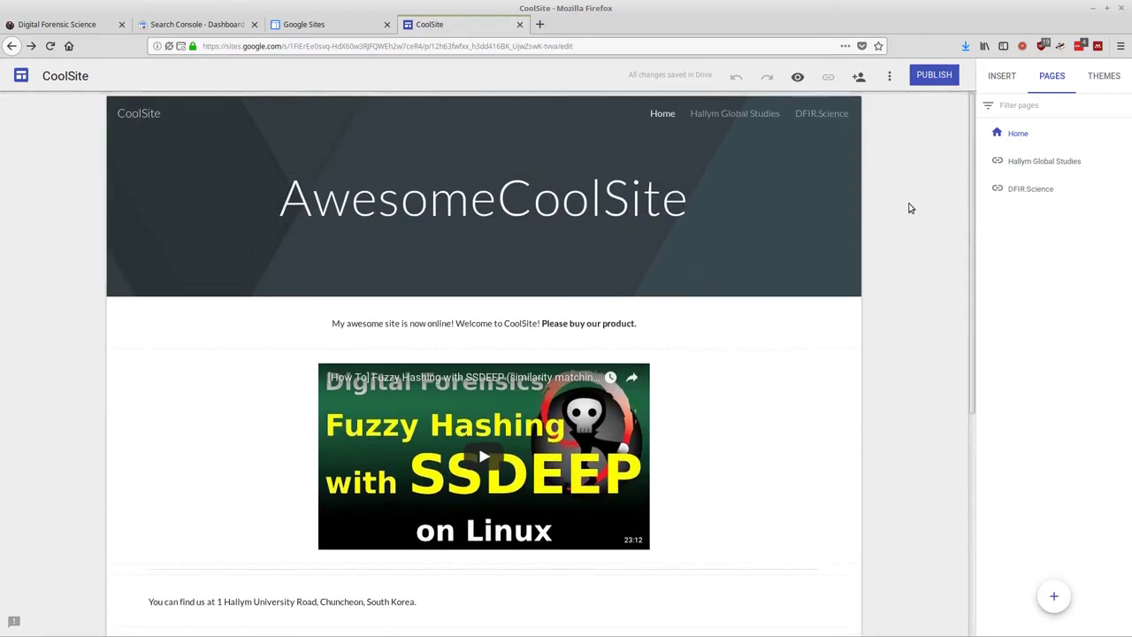
pyautogui.scroll(-5, 841, 328)
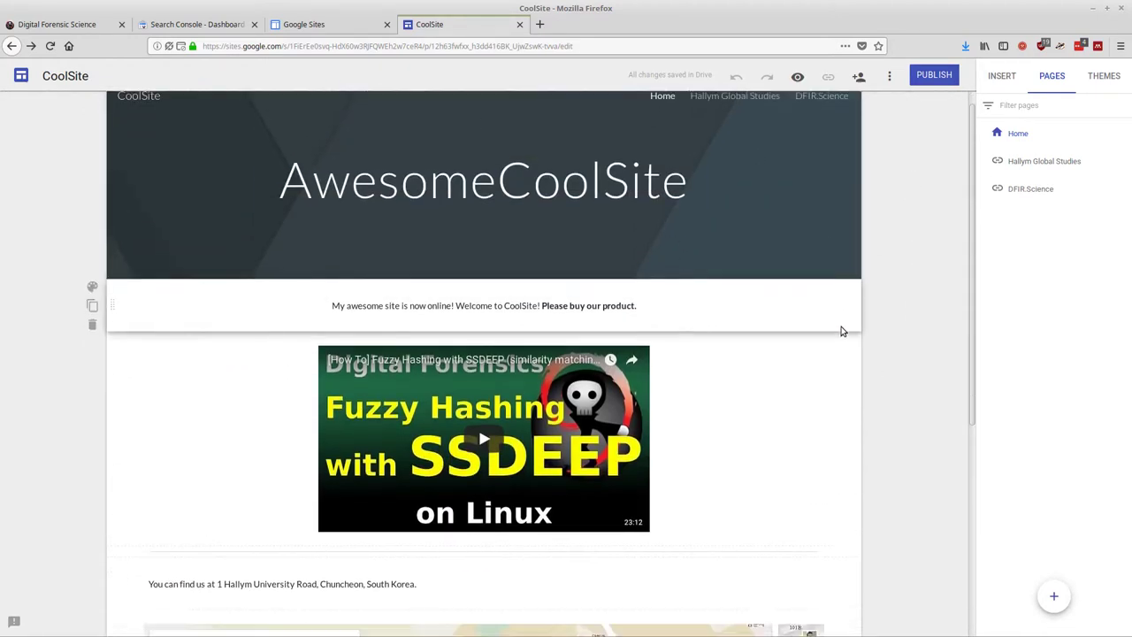
pyautogui.scroll(5, 925, 299)
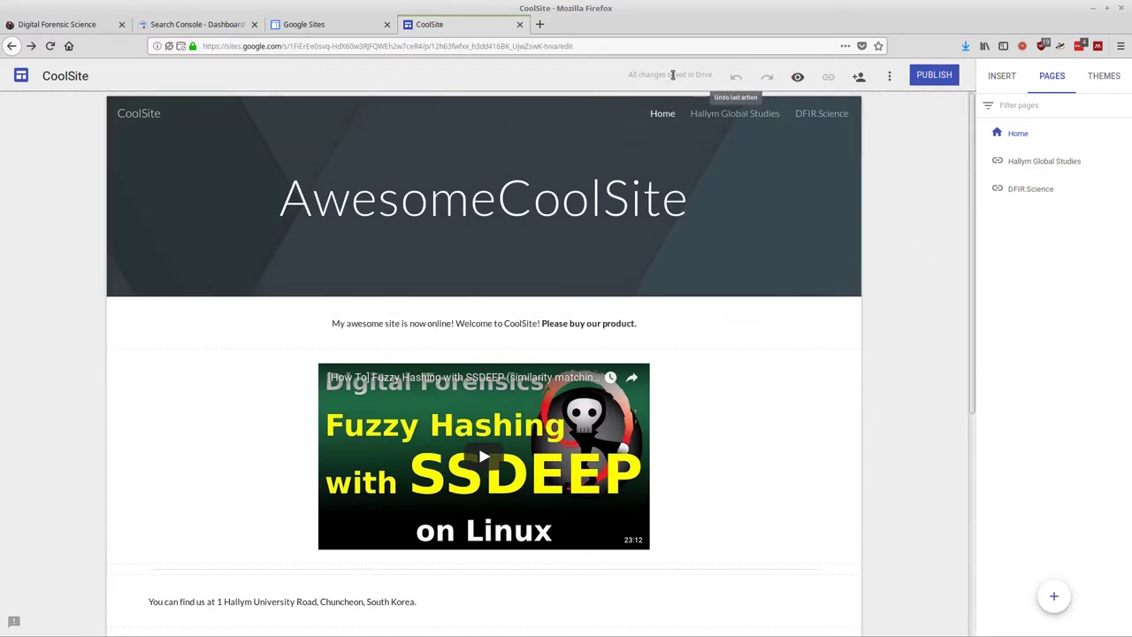
pyautogui.click(940, 78)
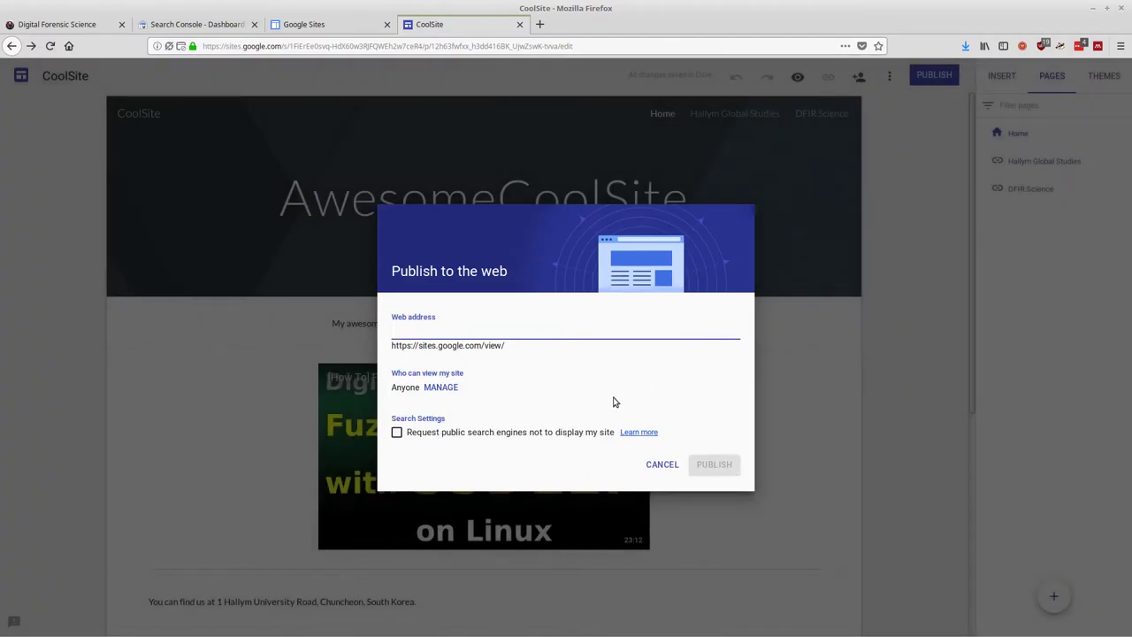
pyautogui.write('coll')
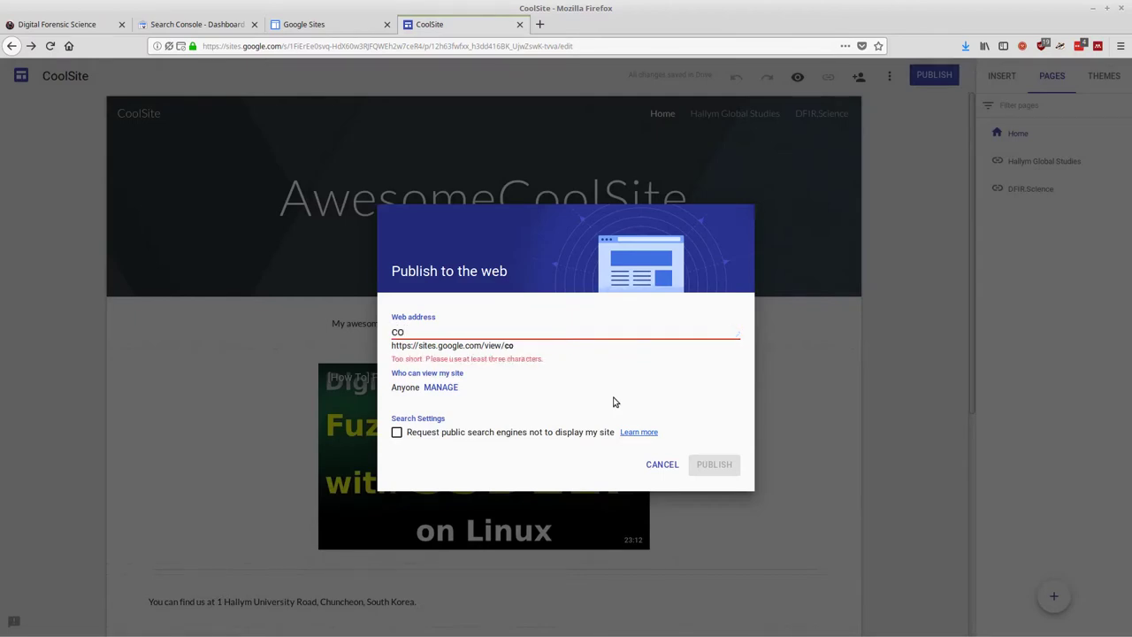
pyautogui.press('BackSpace')
pyautogui.press('BackSpace')
pyautogui.write('olsite')
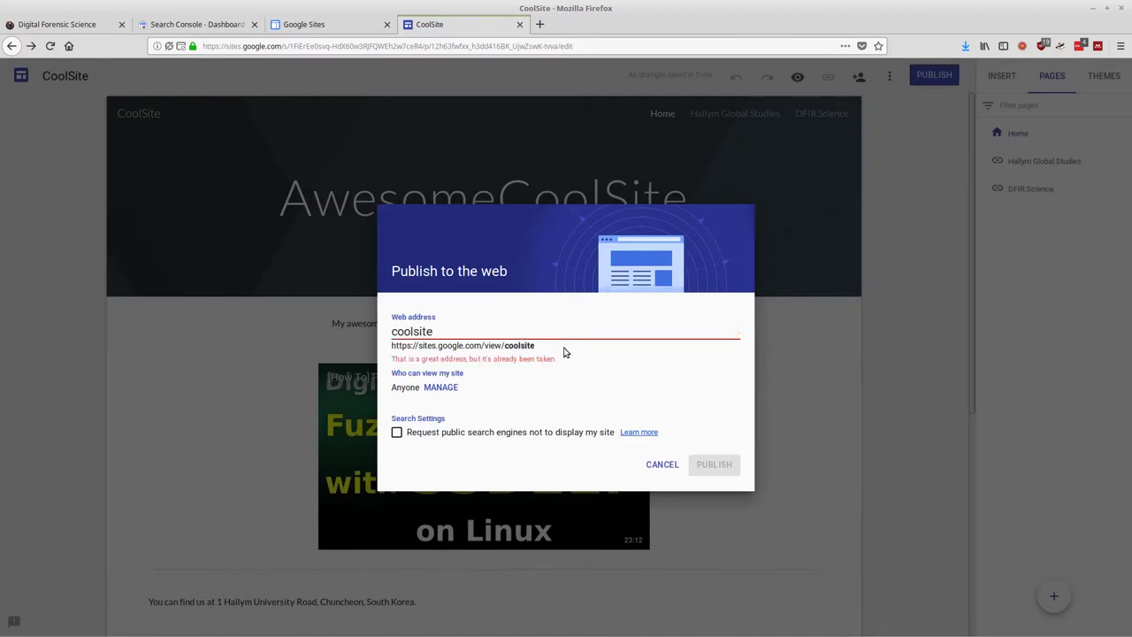
# - Change the site's web address to "coolsite2"
pyautogui.press('BackSpace')
pyautogui.press('BackSpace')
pyautogui.press('BackSpace')
pyautogui.press('BackSpace')
pyautogui.press('BackSpace')
pyautogui.press('BackSpace')
pyautogui.press('BackSpace')
pyautogui.press('BackSpace')
pyautogui.write('coolsite2')
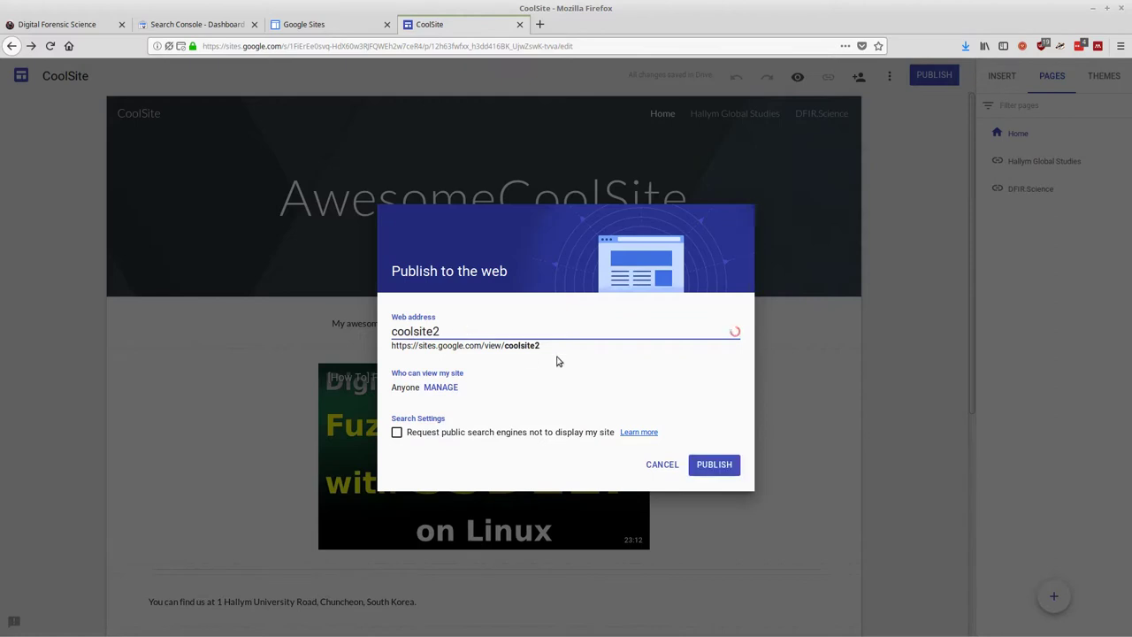
# - Check the full web address preview and review who has access to the draft and published site
pyautogui.moveTo(504, 349); pyautogui.dragTo(415, 349)
pyautogui.click(460, 355)
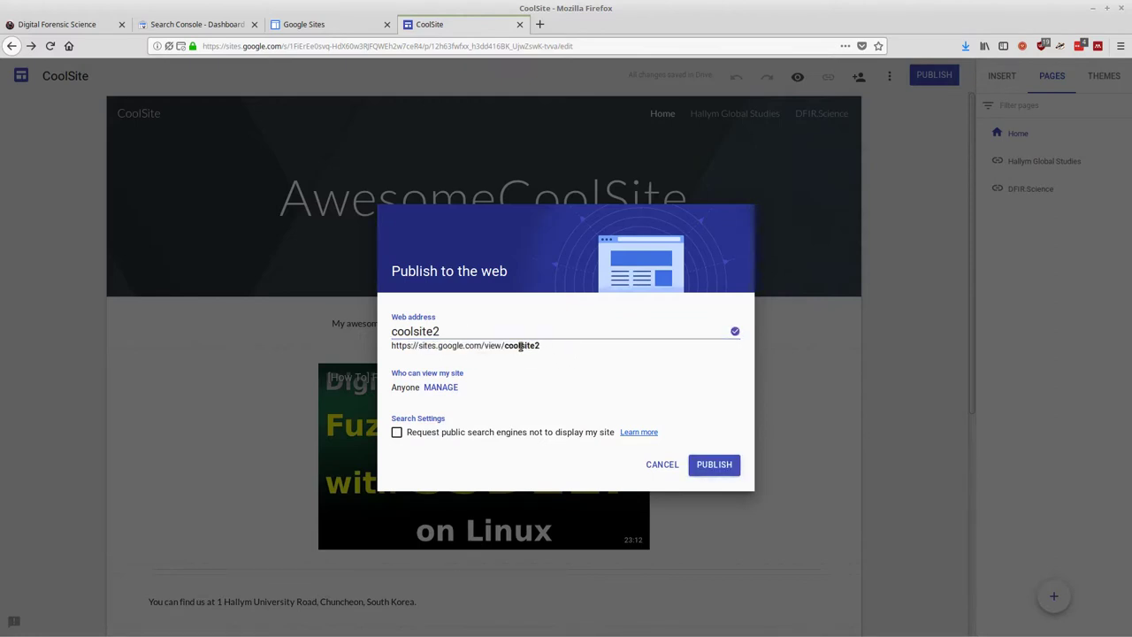
pyautogui.moveTo(391, 347); pyautogui.dragTo(548, 351)
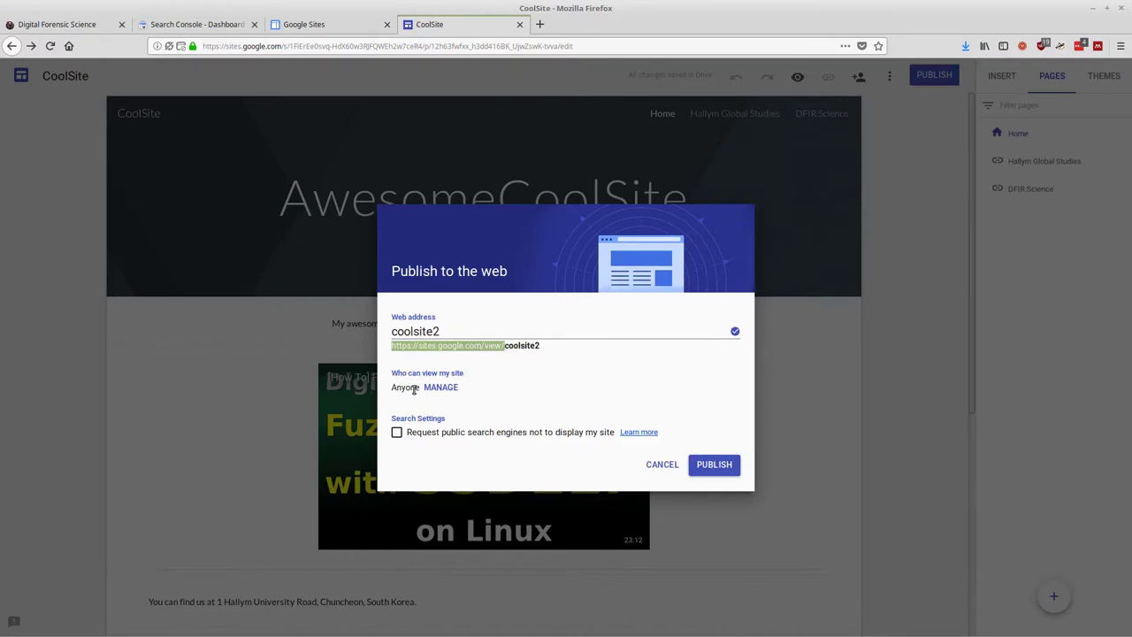
pyautogui.click(441, 387)
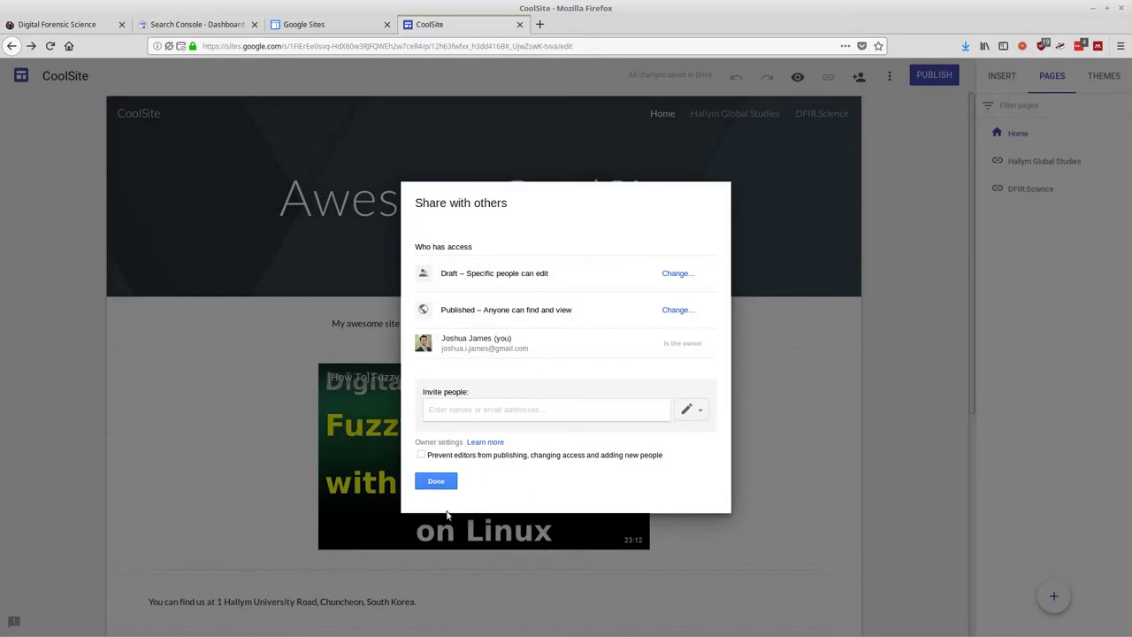
pyautogui.click(424, 481)
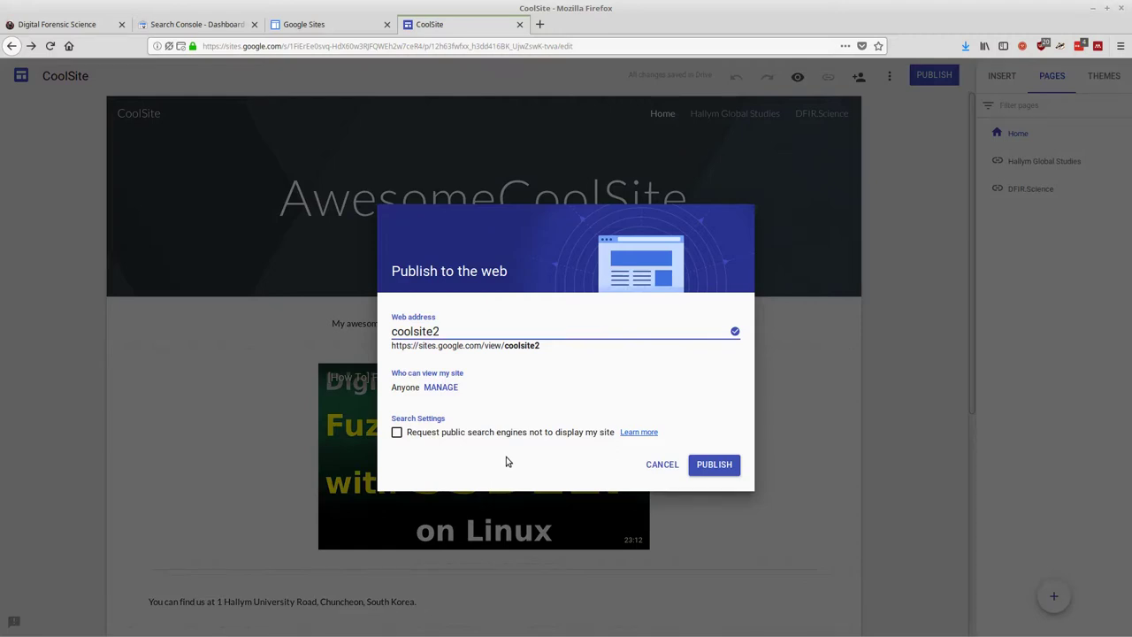
# - Request public search engines not to display the site, and publish it
pyautogui.click(397, 433)
pyautogui.click(715, 464)
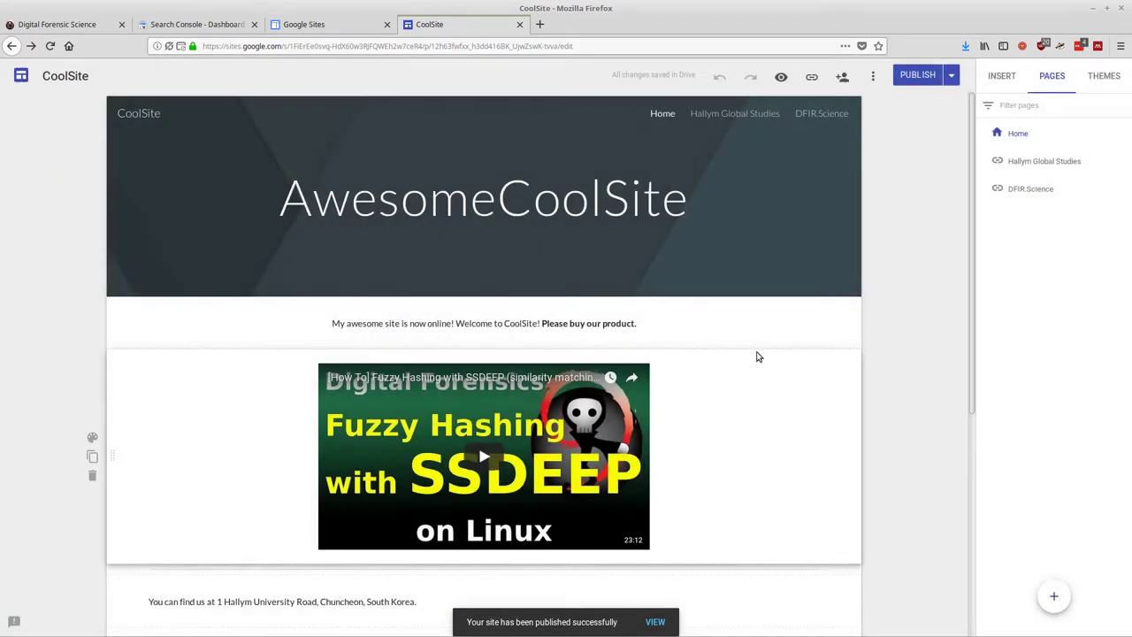
pyautogui.scroll(-2, 799, 325)
pyautogui.scroll(2, 798, 328)
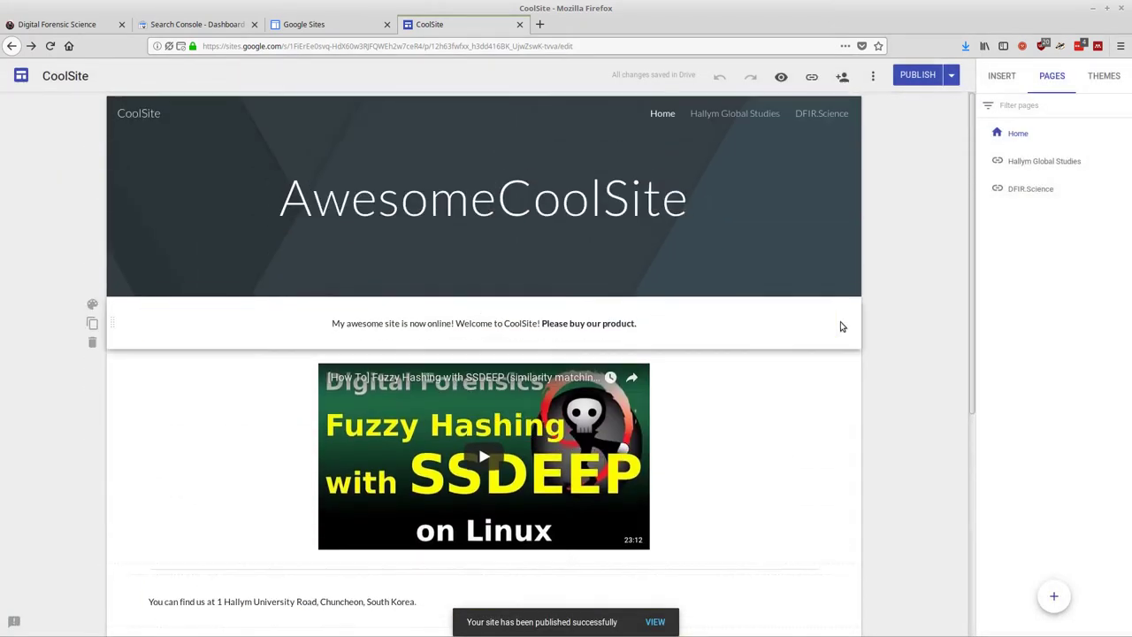
pyautogui.click(951, 76)
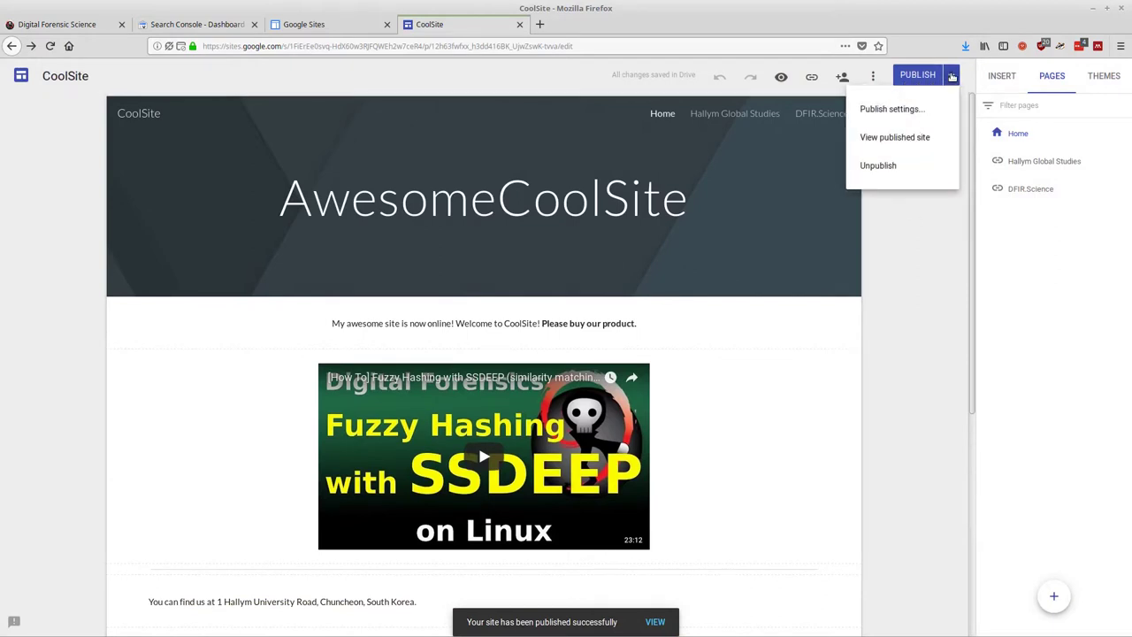
pyautogui.click(895, 138)
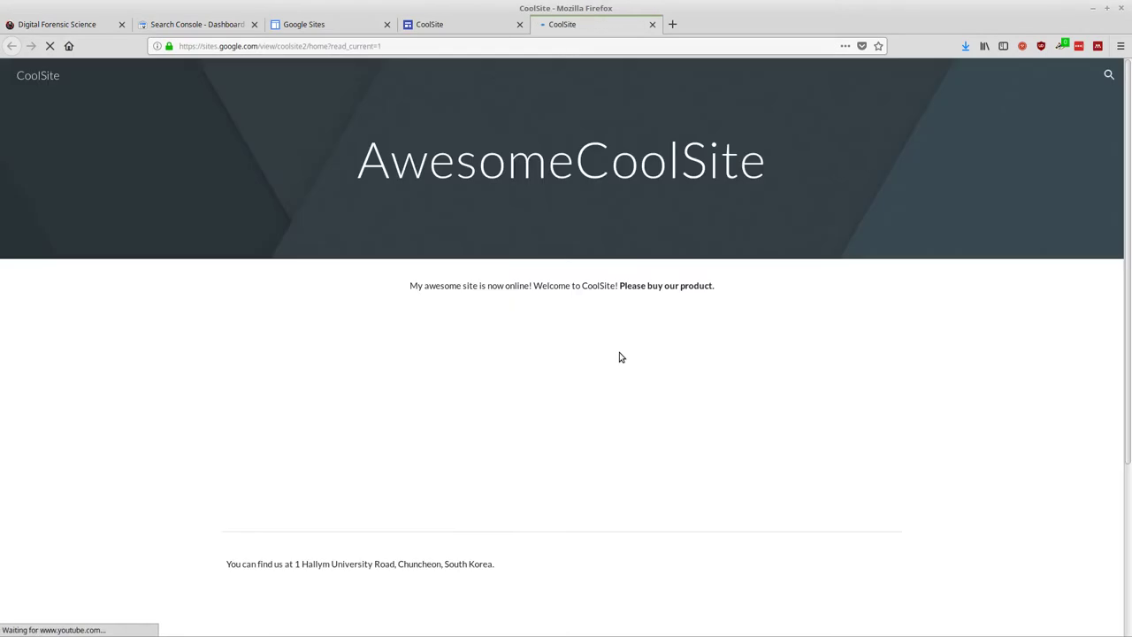
pyautogui.click(337, 46)
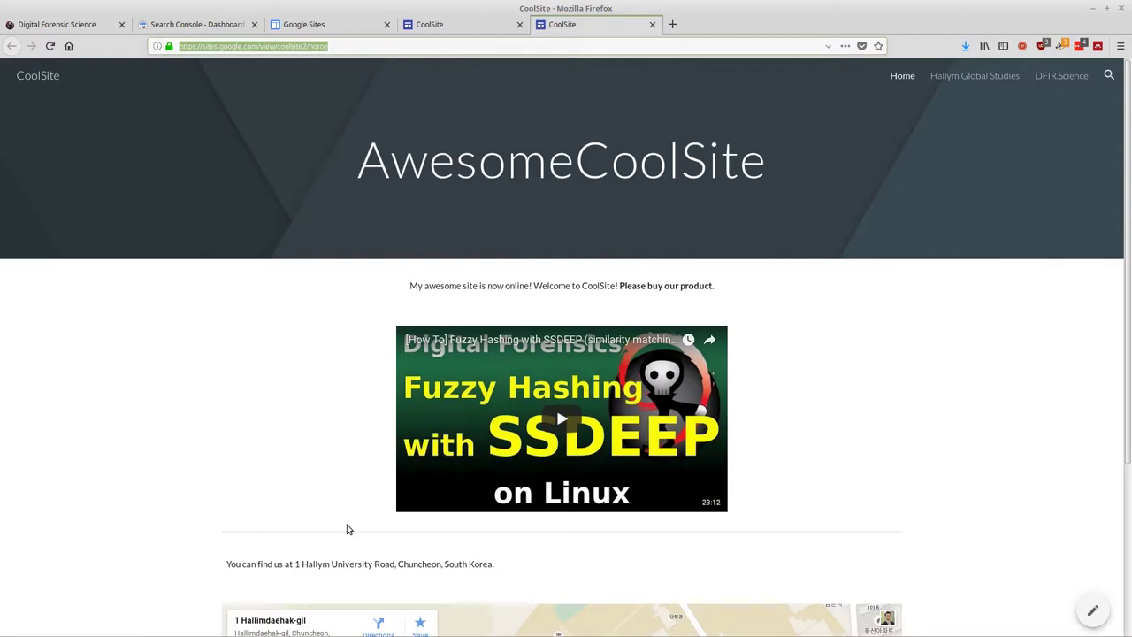
pyautogui.click(414, 50)
pyautogui.press('BackSpace')
pyautogui.press('BackSpace')
pyautogui.press('BackSpace')
pyautogui.press('BackSpace')
pyautogui.press('BackSpace')
pyautogui.press('Return')
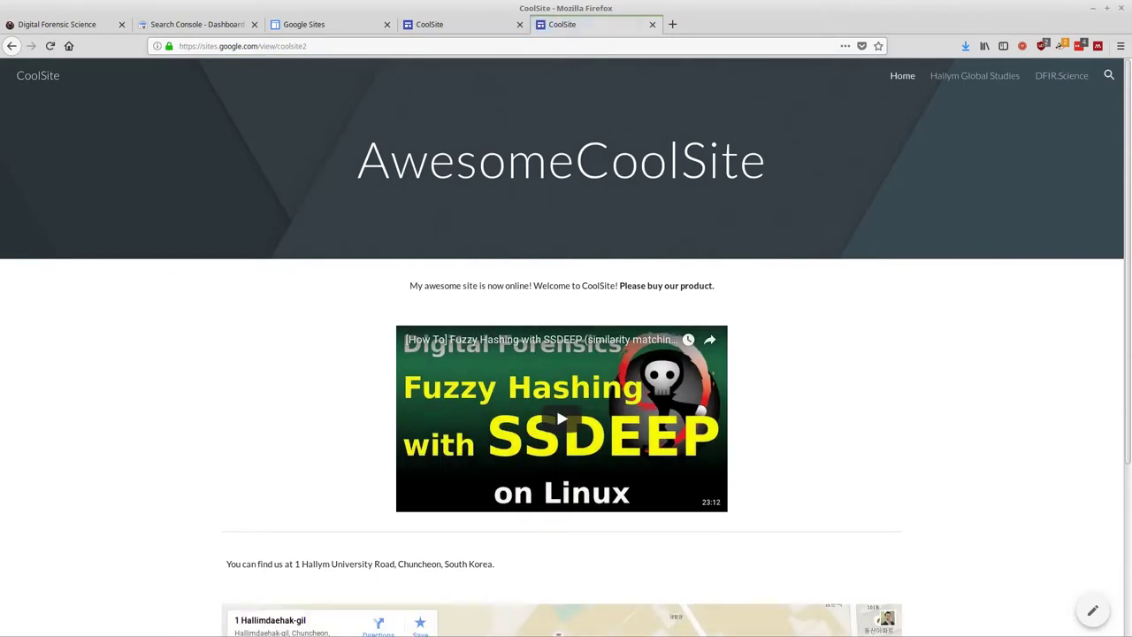
# - Examine the published page from its header to the map, open it for editing from there, and close that browser tab
pyautogui.scroll(-3, 310, 354)
pyautogui.scroll(2, 106, 385)
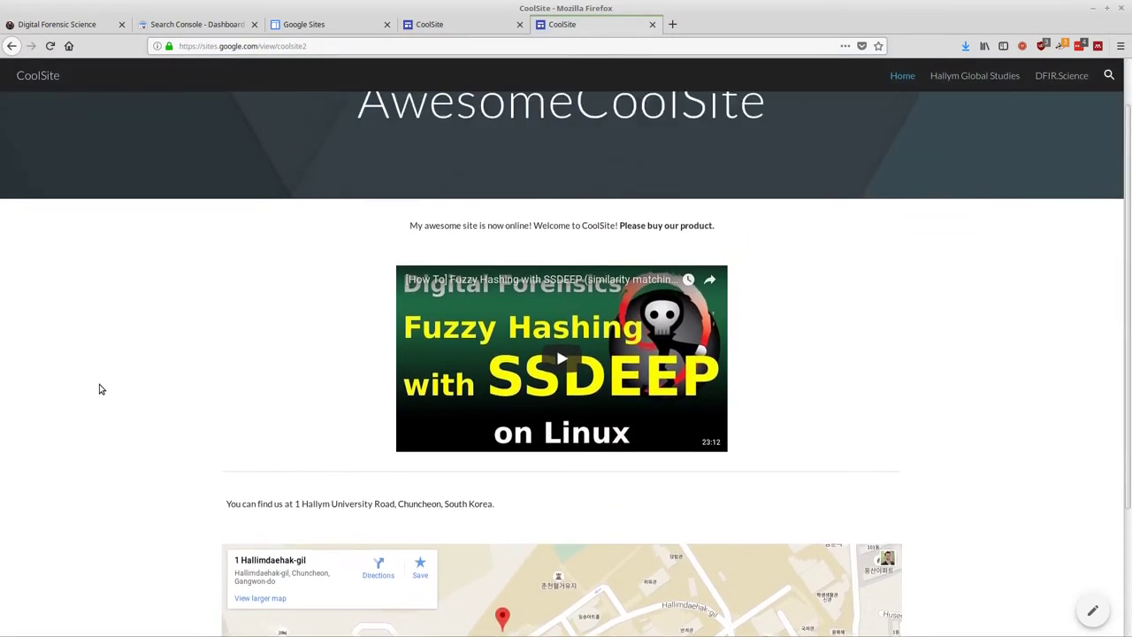
pyautogui.scroll(1, 106, 386)
pyautogui.scroll(-3, 124, 383)
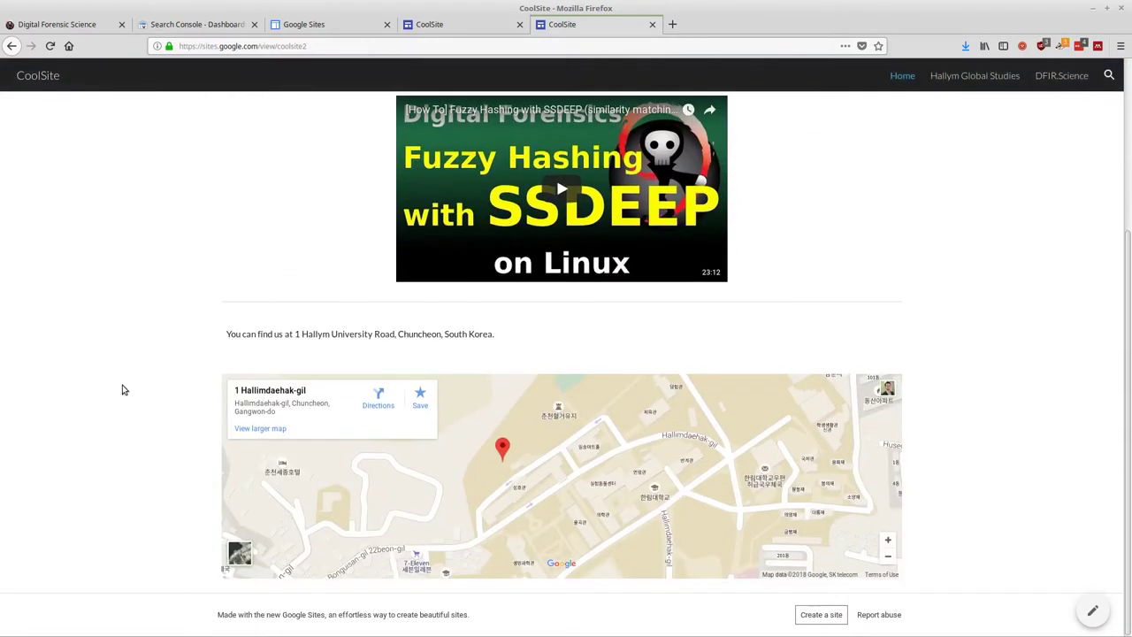
pyautogui.scroll(3, 124, 390)
pyautogui.scroll(-1, 279, 383)
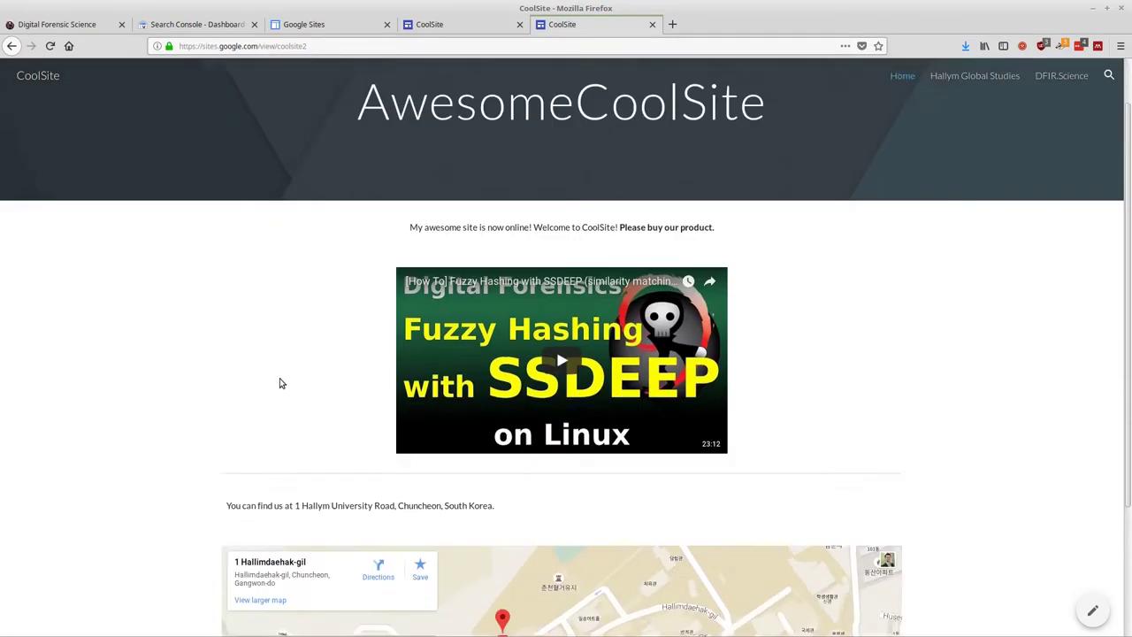
pyautogui.scroll(-3, 279, 383)
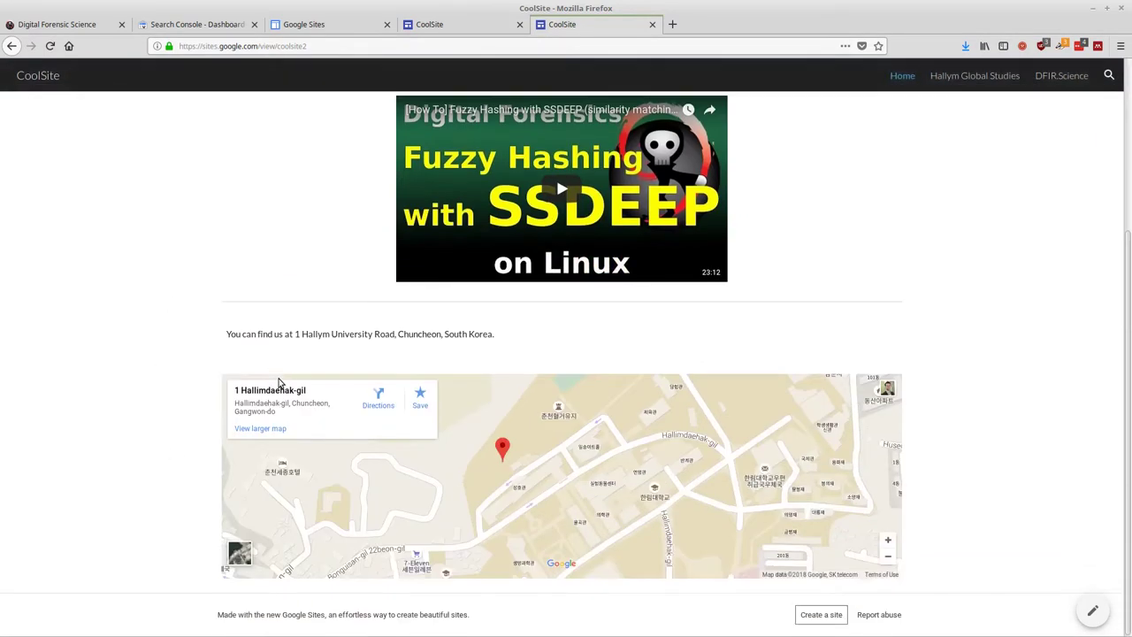
pyautogui.click(292, 45)
pyautogui.scroll(3, 216, 210)
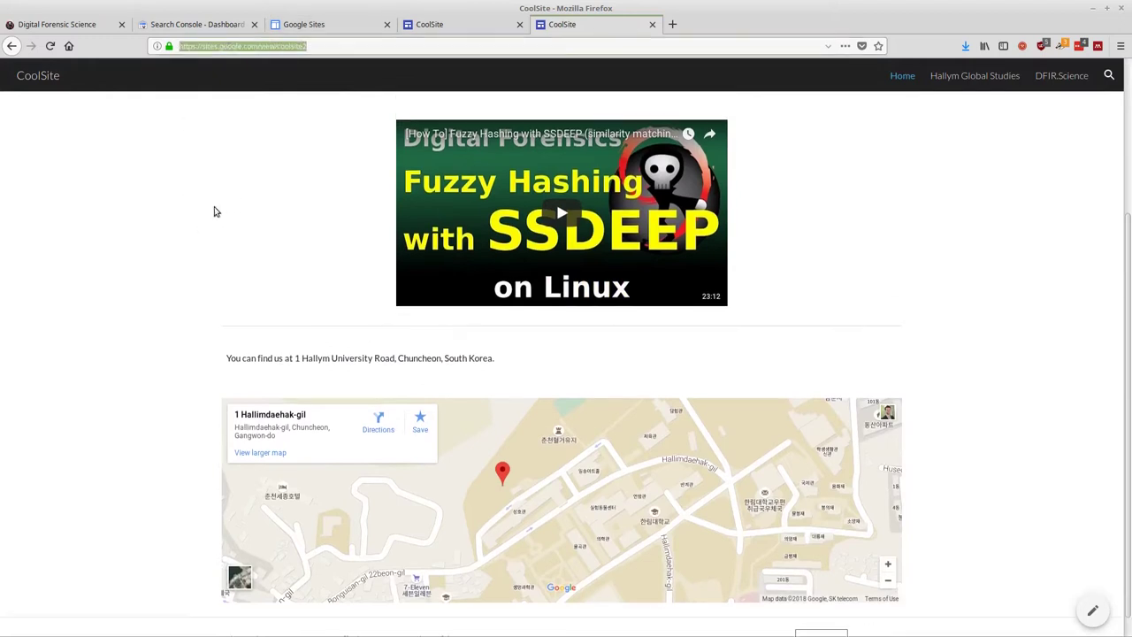
pyautogui.scroll(-3, 215, 212)
pyautogui.scroll(3, 218, 211)
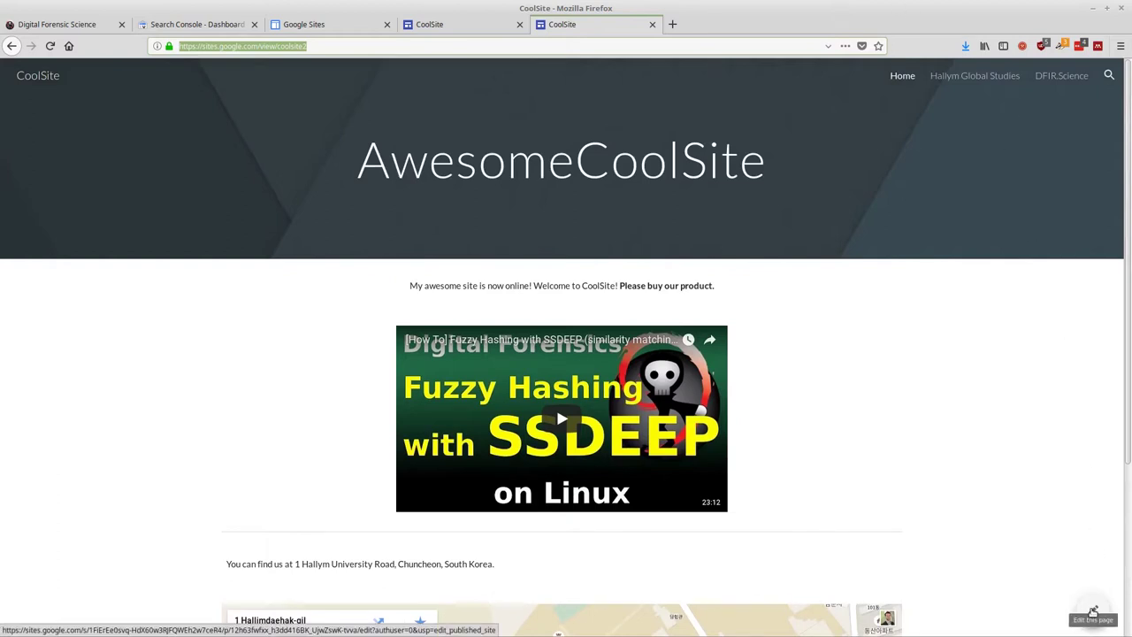
pyautogui.click(1094, 610)
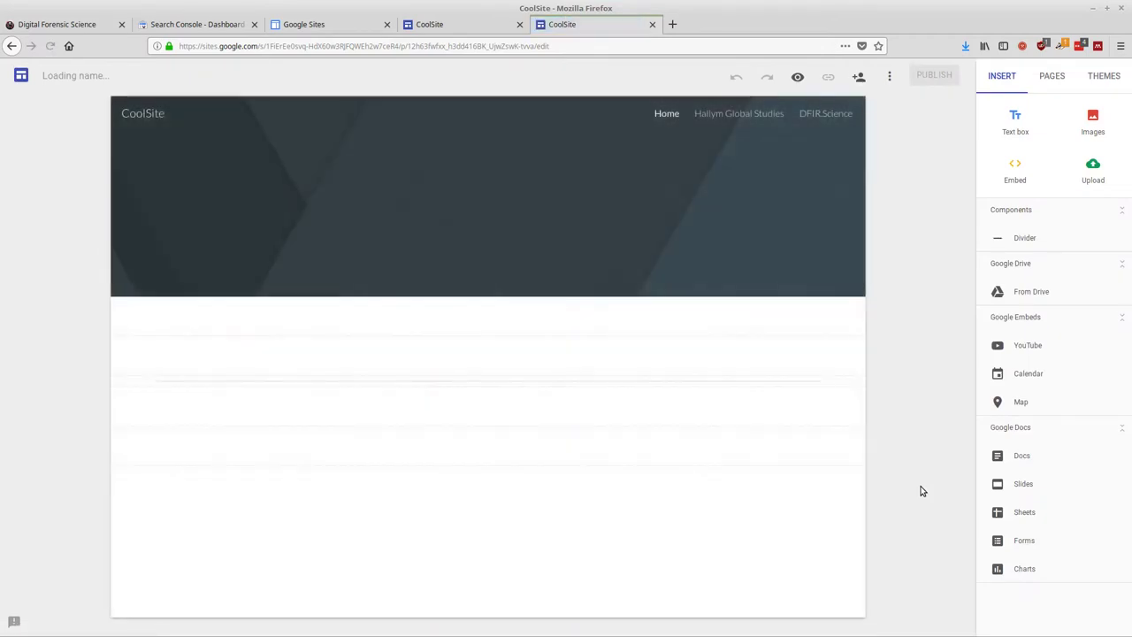
pyautogui.click(652, 25)
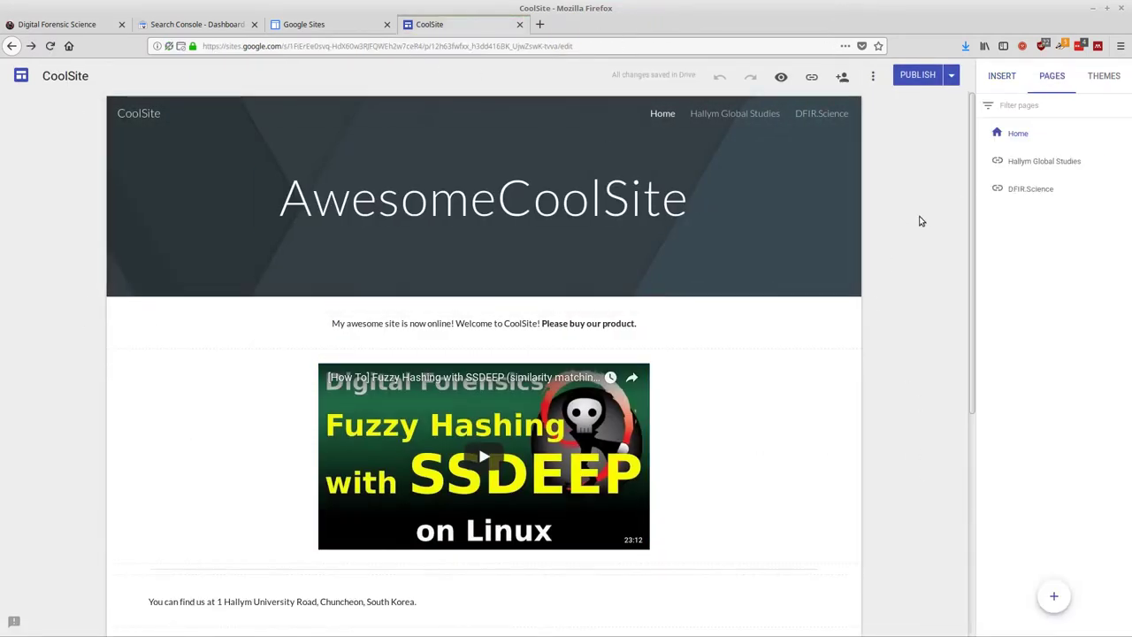
# - Check the Site Analytics setting for a Google Analytics tracking ID and close it without saving
pyautogui.click(873, 78)
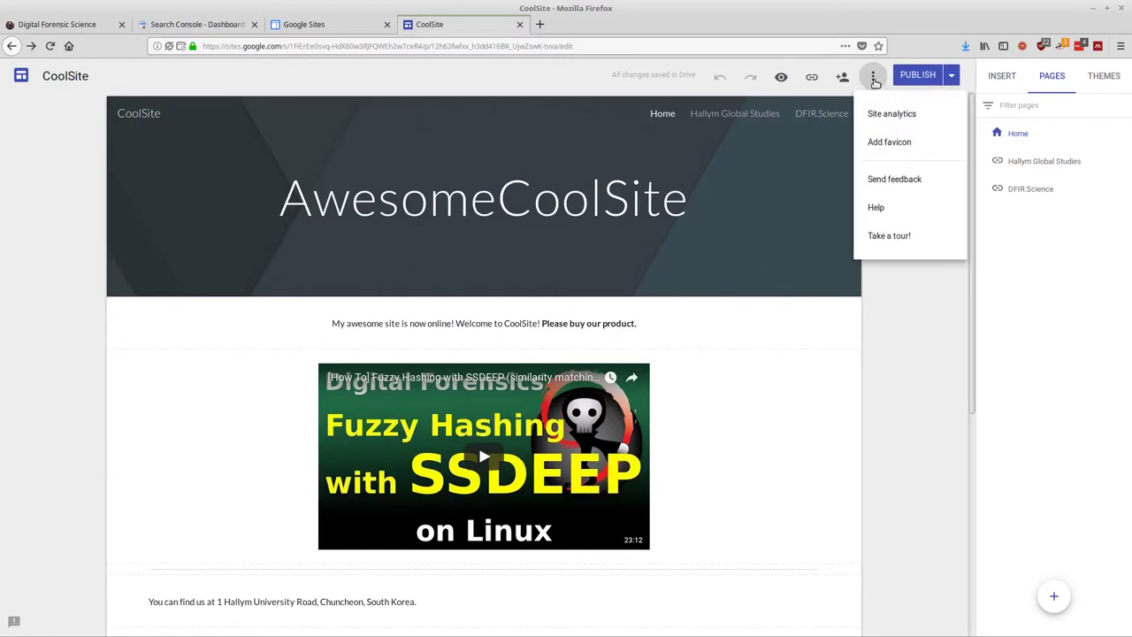
pyautogui.click(920, 115)
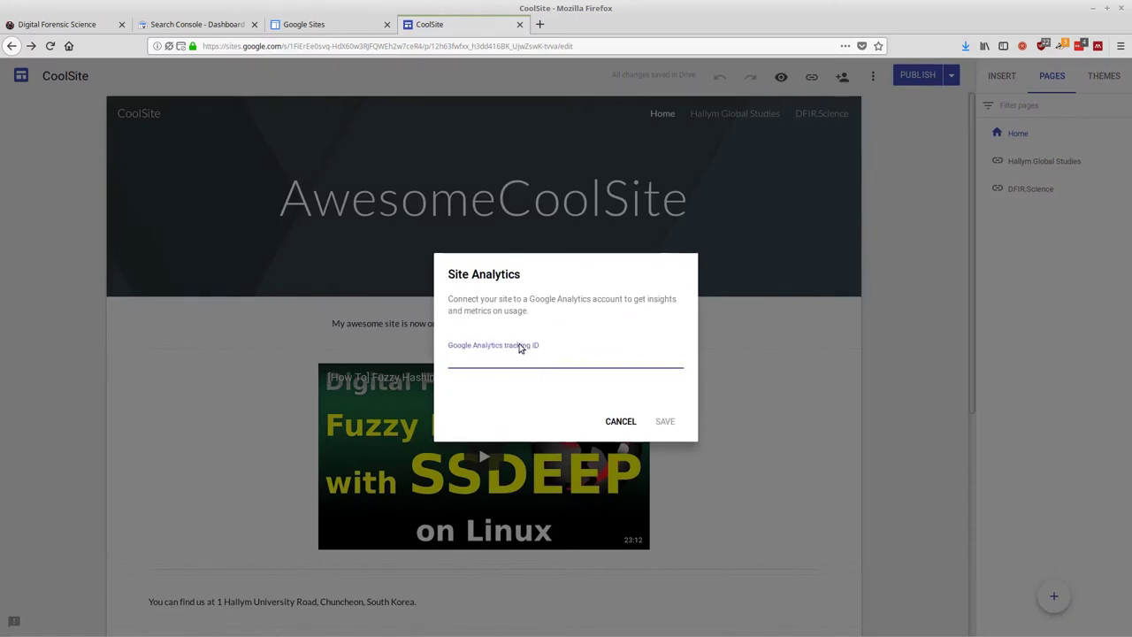
pyautogui.click(481, 350)
pyautogui.click(505, 360)
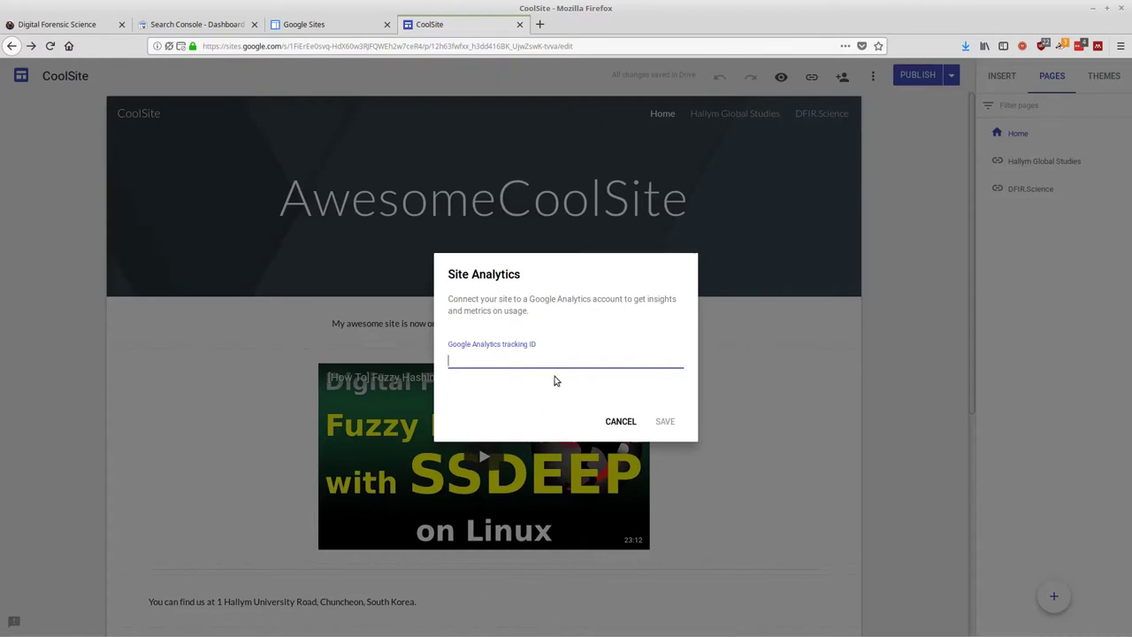
pyautogui.click(622, 422)
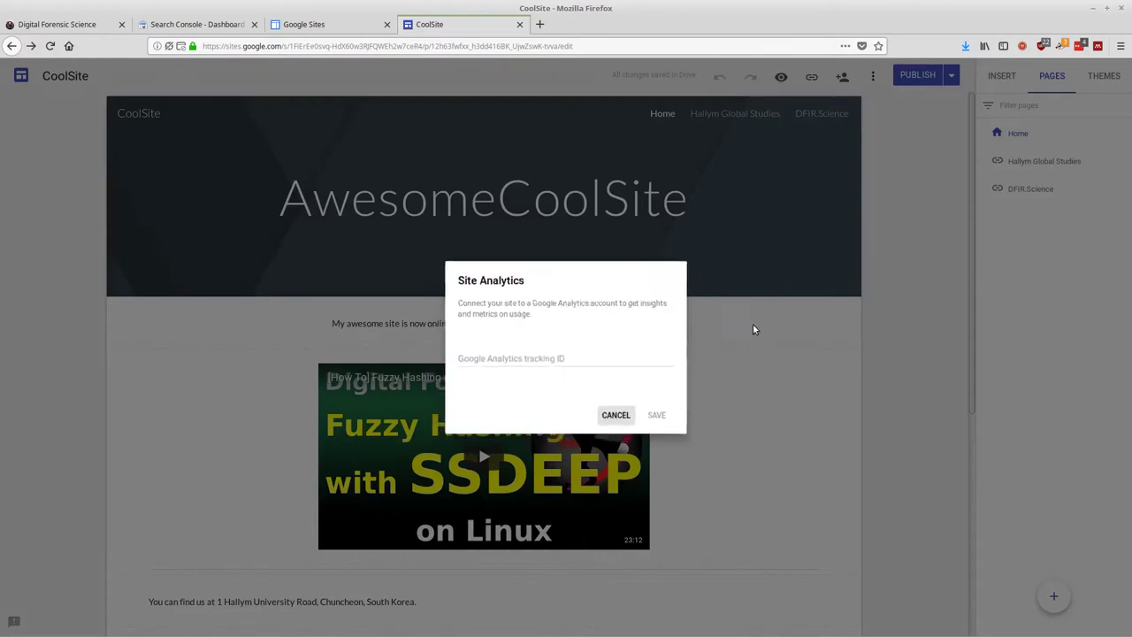
# - Review the site's additional options and publishing options, and look over the draft page down to the map
pyautogui.click(873, 76)
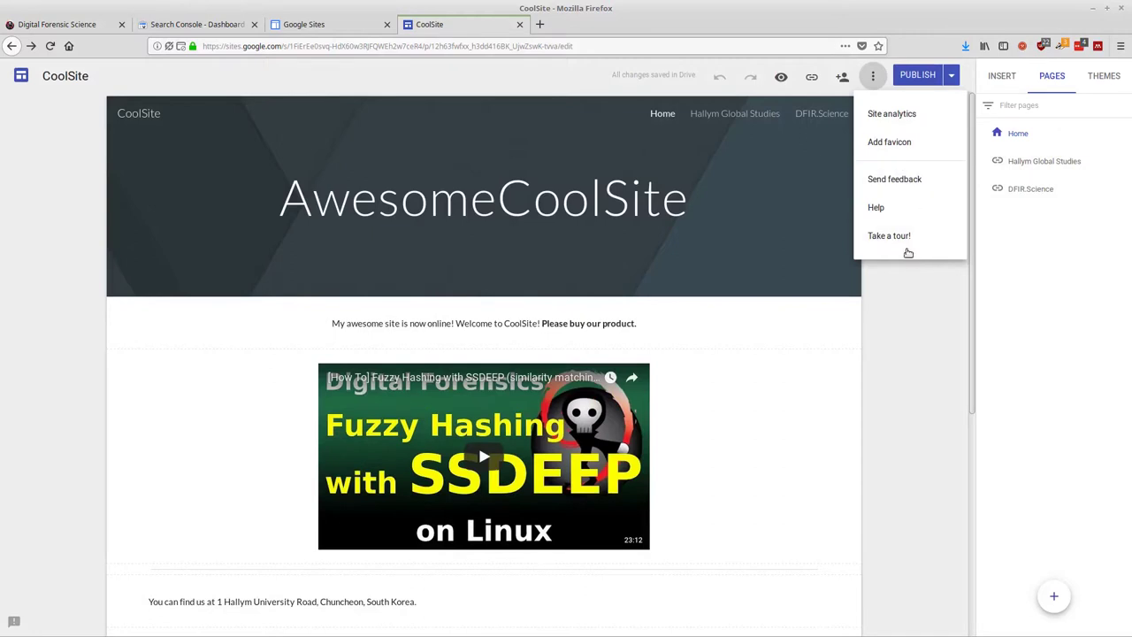
pyautogui.click(958, 77)
pyautogui.click(958, 77)
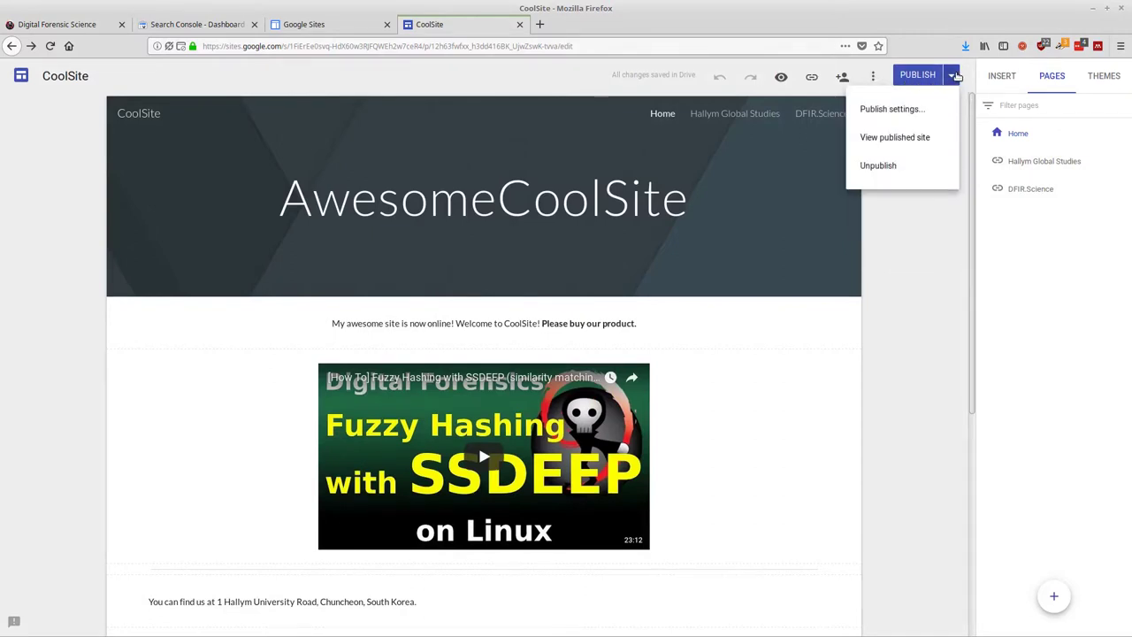
pyautogui.click(923, 251)
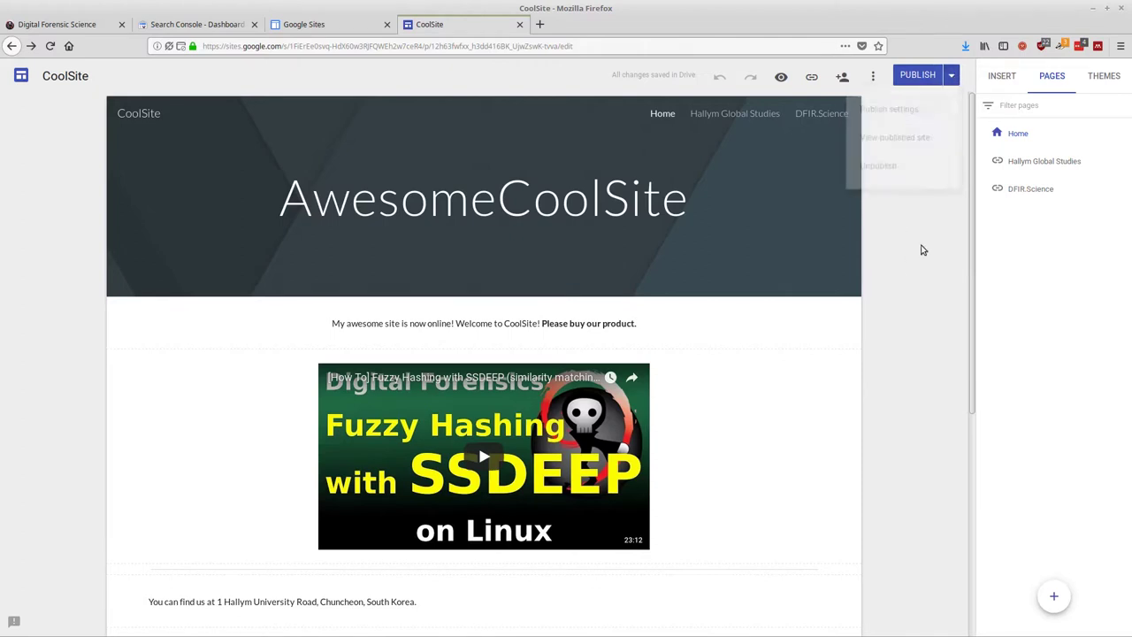
pyautogui.scroll(-5, 53, 280)
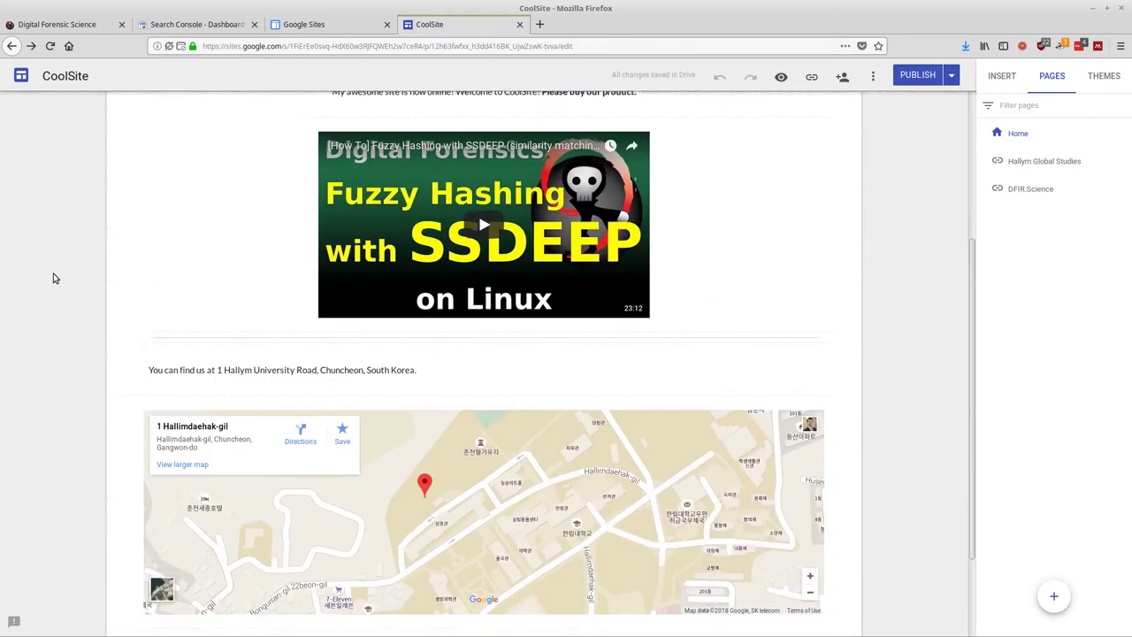
pyautogui.scroll(3, 12, 283)
pyautogui.scroll(2, 6, 281)
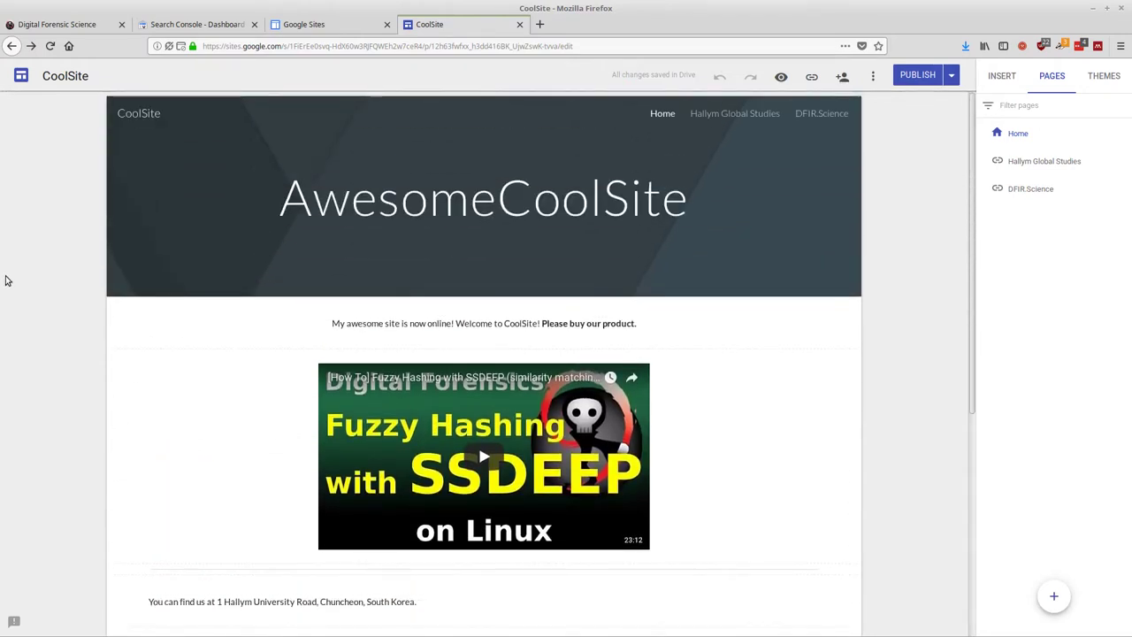
# - View the published site and examine its home page from the header to the embedded map
pyautogui.click(952, 75)
pyautogui.click(894, 138)
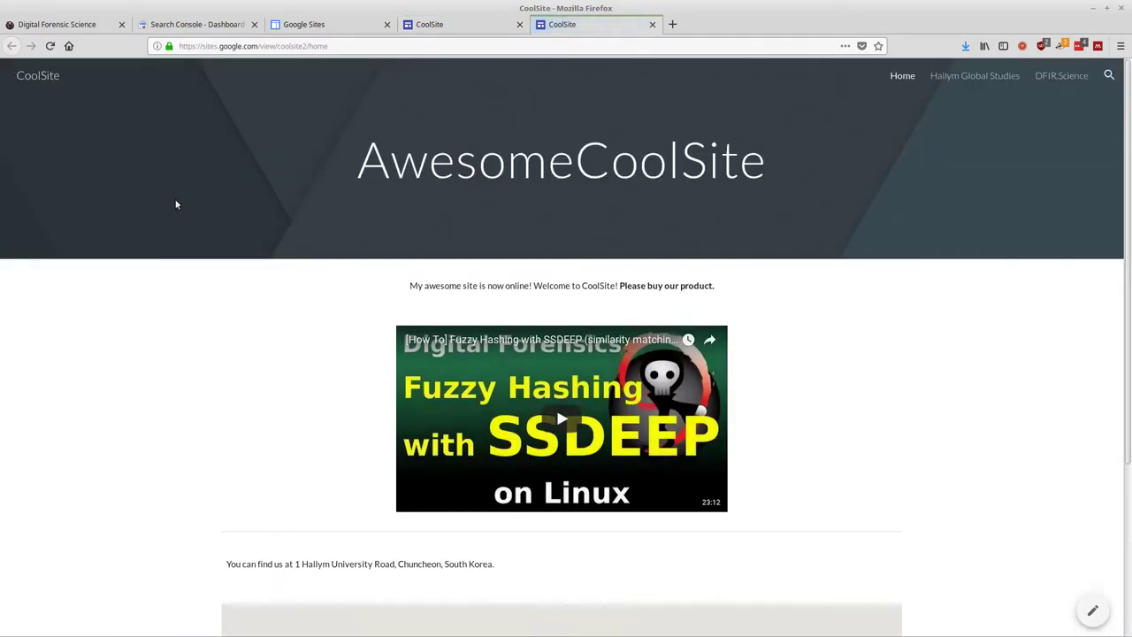
pyautogui.scroll(-3, 954, 300)
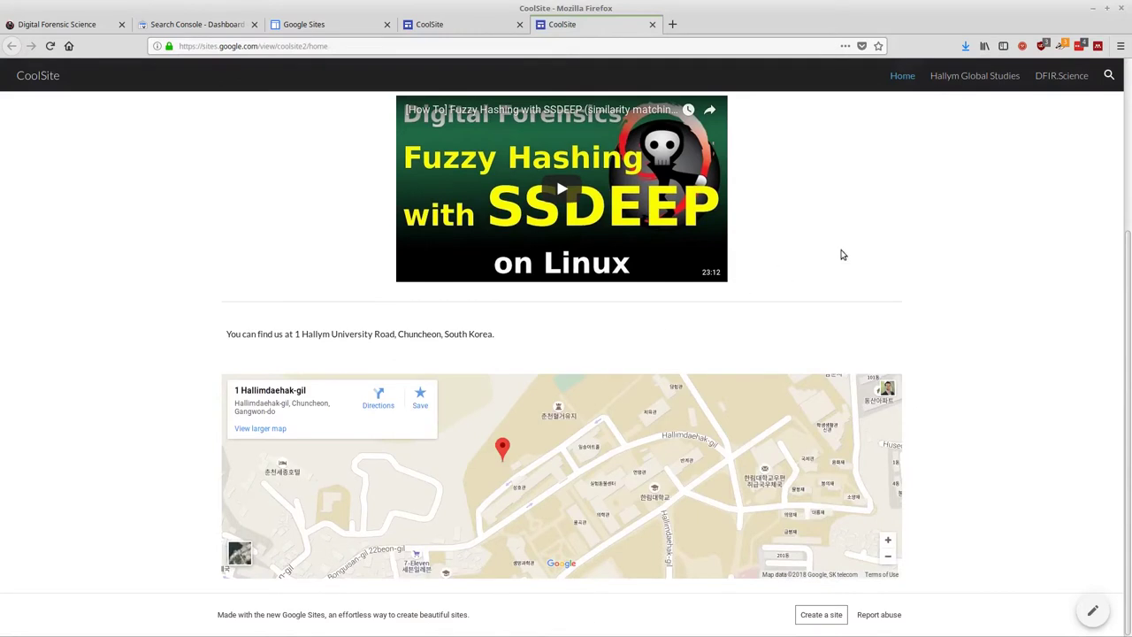
pyautogui.scroll(3, 889, 244)
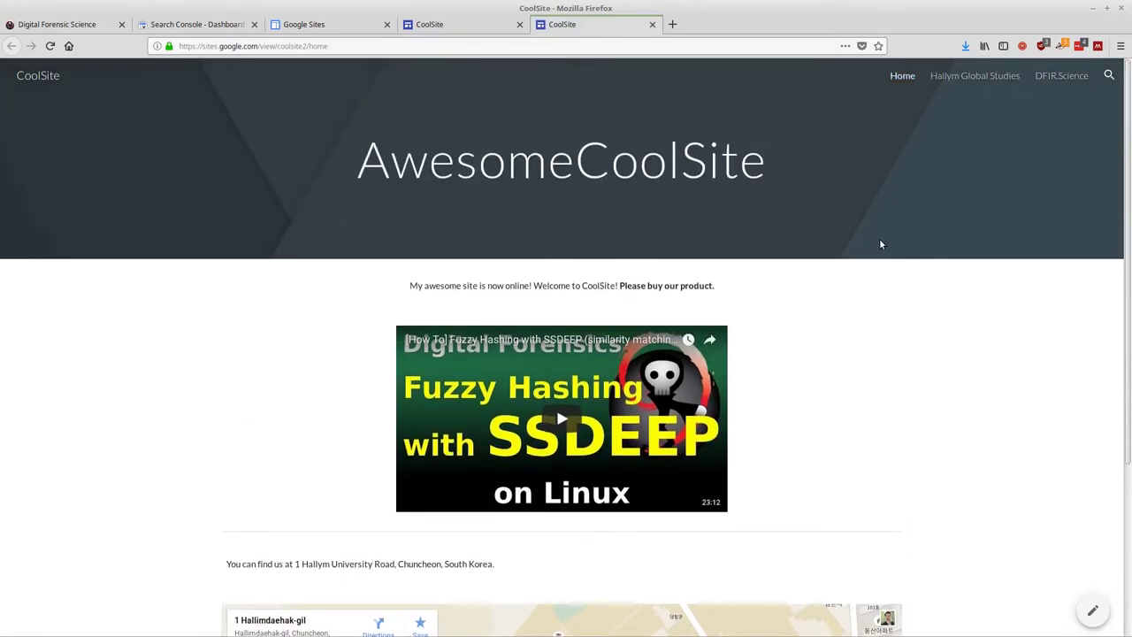
pyautogui.scroll(-1, 761, 477)
pyautogui.scroll(-3, 550, 365)
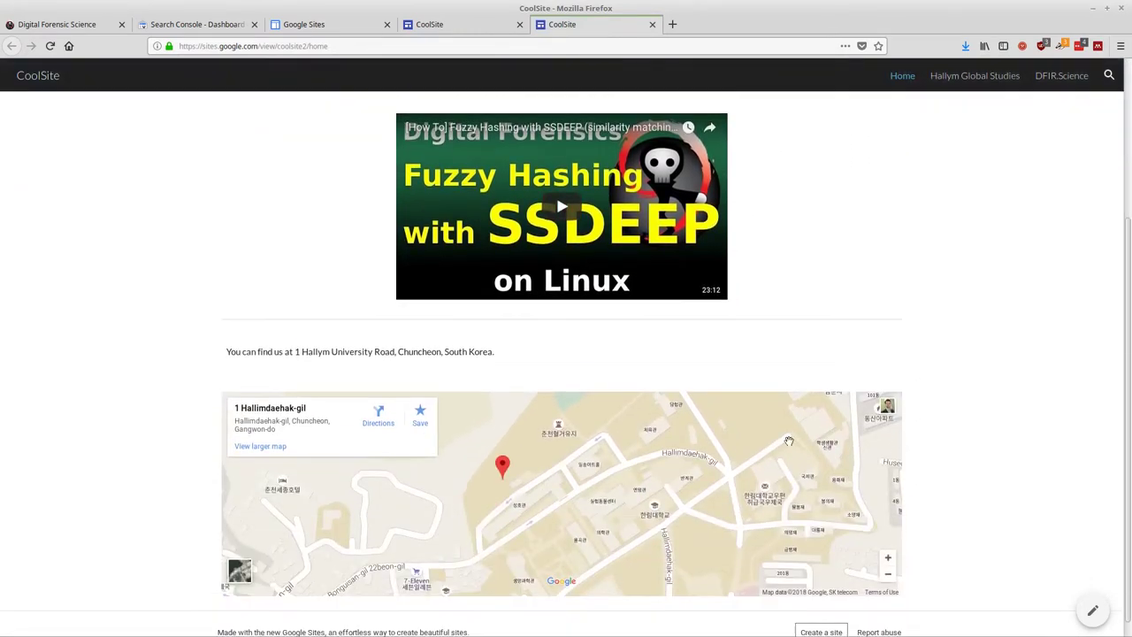
pyautogui.scroll(1, 844, 336)
pyautogui.scroll(-1, 706, 552)
pyautogui.scroll(-1, 706, 552)
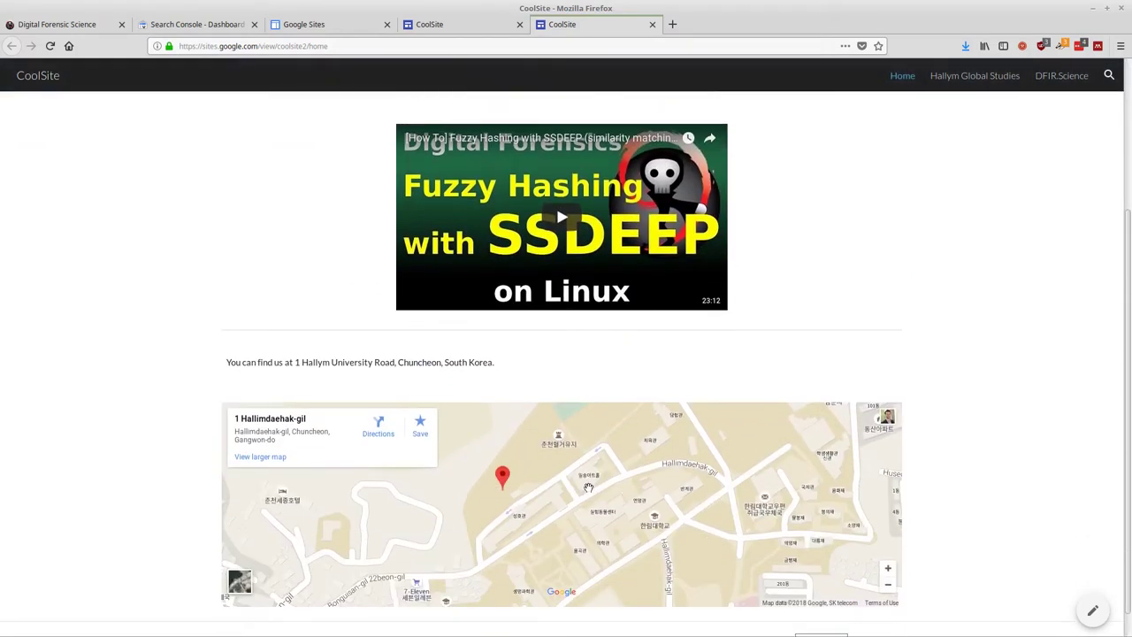
# - Play and pause the embedded SSDEEP video on the published page, and check the site's search before returning to the page
pyautogui.click(563, 224)
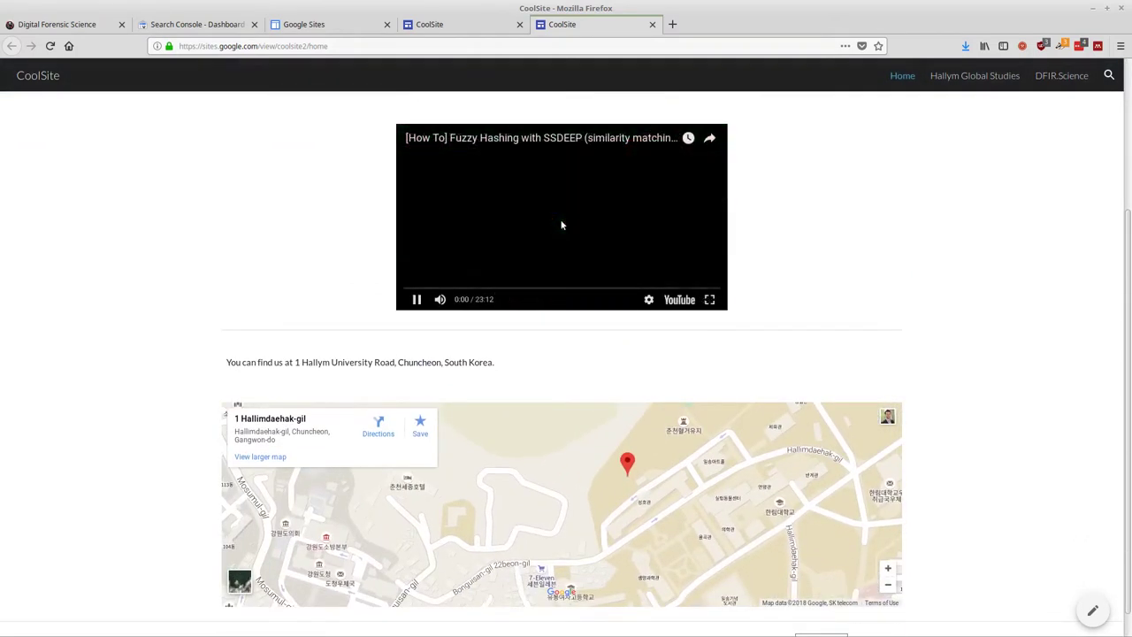
pyautogui.scroll(3, 731, 267)
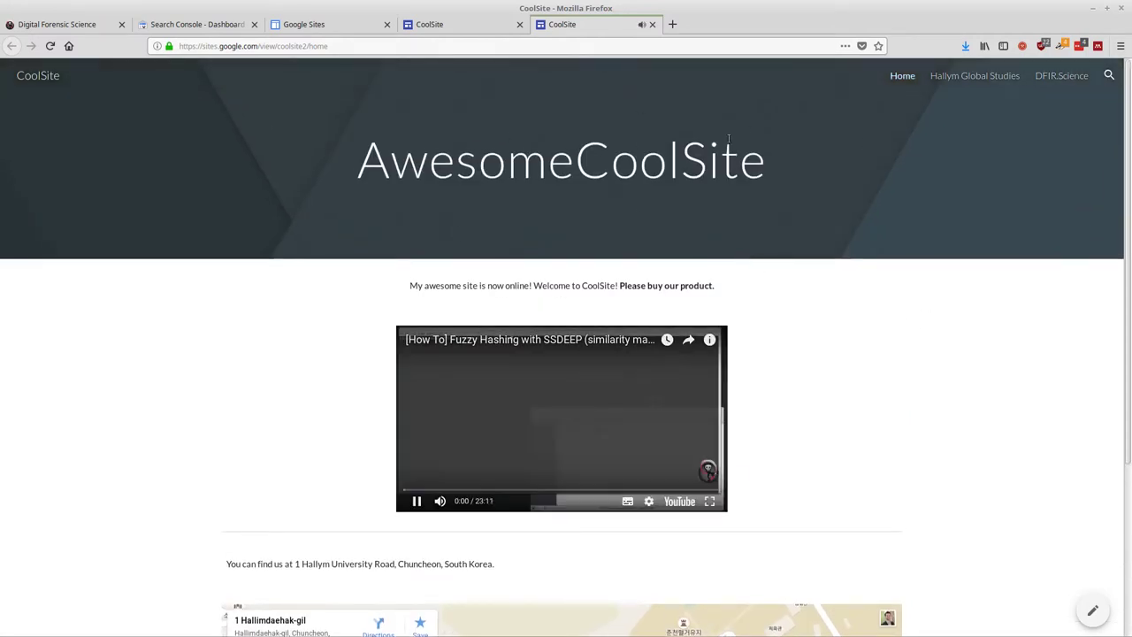
pyautogui.click(415, 501)
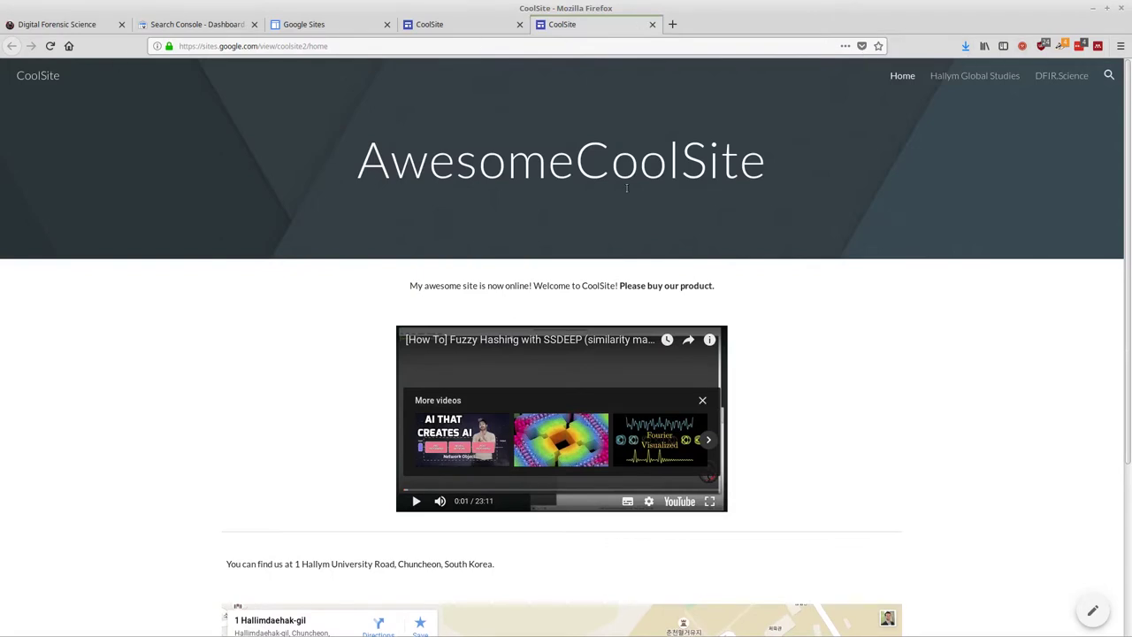
pyautogui.click(1109, 78)
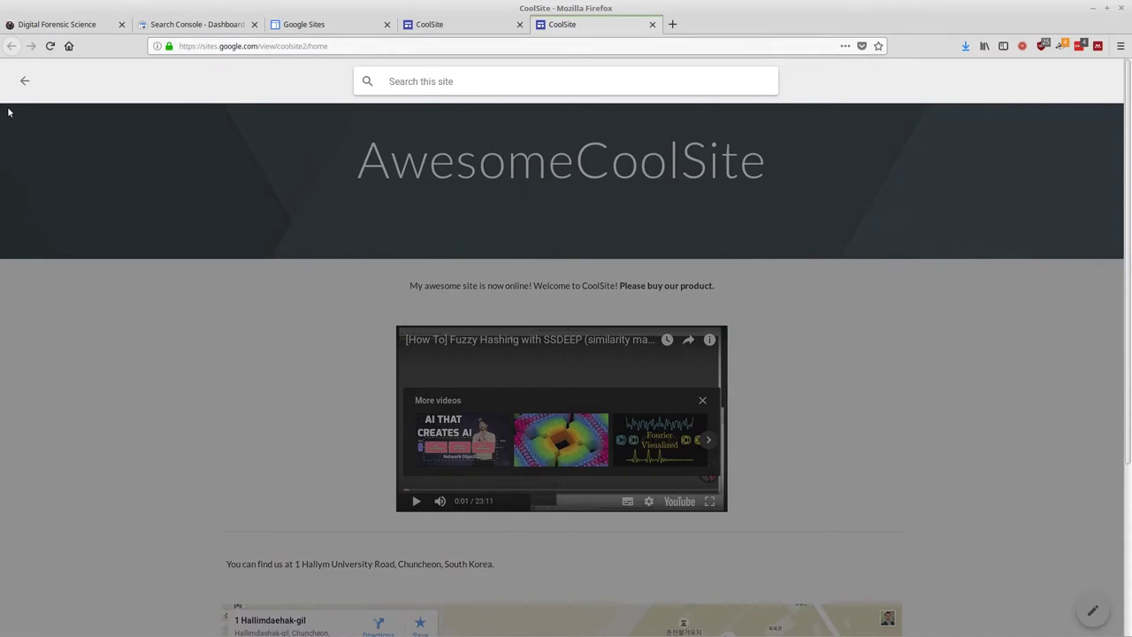
pyautogui.click(25, 80)
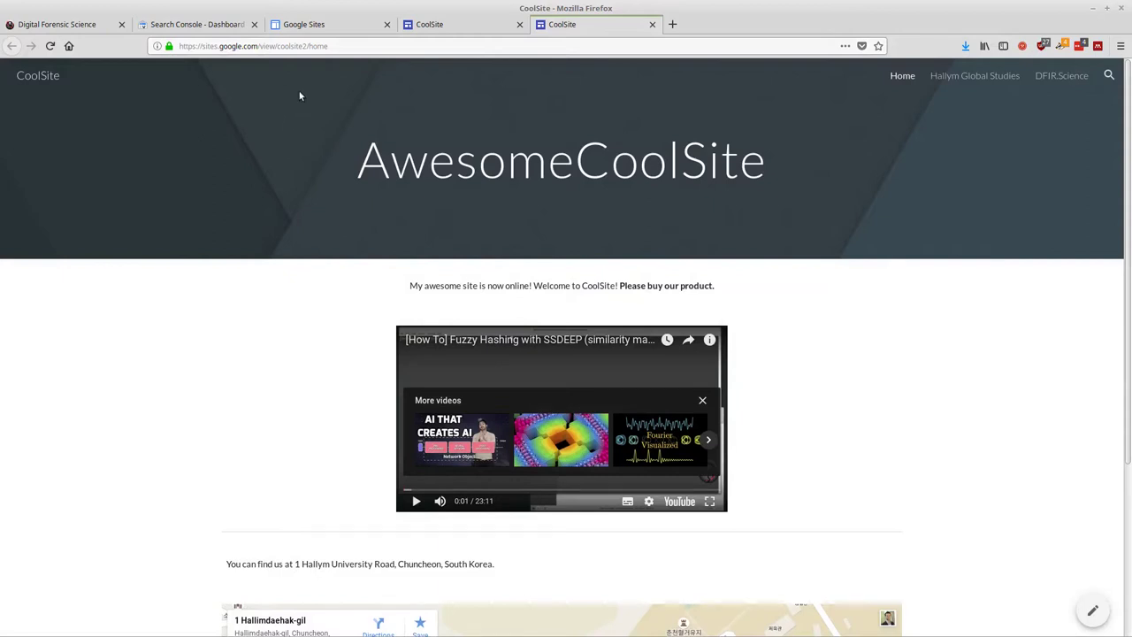
# - Highlight the base part of the published site's web address, and try to load coolsite.com in its place
pyautogui.moveTo(307, 46); pyautogui.dragTo(186, 42)
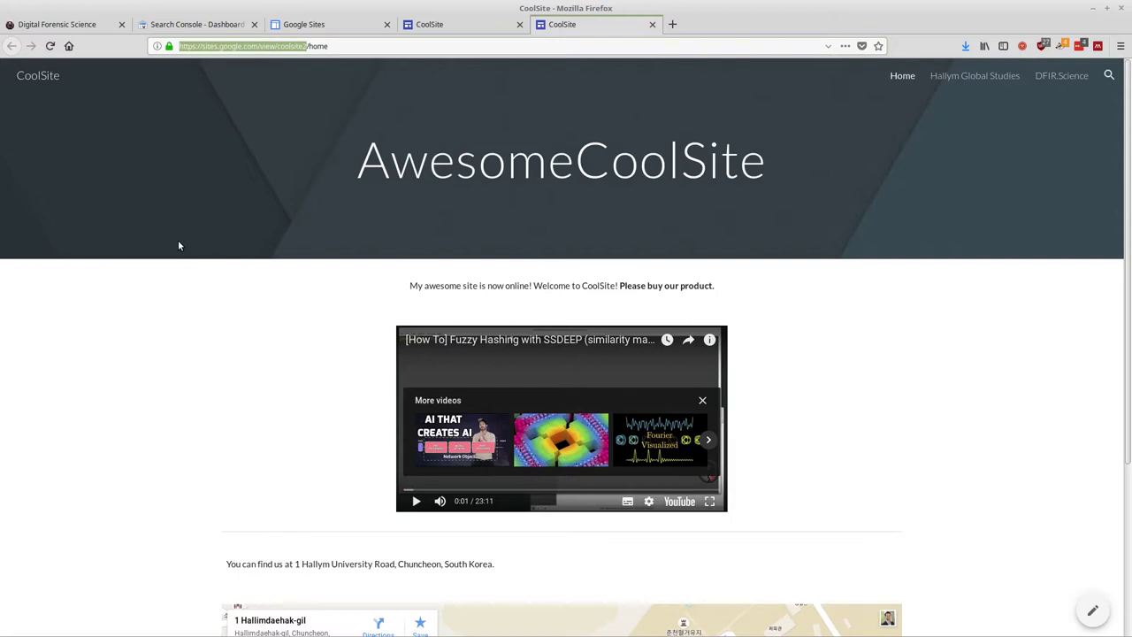
pyautogui.tripleClick(356, 46)
pyautogui.write('coolsite.com')
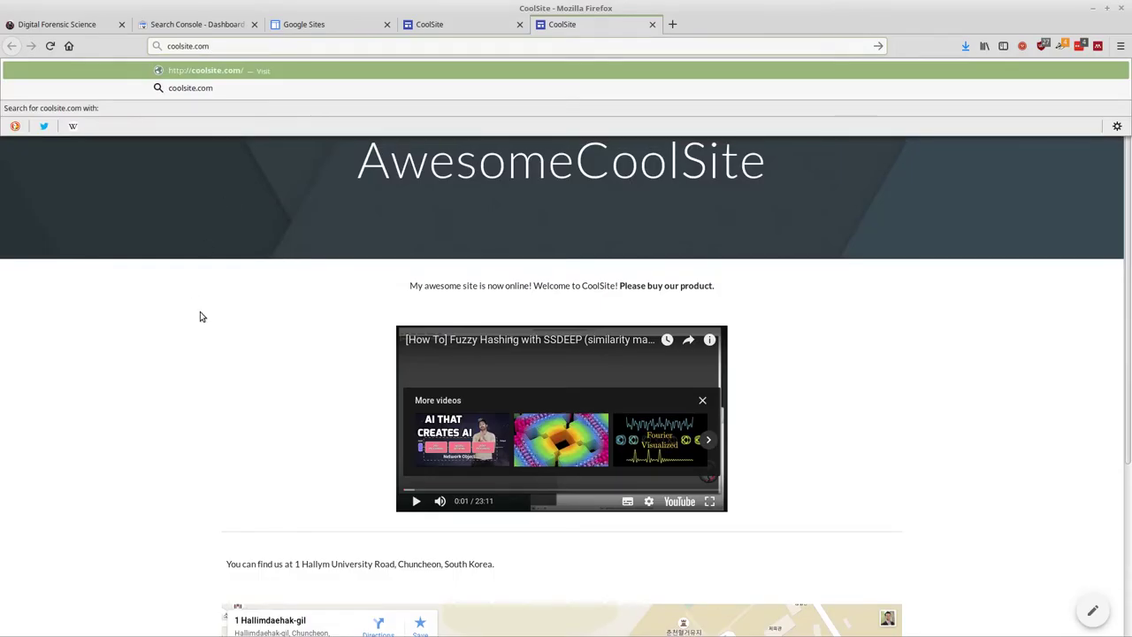
pyautogui.press('Return')
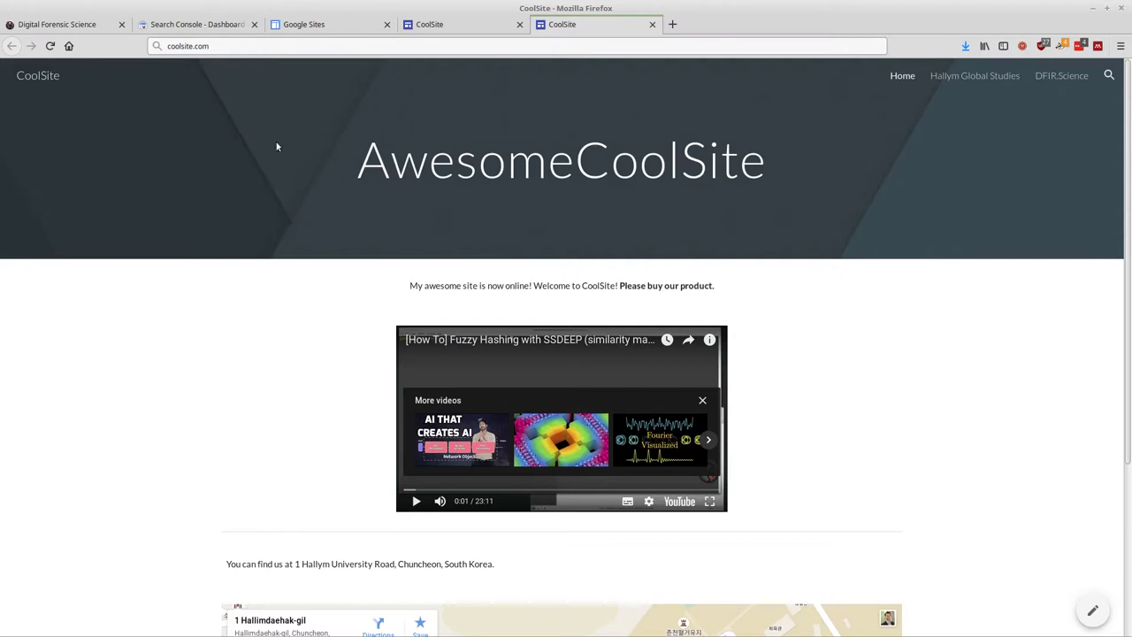
# - Search the web in a new browser tab for "best doman name provider"
pyautogui.click(672, 25)
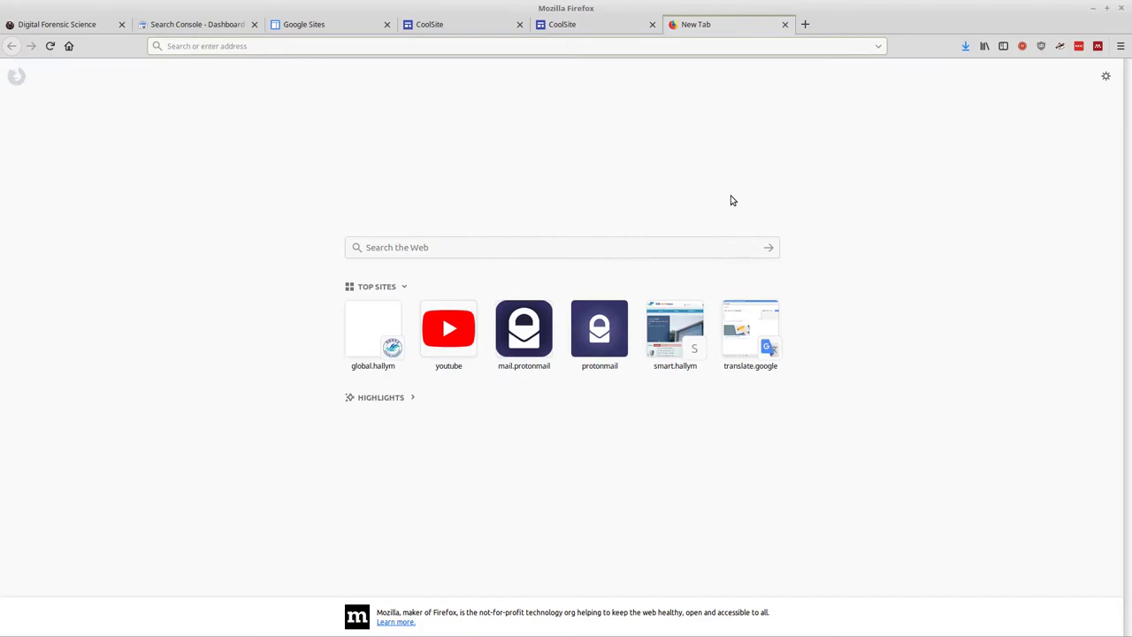
pyautogui.write('g')
pyautogui.press('BackSpace')
pyautogui.press('BackSpace')
pyautogui.write('best')
pyautogui.press('BackSpace')
pyautogui.press('BackSpace')
pyautogui.press('BackSpace')
pyautogui.press('BackSpace')
pyautogui.write('best ')
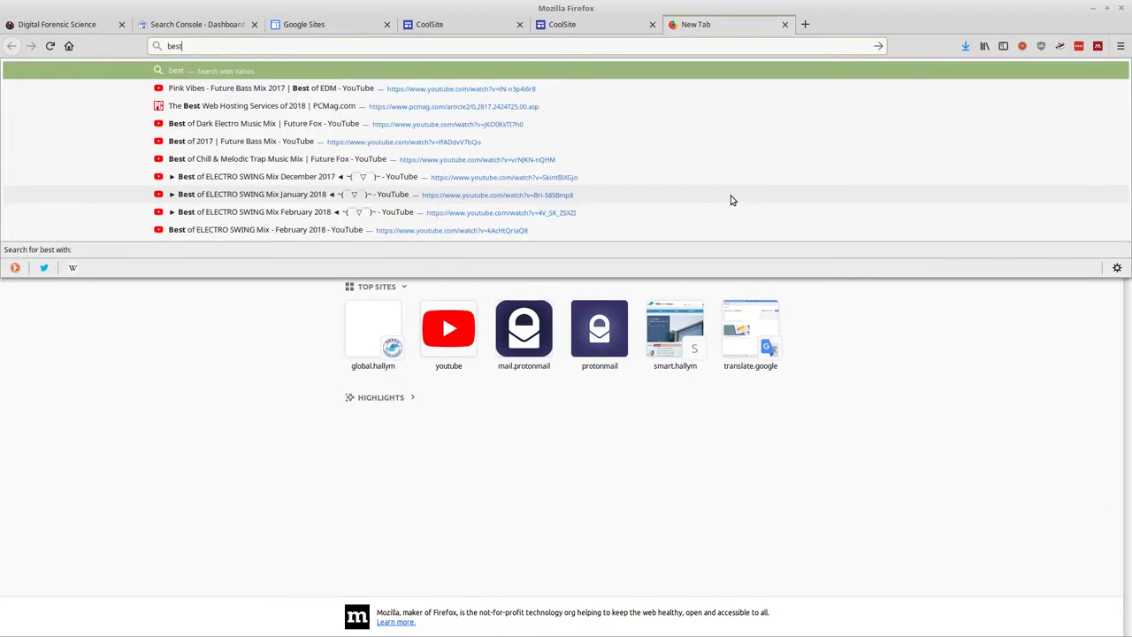
pyautogui.write('doman name provider')
pyautogui.press('Return')
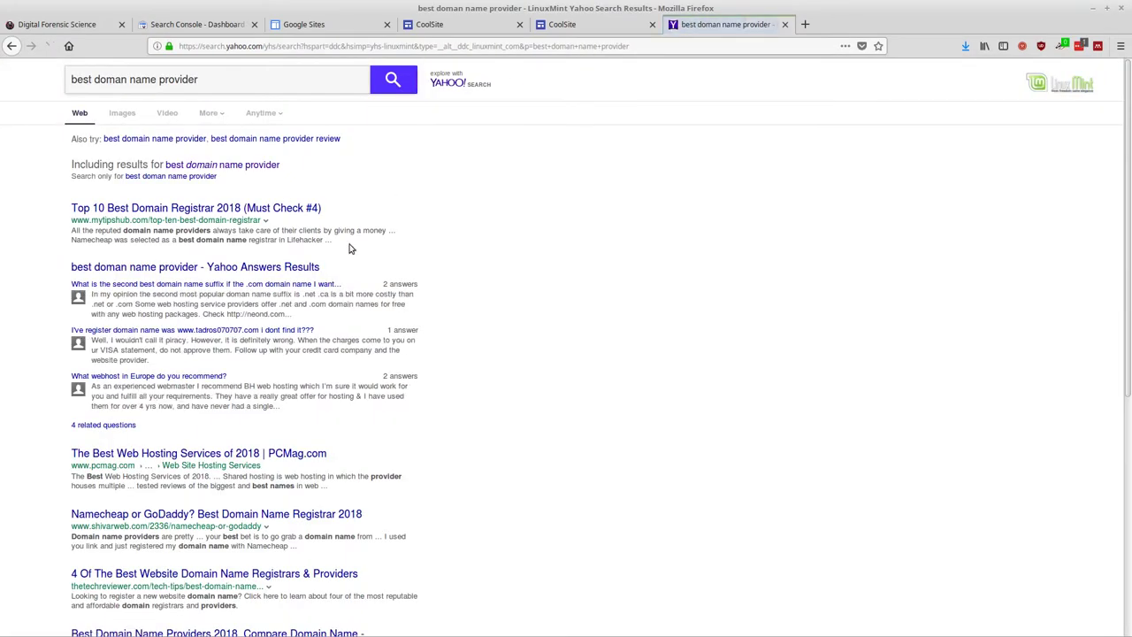
# - Open the search result "Top 10 Best Domain Registrar 2018 (Must Check #4)" and find its quick summary table
pyautogui.scroll(-1, 481, 171)
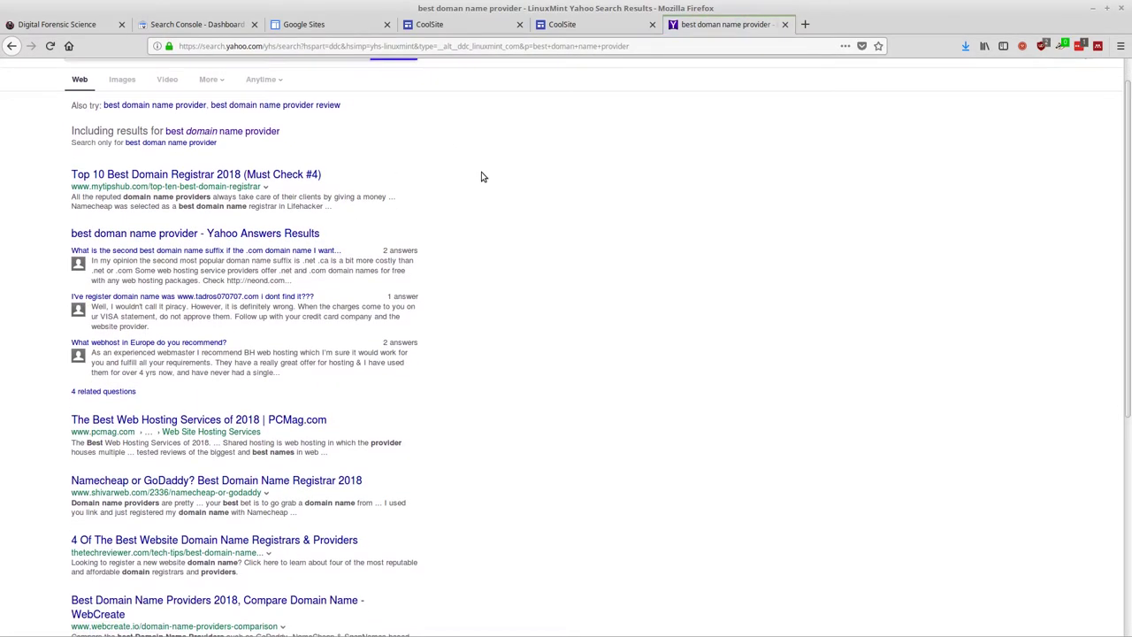
pyautogui.click(199, 176)
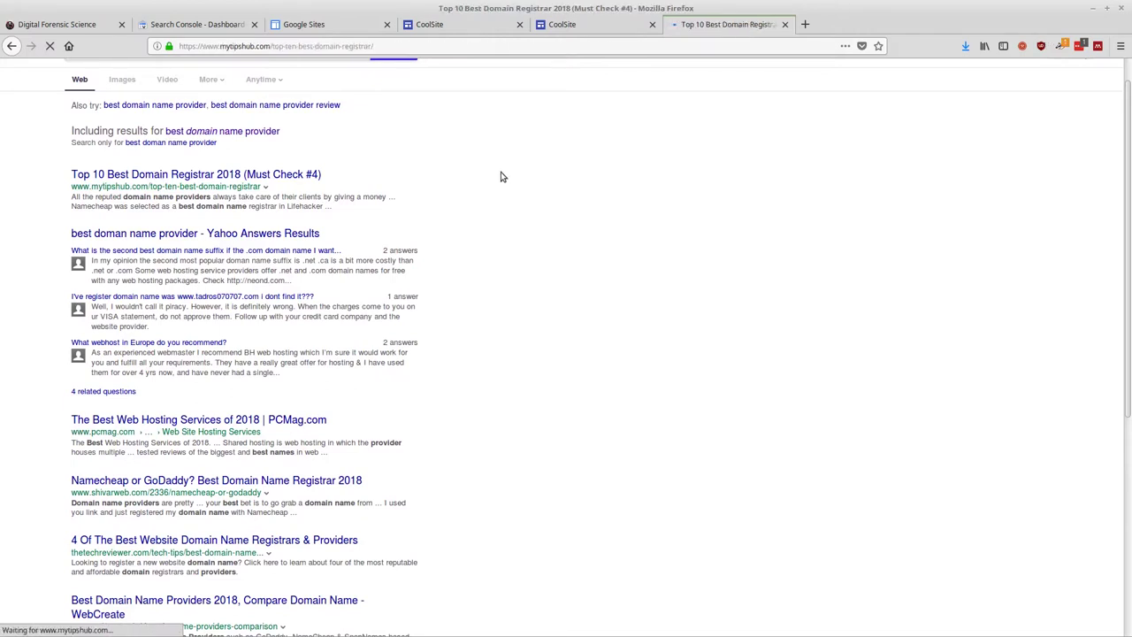
pyautogui.scroll(-10, 222, 334)
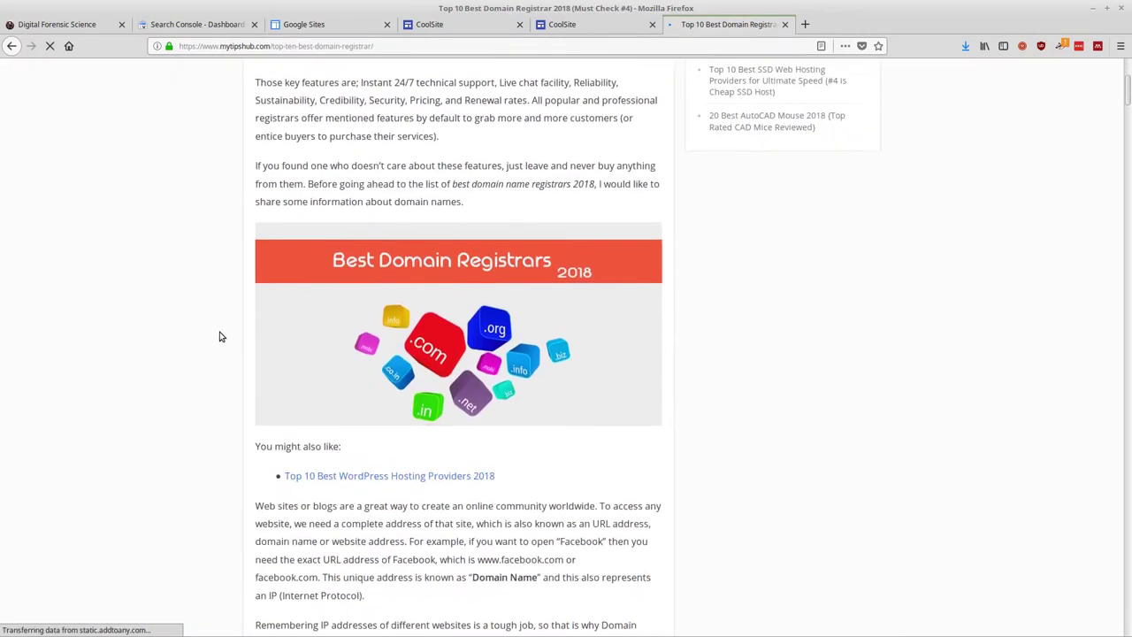
pyautogui.scroll(-5, 222, 335)
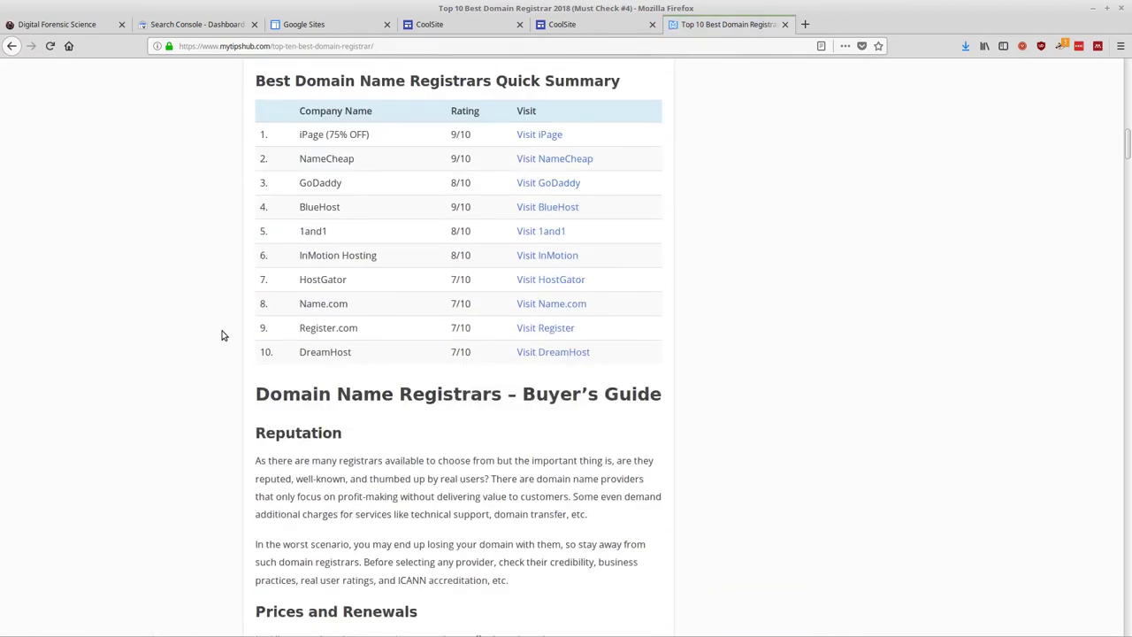
pyautogui.scroll(1, 361, 331)
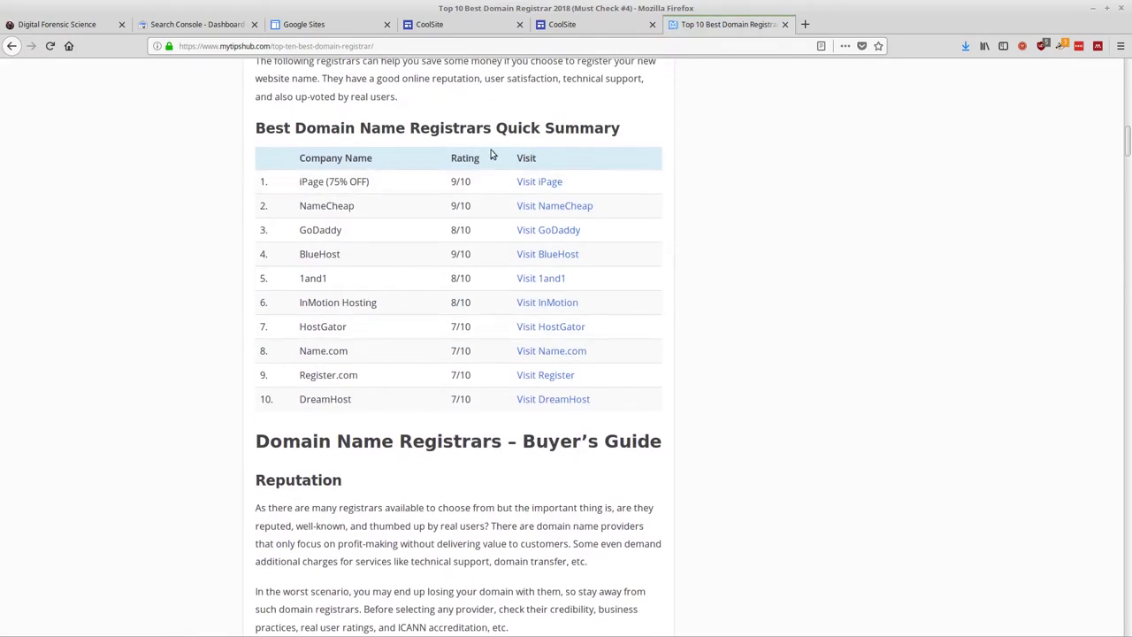
# - Highlight NameCheap and GoDaddy in the registrar summary table, and clear the selection
pyautogui.moveTo(300, 181); pyautogui.dragTo(369, 209)
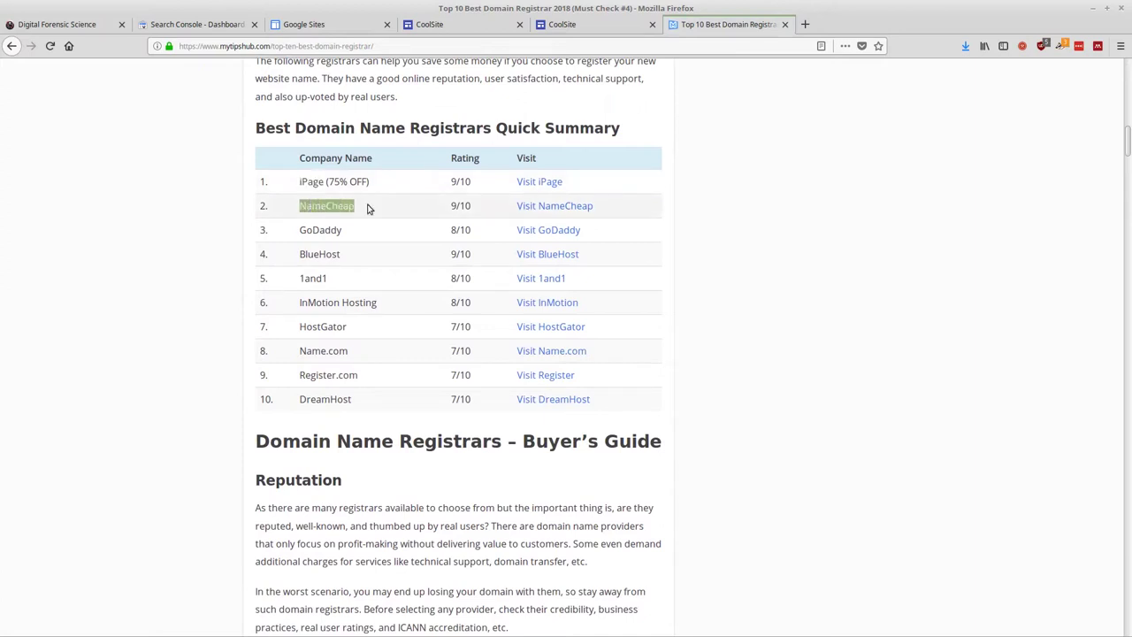
pyautogui.moveTo(336, 232); pyautogui.dragTo(299, 205)
pyautogui.click(299, 205)
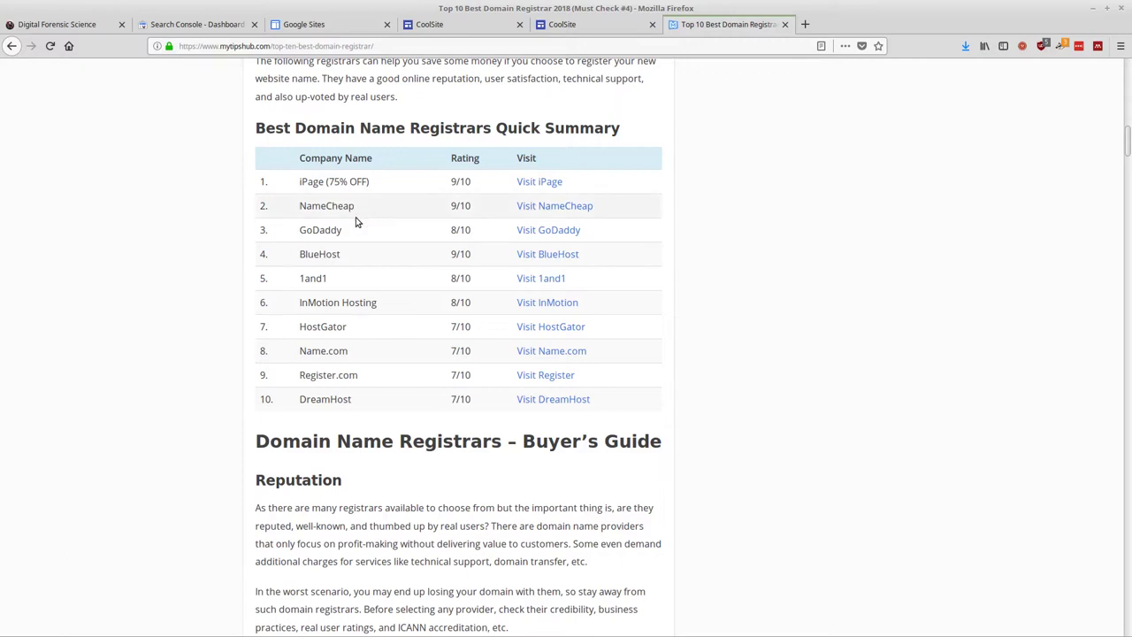
# - Visit GoDaddy from the registrar table and look at its domain search field and the domain prices below it
pyautogui.click(536, 231)
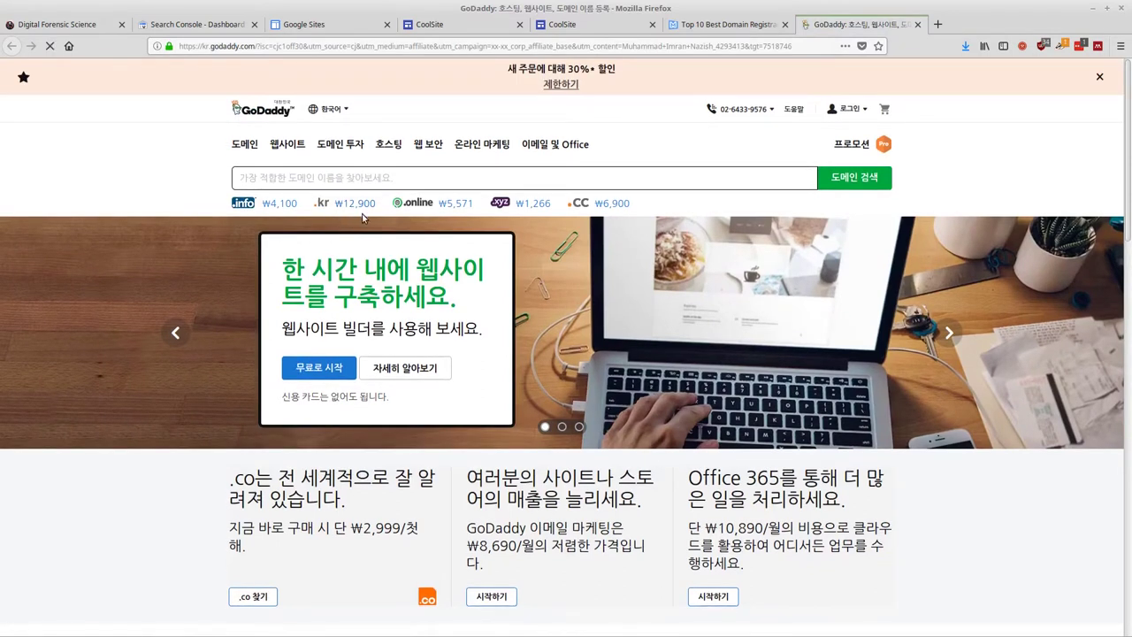
pyautogui.click(361, 176)
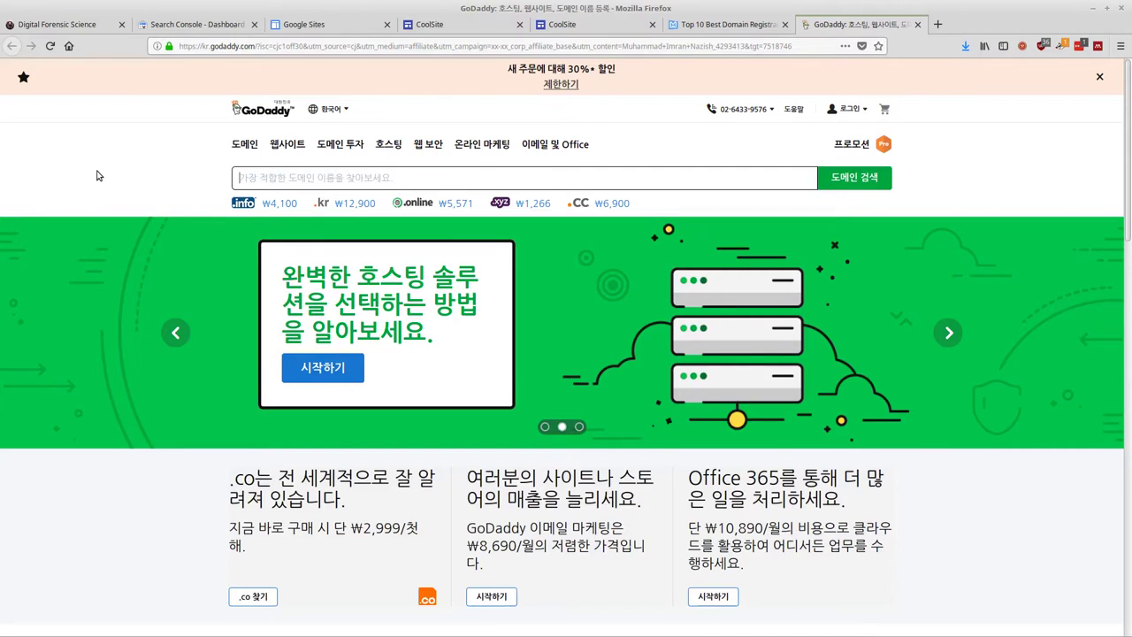
pyautogui.scroll(-1, 97, 176)
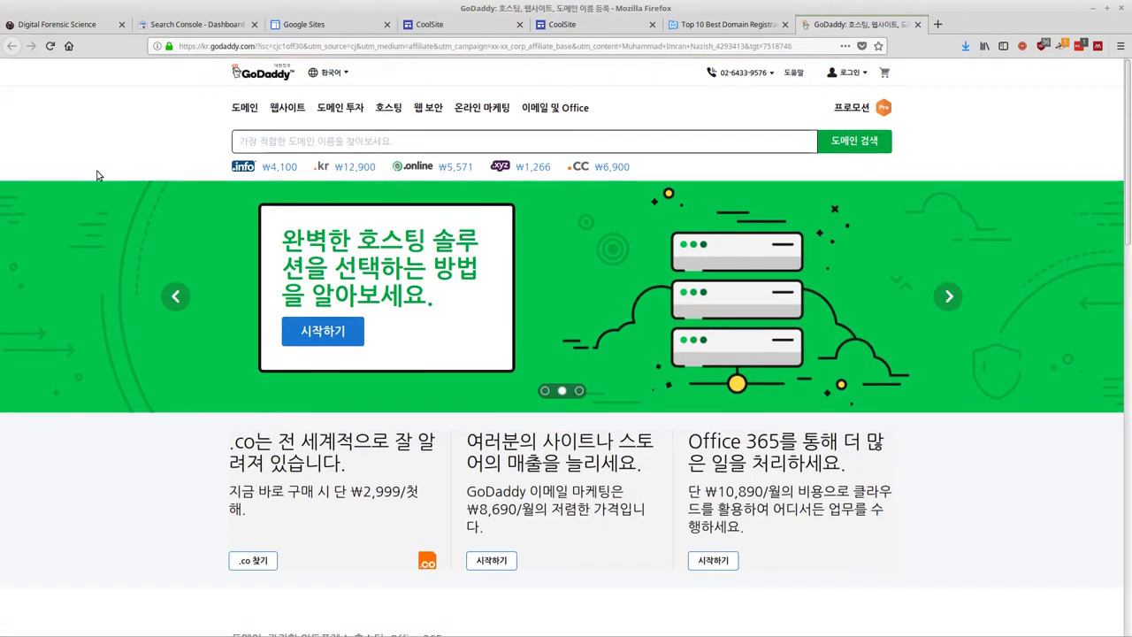
# - Search GoDaddy for the domain taco.kr and highlight the alternative tacos.kr in the results
pyautogui.write('taco.kr')
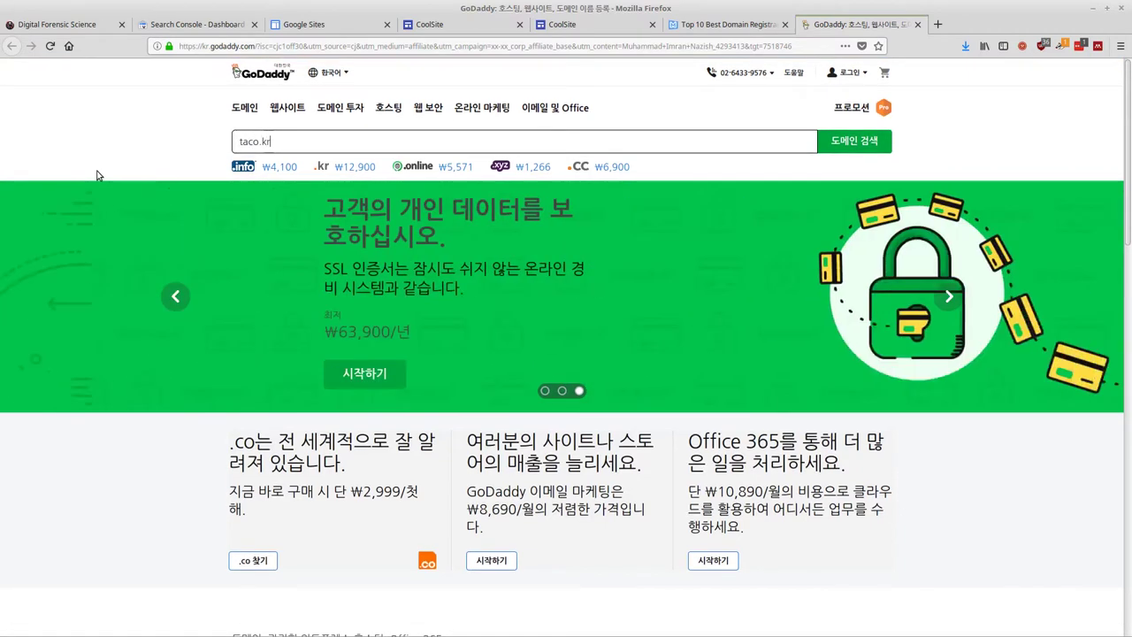
pyautogui.press('Return')
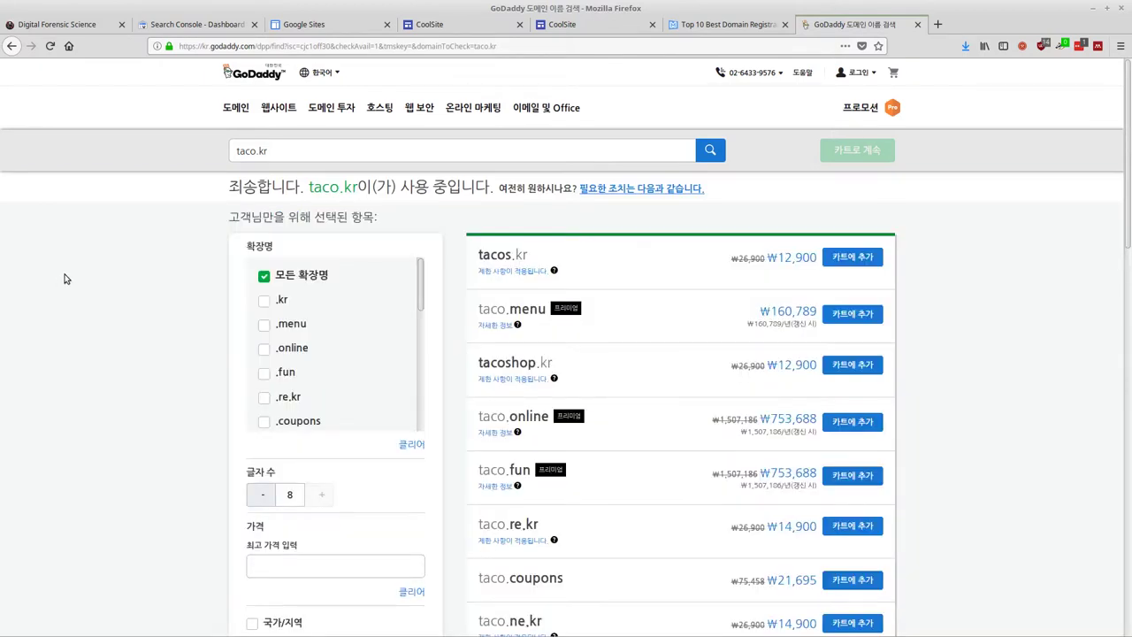
pyautogui.scroll(-1, 88, 267)
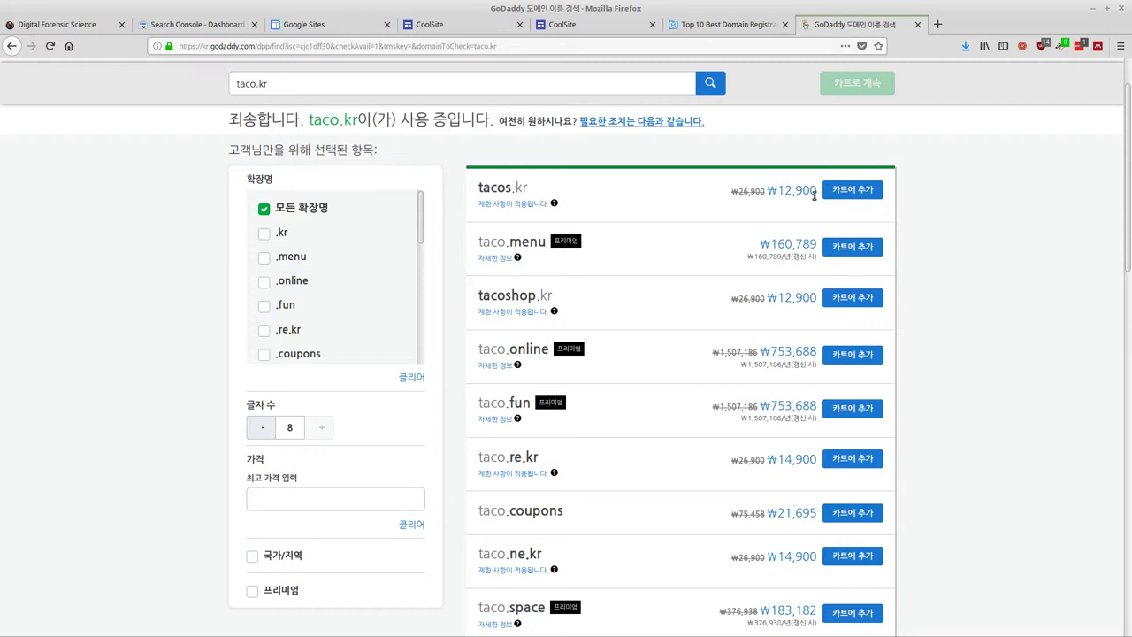
pyautogui.doubleClick(517, 187)
# - Visit taco.kr in a new browser tab to check the existing site, and close that tab
pyautogui.click(938, 24)
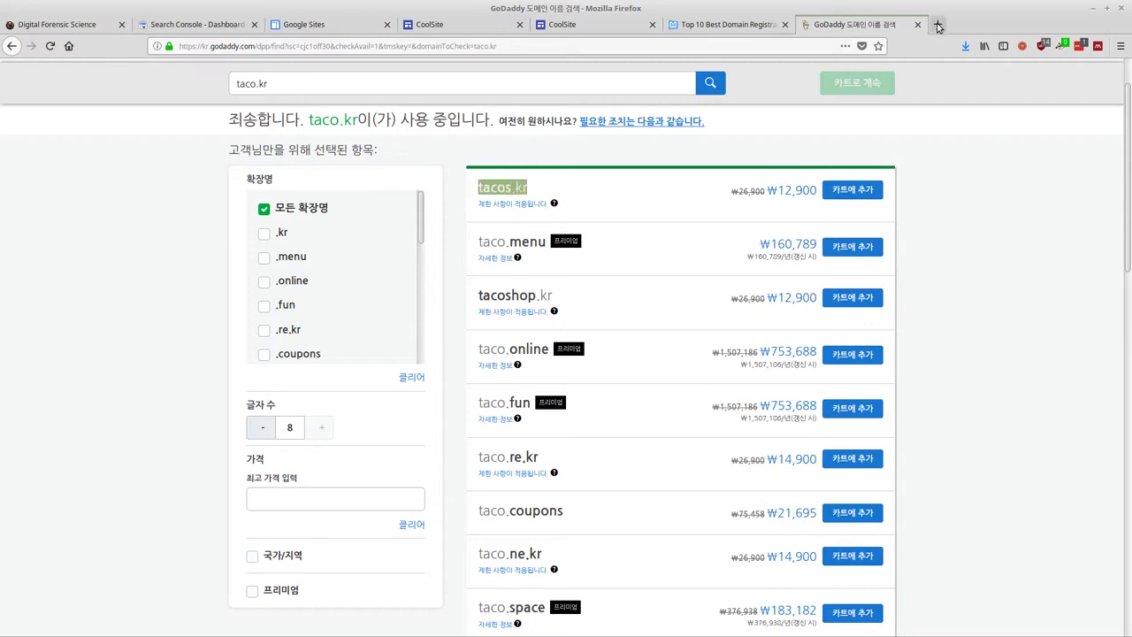
pyautogui.write('taco.kr')
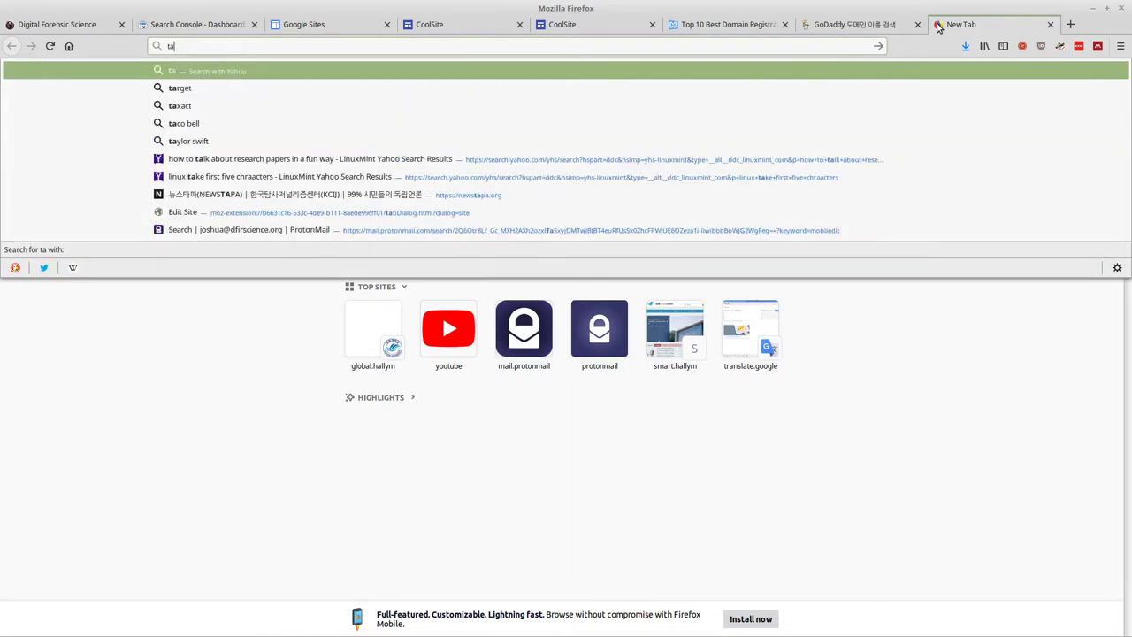
pyautogui.press('Return')
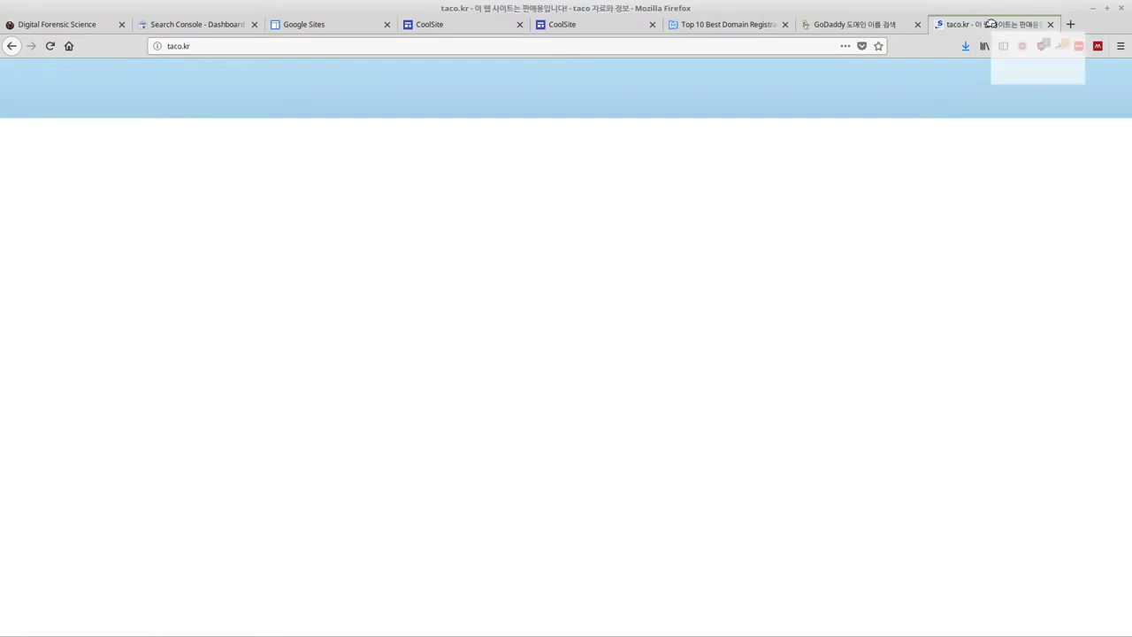
pyautogui.click(1051, 25)
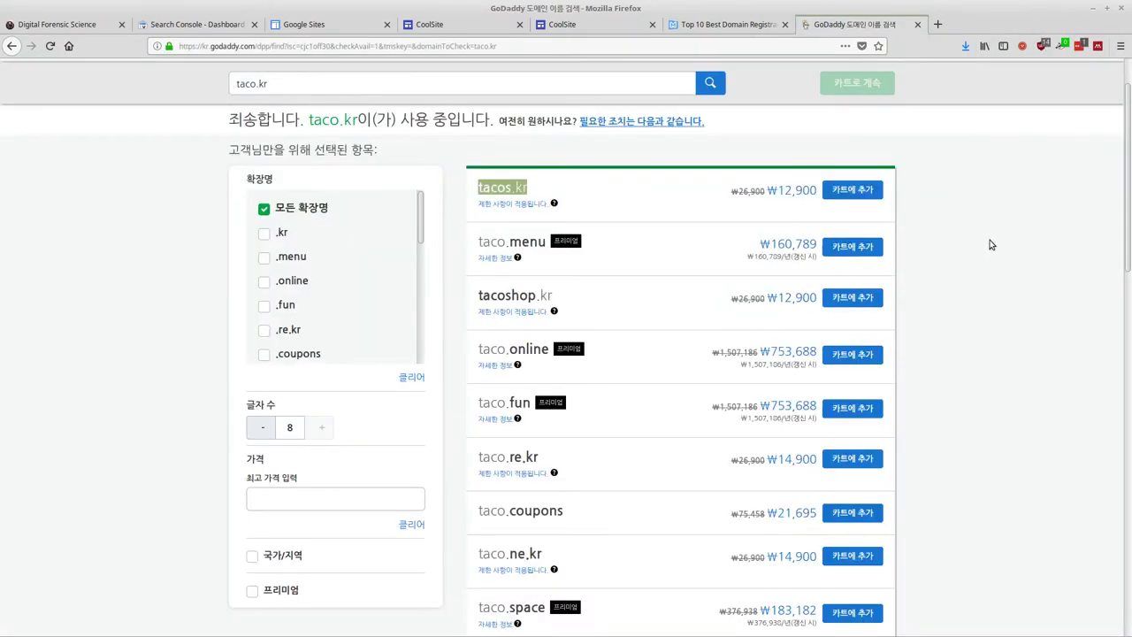
# - Look through the alternative taco domains and their prices down to the end of the list and back up
pyautogui.scroll(-1, 710, 166)
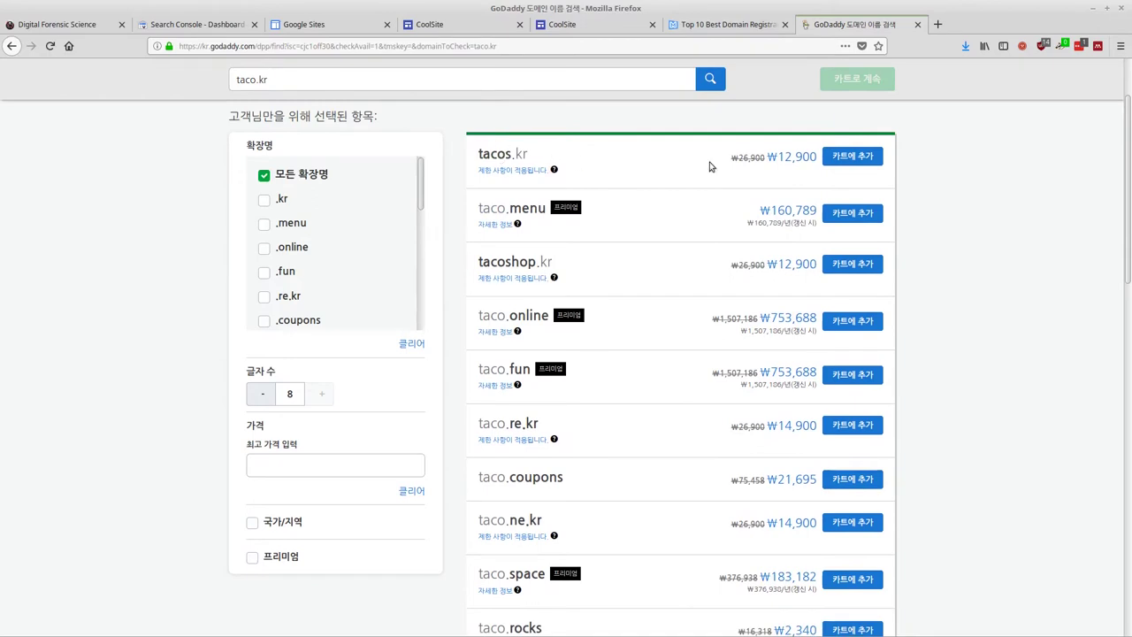
pyautogui.scroll(-1, 1014, 220)
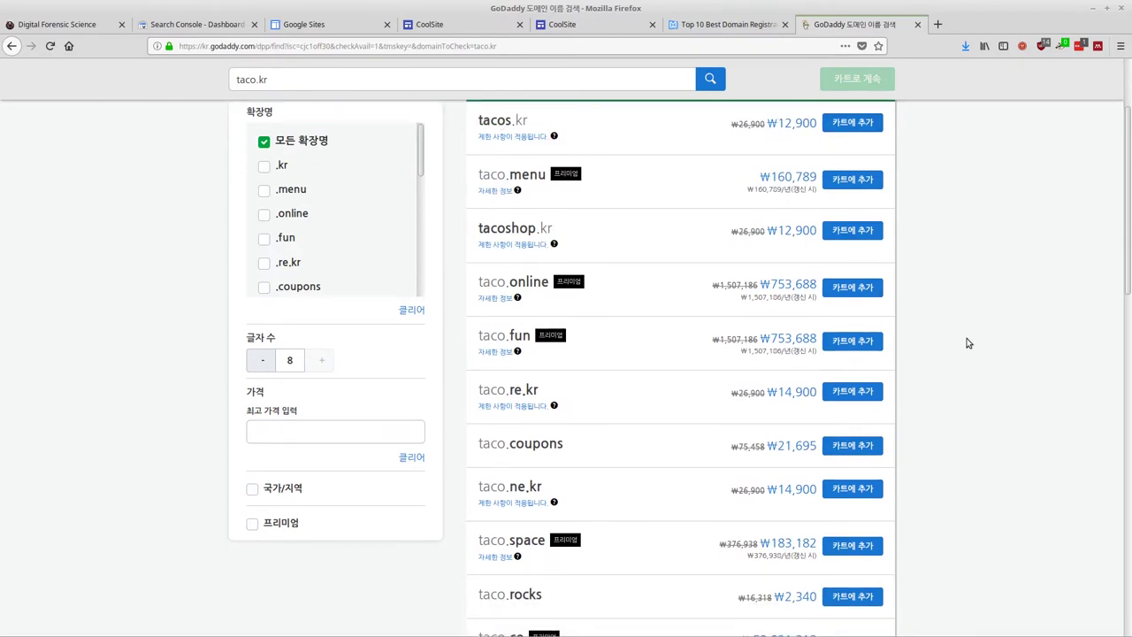
pyautogui.scroll(-4, 965, 341)
pyautogui.scroll(-10, 924, 415)
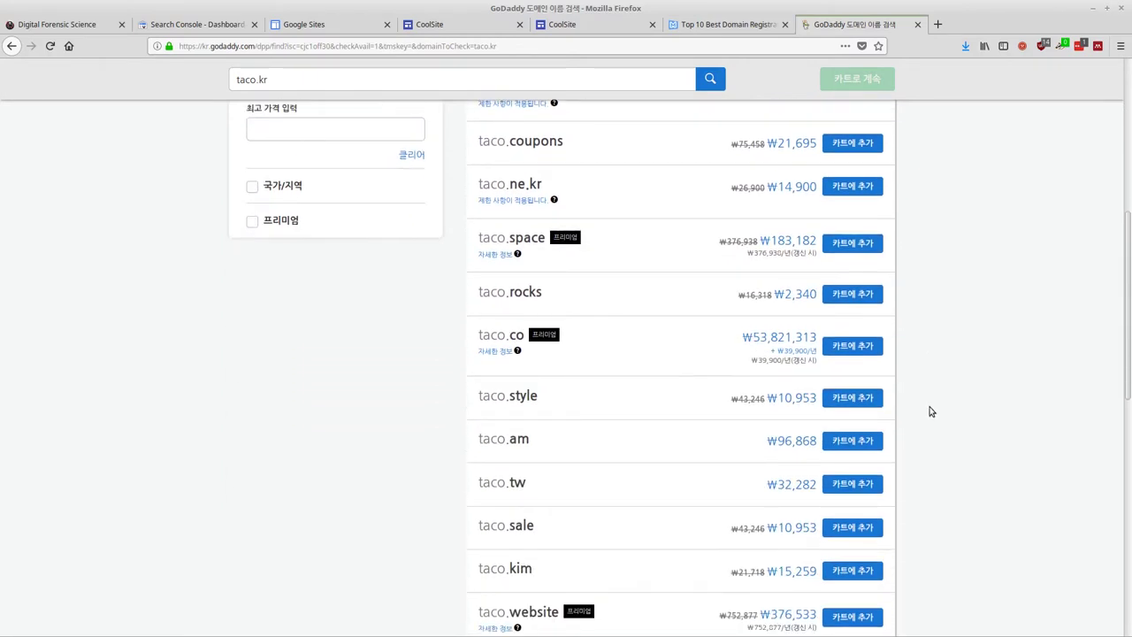
pyautogui.scroll(-2, 930, 411)
pyautogui.scroll(1, 930, 412)
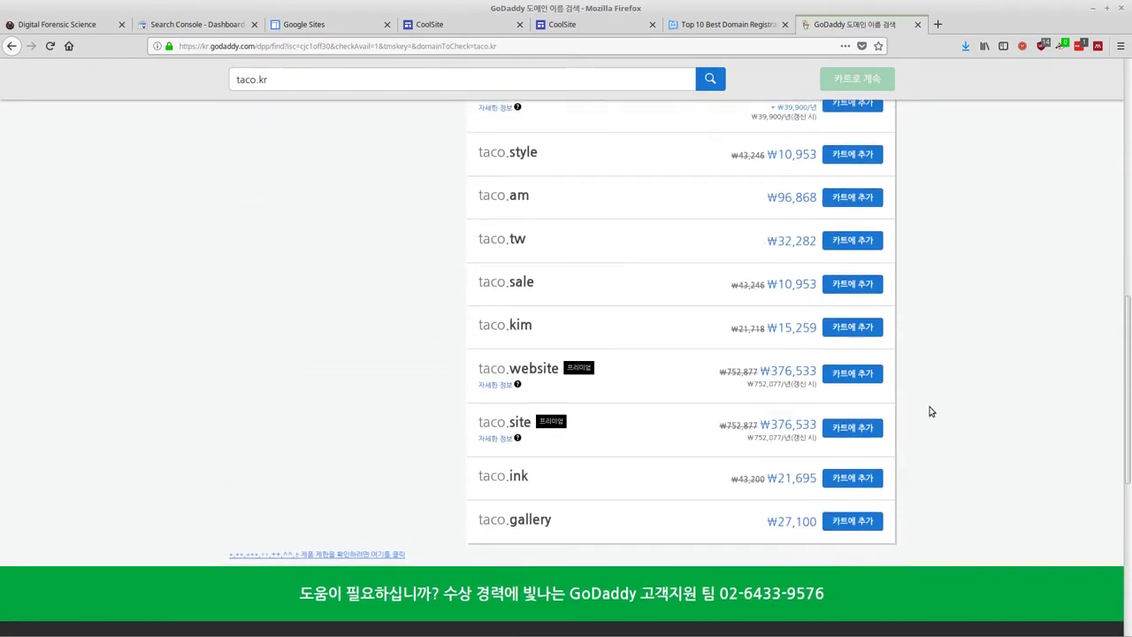
pyautogui.scroll(9, 930, 411)
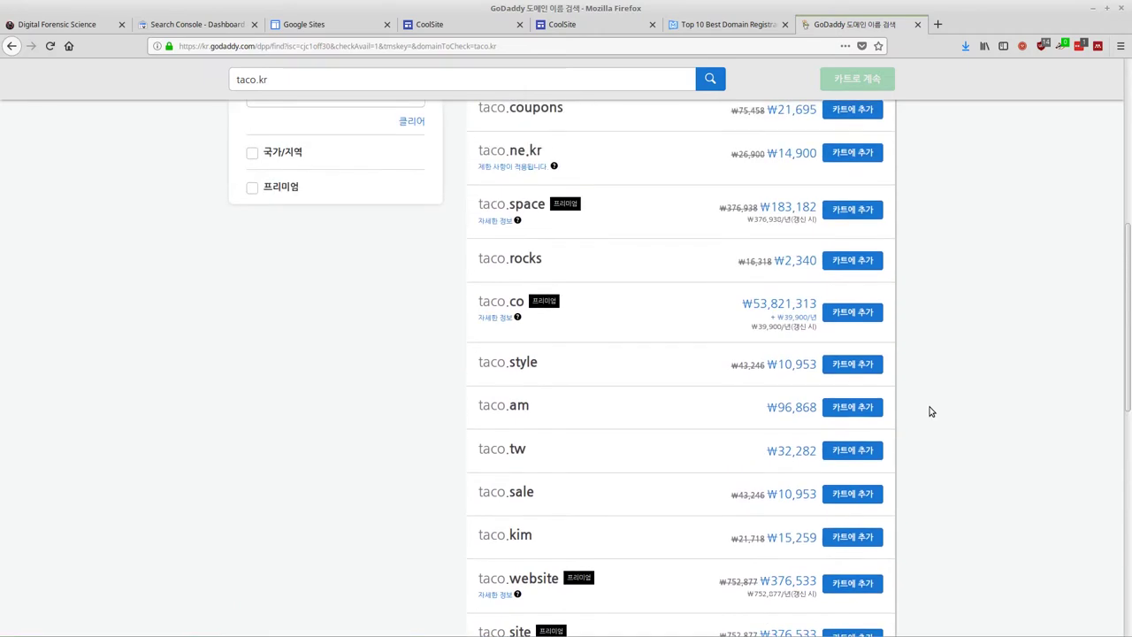
pyautogui.scroll(6, 931, 411)
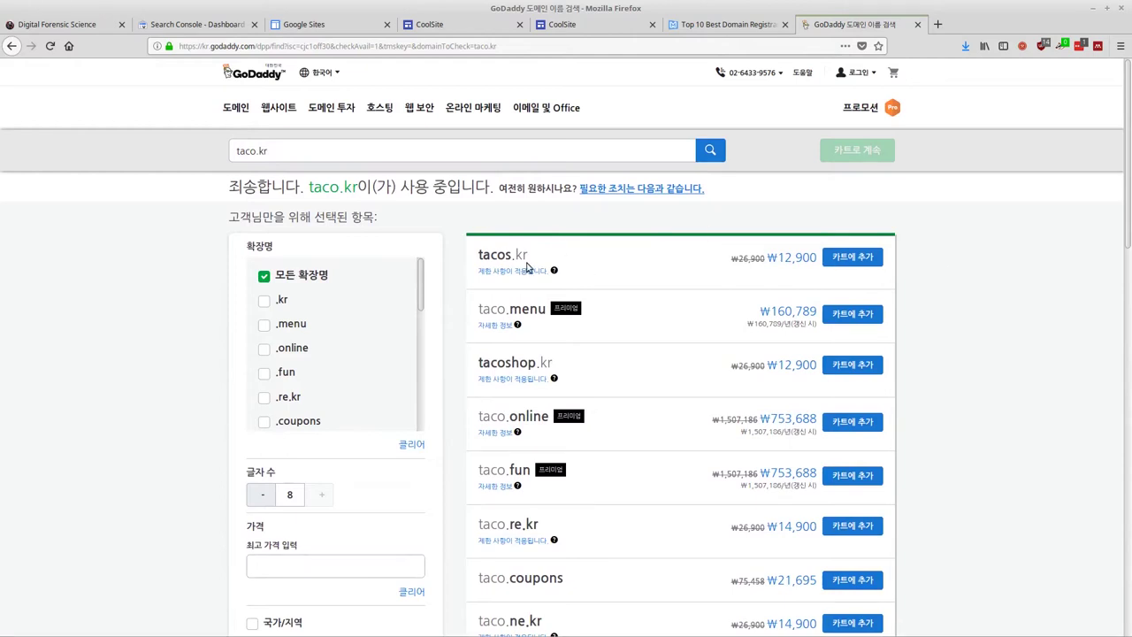
# - Highlight the .menu ending of the taco.menu domain offer and clear the selection
pyautogui.scroll(-2, 527, 265)
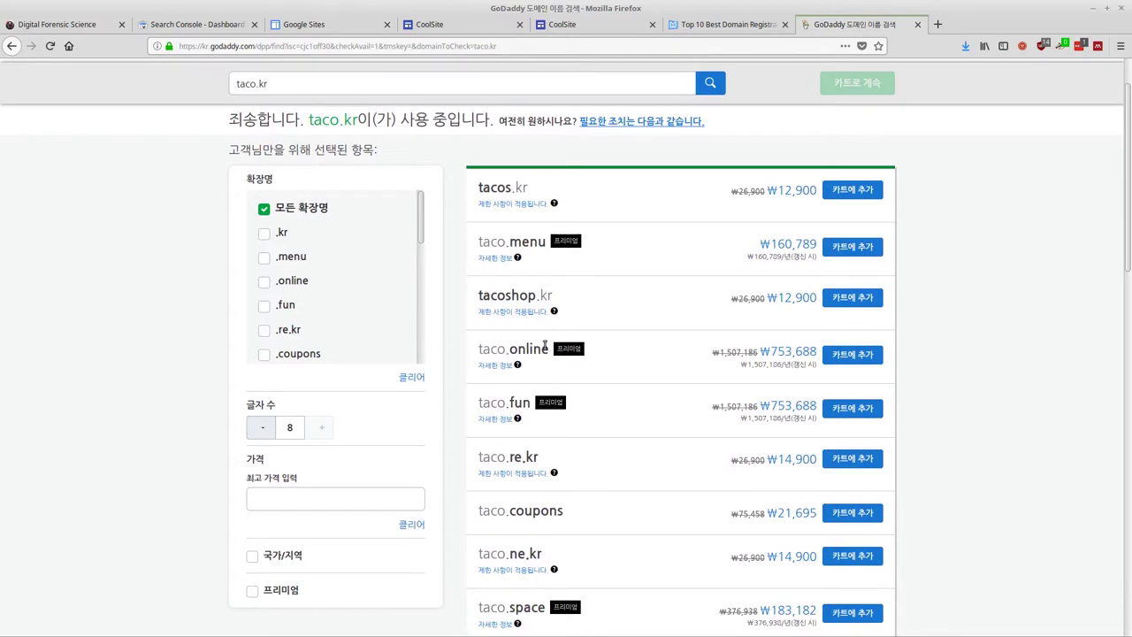
pyautogui.moveTo(504, 242); pyautogui.dragTo(548, 243)
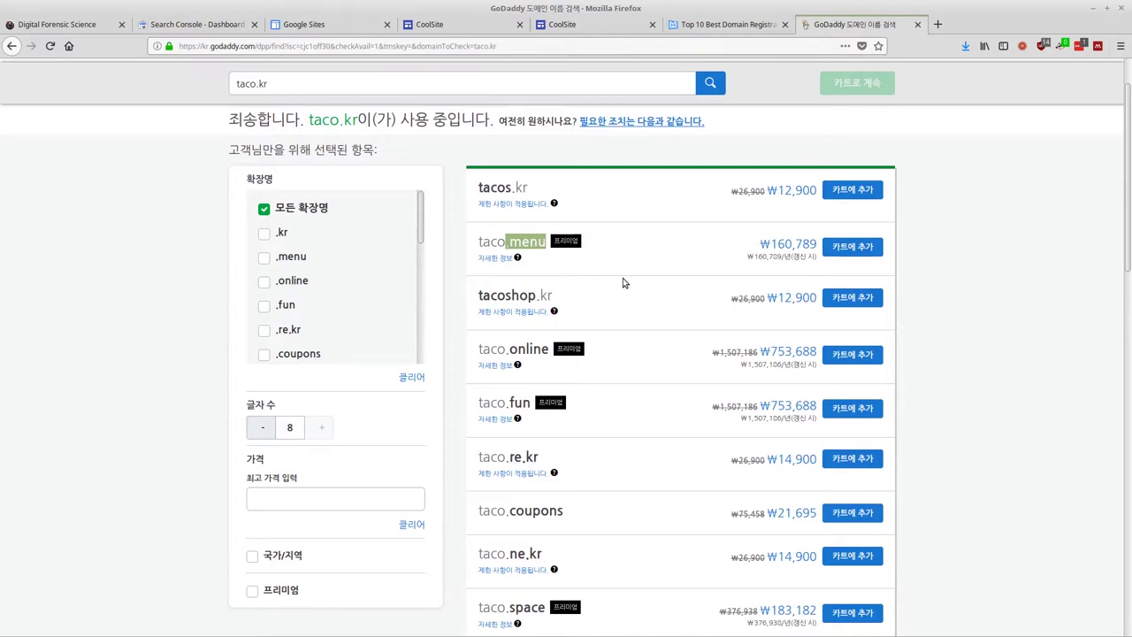
pyautogui.click(1047, 237)
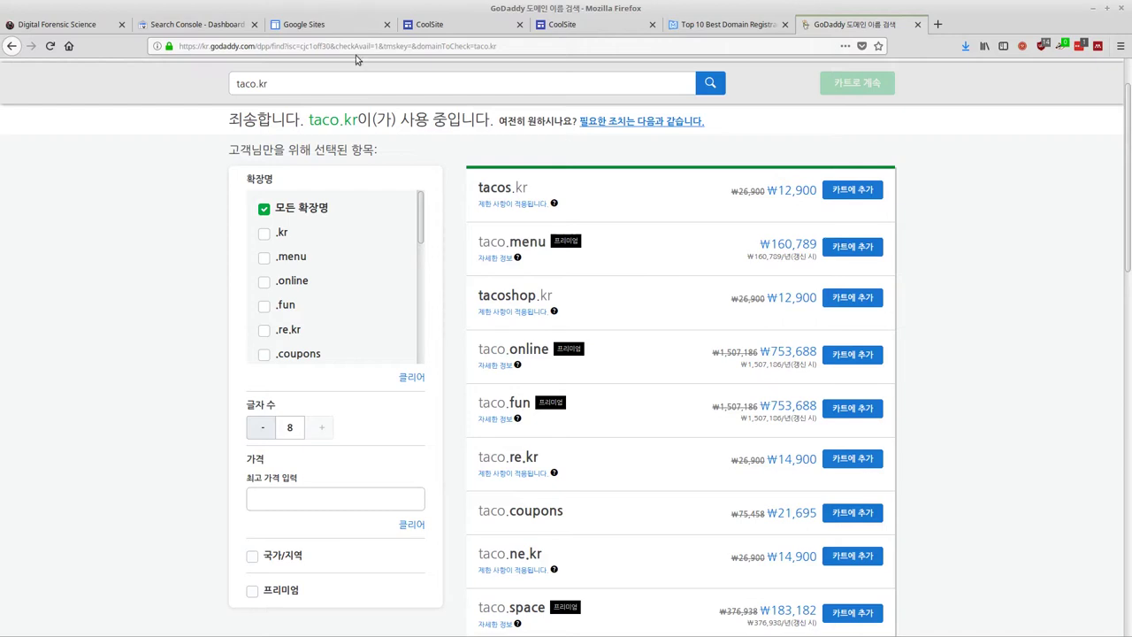
# - Highlight the domain name and its .science ending in the Digital Forensic Science site's address, clearing each selection
pyautogui.click(56, 28)
pyautogui.moveTo(240, 46); pyautogui.dragTo(206, 47)
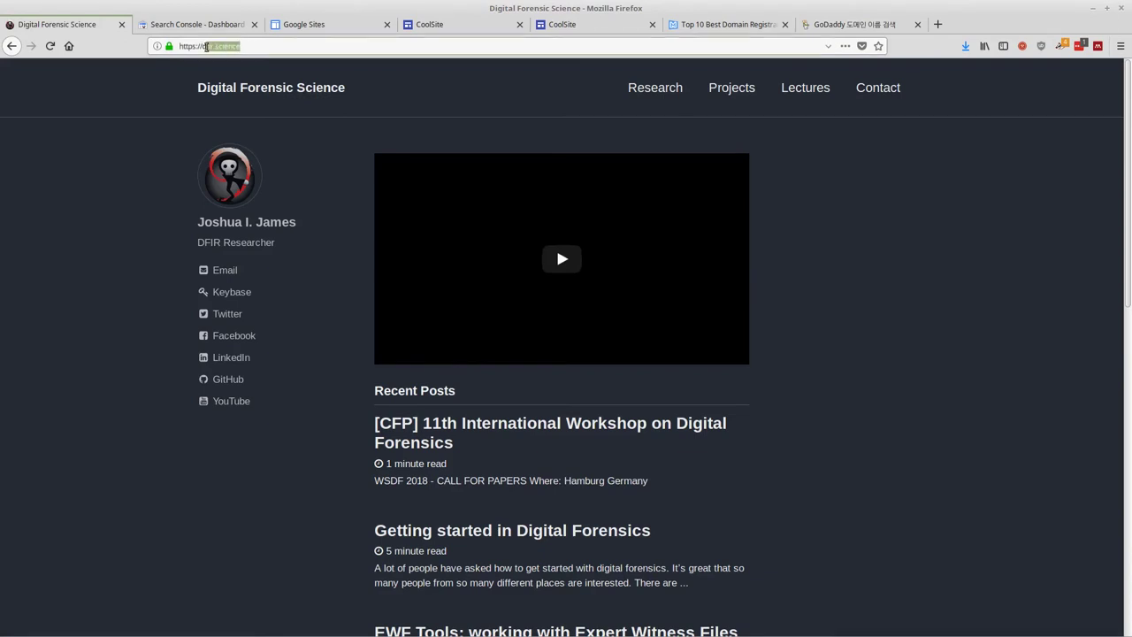
pyautogui.click(144, 263)
pyautogui.moveTo(243, 46); pyautogui.dragTo(213, 46)
pyautogui.click(93, 299)
# - Return to the GoDaddy results for taco.kr and skim the offered domain endings and prices again
pyautogui.click(891, 19)
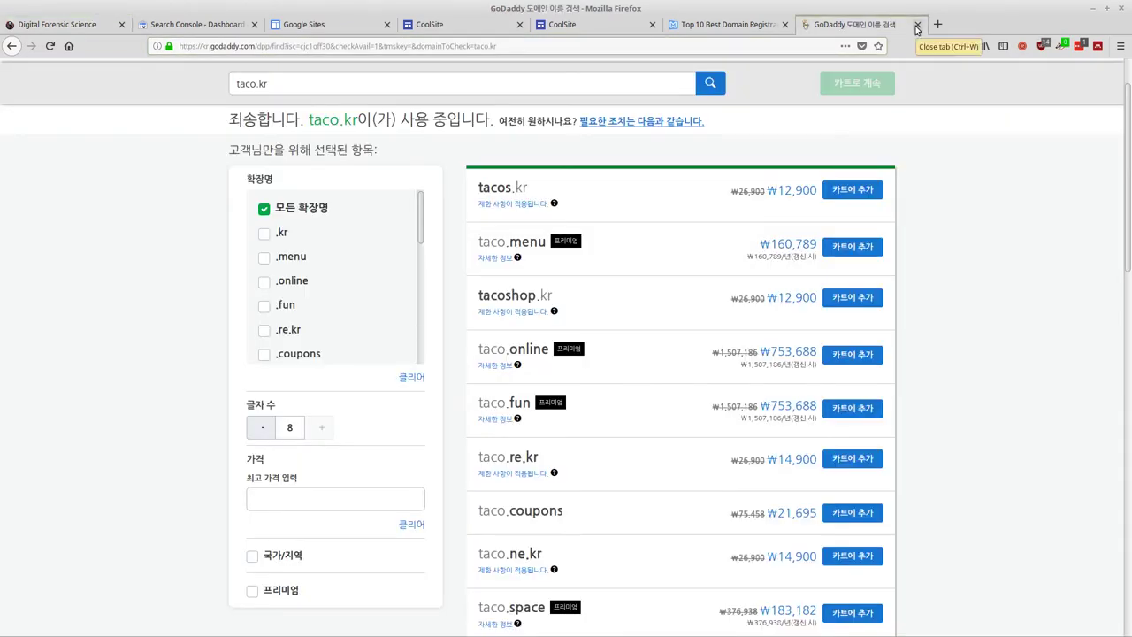
pyautogui.scroll(-4, 996, 354)
pyautogui.scroll(-5, 997, 363)
pyautogui.scroll(8, 999, 362)
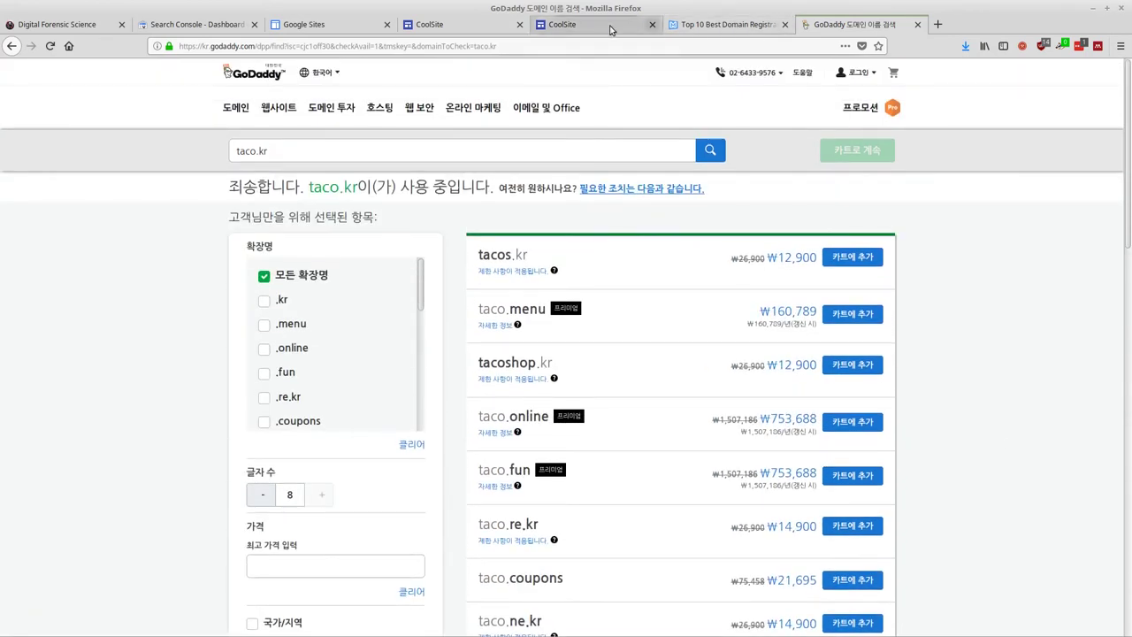
# - Compare the CoolSite editor and the Google Sites home page with the GoDaddy domain results, finishing on the GoDaddy results
pyautogui.click(452, 24)
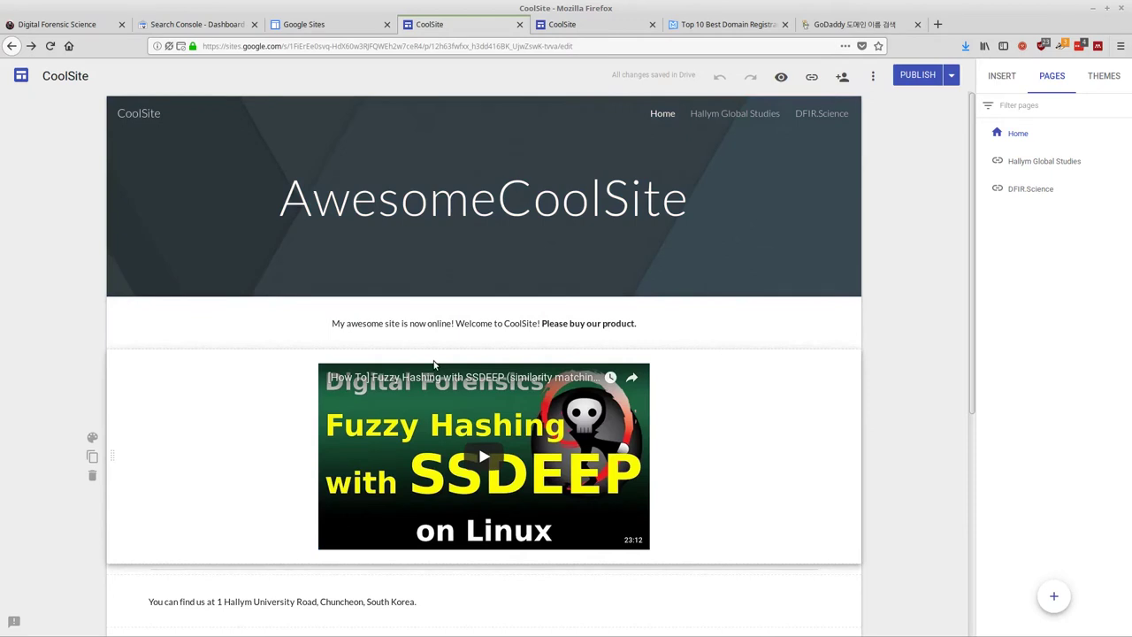
pyautogui.click(854, 26)
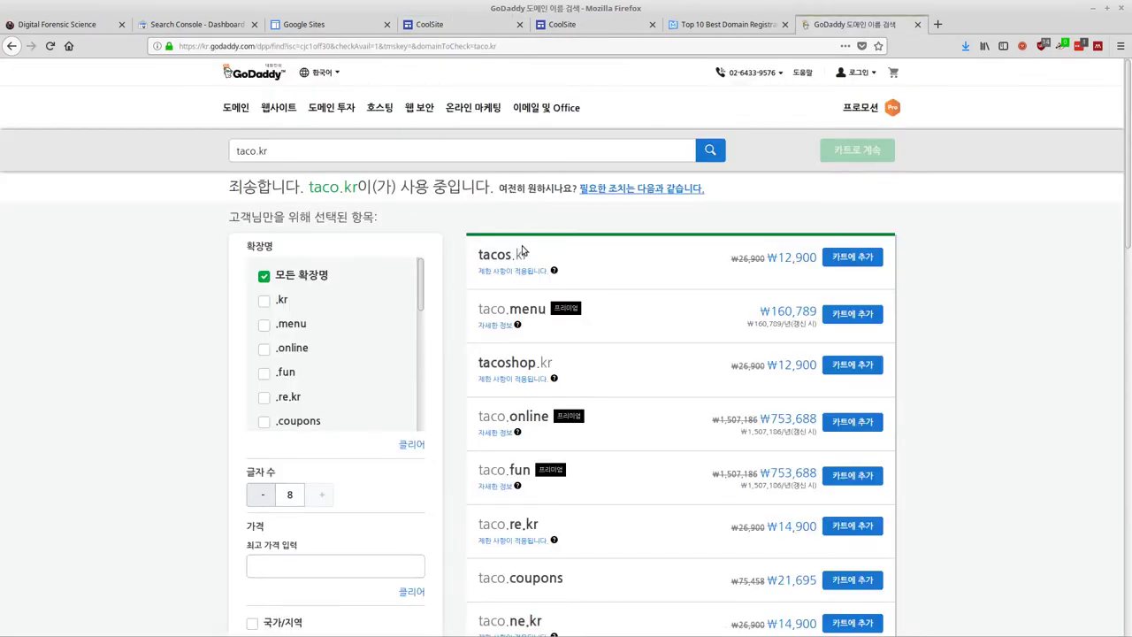
pyautogui.click(321, 28)
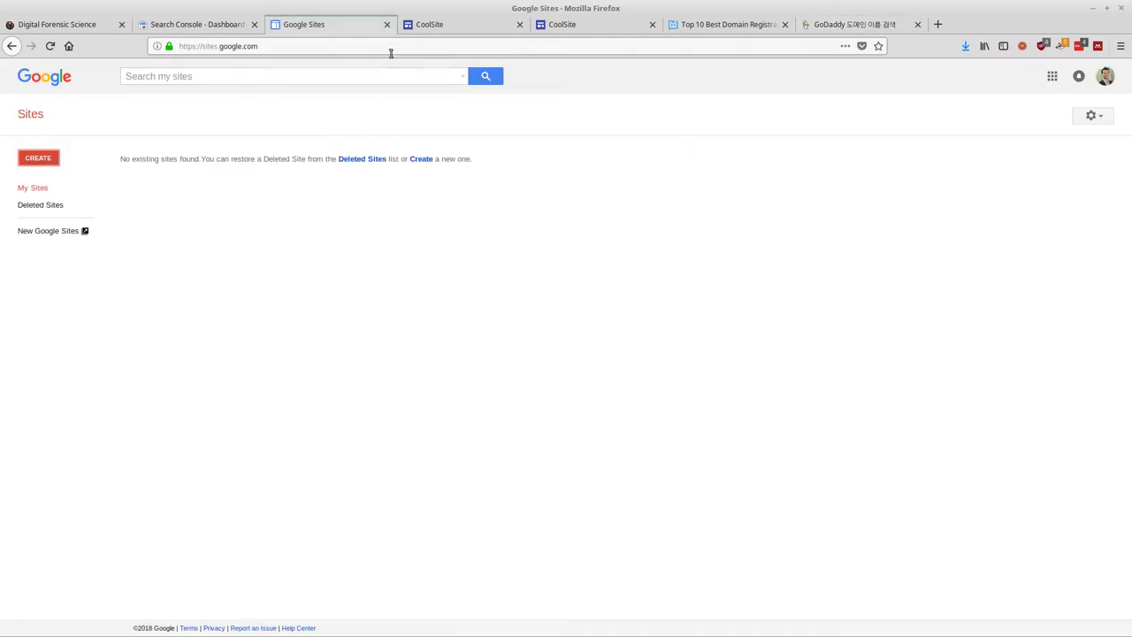
pyautogui.click(433, 29)
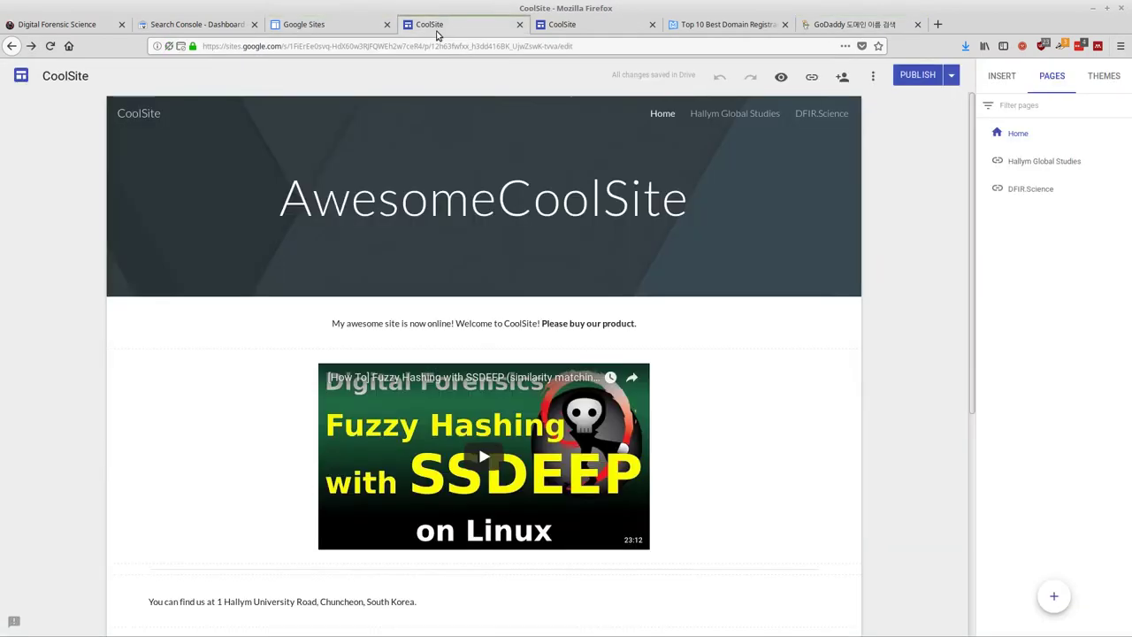
pyautogui.click(880, 27)
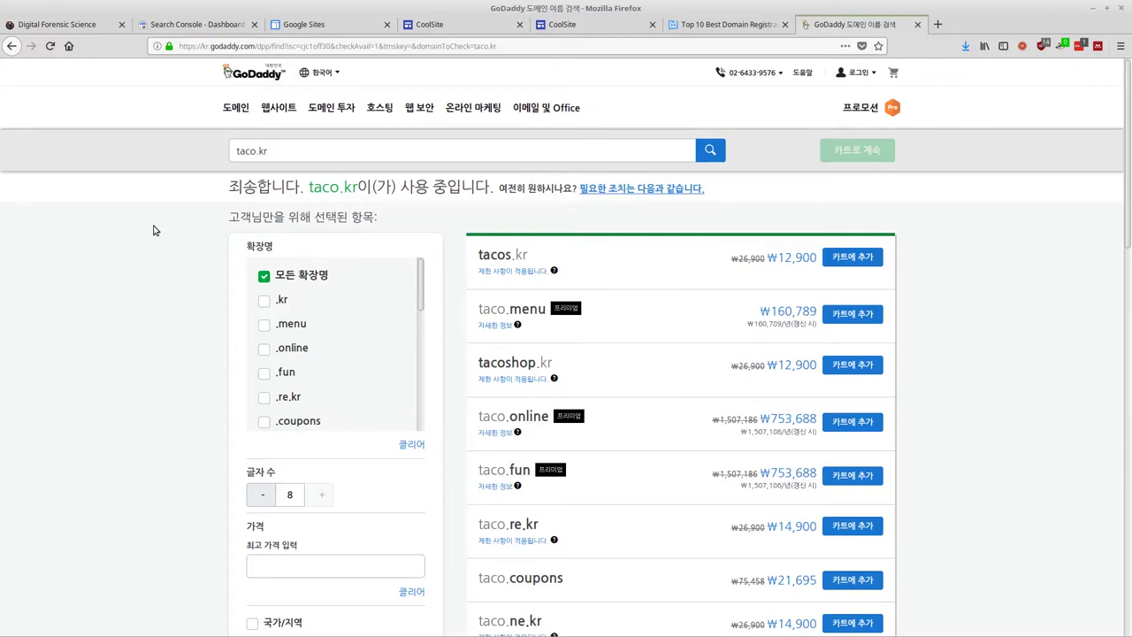
pyautogui.click(555, 27)
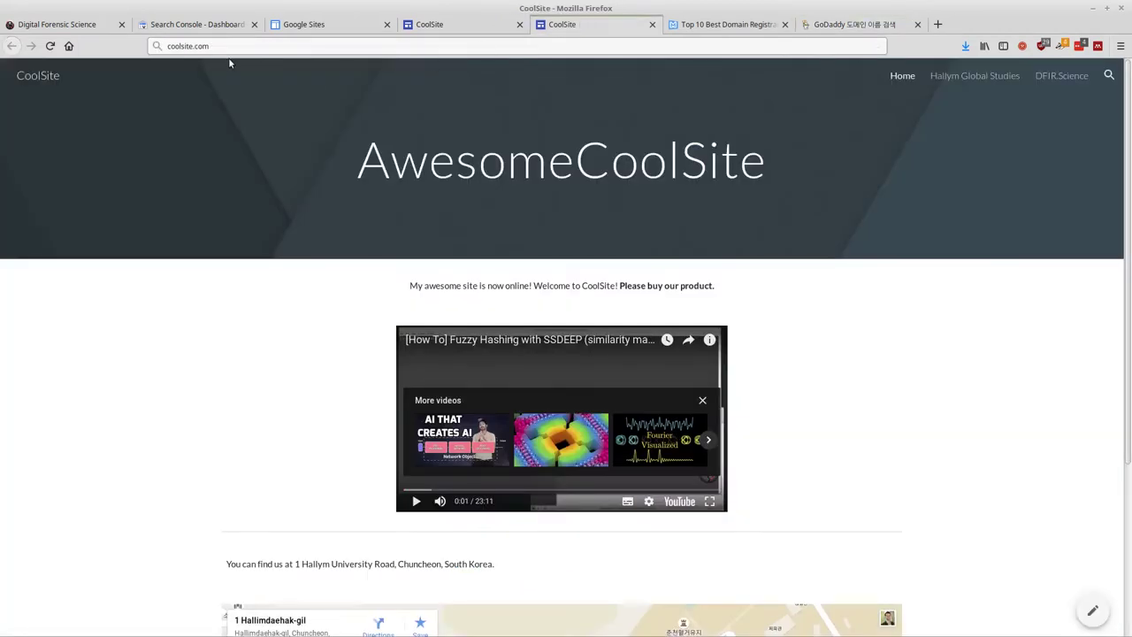
pyautogui.click(217, 45)
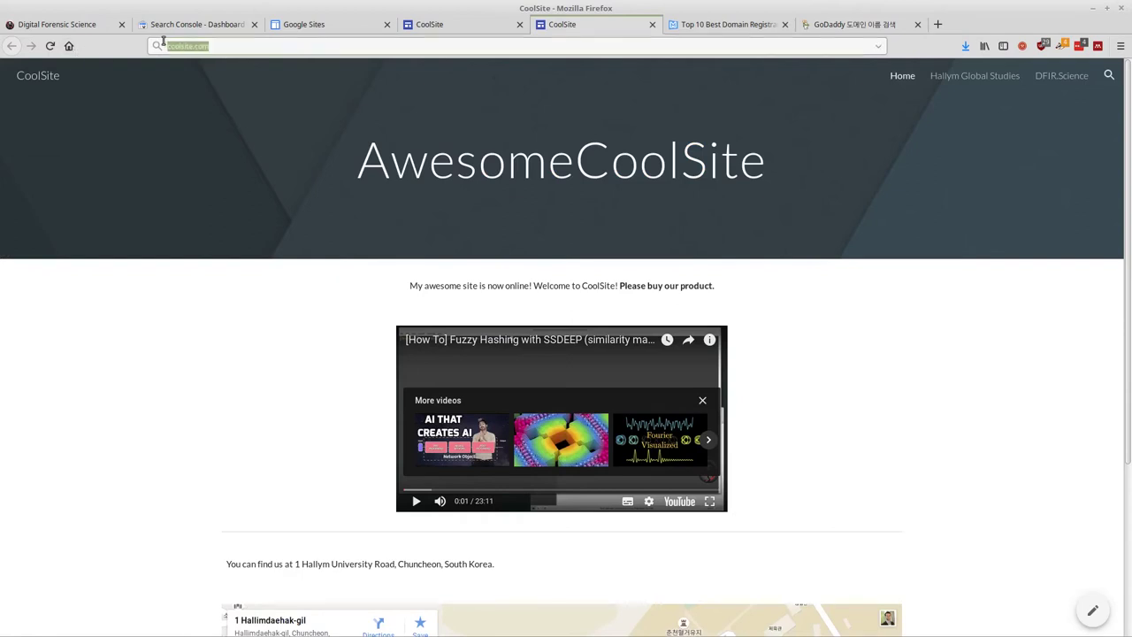
pyautogui.click(49, 45)
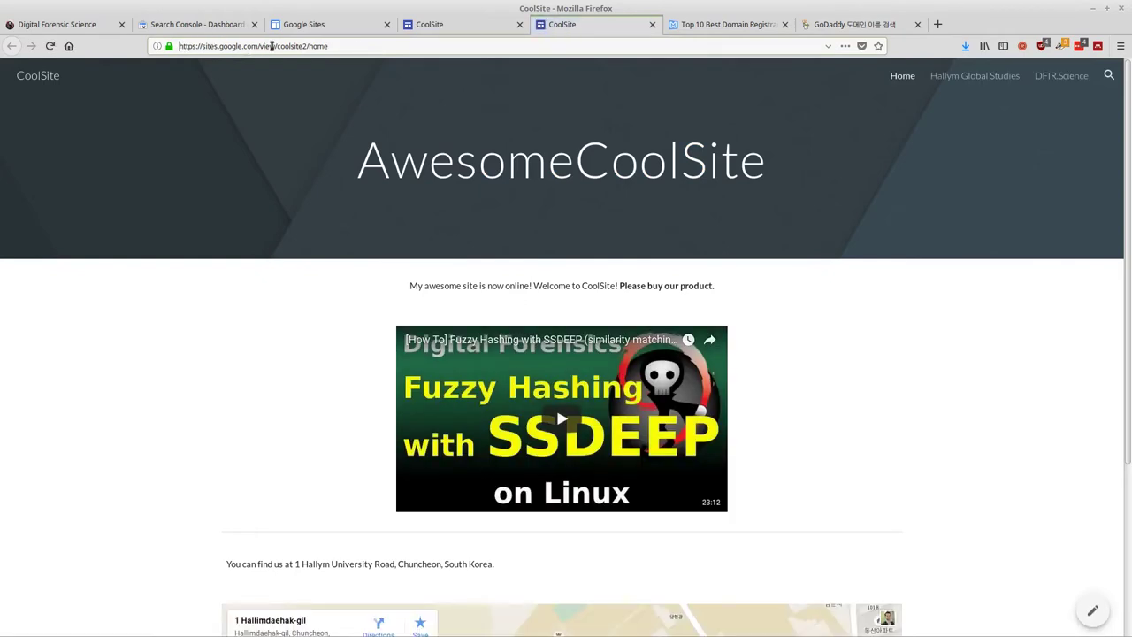
pyautogui.moveTo(308, 46); pyautogui.dragTo(159, 45)
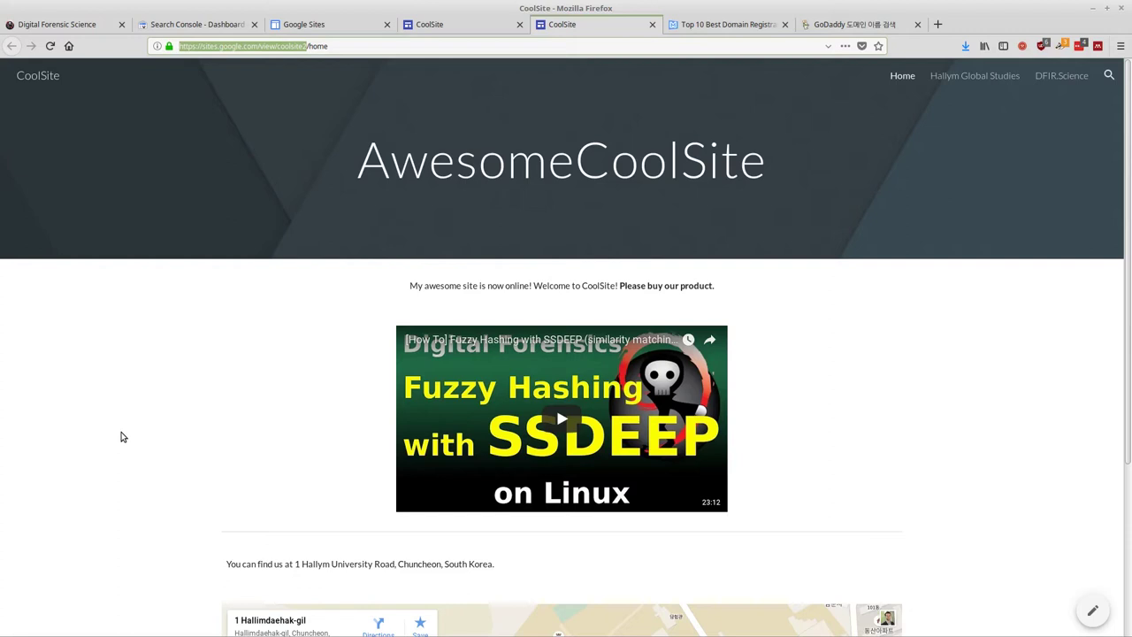
# - Go back to the GoDaddy home page, and close both the GoDaddy tab and the domain registrar article
pyautogui.click(878, 25)
pyautogui.click(7, 48)
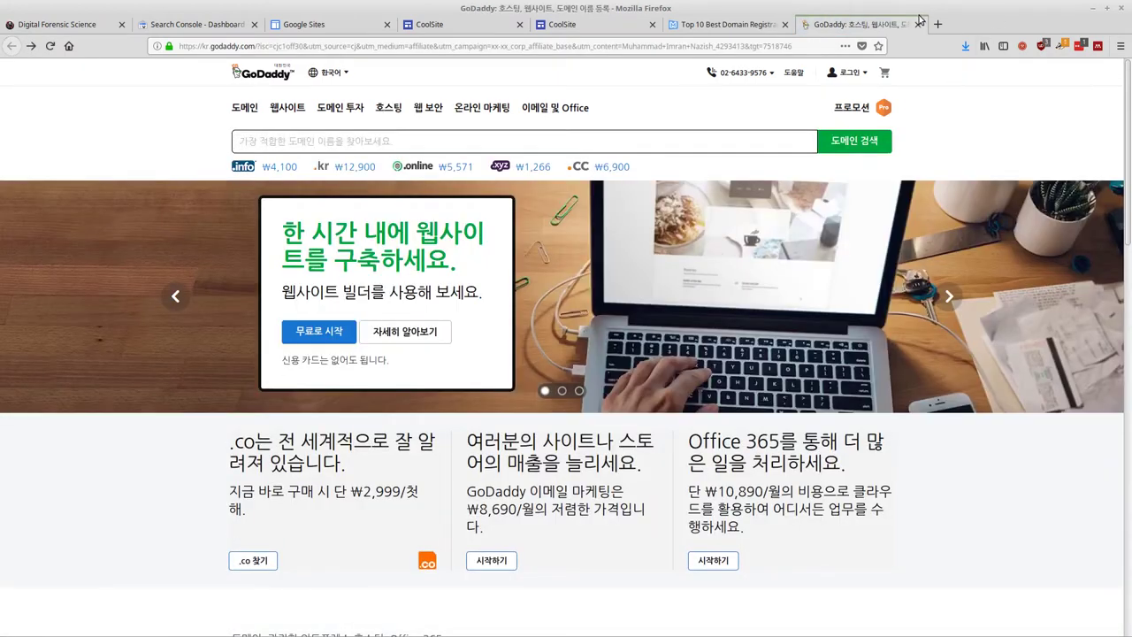
pyautogui.click(917, 24)
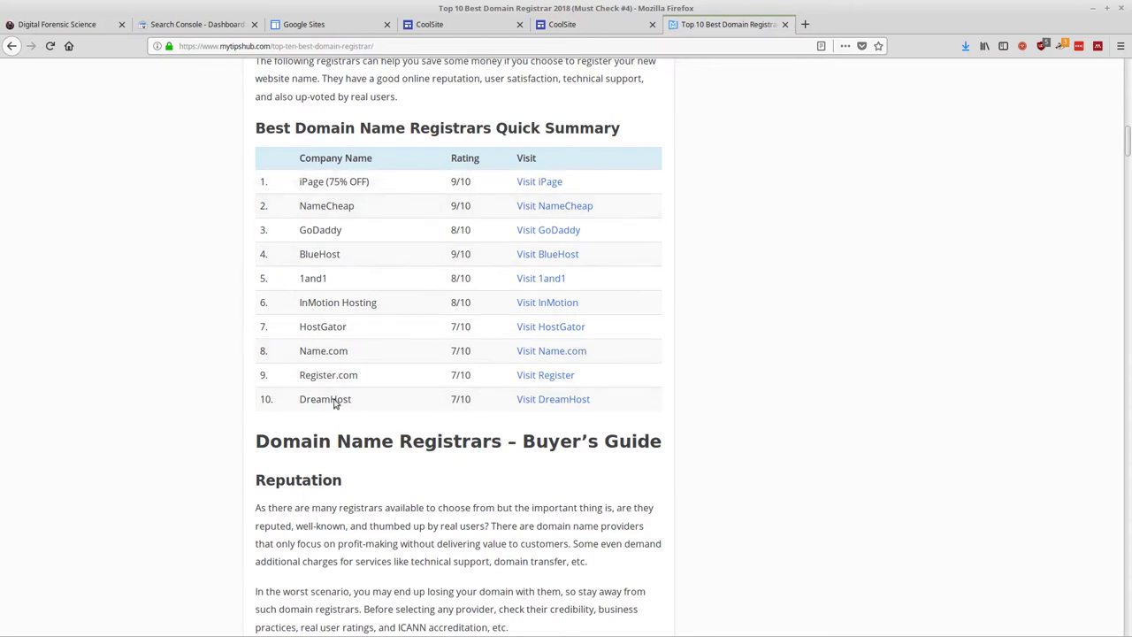
pyautogui.scroll(-2, 788, 323)
pyautogui.scroll(2, 785, 325)
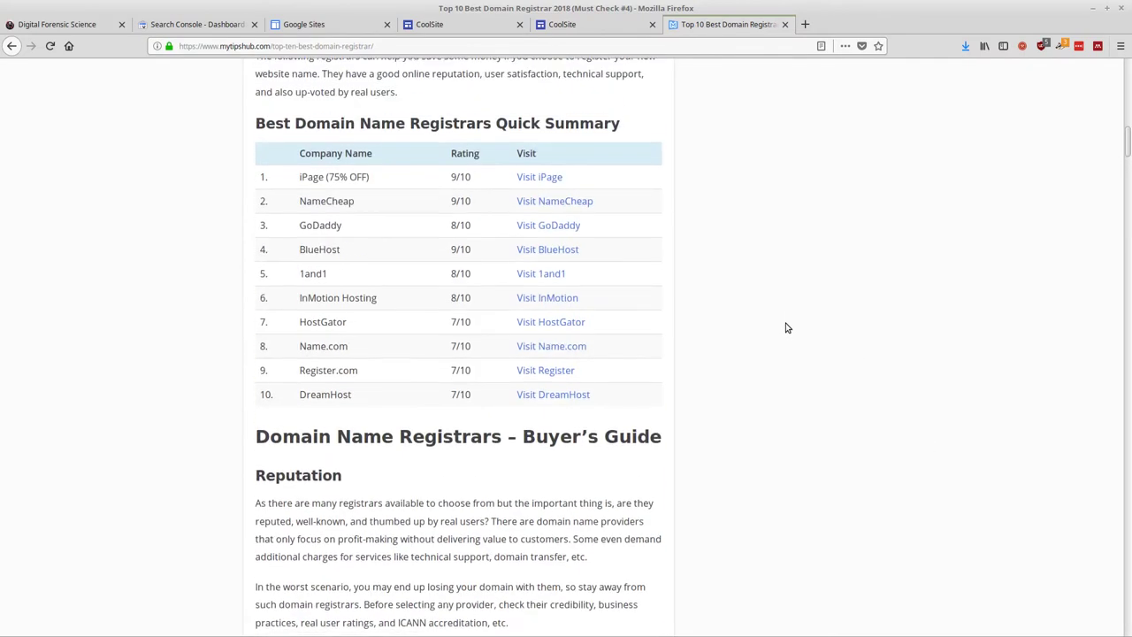
pyautogui.click(784, 24)
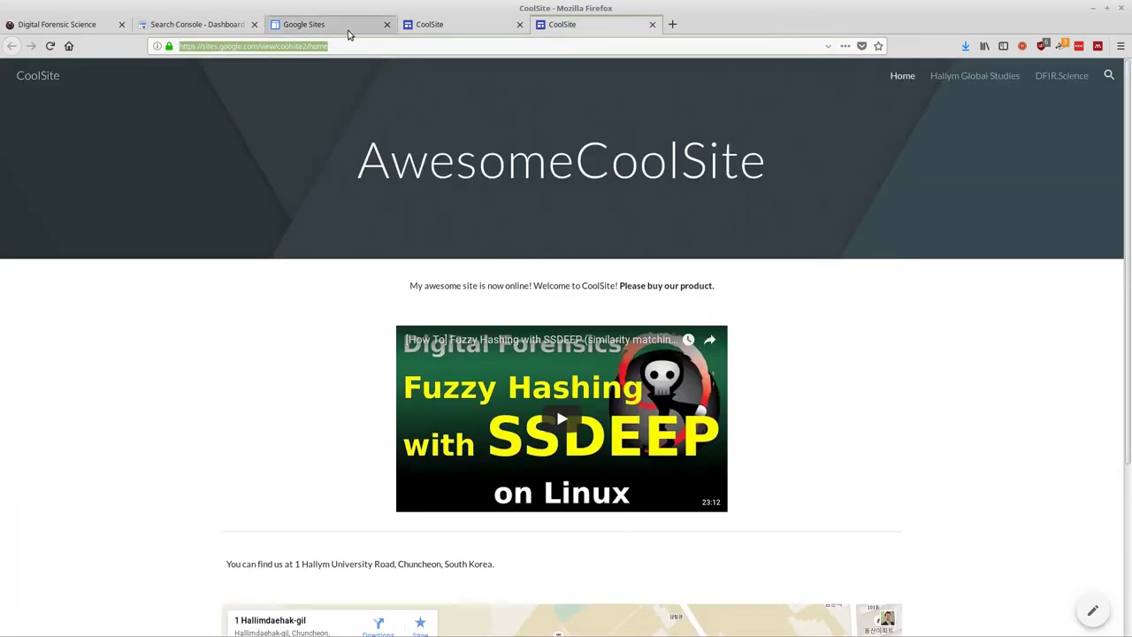
# - Check the Google Analytics tracking ID setting in the CoolSite editor's Site Analytics dialog, and cancel without entering an ID
pyautogui.click(443, 34)
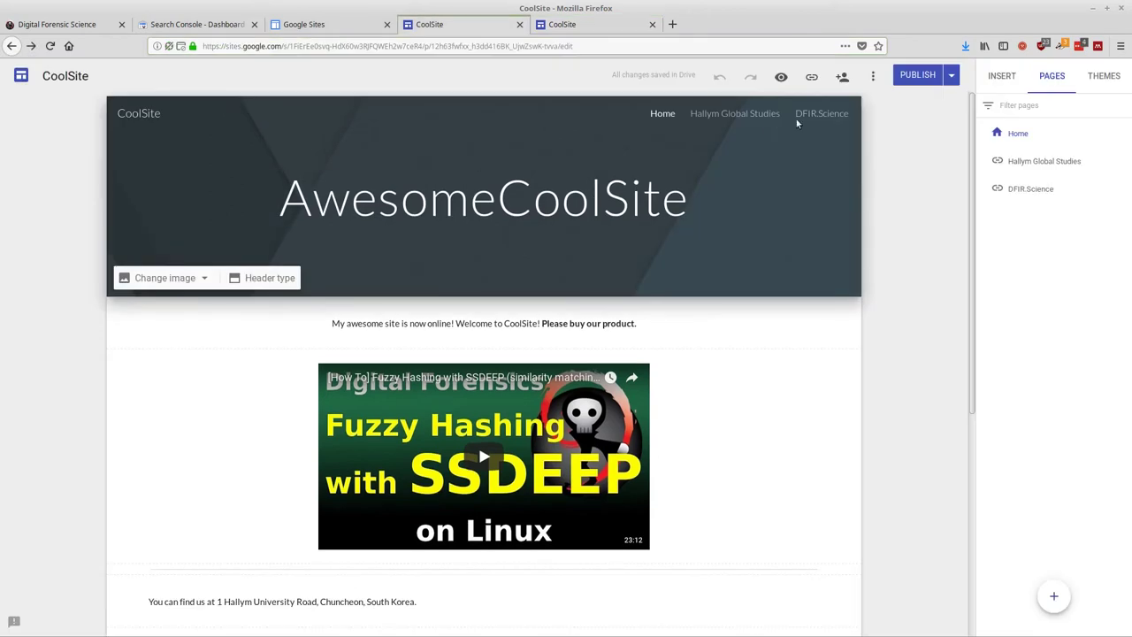
pyautogui.click(874, 77)
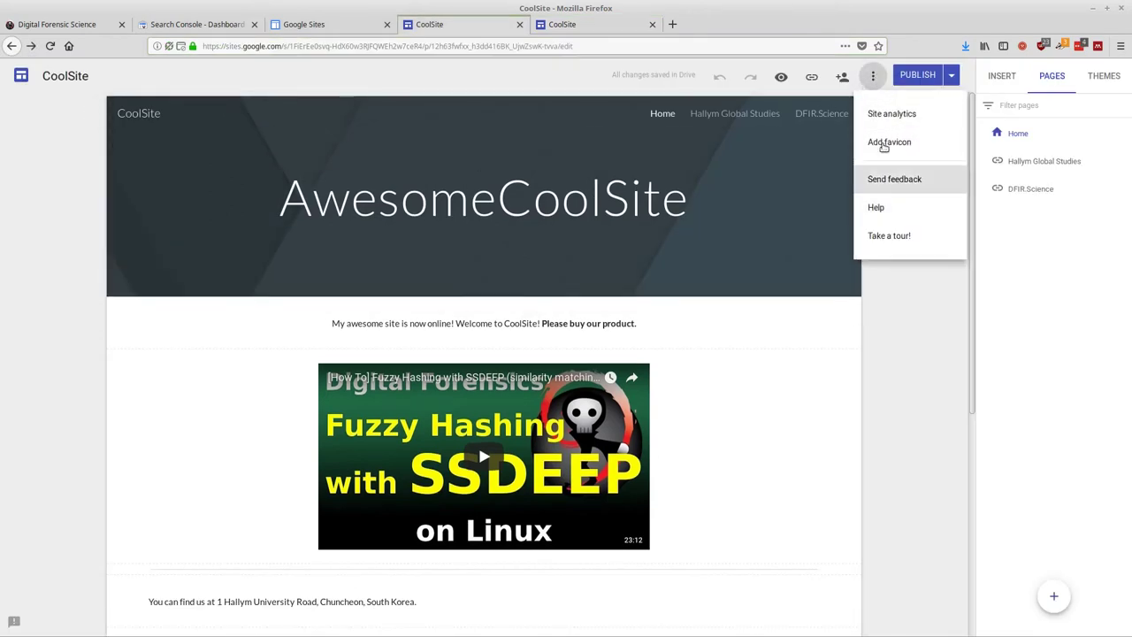
pyautogui.click(890, 115)
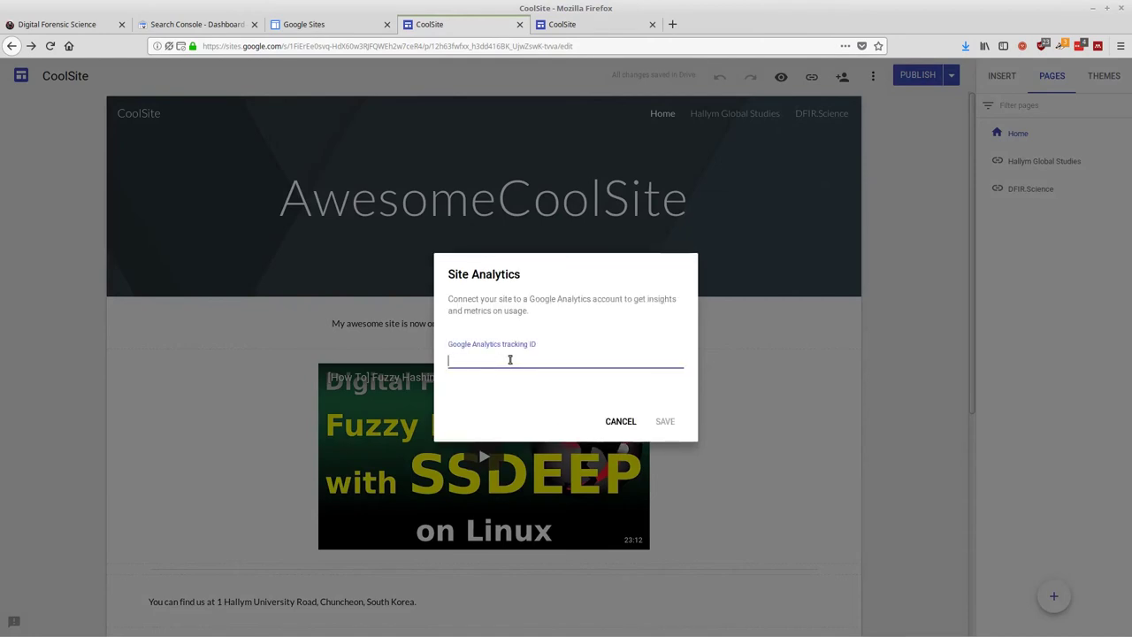
pyautogui.click(627, 423)
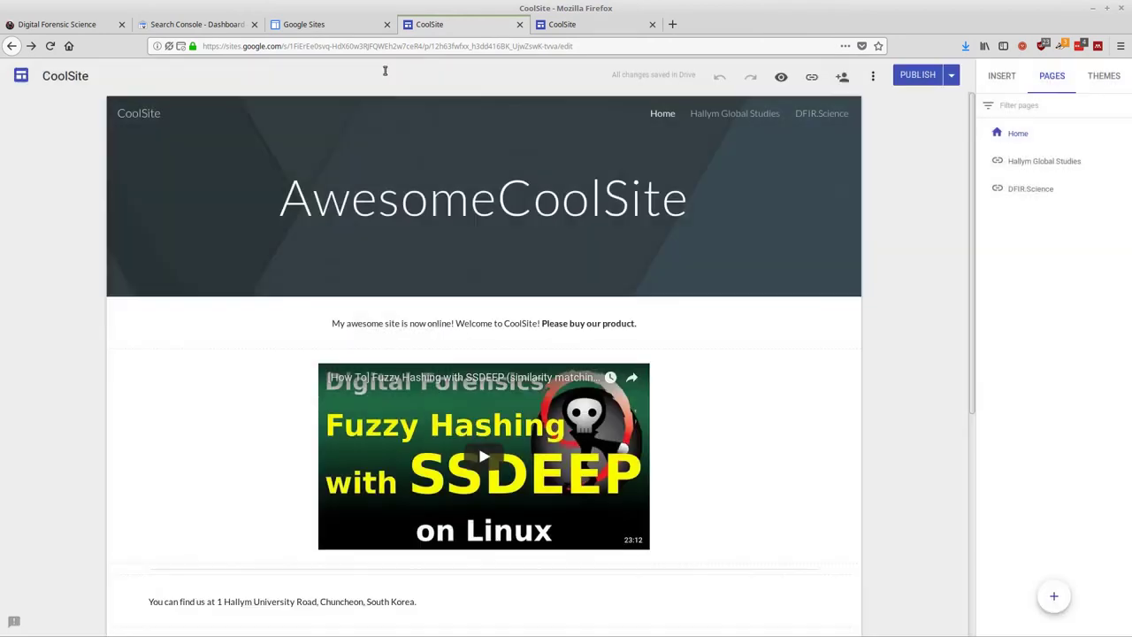
# - Review the Search Console dashboard for dfir.science, including the report lists under Search Appearance and Search Traffic
pyautogui.click(153, 25)
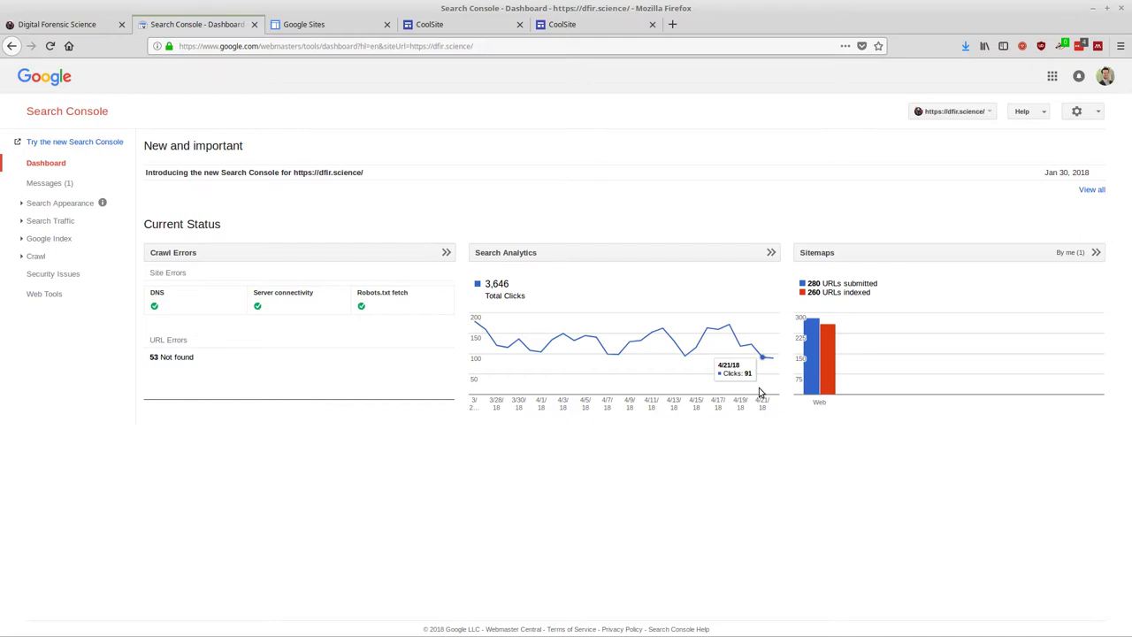
pyautogui.click(27, 206)
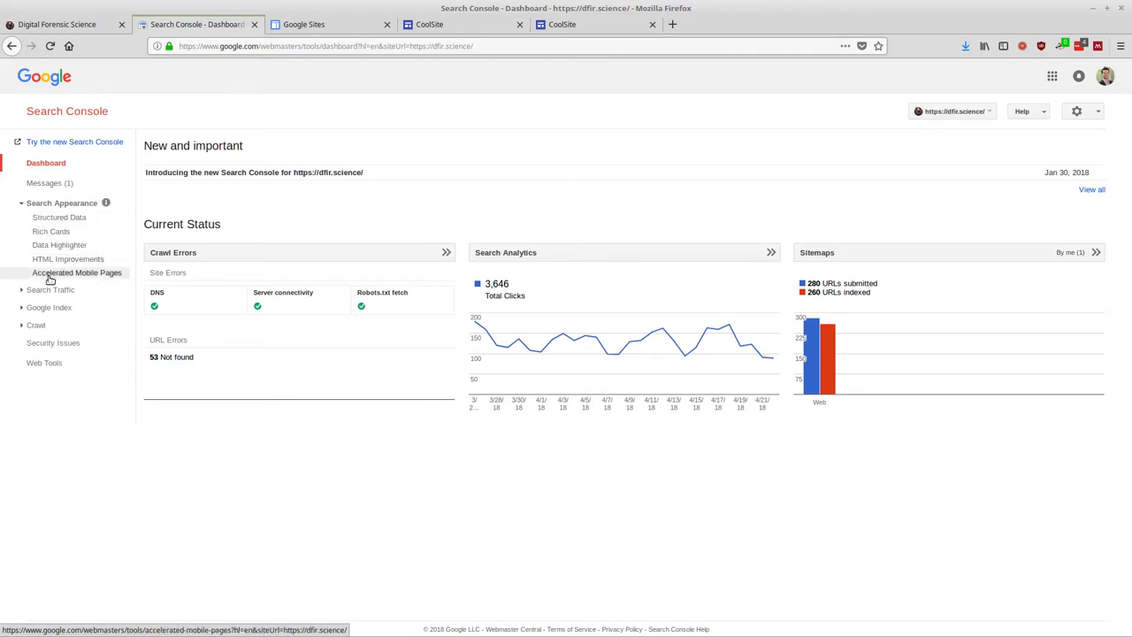
pyautogui.click(22, 205)
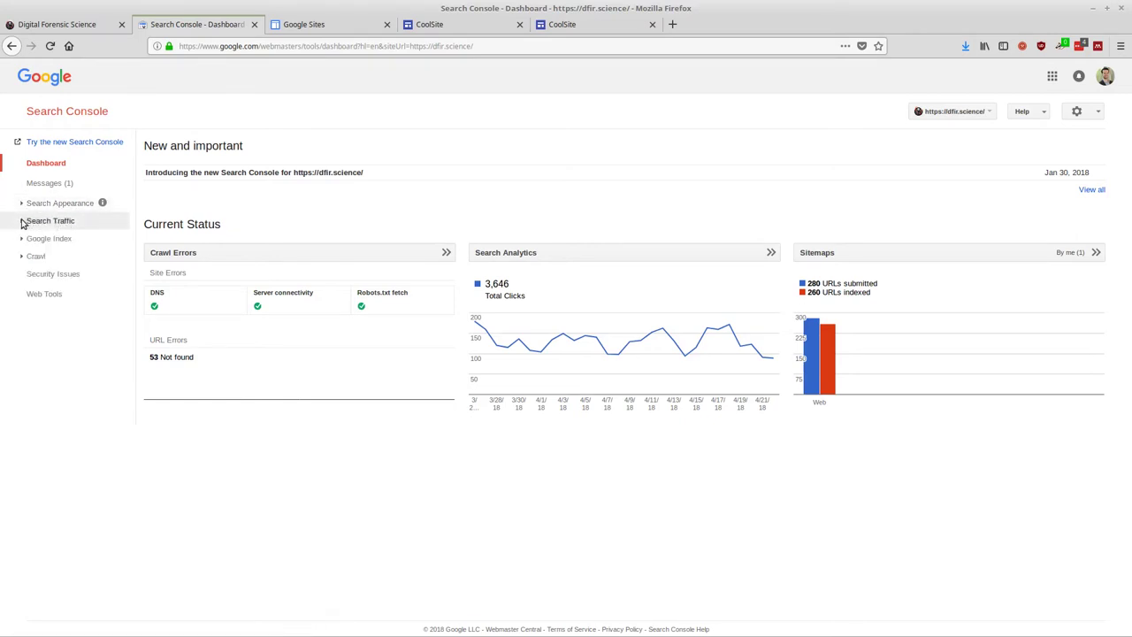
pyautogui.click(22, 223)
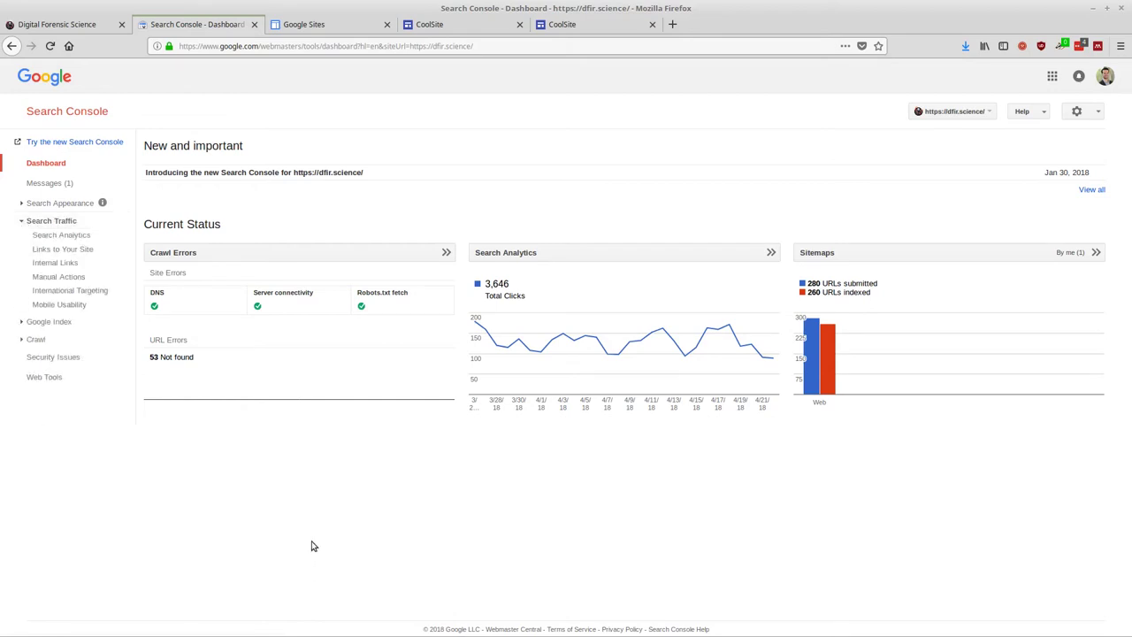
# - Examine the Search Analytics report for dfir.science, inspecting the daily clicks chart for recent dates
pyautogui.click(57, 236)
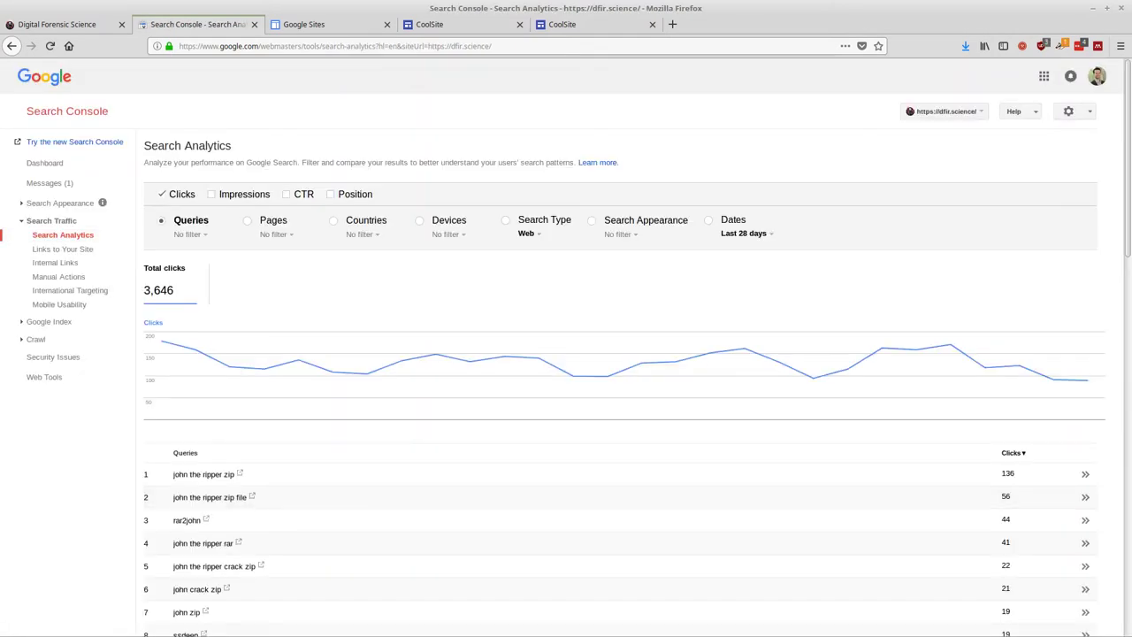
pyautogui.scroll(-2, 99, 487)
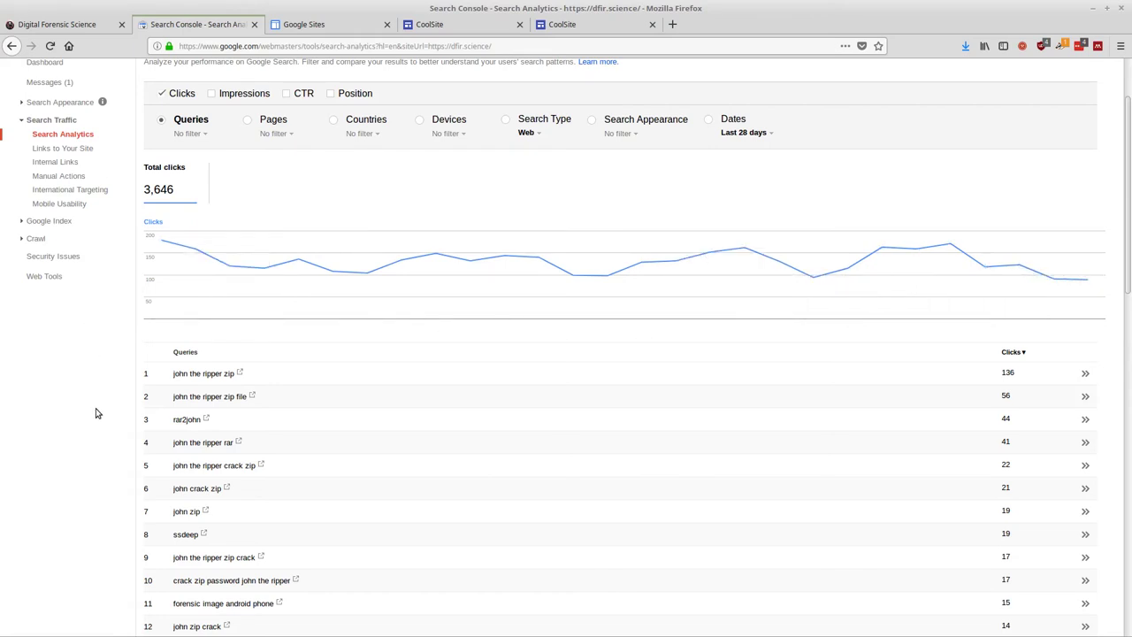
pyautogui.scroll(2, 467, 296)
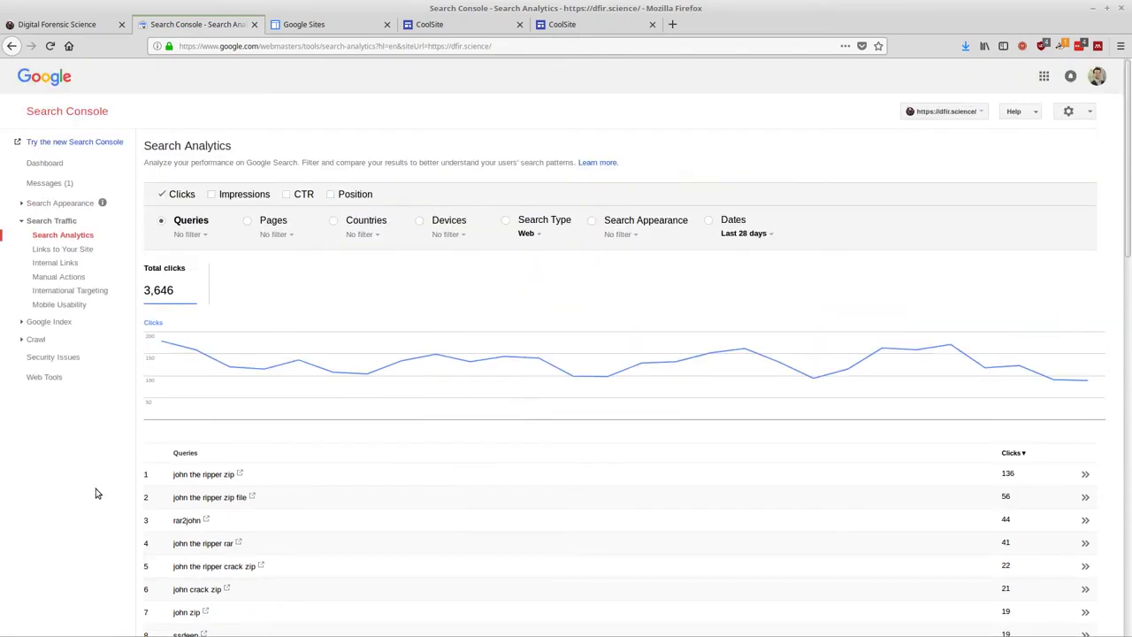
pyautogui.scroll(-2, 98, 494)
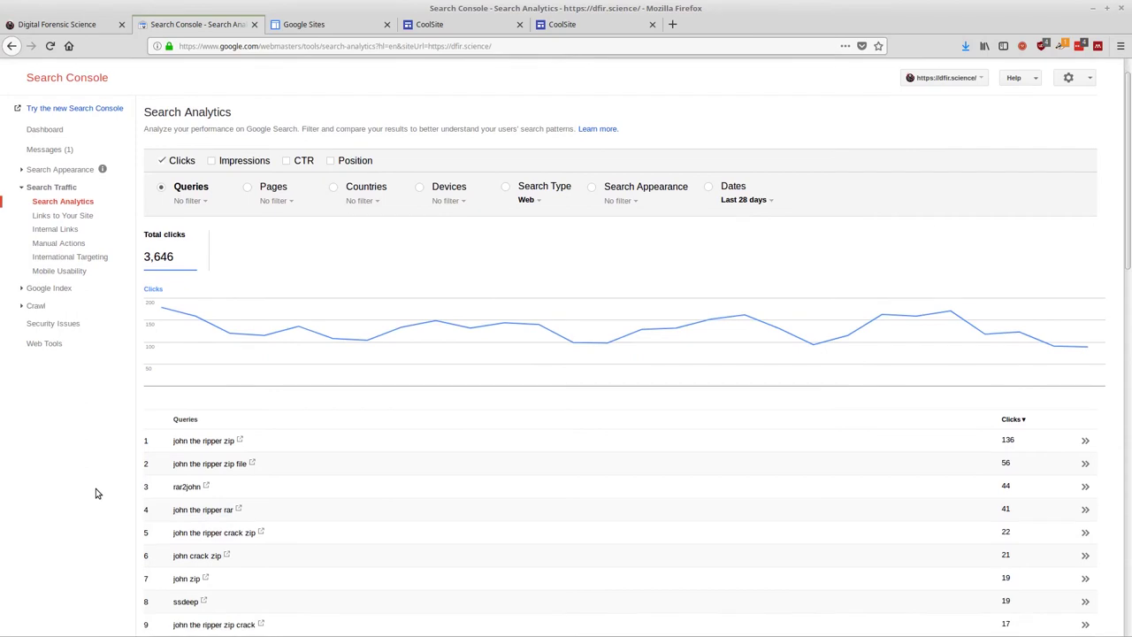
pyautogui.scroll(-2, 96, 493)
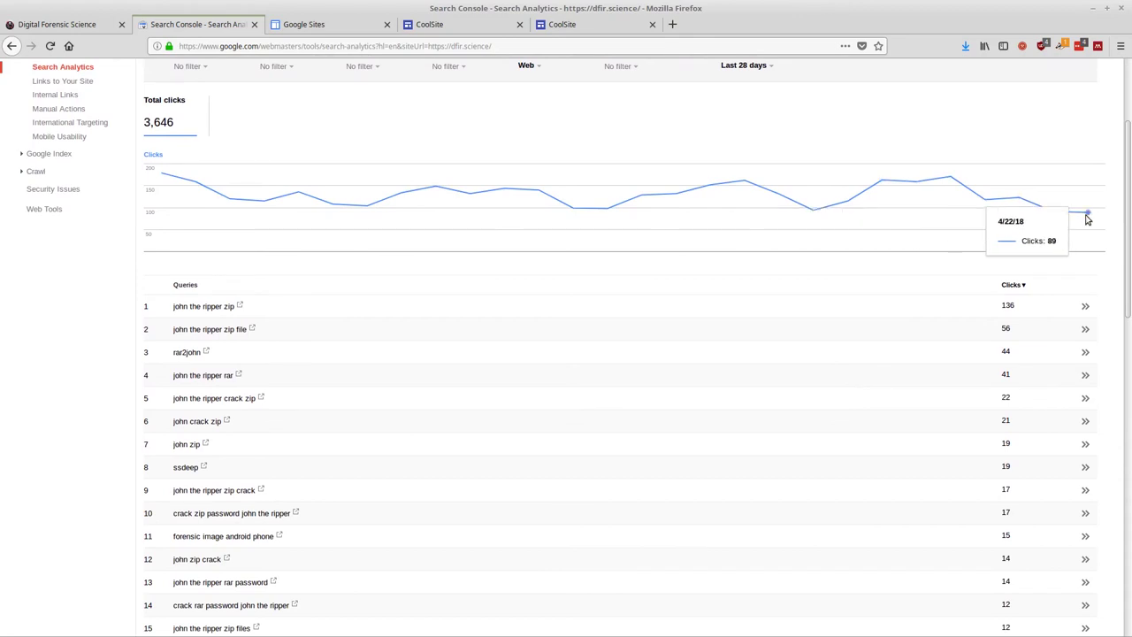
pyautogui.scroll(3, 943, 250)
pyautogui.moveTo(1089, 391)
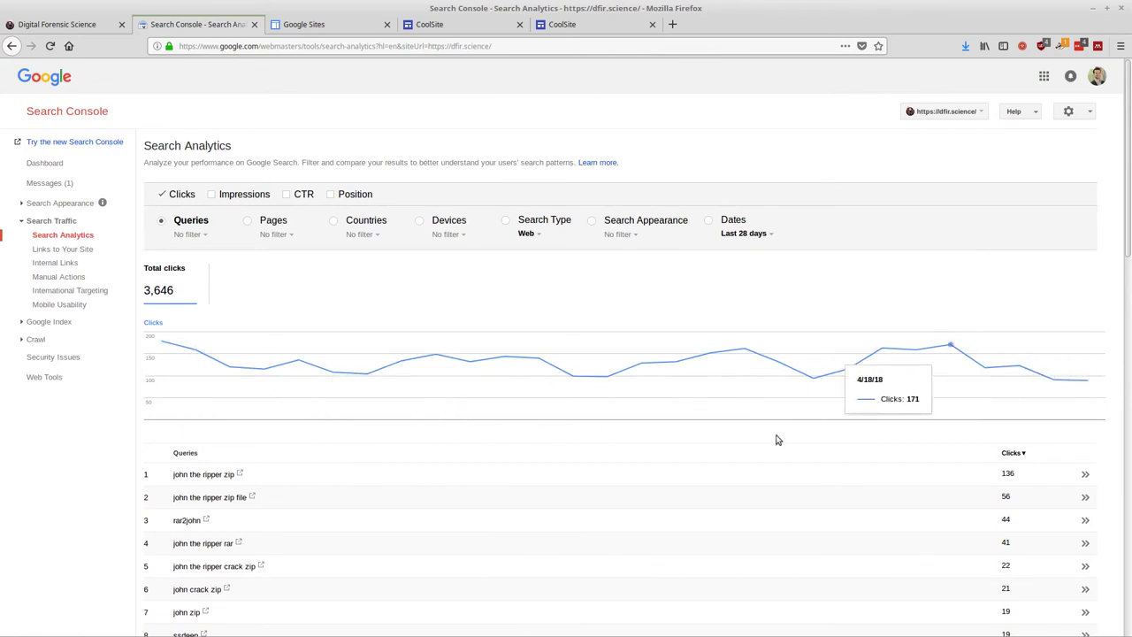
# - Read through the Search Analytics list of top search queries and clicks down to row 50, and return to the clicks chart
pyautogui.scroll(-3, 90, 455)
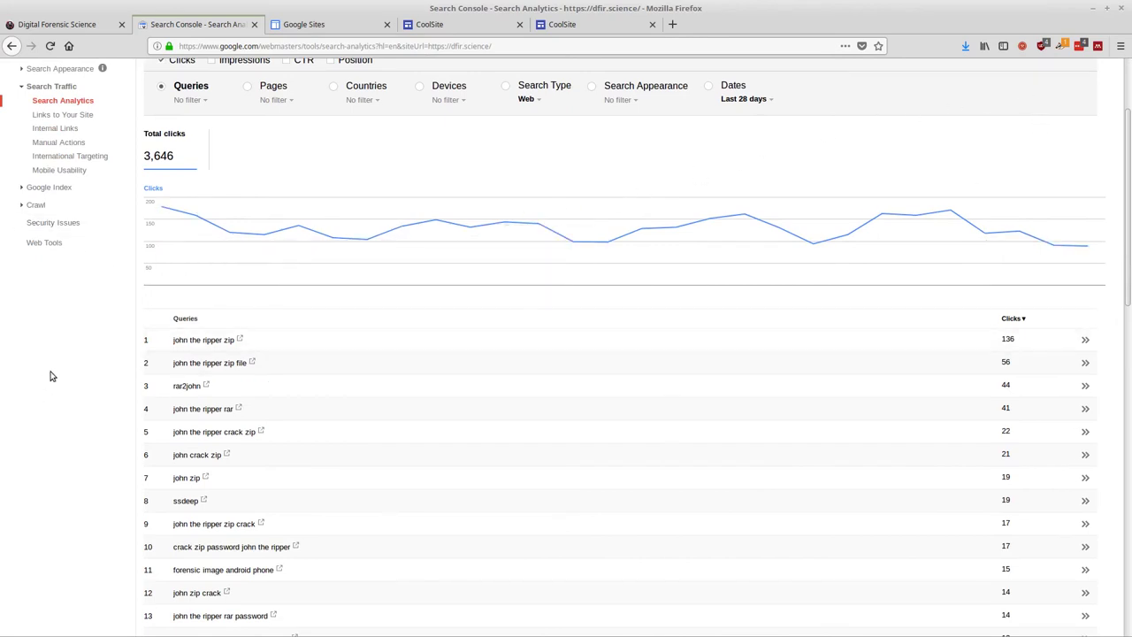
pyautogui.scroll(-3, 52, 374)
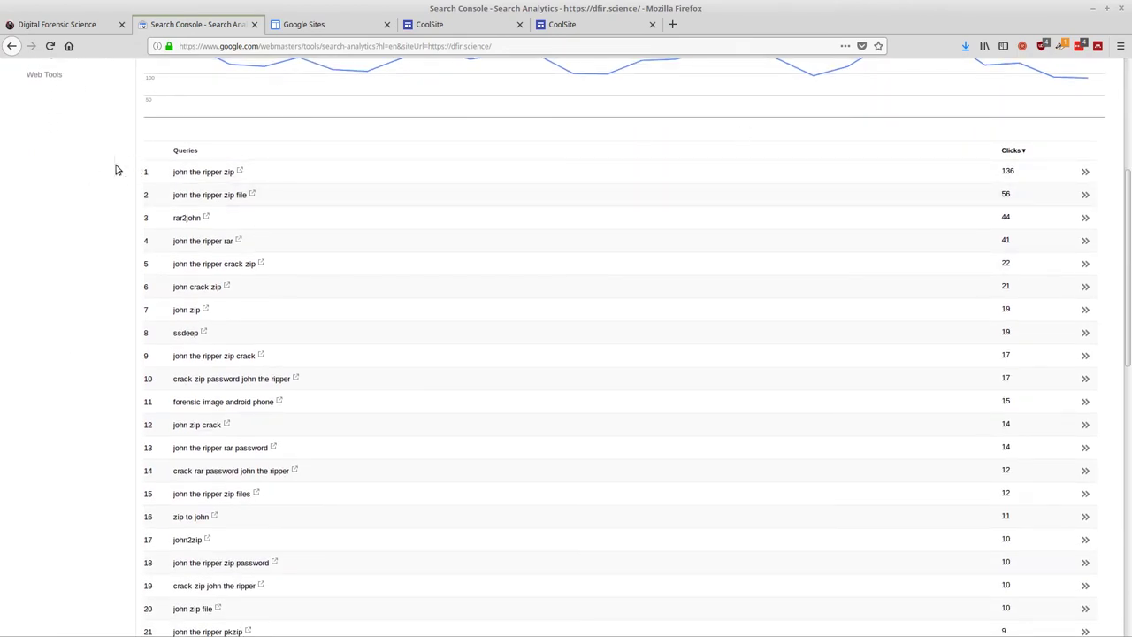
pyautogui.scroll(-1, 110, 177)
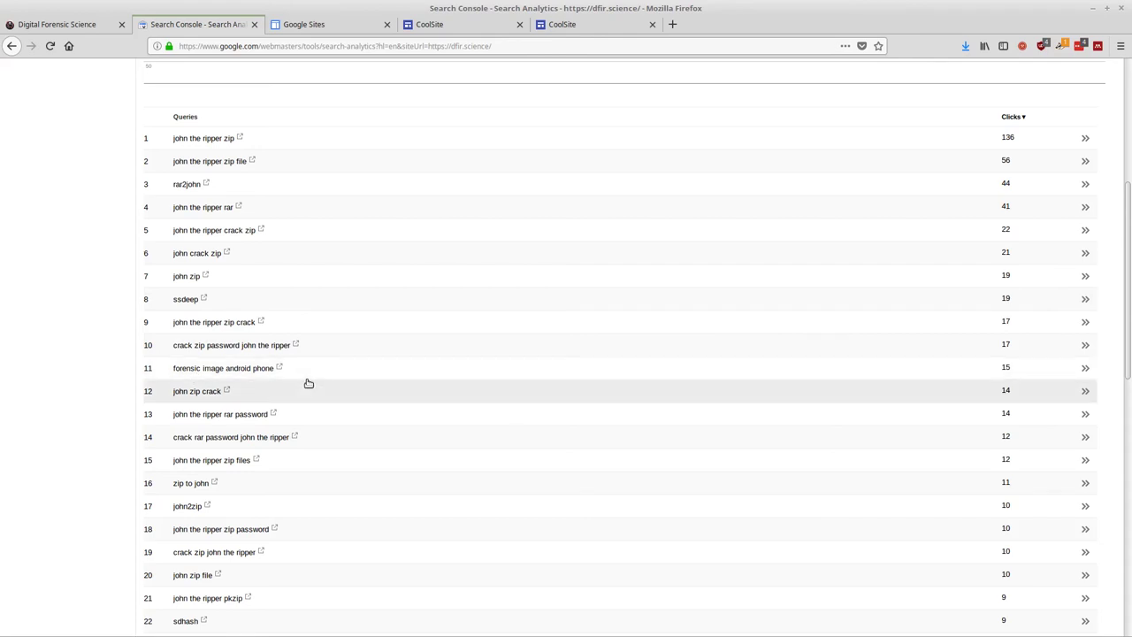
pyautogui.scroll(-3, 294, 403)
pyautogui.scroll(-3, 294, 404)
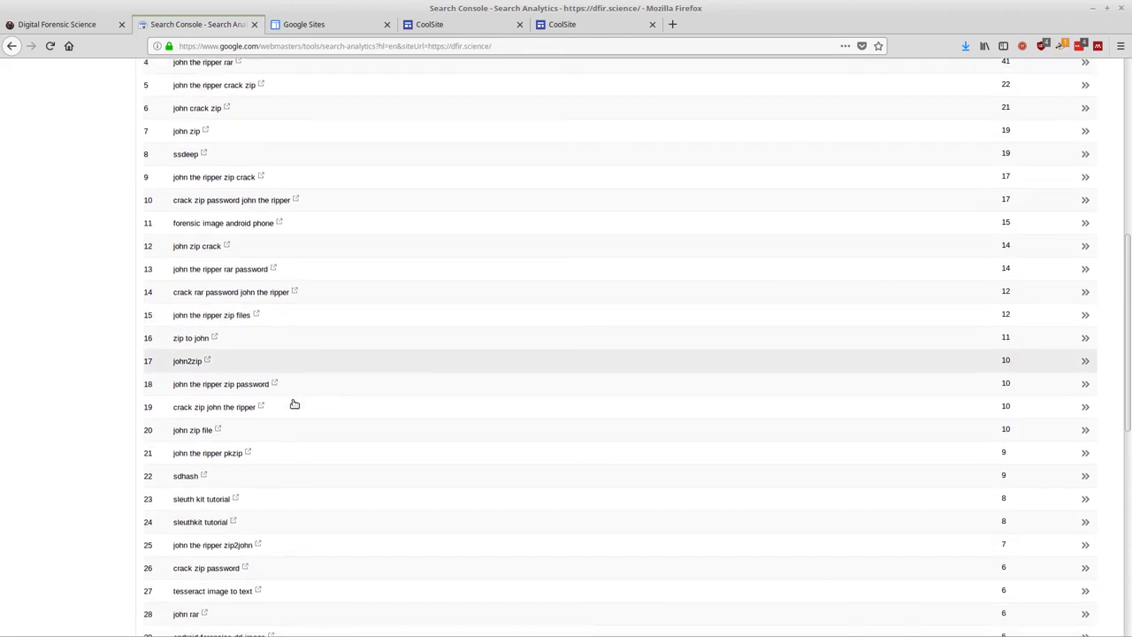
pyautogui.scroll(-2, 287, 401)
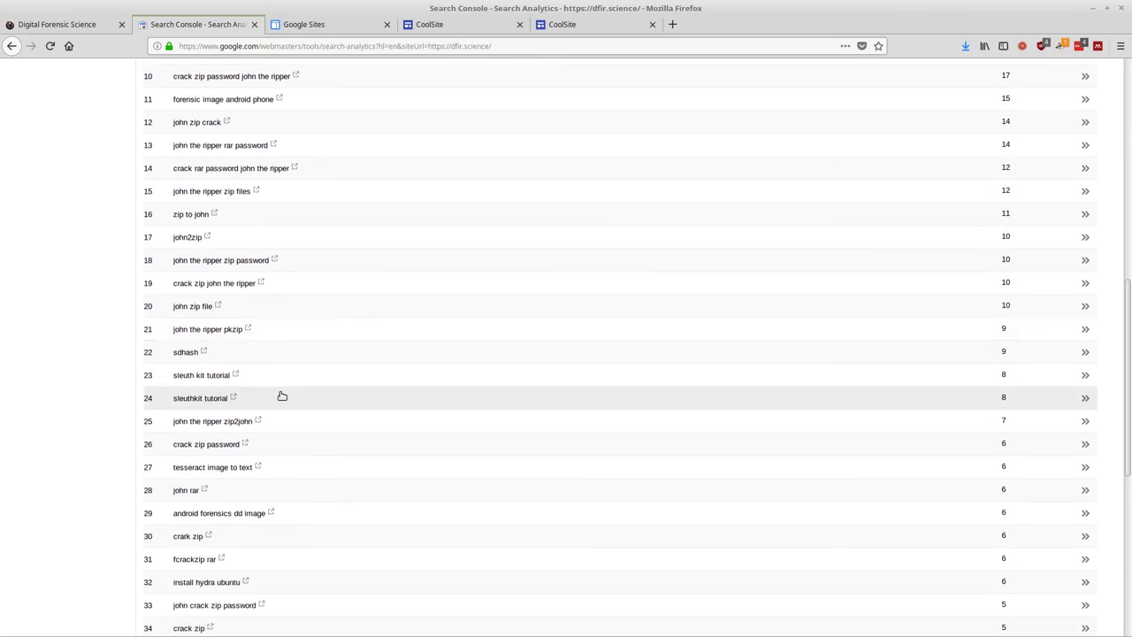
pyautogui.scroll(-2, 252, 399)
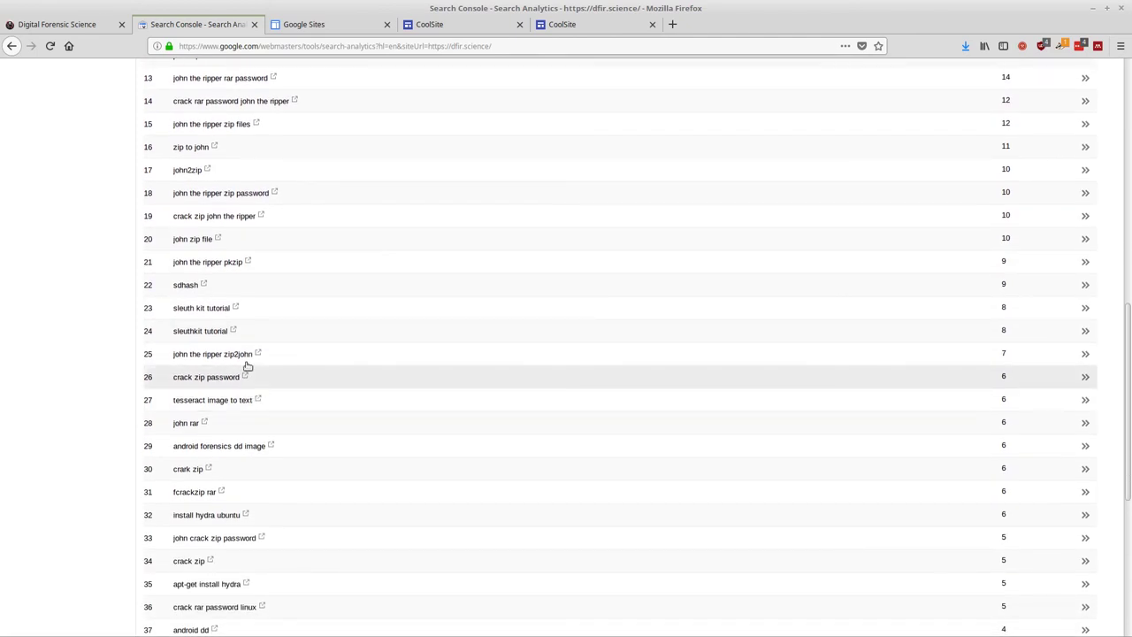
pyautogui.scroll(-2, 248, 411)
pyautogui.scroll(-5, 247, 363)
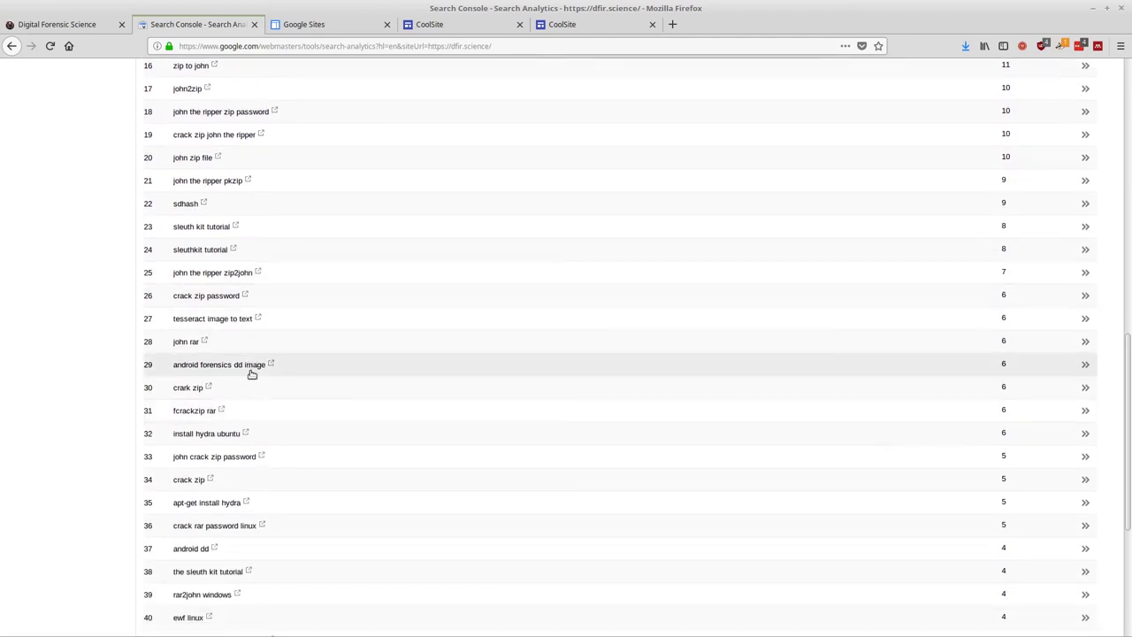
pyautogui.scroll(-2, 266, 382)
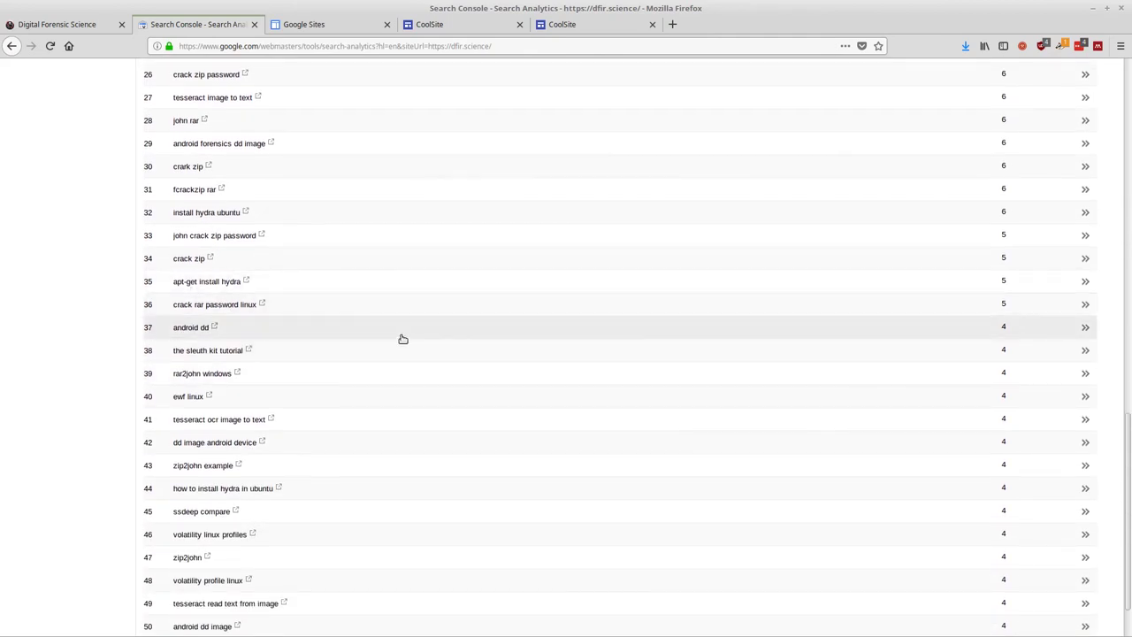
pyautogui.scroll(-2, 400, 340)
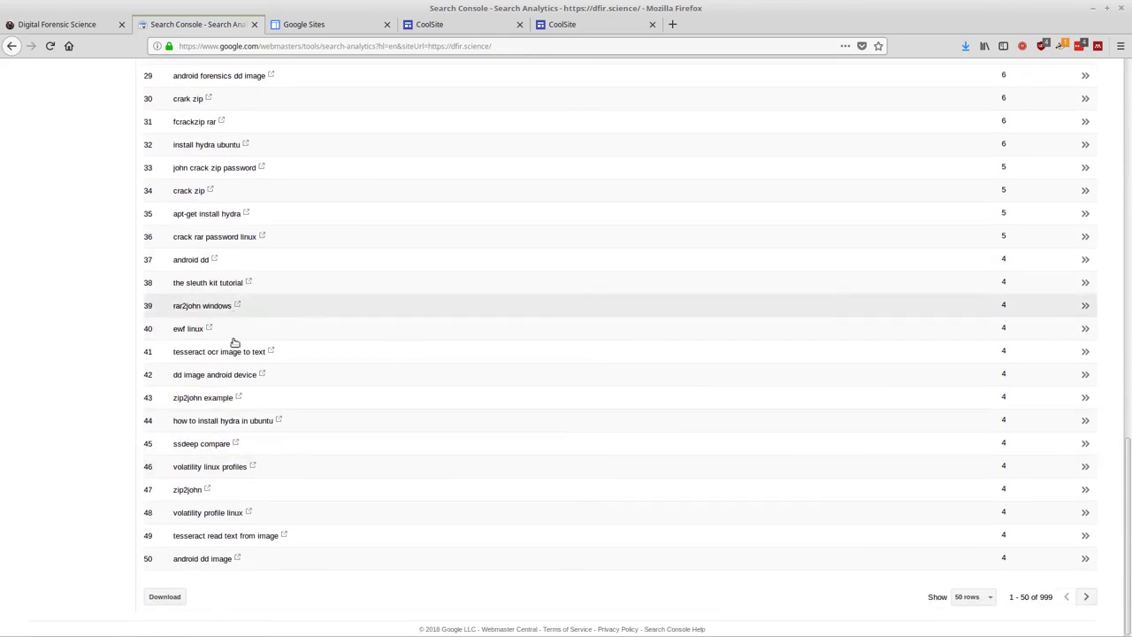
pyautogui.scroll(10, 99, 485)
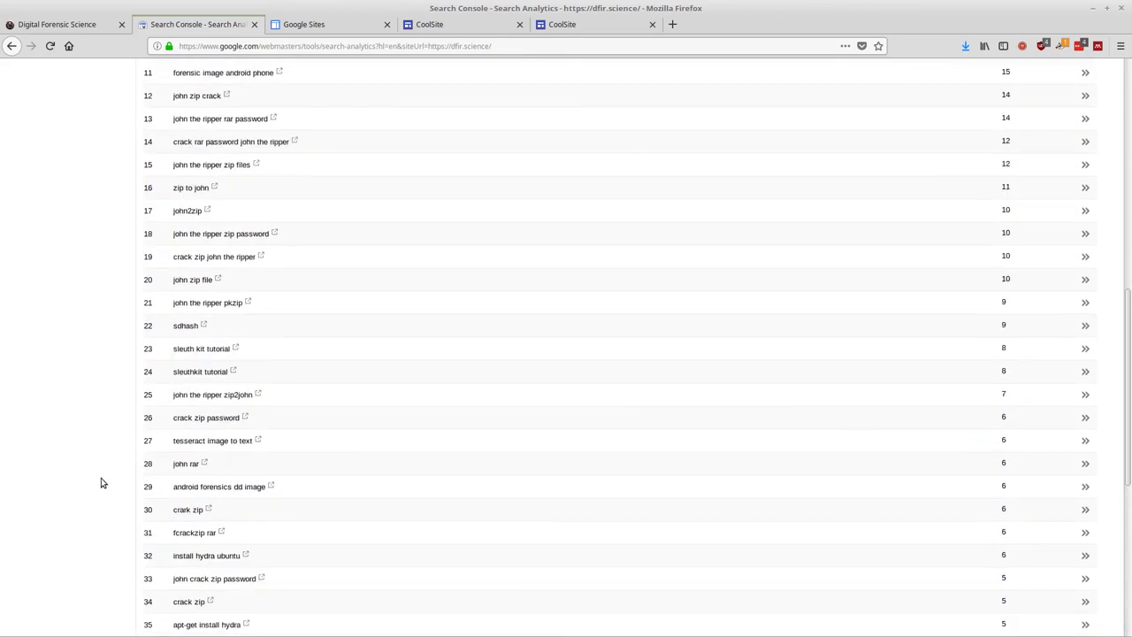
pyautogui.scroll(3, 106, 478)
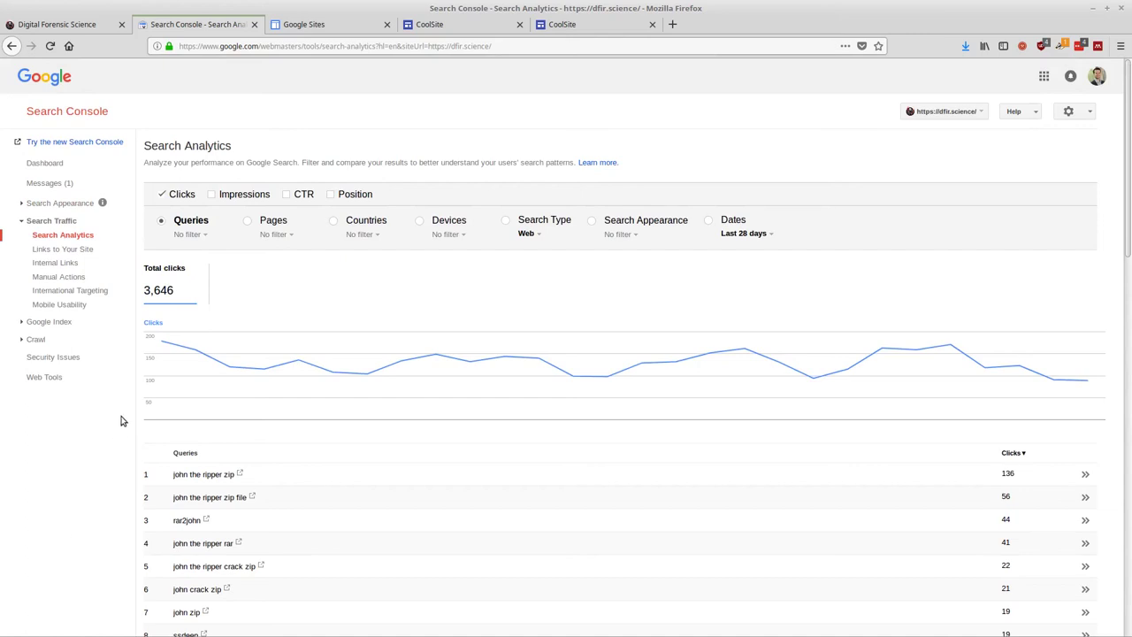
pyautogui.moveTo(301, 390)
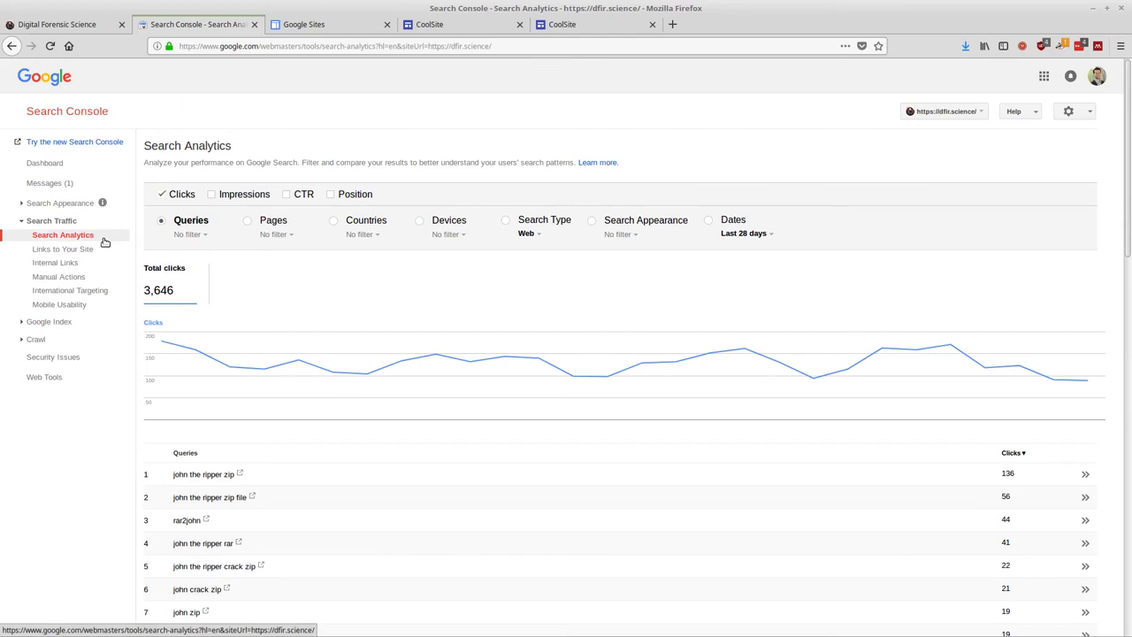
# - Look through the Search Traffic reports Links to Your Site, Internal Links, Manual Actions and International Targeting
pyautogui.click(62, 249)
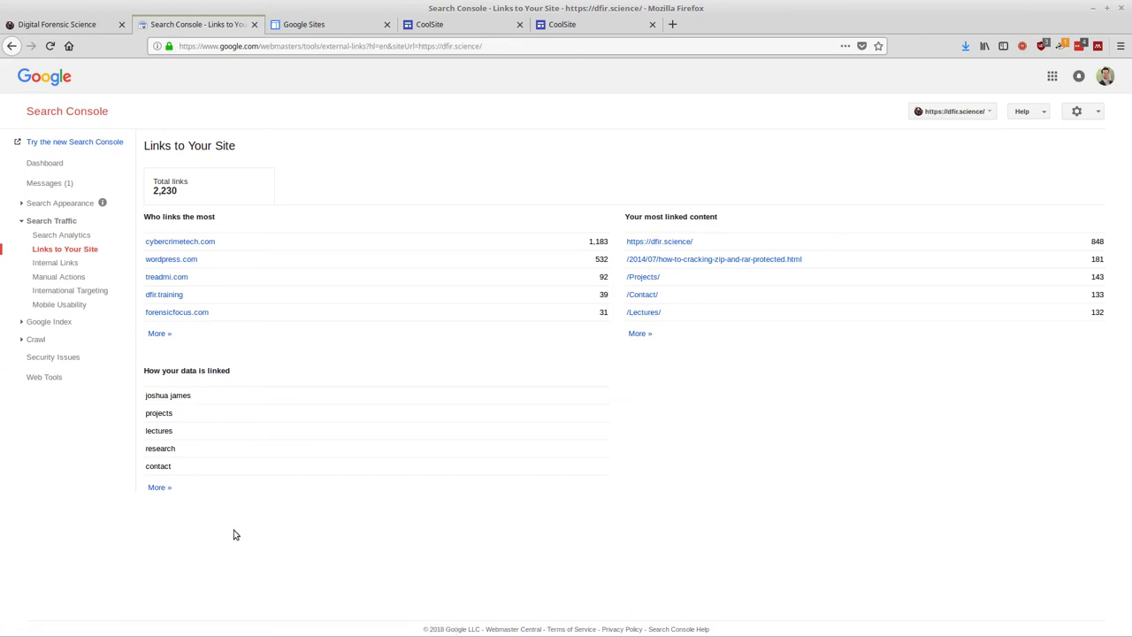
pyautogui.click(51, 265)
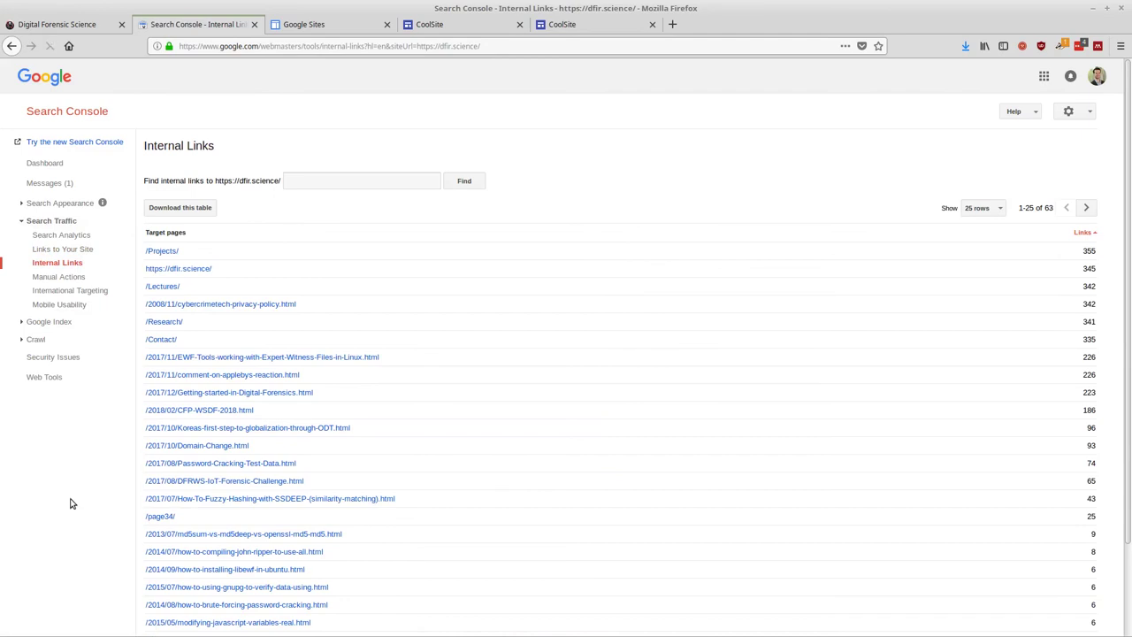
pyautogui.click(53, 278)
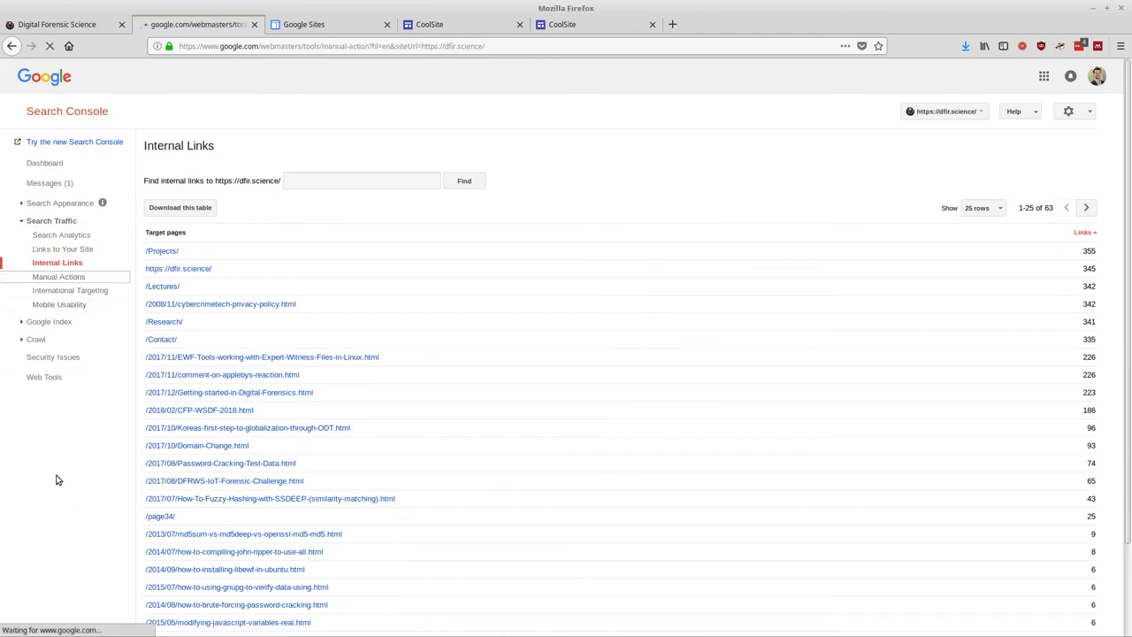
pyautogui.click(67, 291)
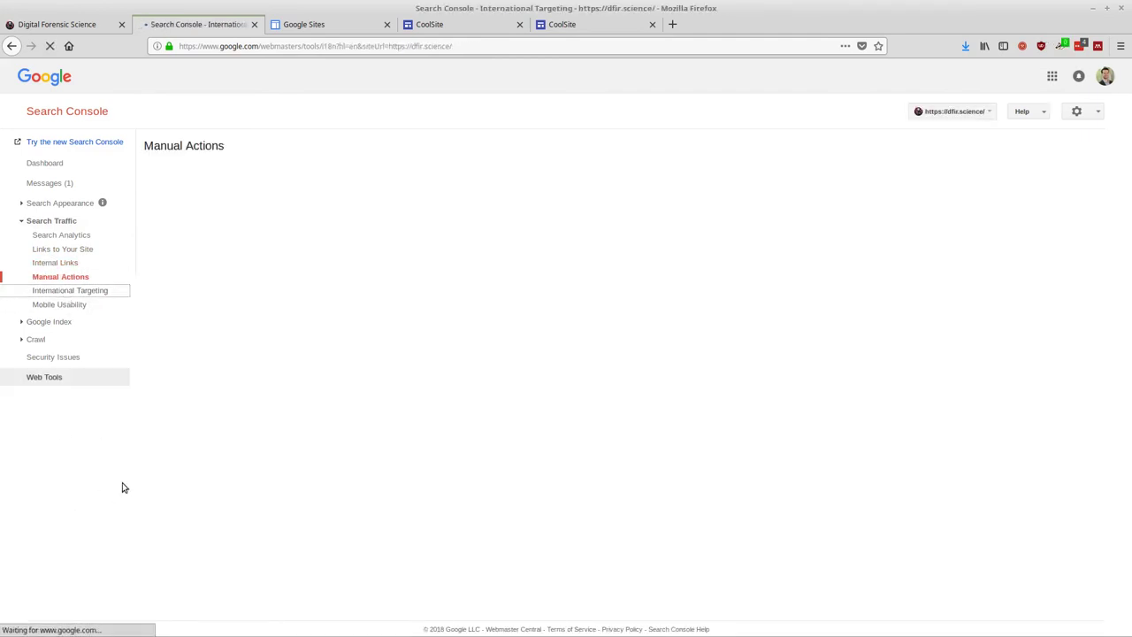
# - Open the Index Status report under Google Index and inspect where the indexed pages curve starts rising
pyautogui.click(24, 322)
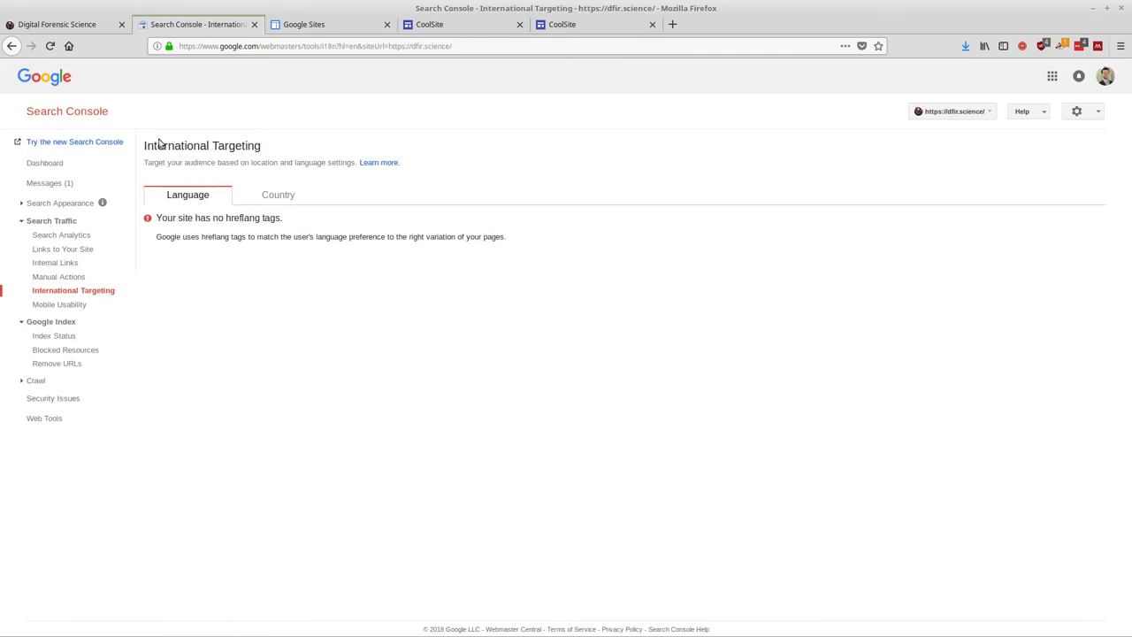
pyautogui.click(39, 338)
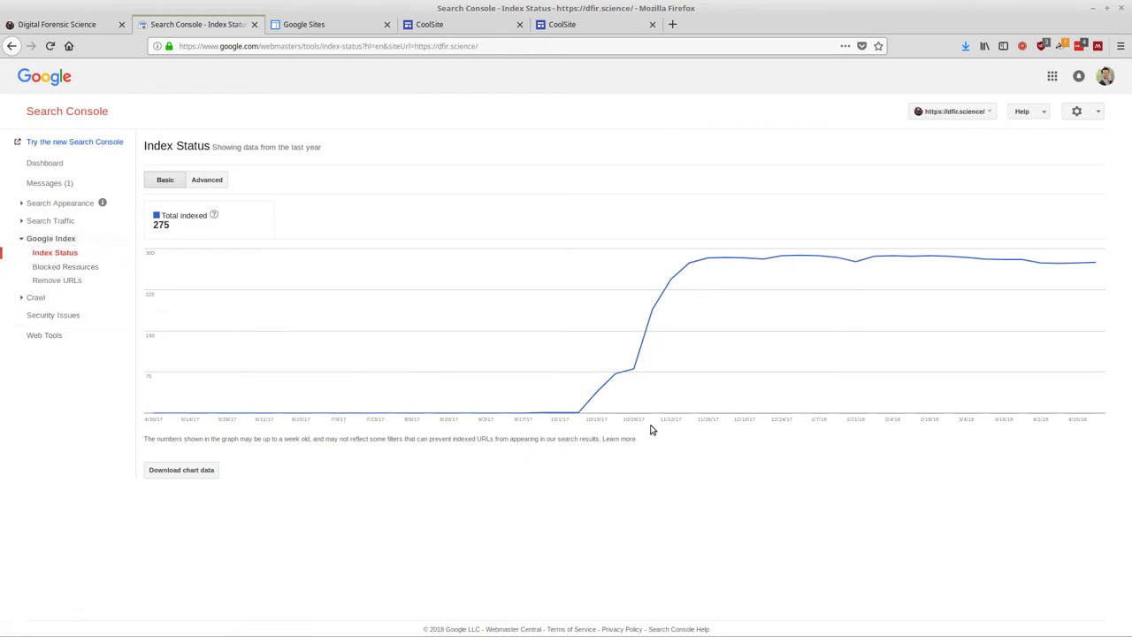
pyautogui.moveTo(577, 412)
# - Revisit the CoolSite editor, the published CoolSite page and the Google Sites home page, finishing on the Search Console Index Status report
pyautogui.click(420, 25)
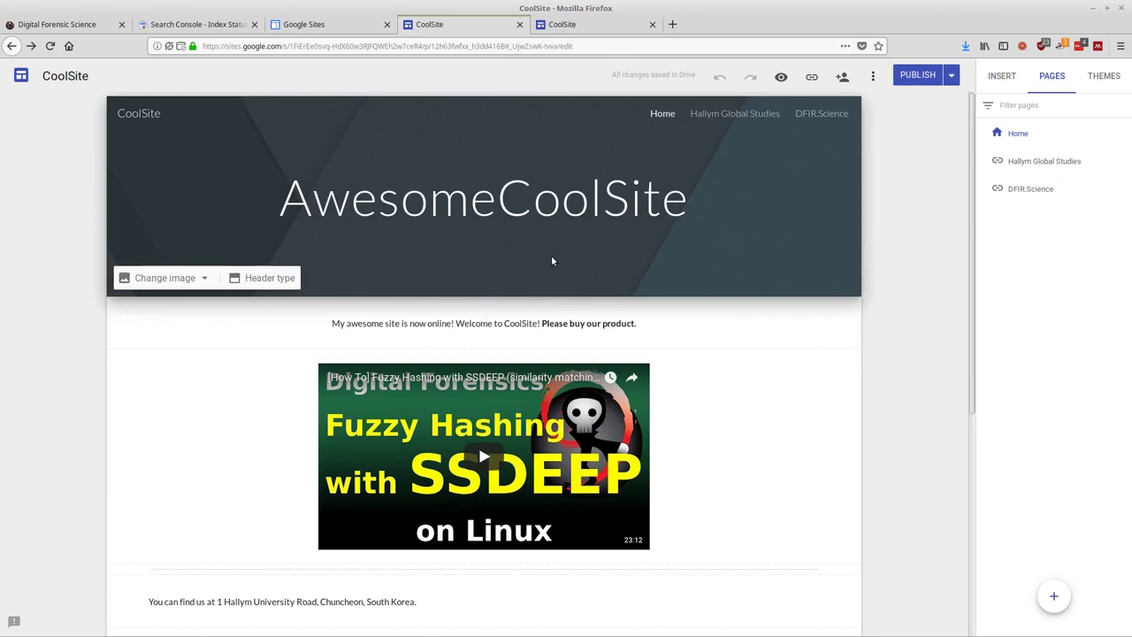
pyautogui.click(567, 25)
pyautogui.click(472, 28)
pyautogui.click(345, 26)
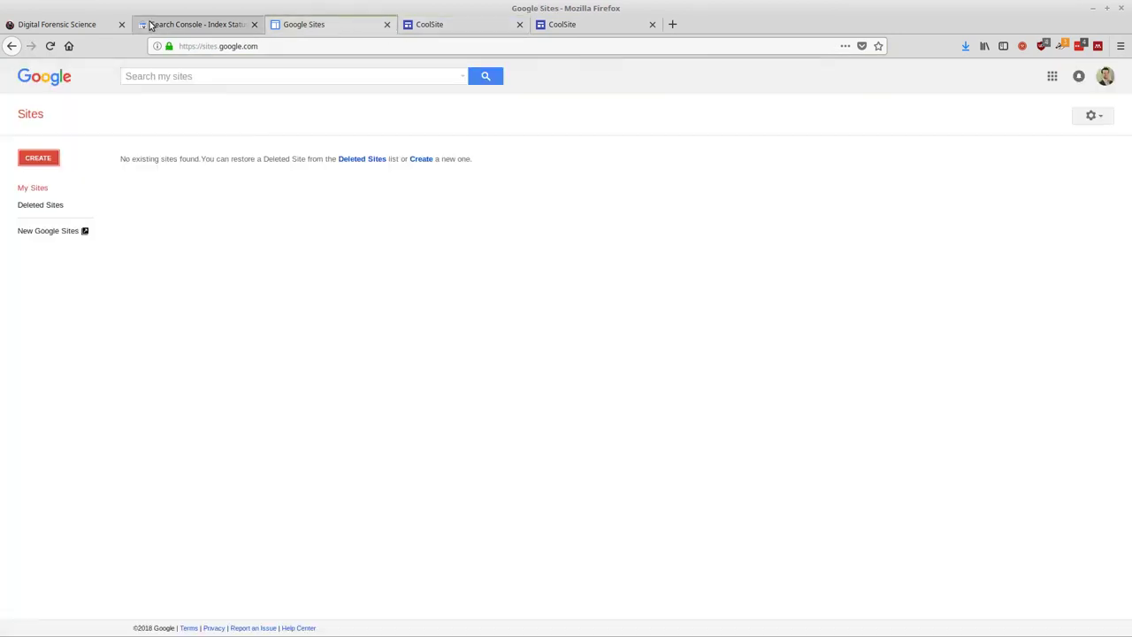
pyautogui.click(178, 25)
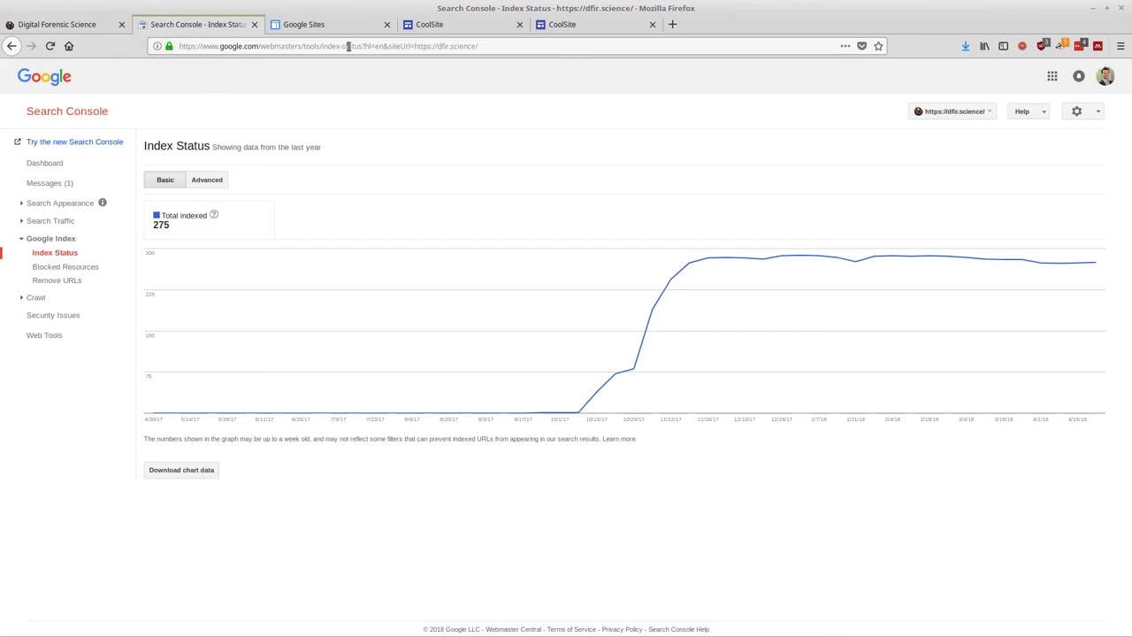
# - Close the Search Console tab and view the published CoolSite page down to its embedded map
pyautogui.click(254, 25)
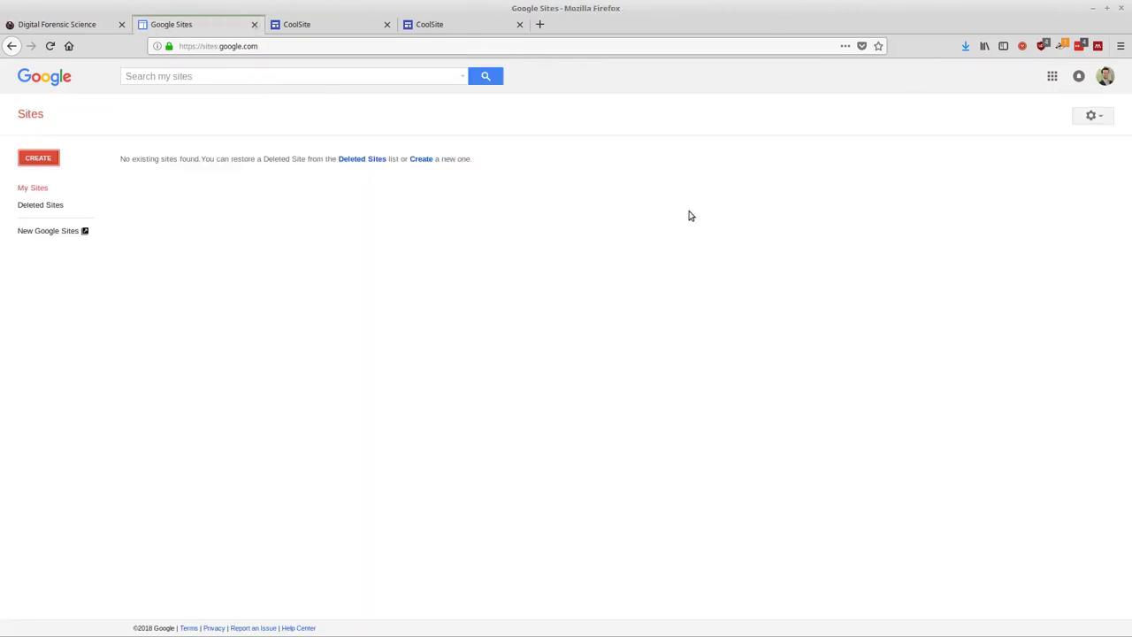
pyautogui.click(448, 32)
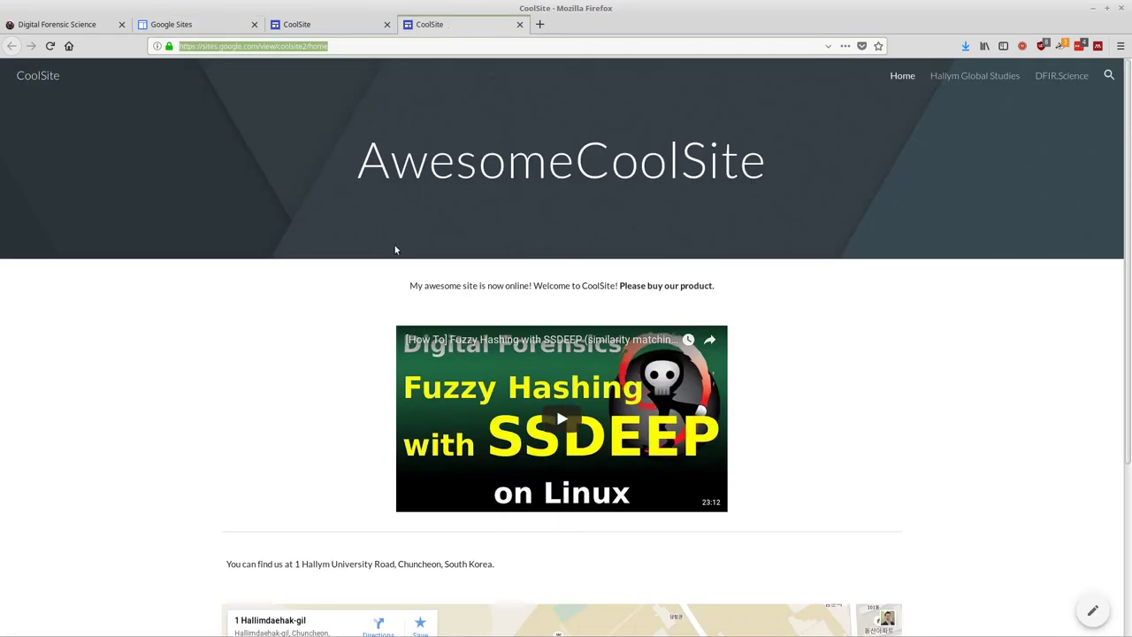
pyautogui.scroll(-3, 298, 404)
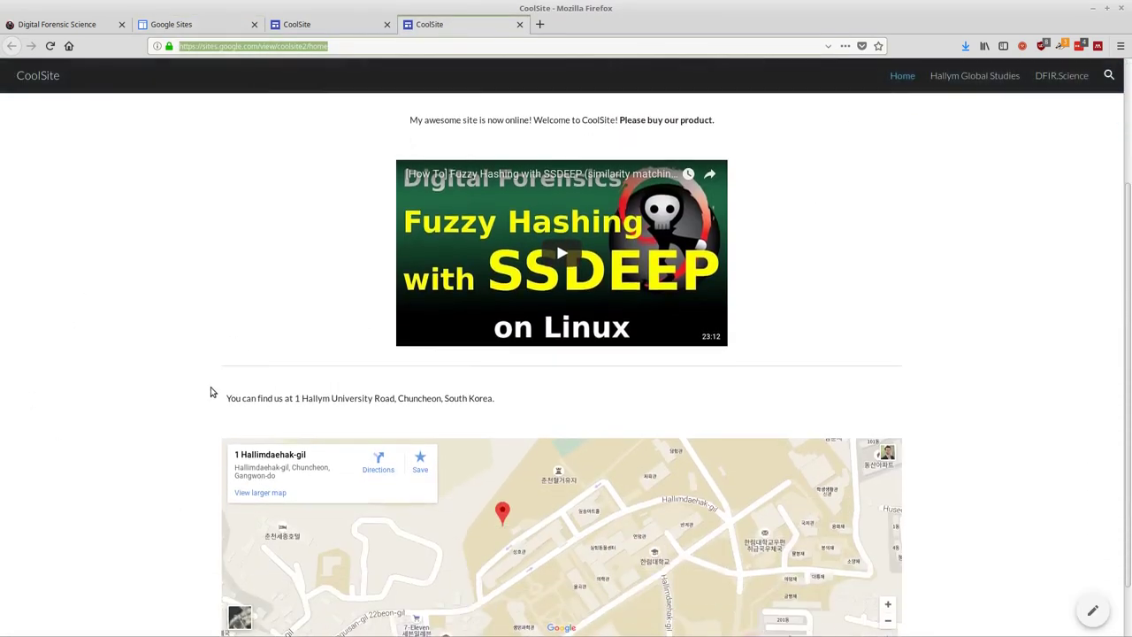